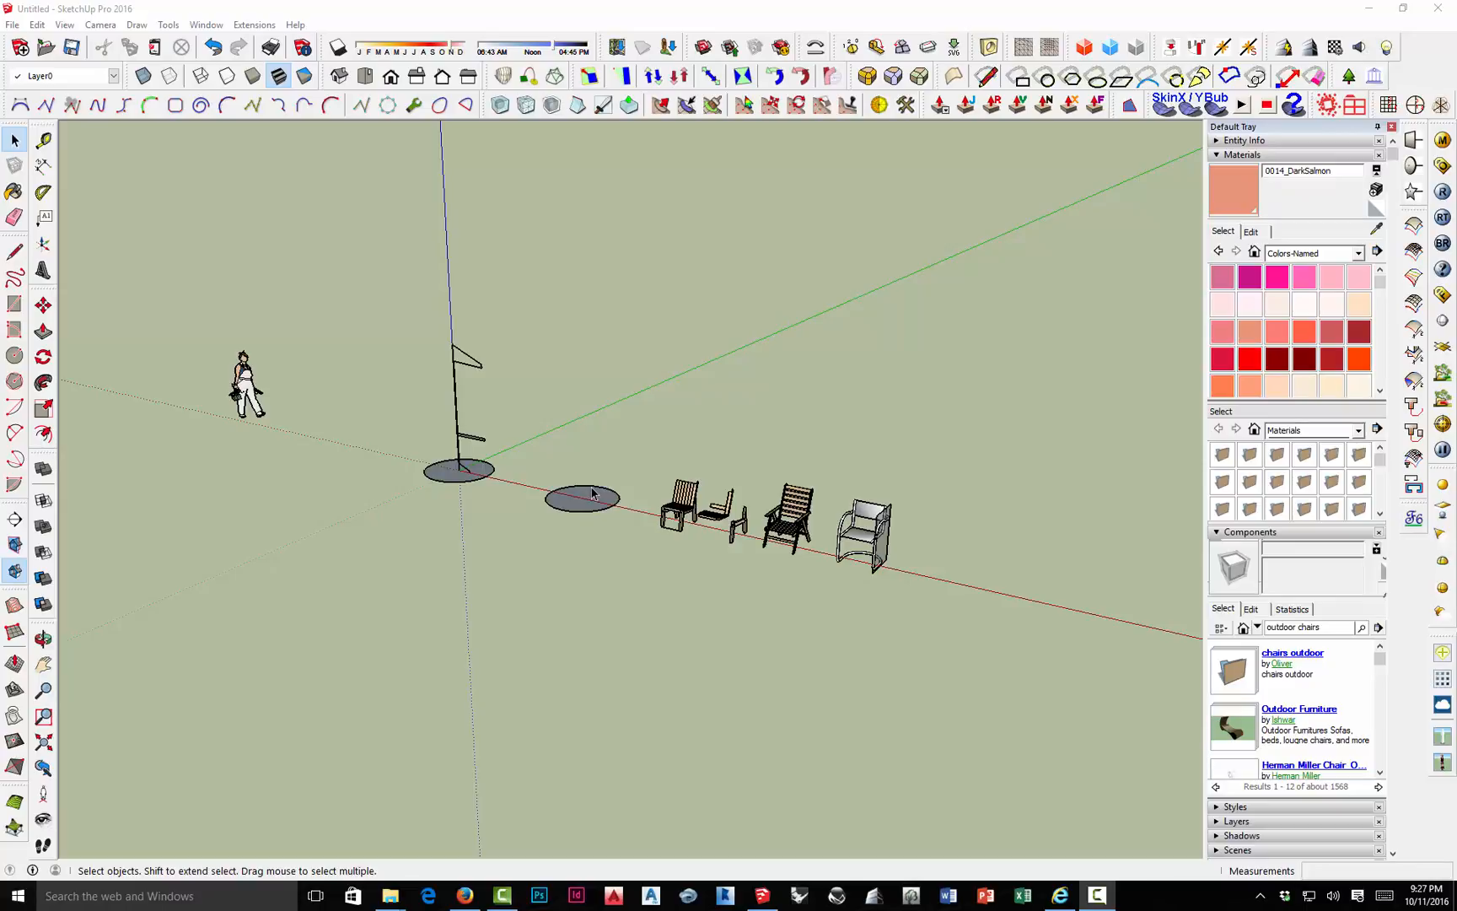
Examine the slatted wooden chair and the separated seat-and-back assembly and leg frame beside it.
scroll(731, 535, up, 6)
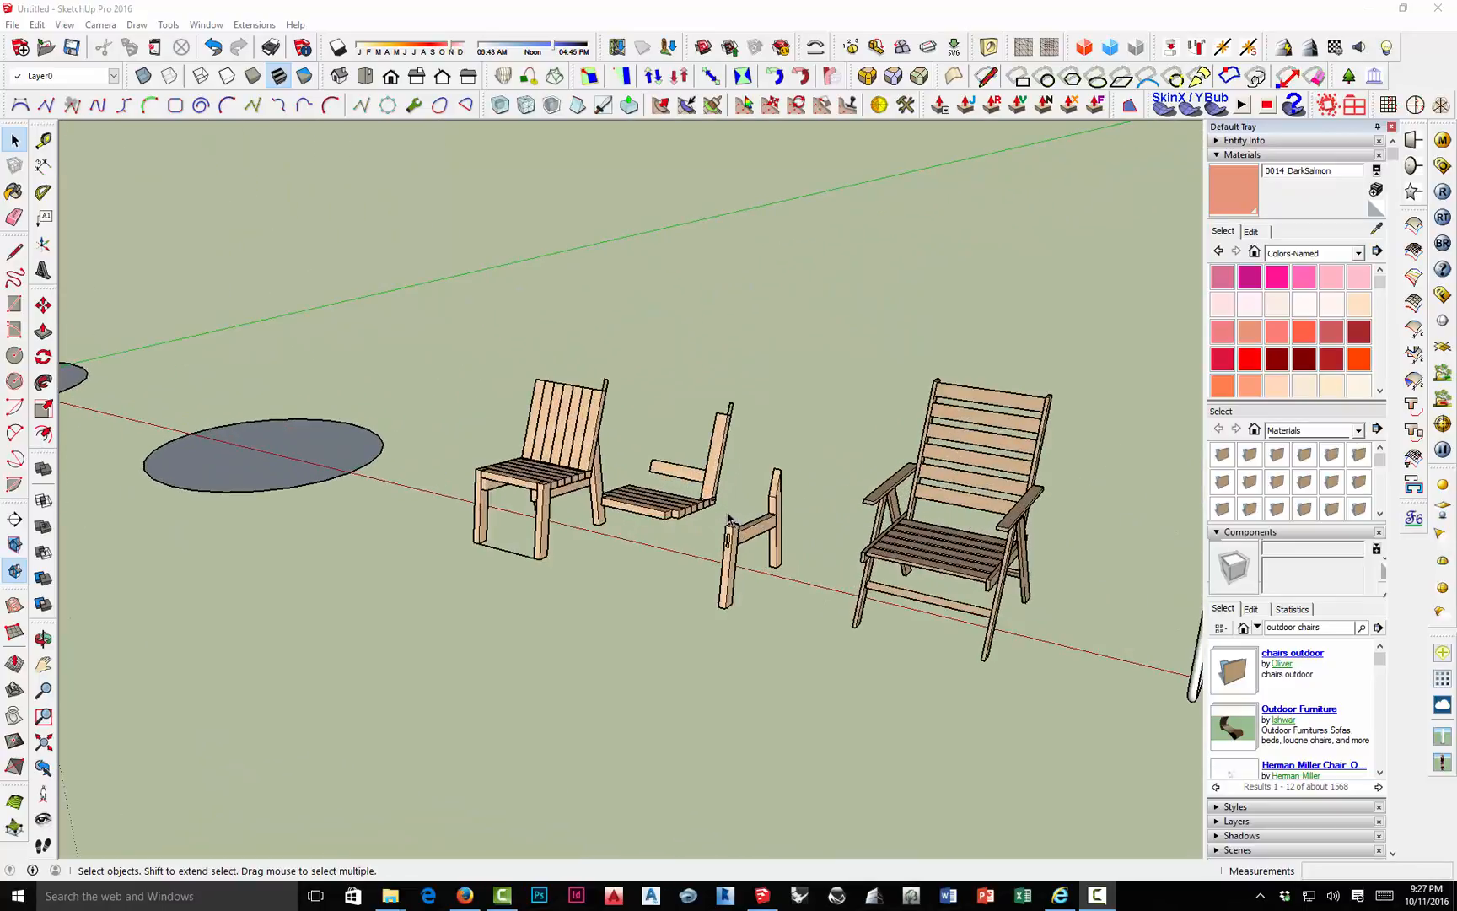
middle_drag(728, 540, 333, 415)
scroll(552, 407, up, 3)
middle_drag(576, 397, 666, 391)
middle_drag(573, 504, 205, 394)
key(space)
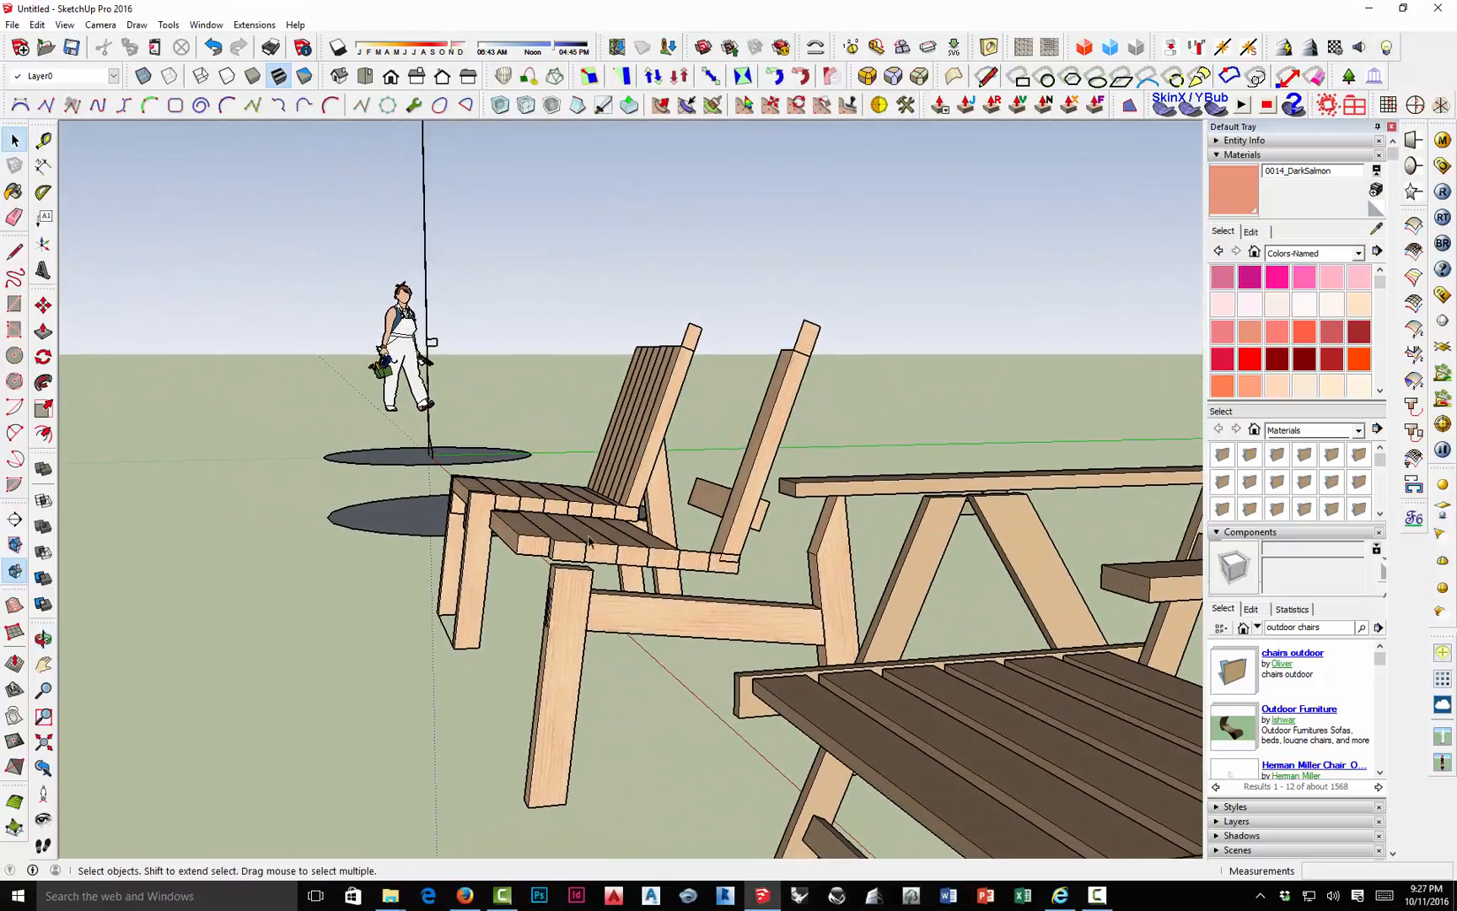
scroll(679, 553, up, 5)
scroll(680, 554, down, 4)
middle_drag(680, 553, 758, 664)
scroll(831, 646, up, 3)
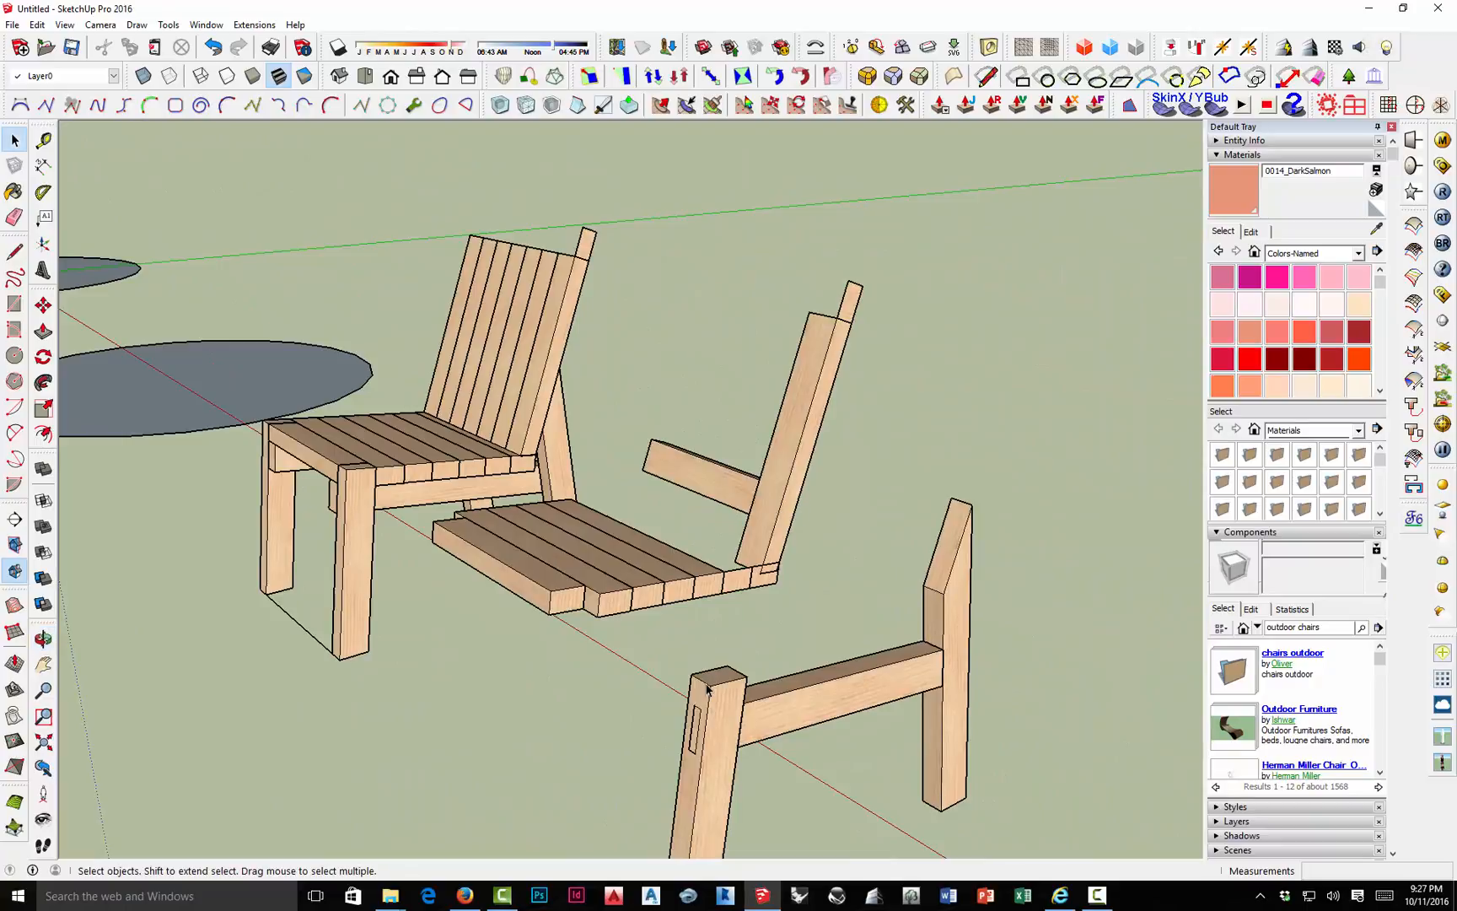
scroll(882, 582, down, 3)
middle_drag(854, 644, 887, 556)
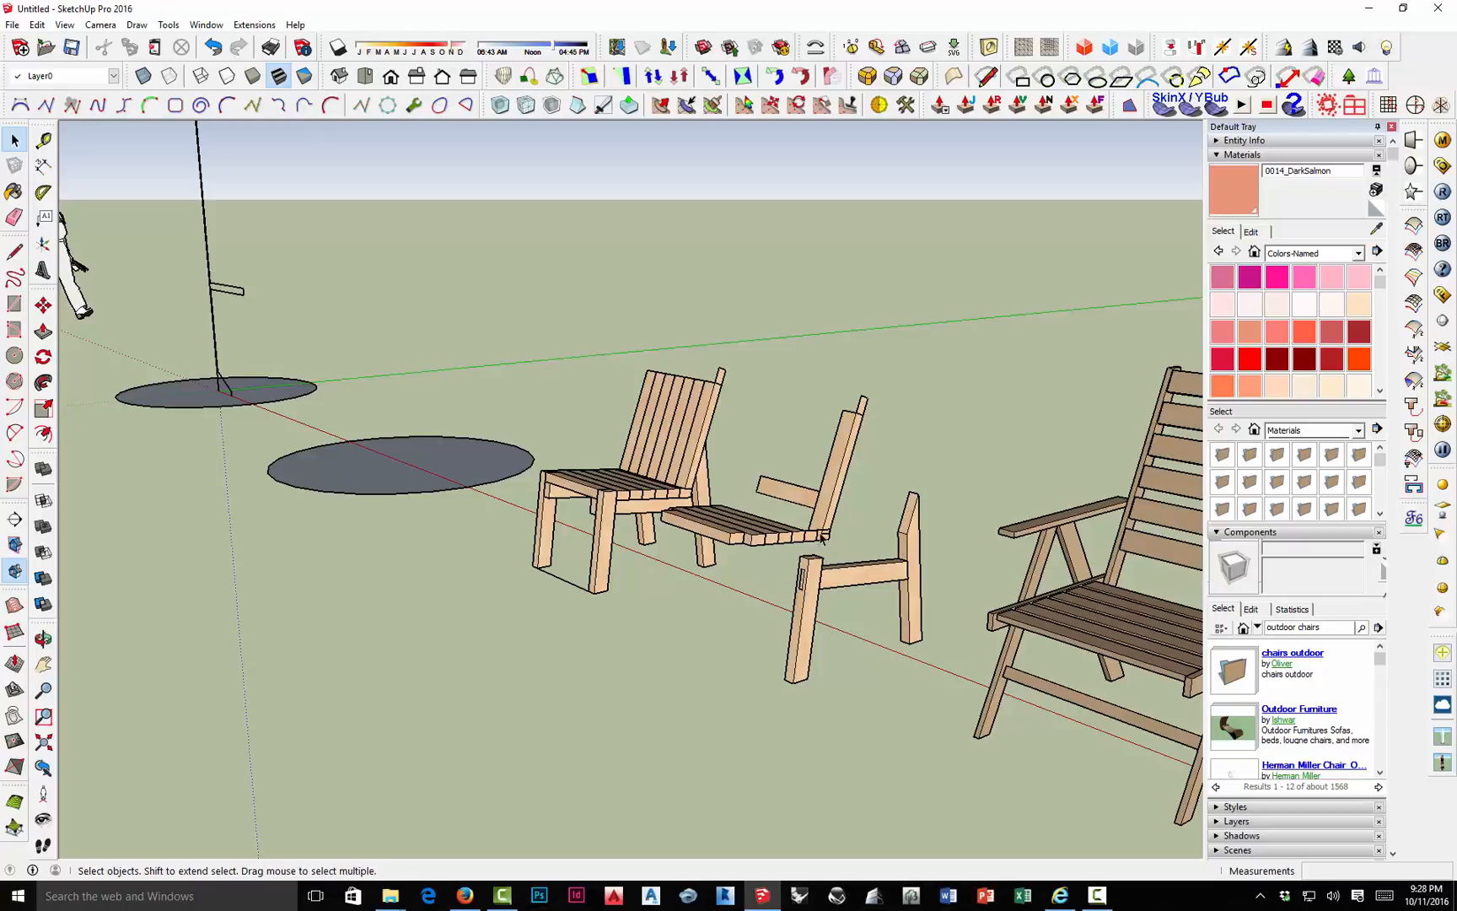
Inspect the separate side leg frame, including the mortise in its front leg and the rail joining both legs.
scroll(822, 533, down, 2)
middle_drag(746, 550, 636, 570)
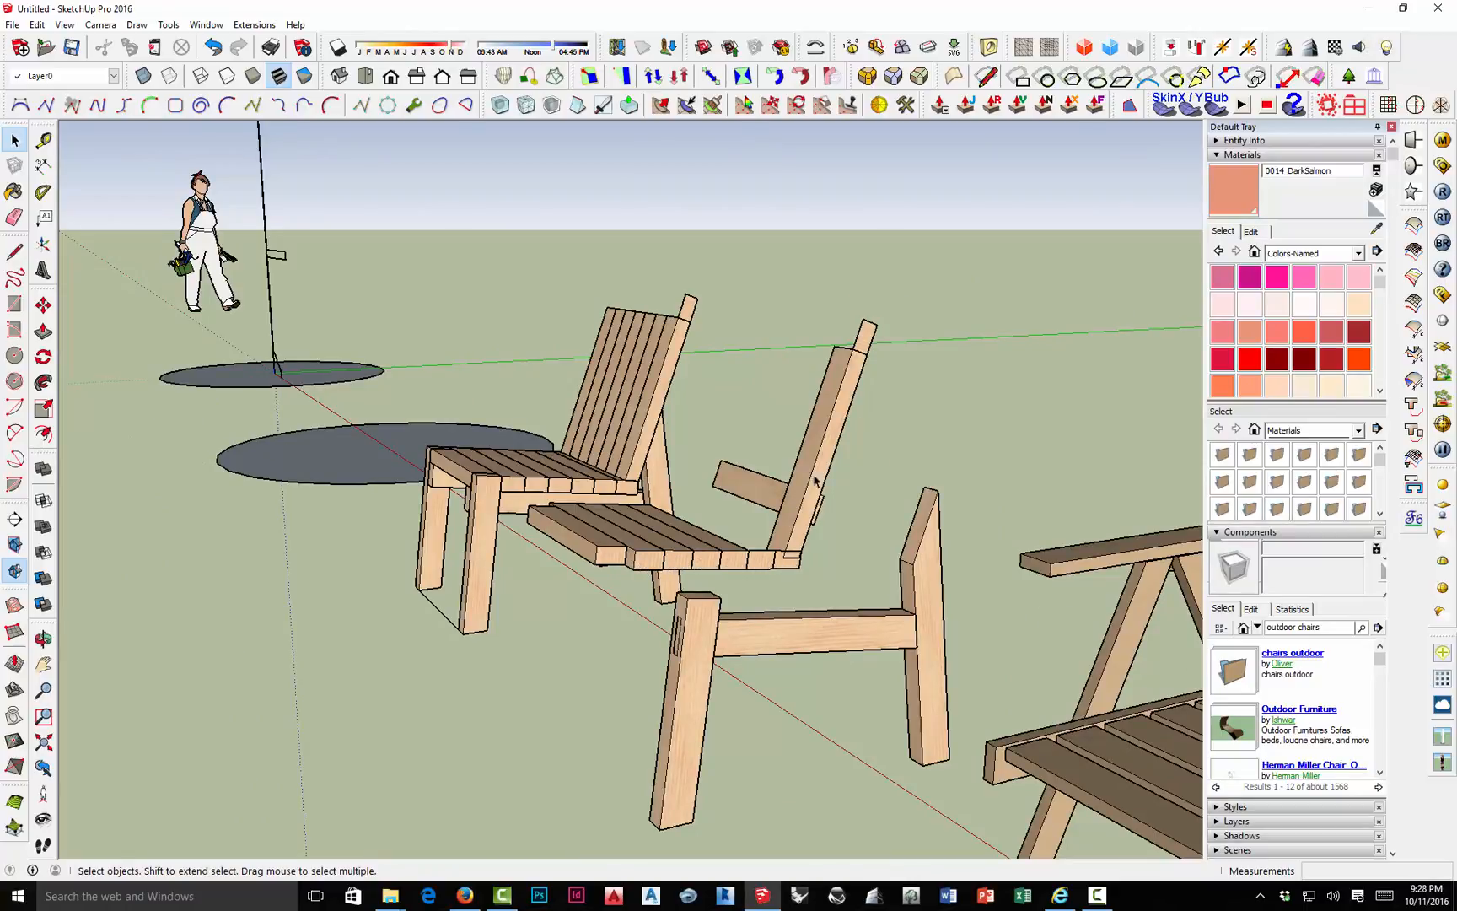
scroll(697, 631, up, 1)
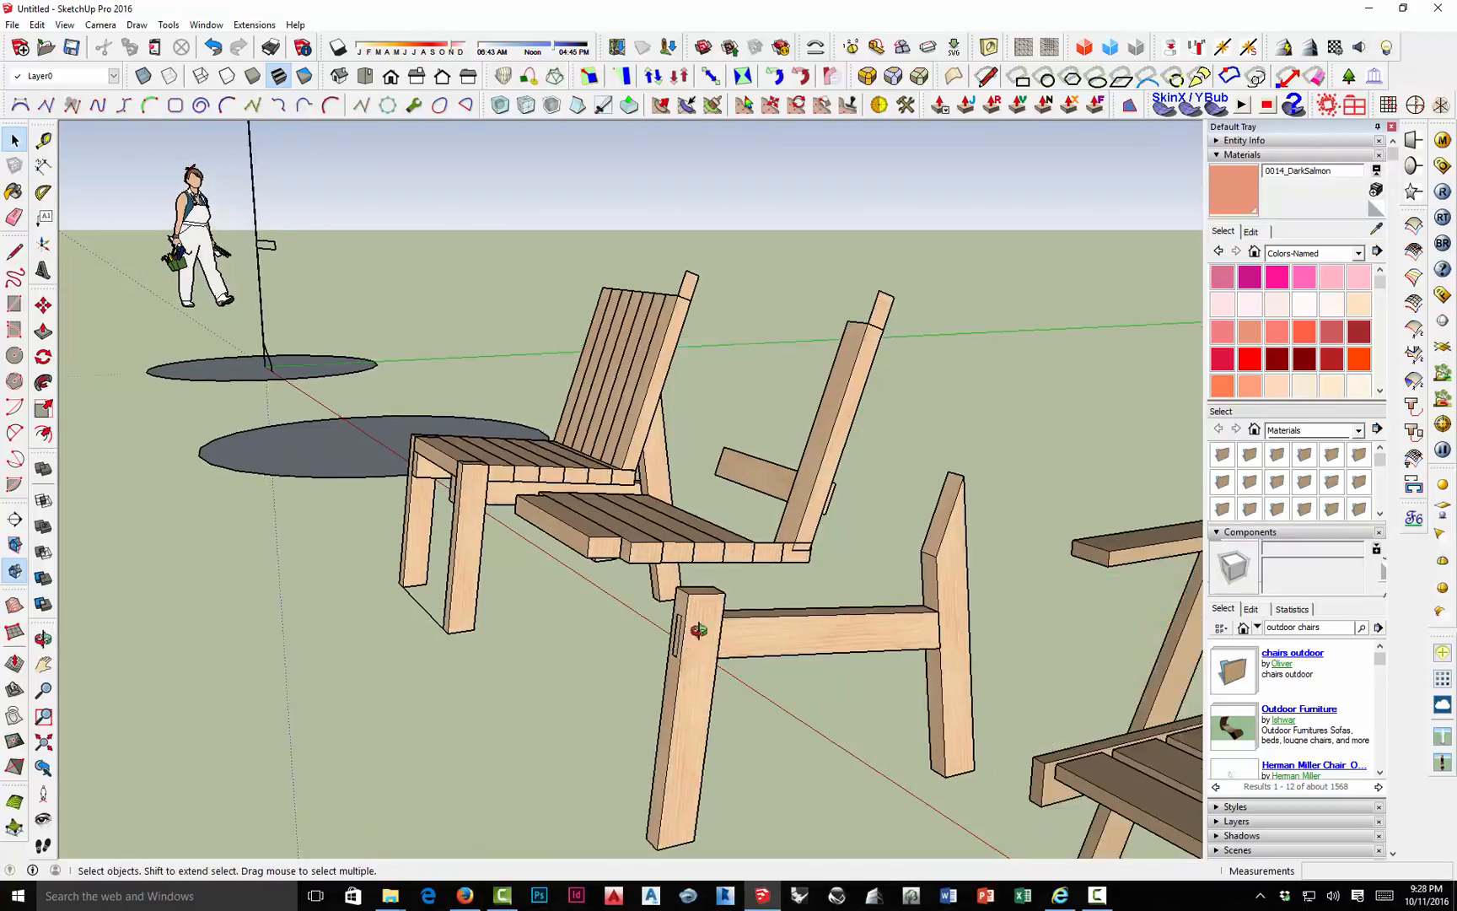
middle_drag(697, 630, 881, 612)
scroll(838, 612, up, 3)
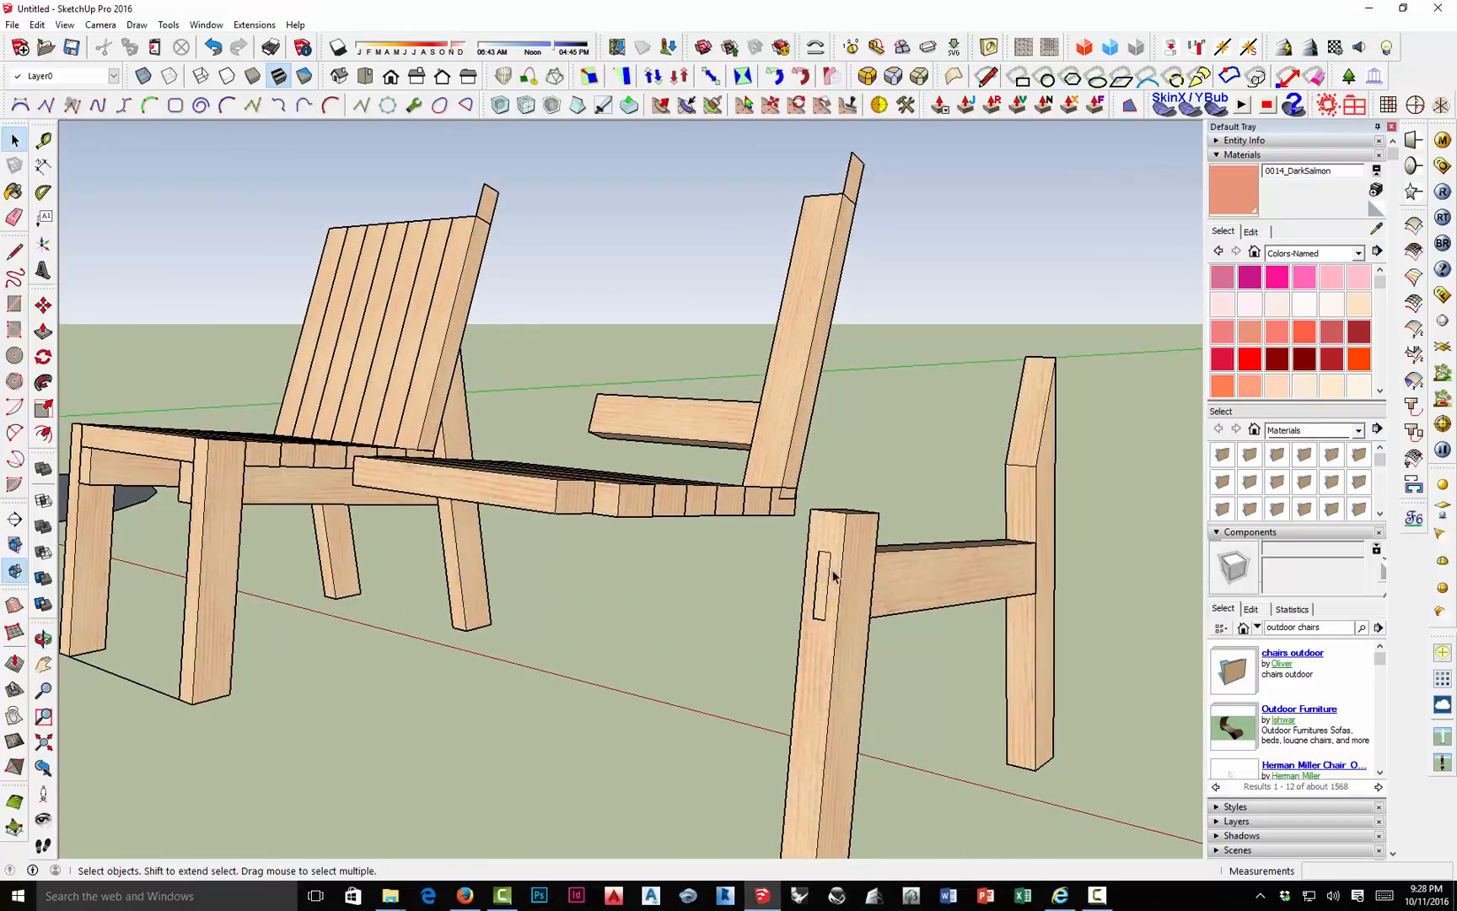
middle_drag(860, 586, 602, 582)
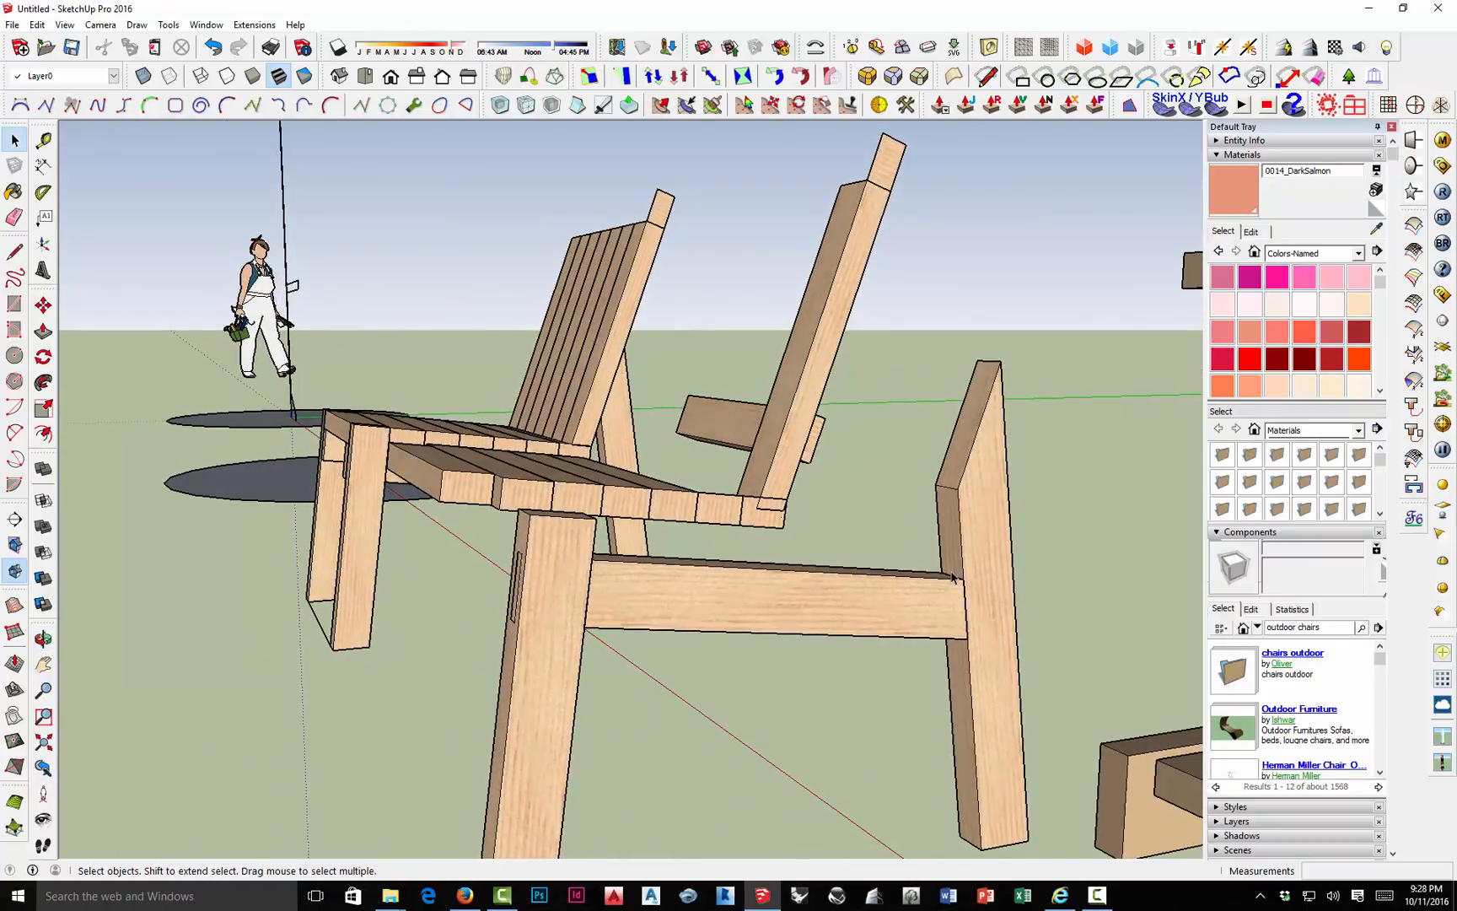
scroll(760, 543, down, 5)
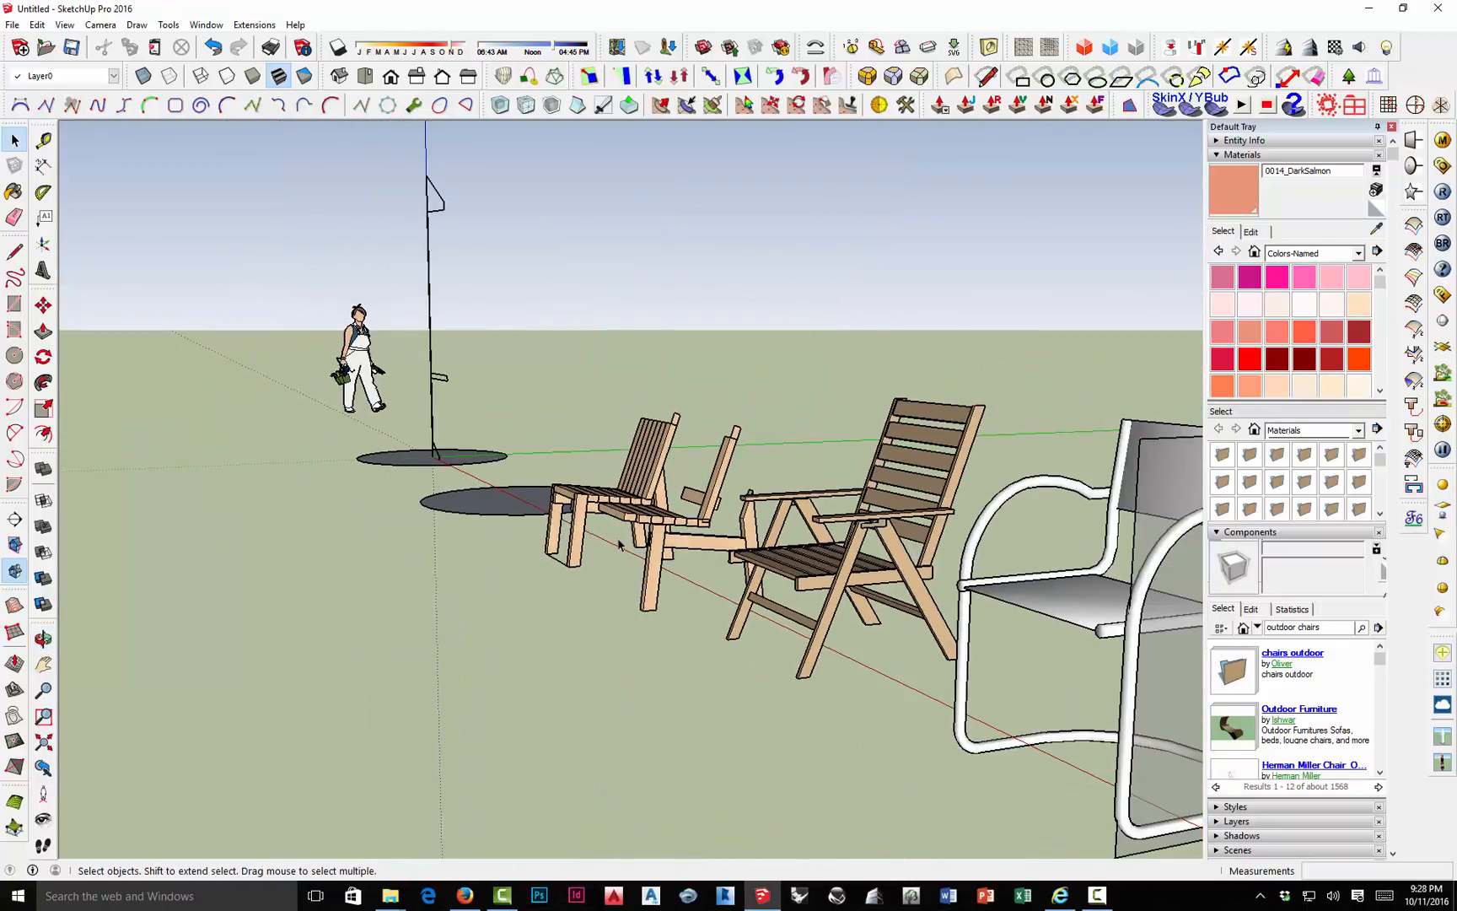
Compare the assembled slatted chair with the detached seat slats, back slat and cross rail beside it.
scroll(619, 547, up, 3)
middle_drag(645, 548, 847, 581)
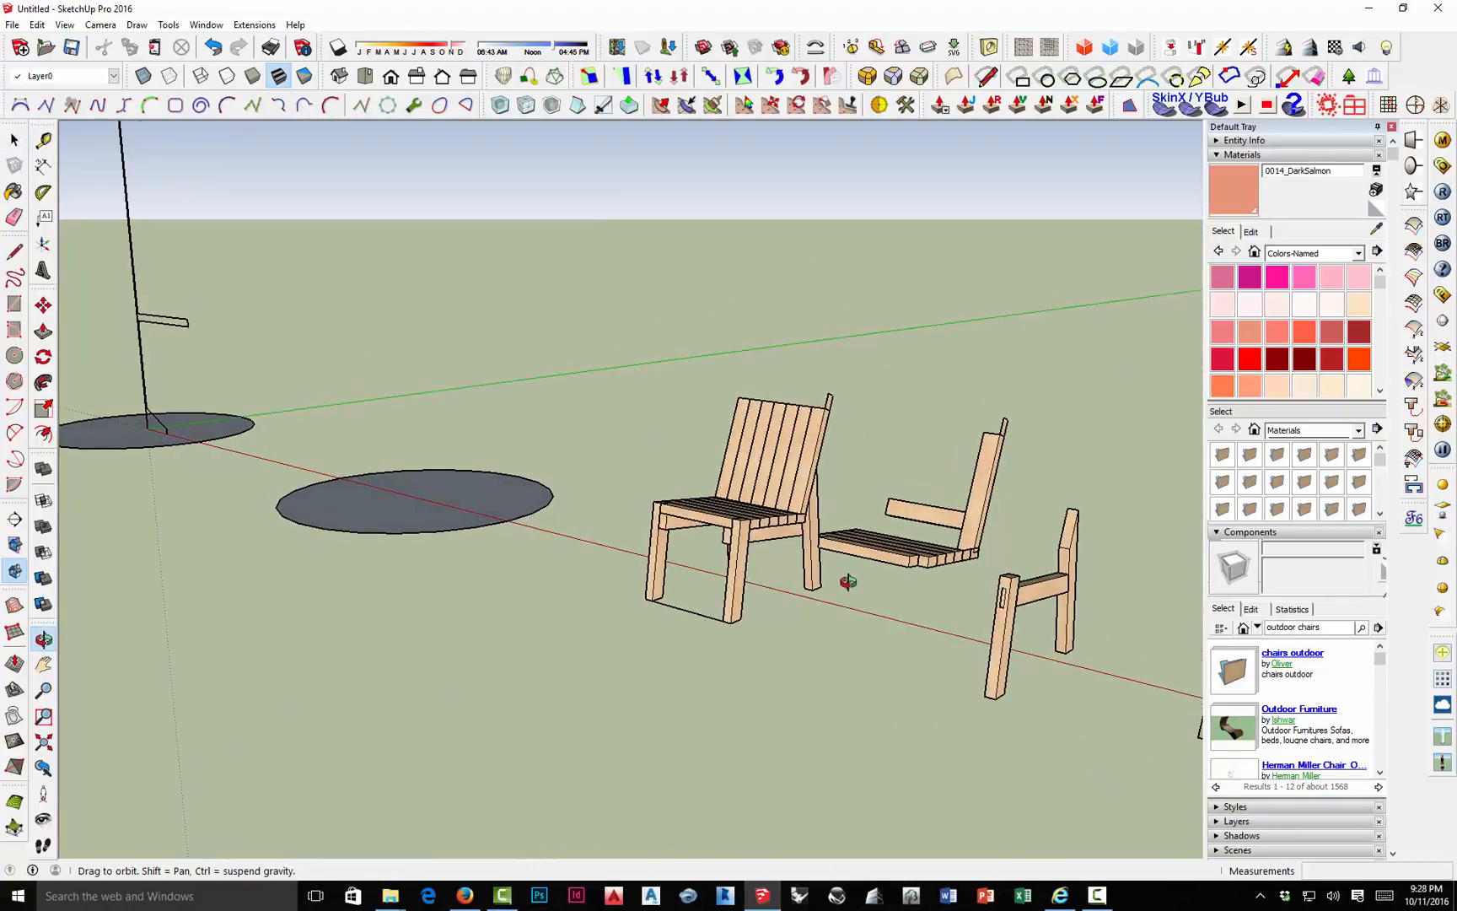
scroll(727, 607, up, 3)
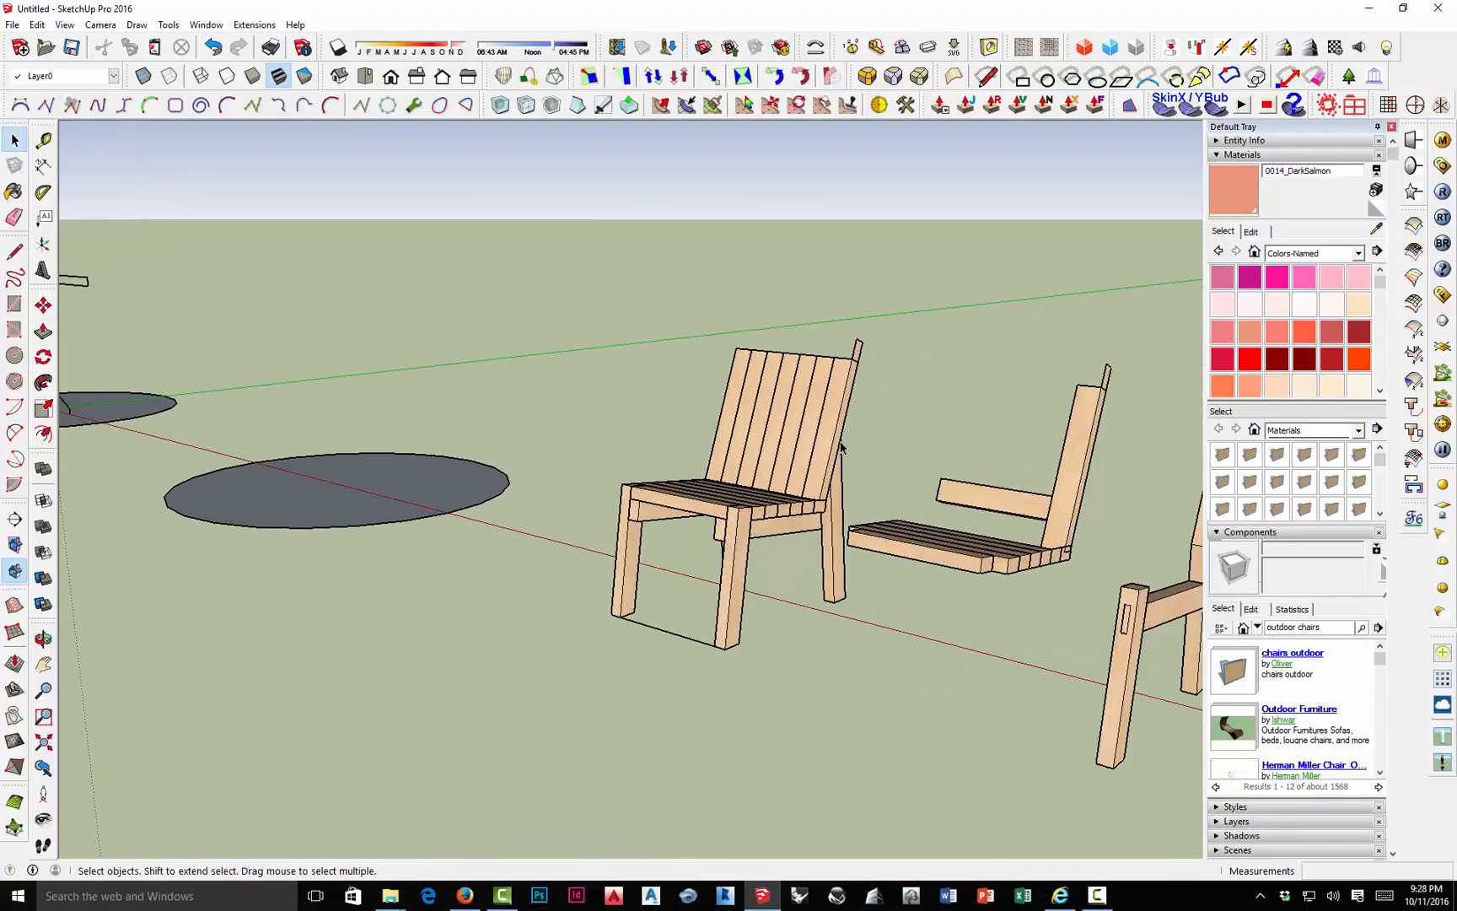
middle_drag(841, 421, 624, 428)
scroll(739, 503, down, 2)
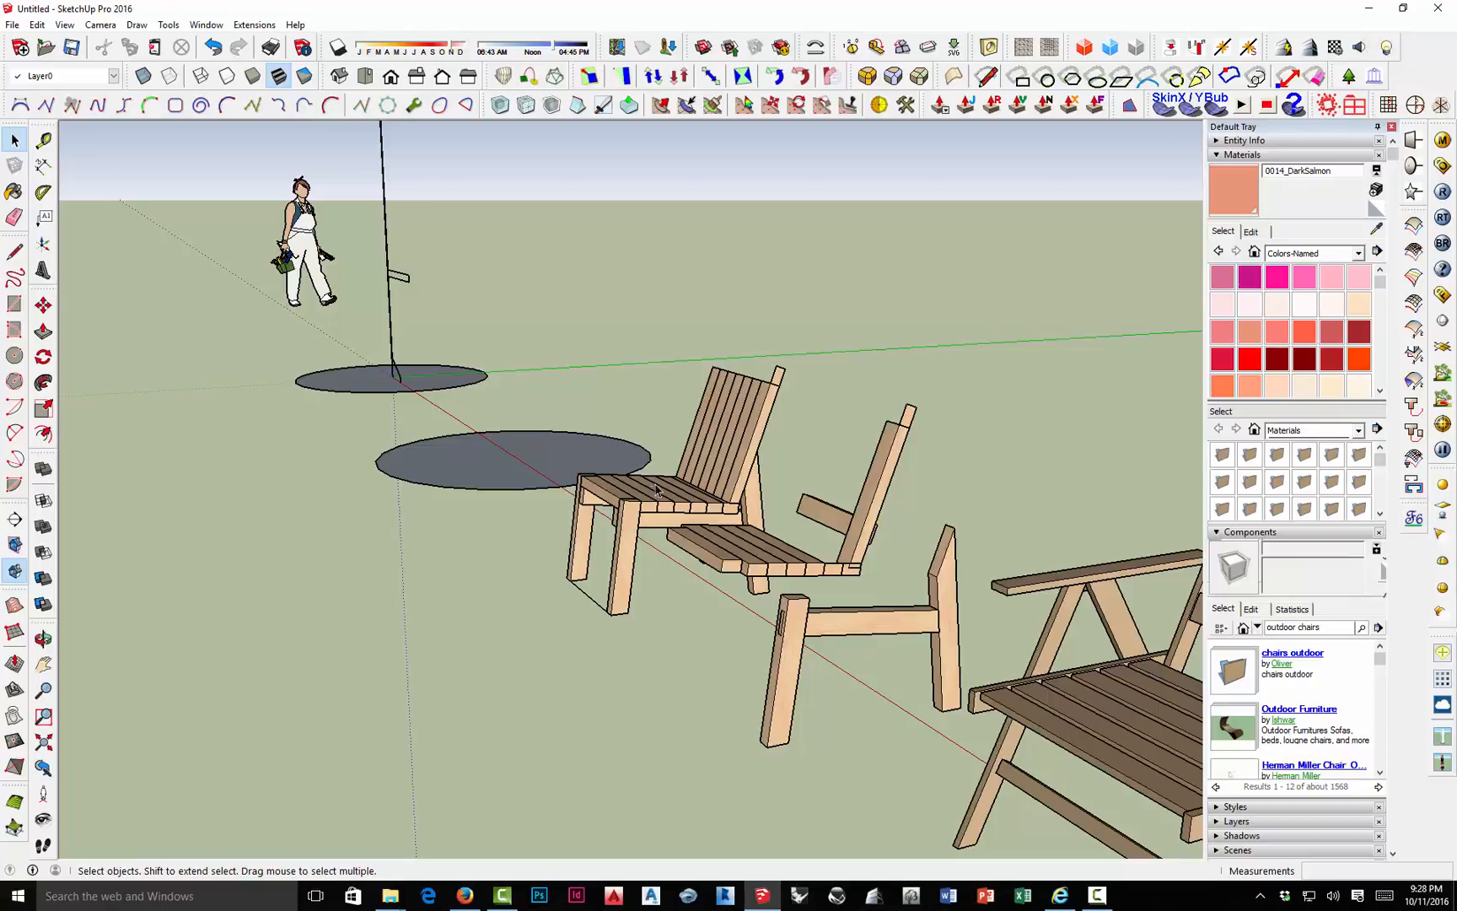
middle_drag(699, 483, 594, 466)
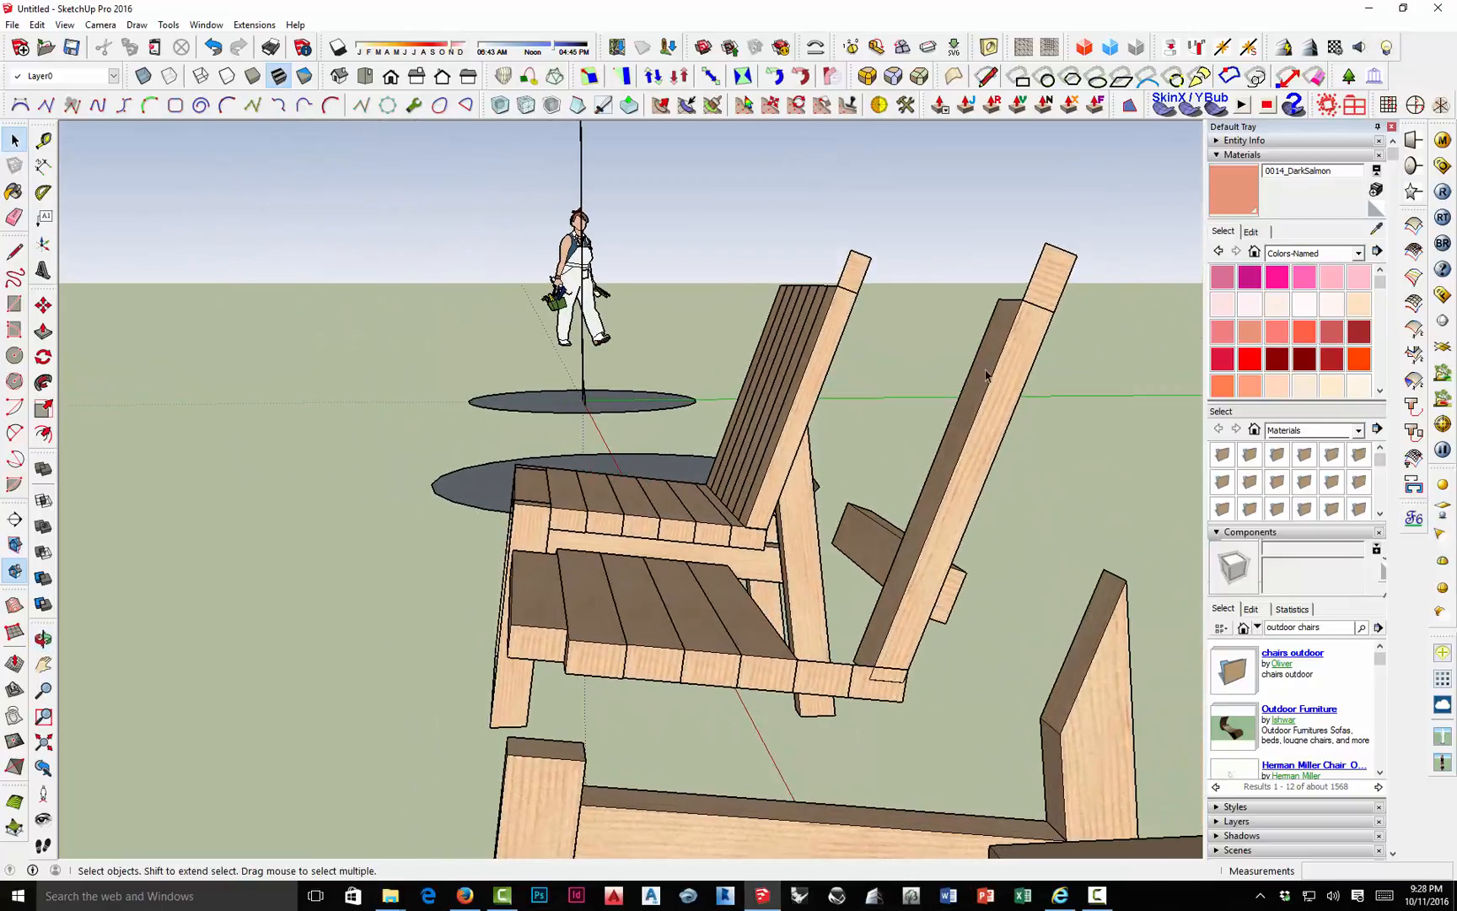
middle_drag(911, 609, 991, 657)
scroll(951, 640, down, 5)
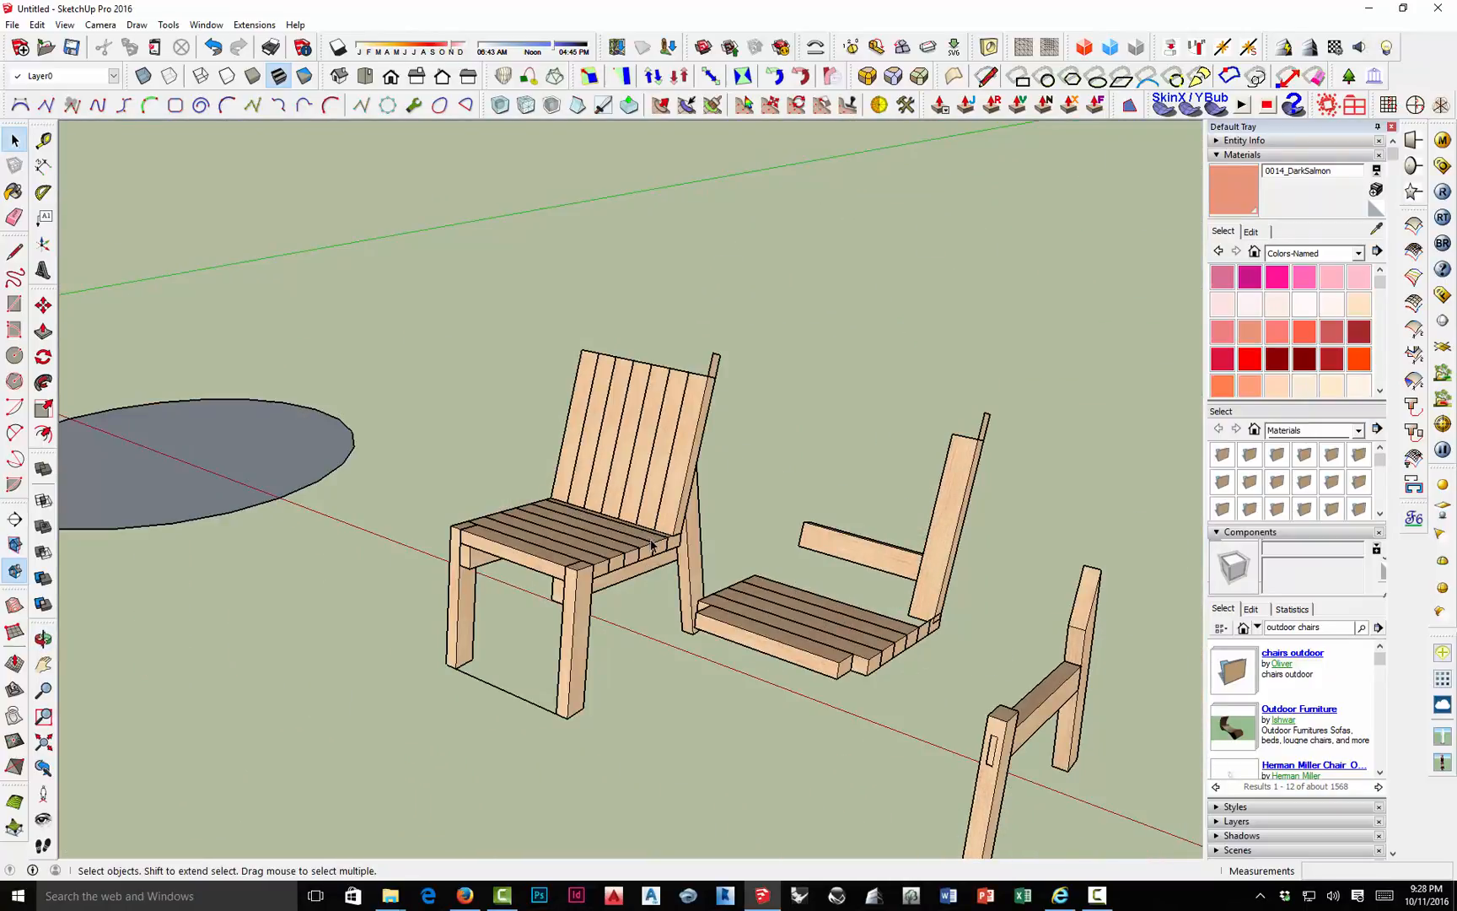
Inspect the assembled slatted chair up close, from the seat-to-back joint to the front legs and underside rails.
scroll(651, 537, up, 10)
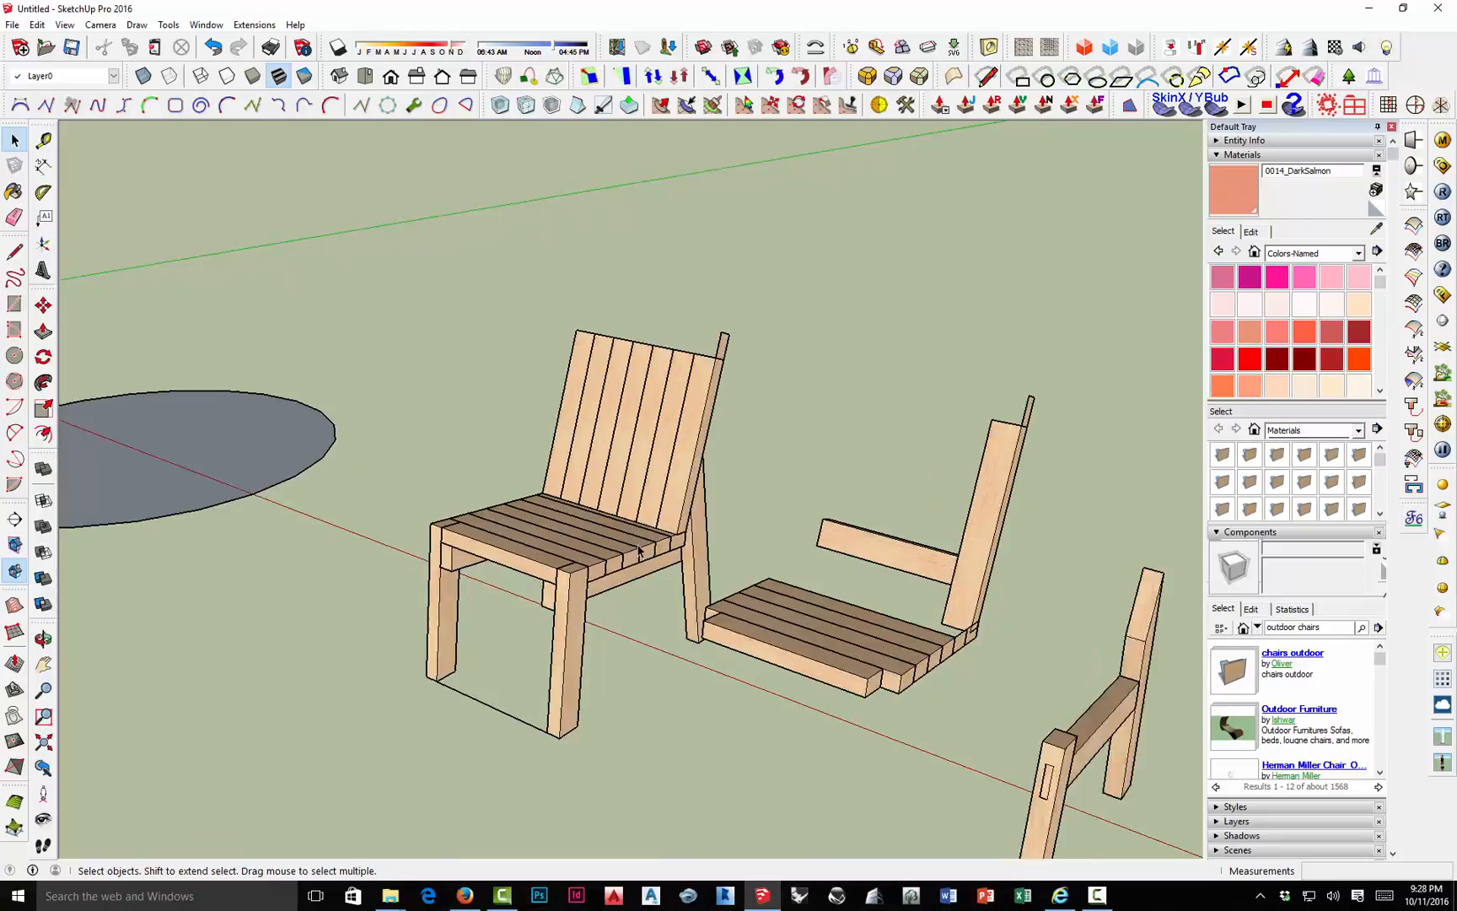
middle_drag(689, 531, 667, 569)
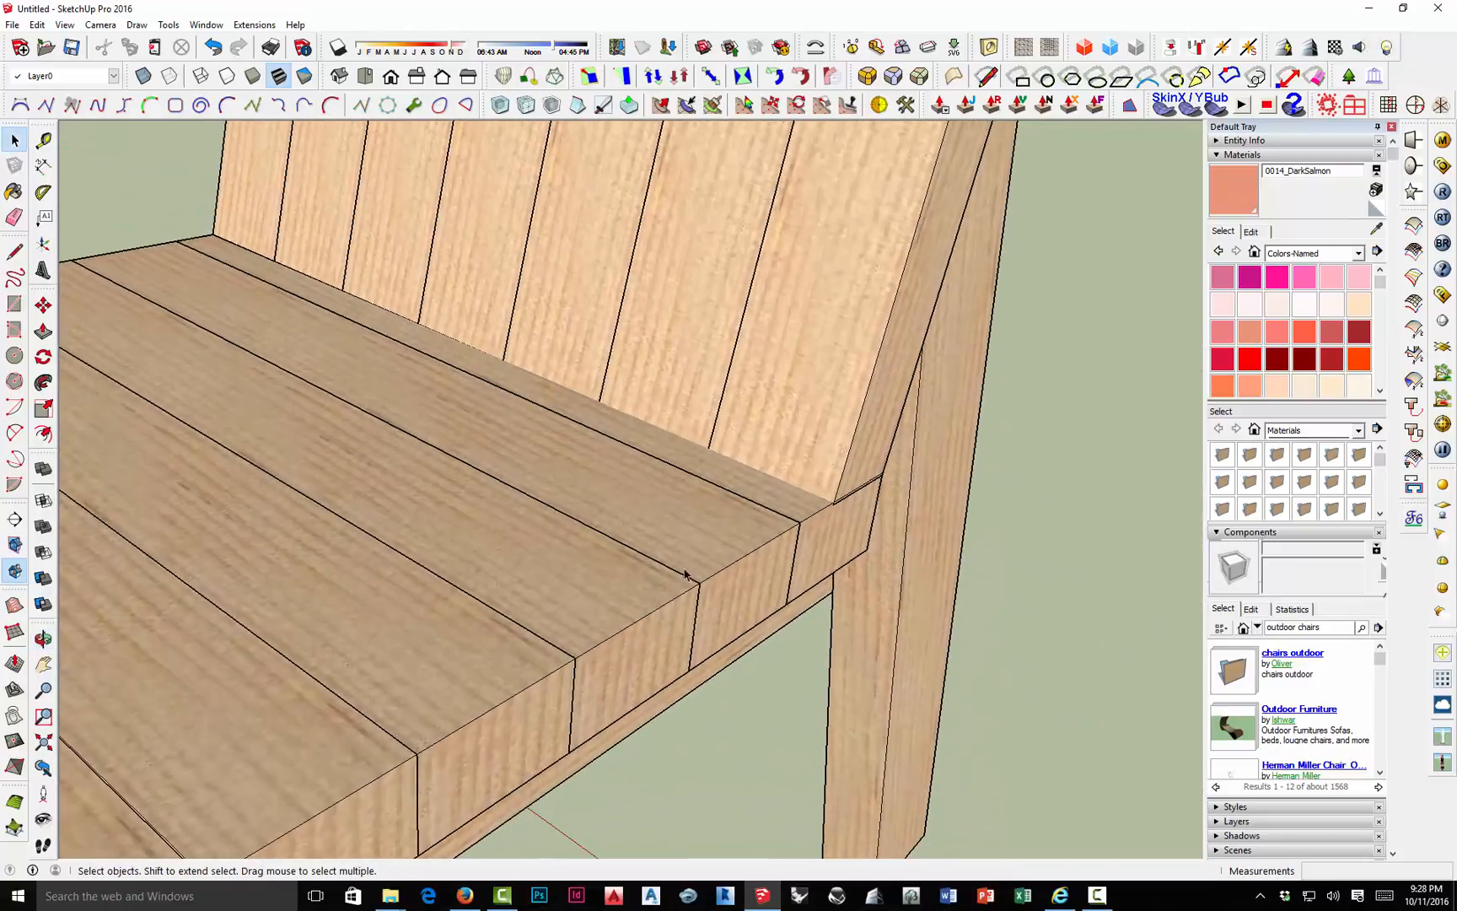
scroll(722, 553, down, 5)
scroll(749, 553, down, 6)
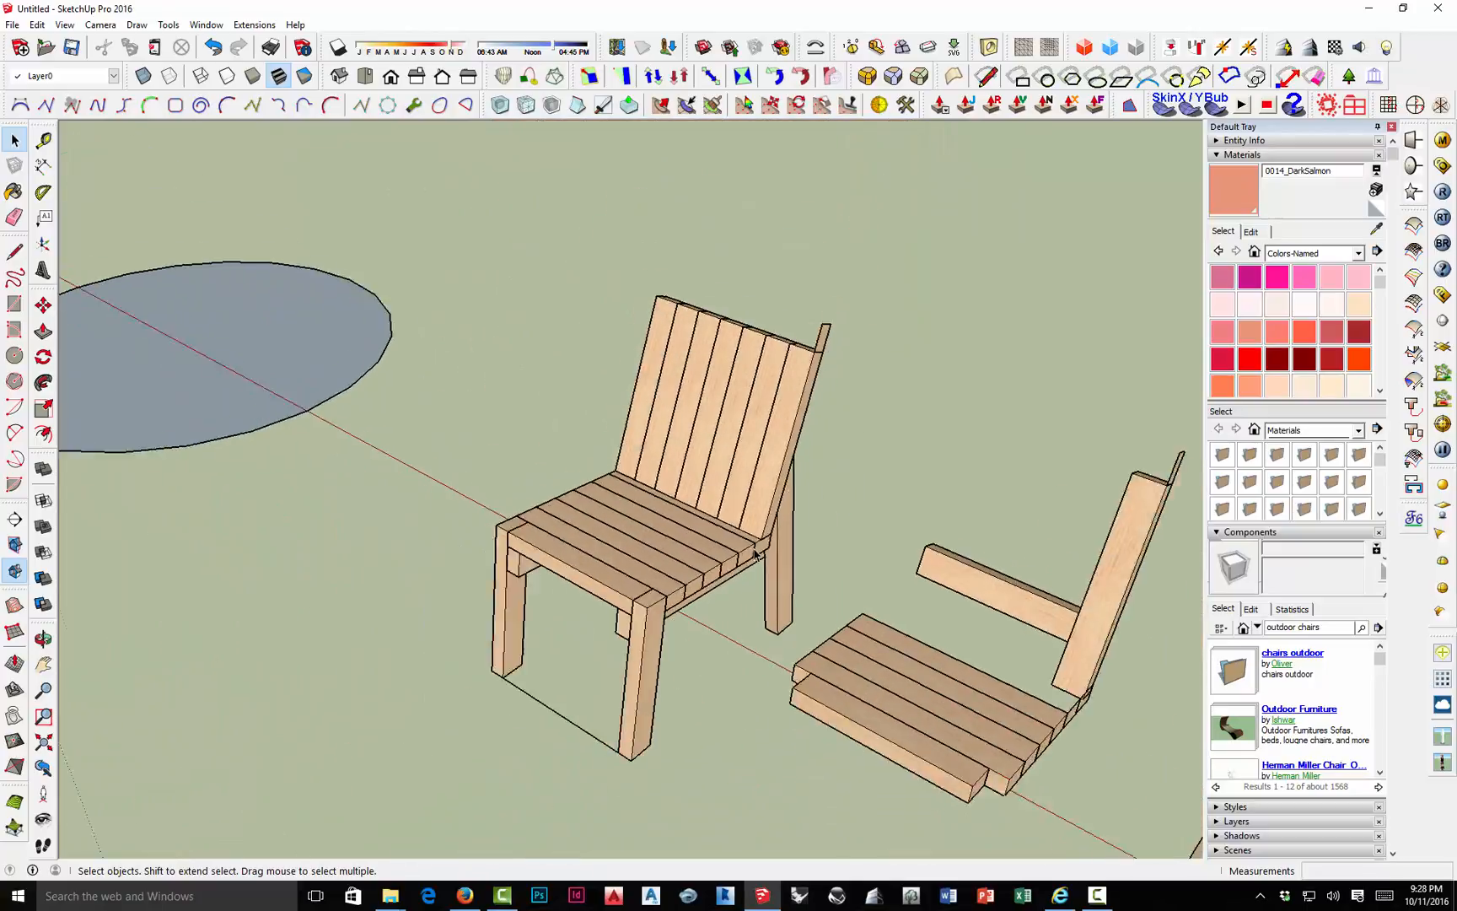
scroll(729, 627, up, 4)
middle_drag(686, 628, 570, 531)
middle_drag(461, 530, 664, 585)
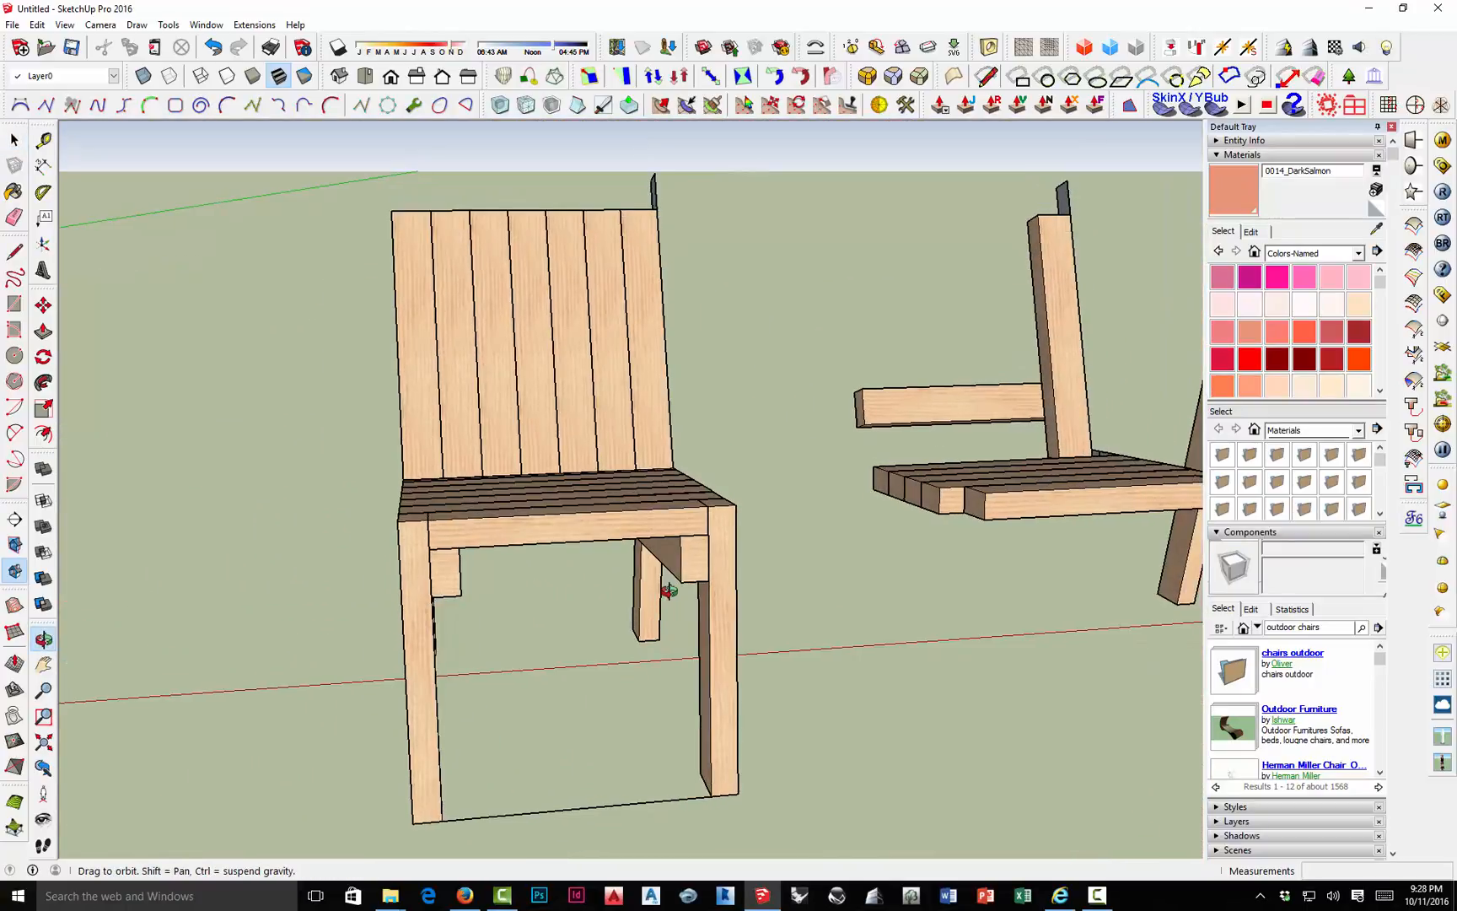
middle_drag(724, 535, 625, 476)
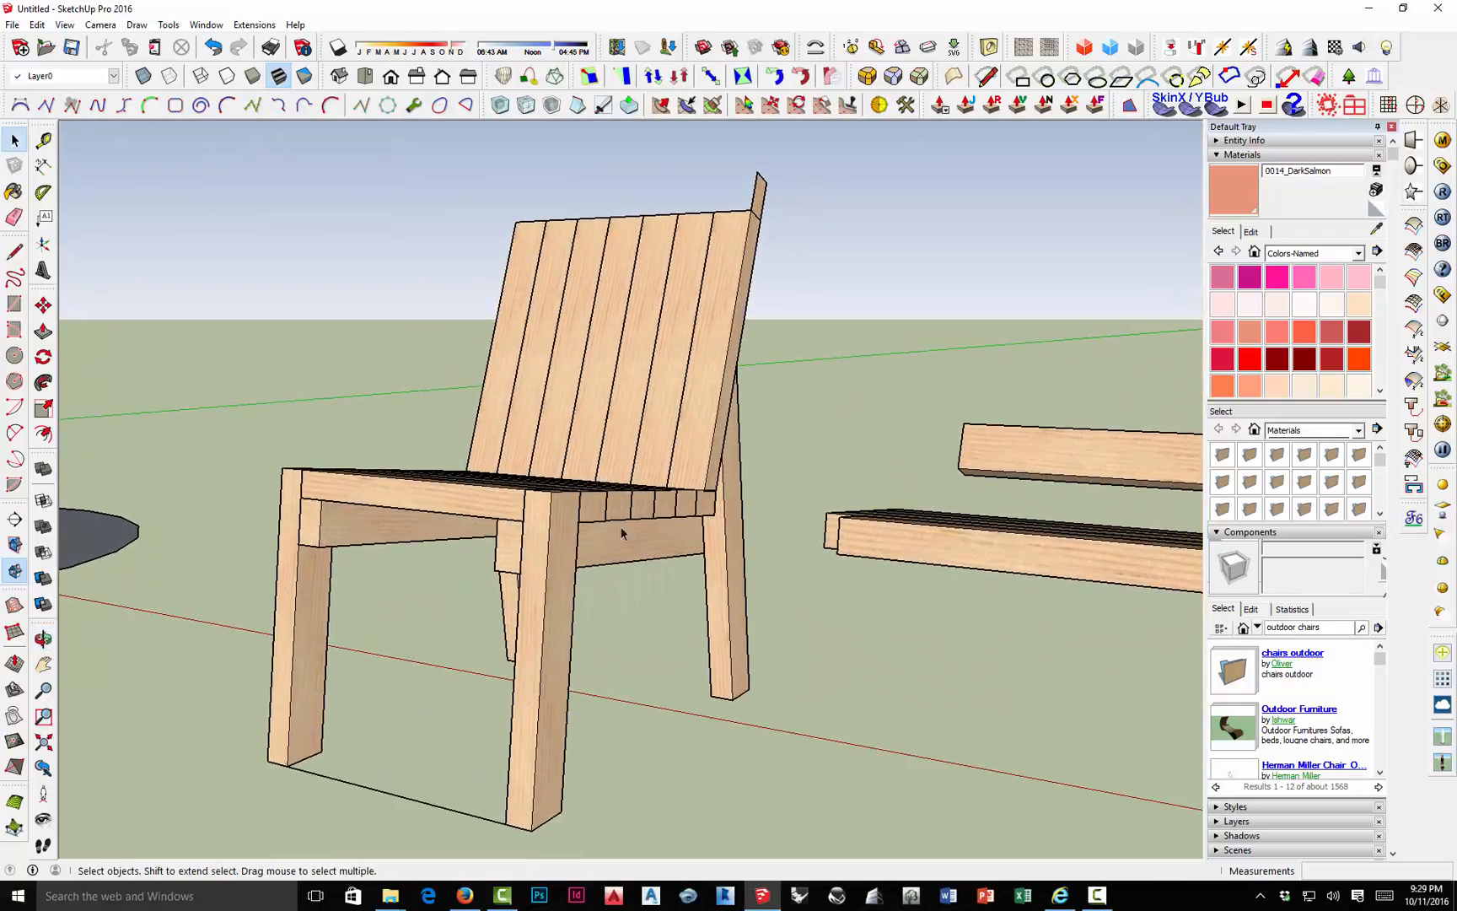
Review the whole slatted chair alongside its separated parts, from a low and a raised viewpoint.
scroll(648, 542, down, 3)
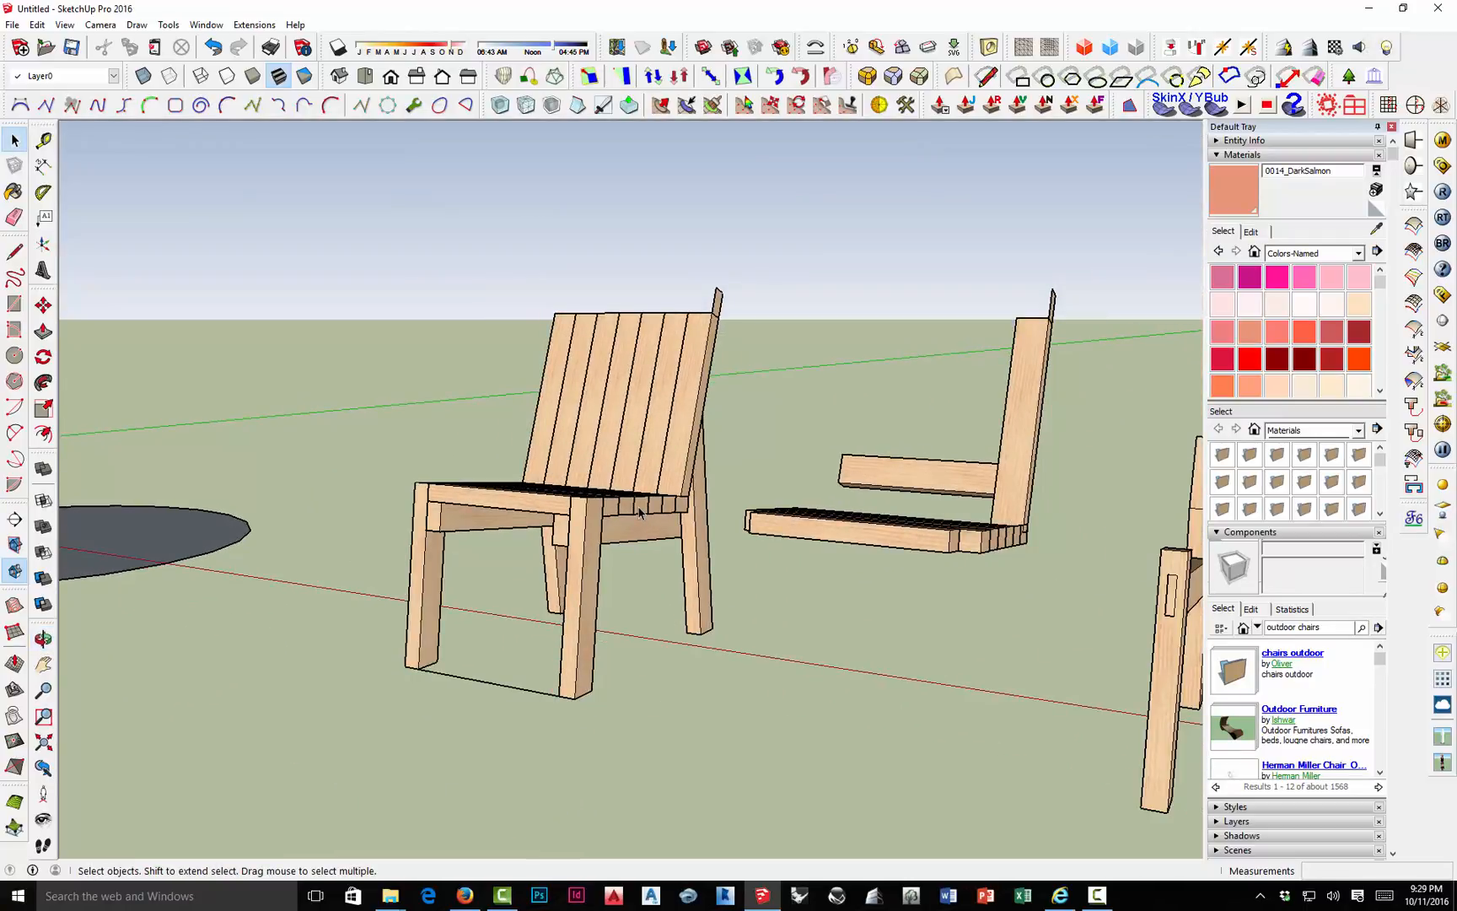
scroll(639, 511, down, 2)
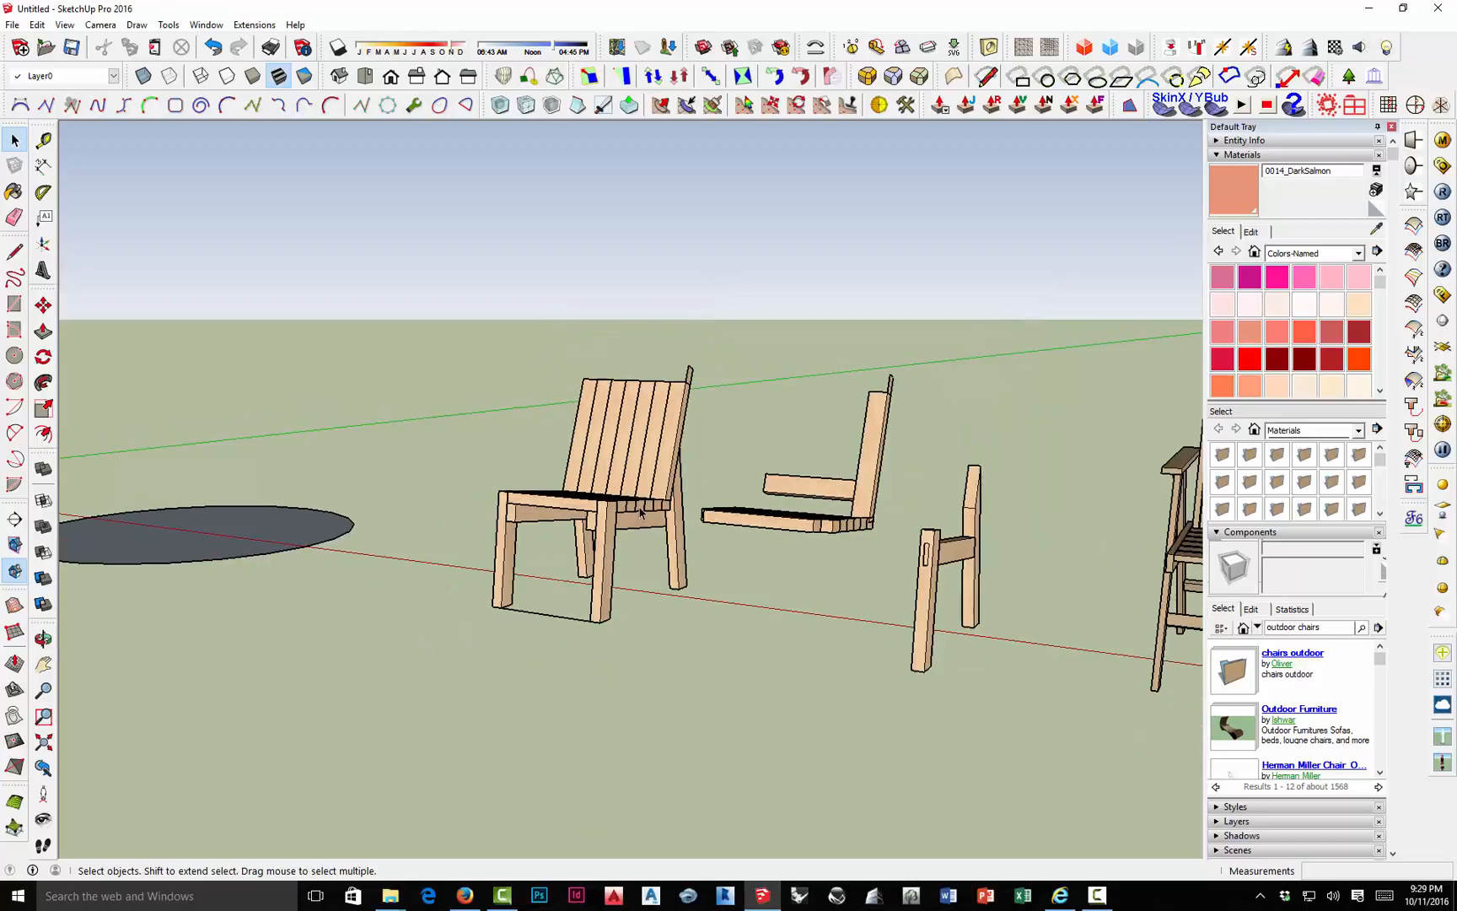
scroll(639, 511, down, 4)
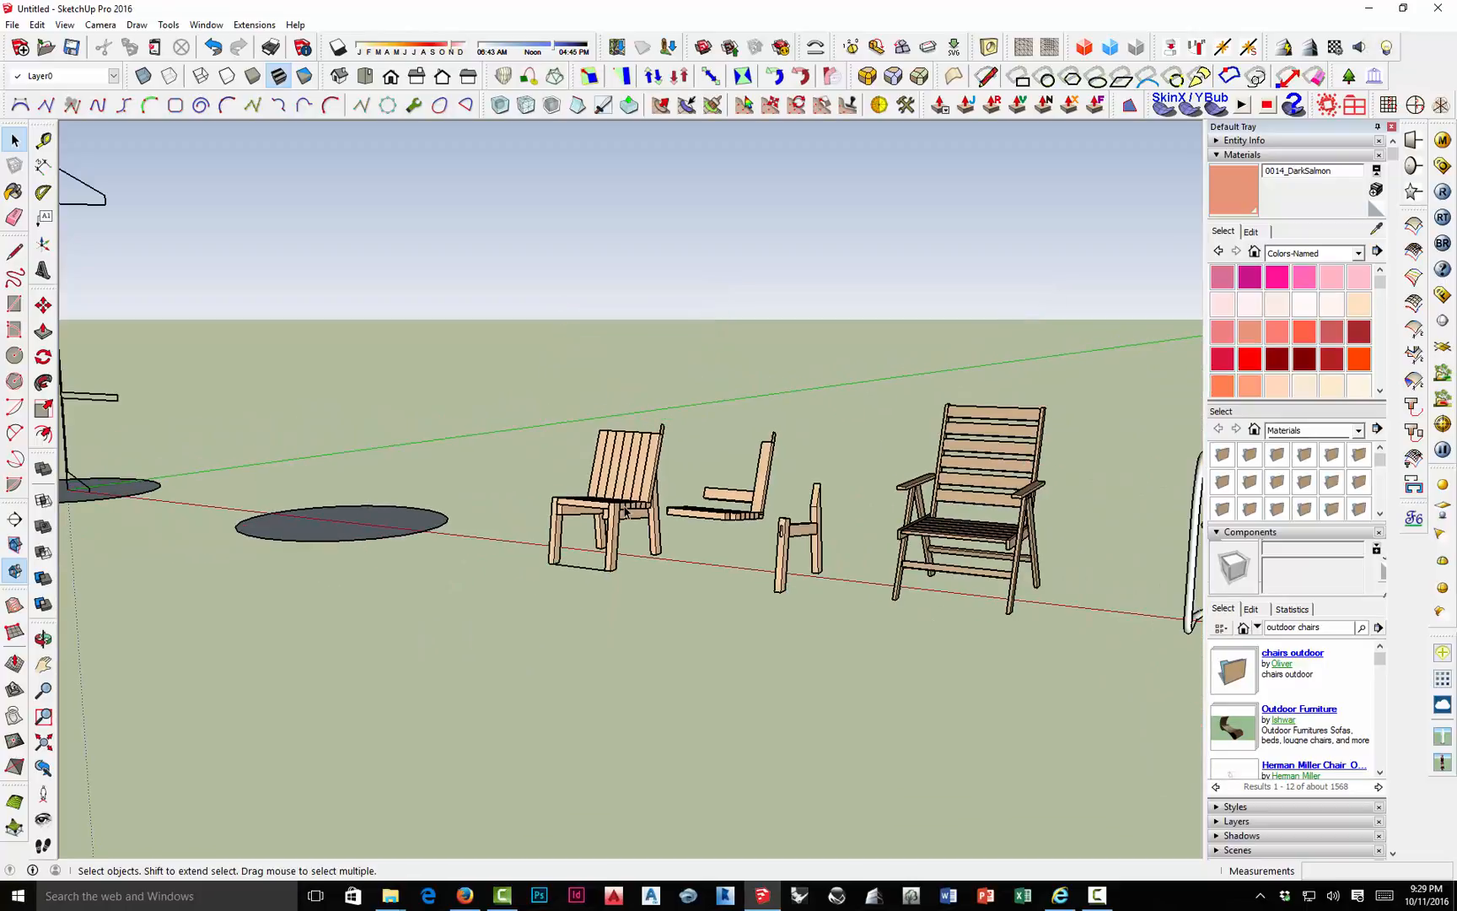
middle_drag(639, 511, 464, 536)
scroll(577, 528, up, 3)
scroll(572, 533, up, 2)
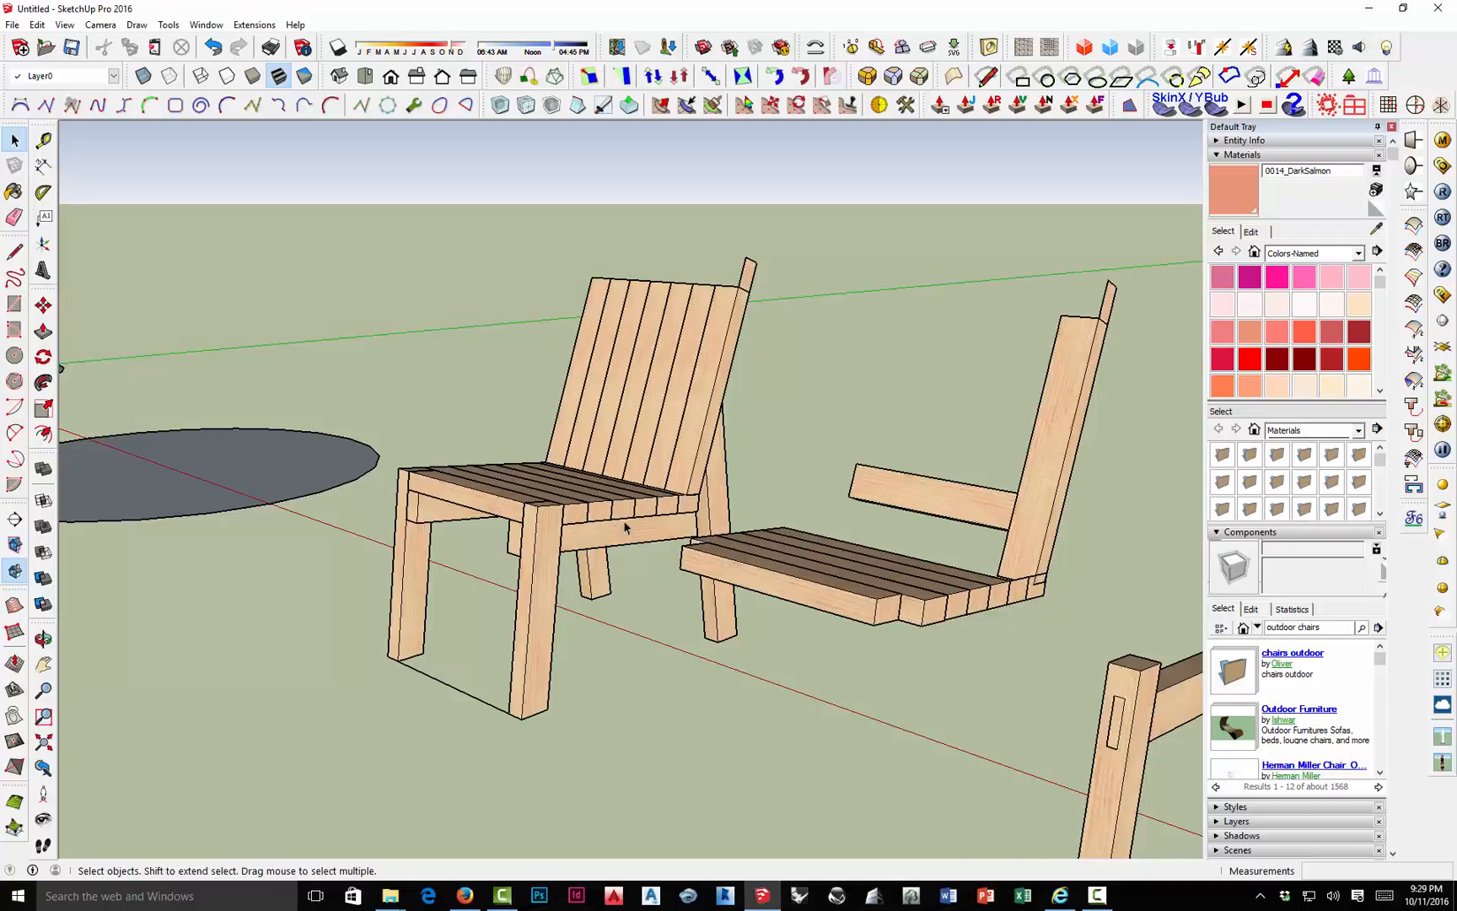
scroll(624, 527, down, 5)
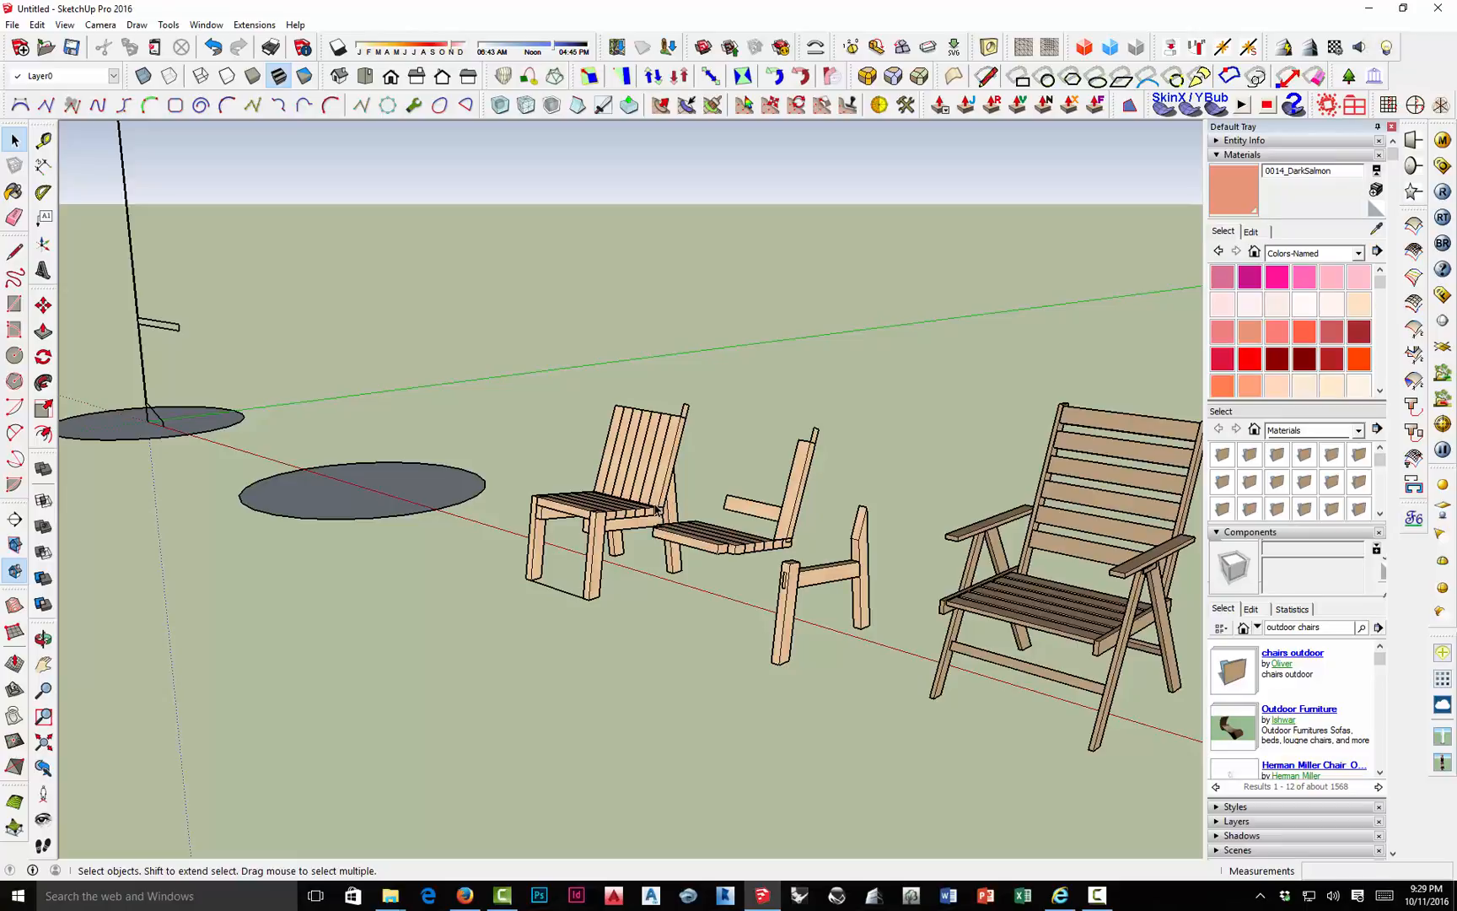
Examine the wooden armchair with horizontal back slats, including its armrests, slatted seat and crossed legs.
scroll(785, 536, down, 2)
scroll(1120, 621, up, 5)
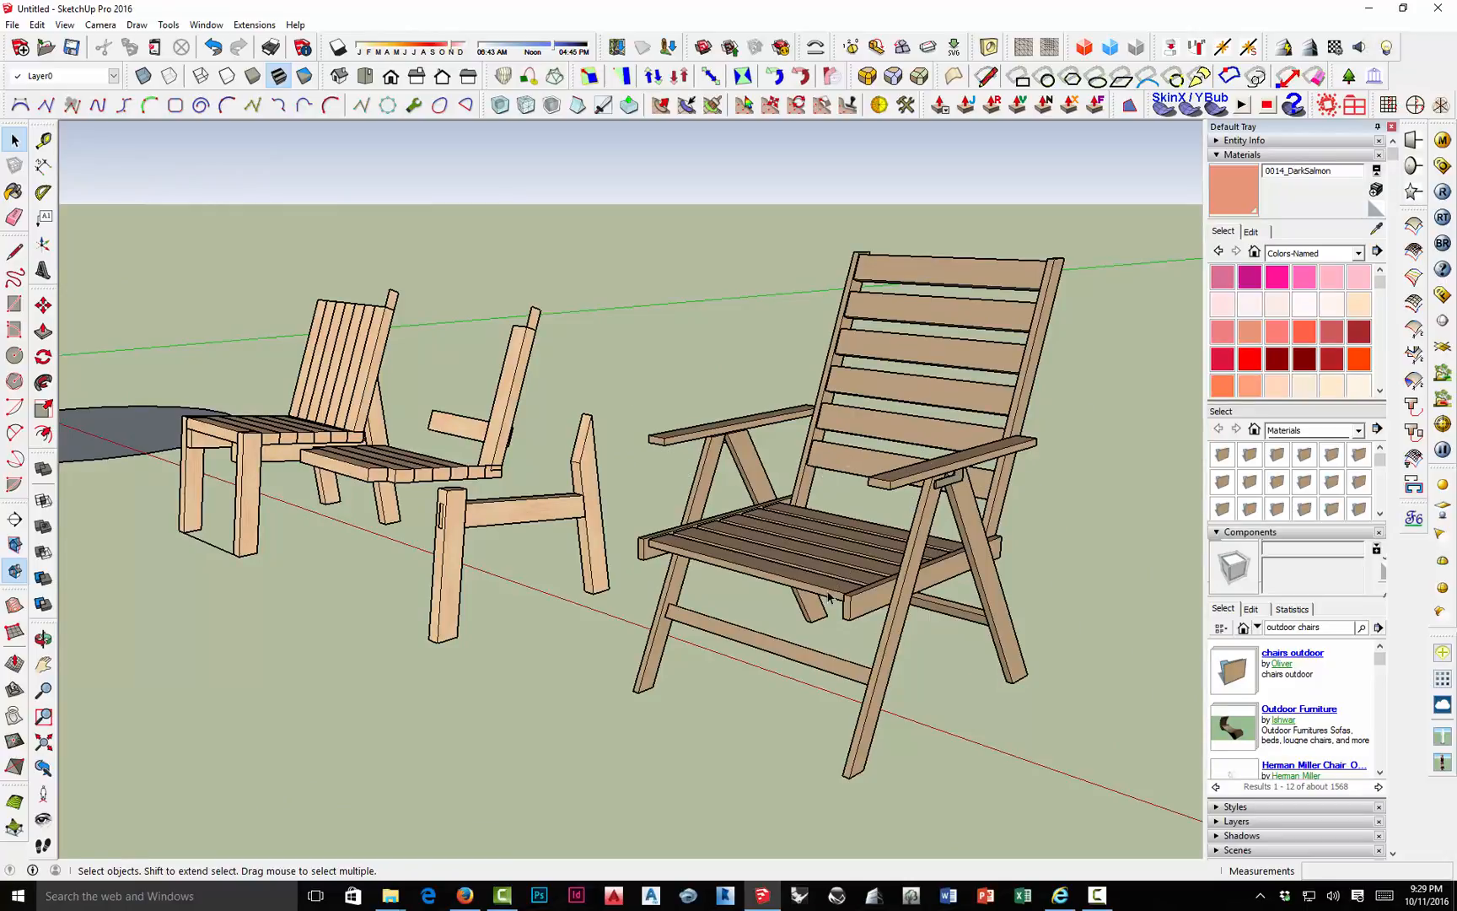
middle_drag(789, 494, 710, 612)
scroll(710, 611, down, 1)
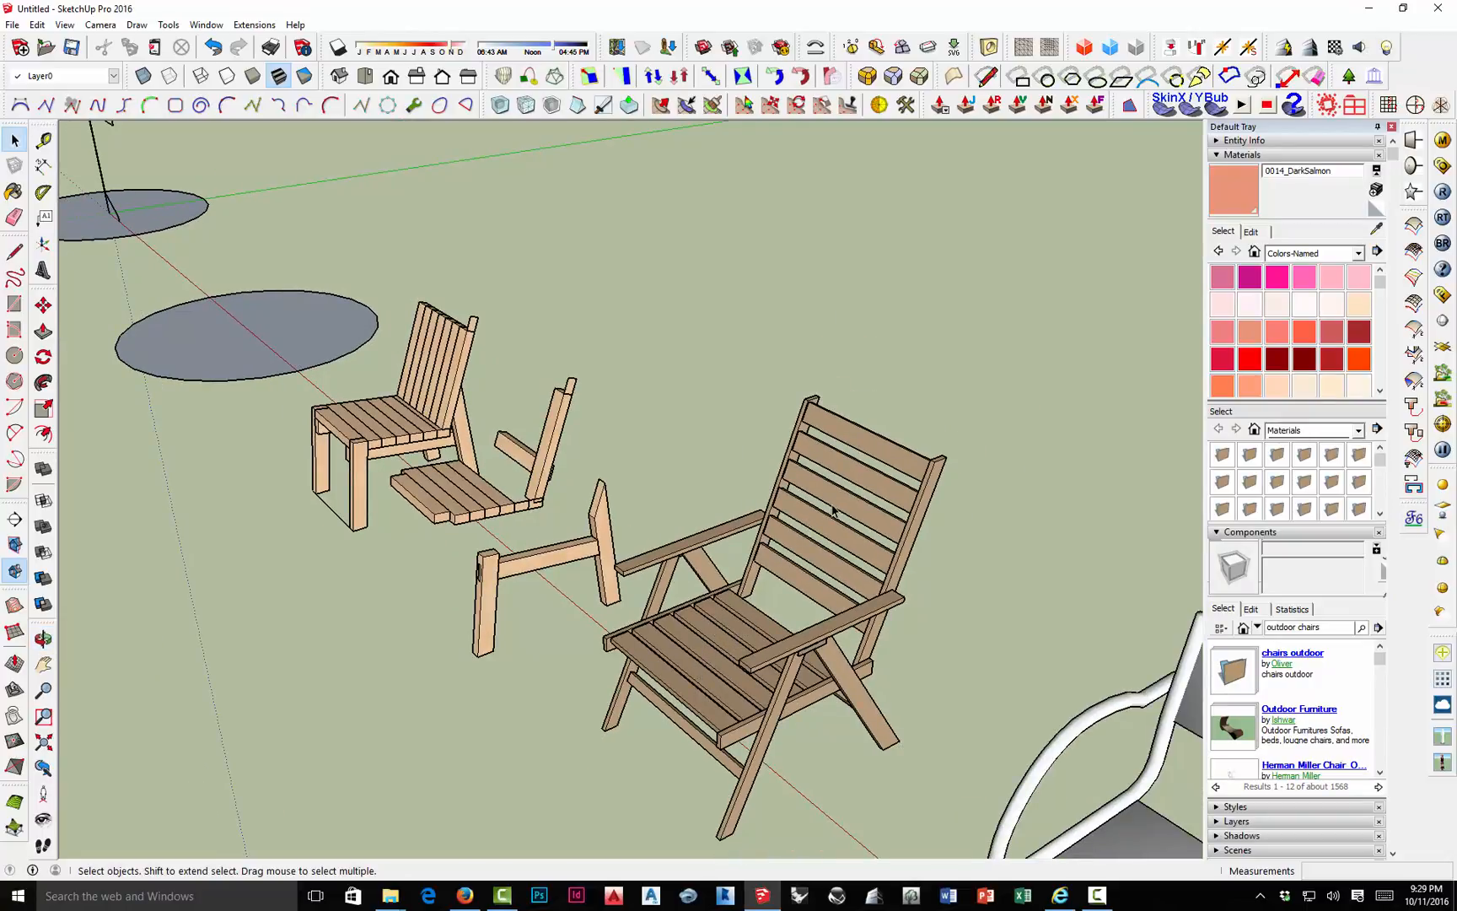
middle_drag(783, 600, 764, 465)
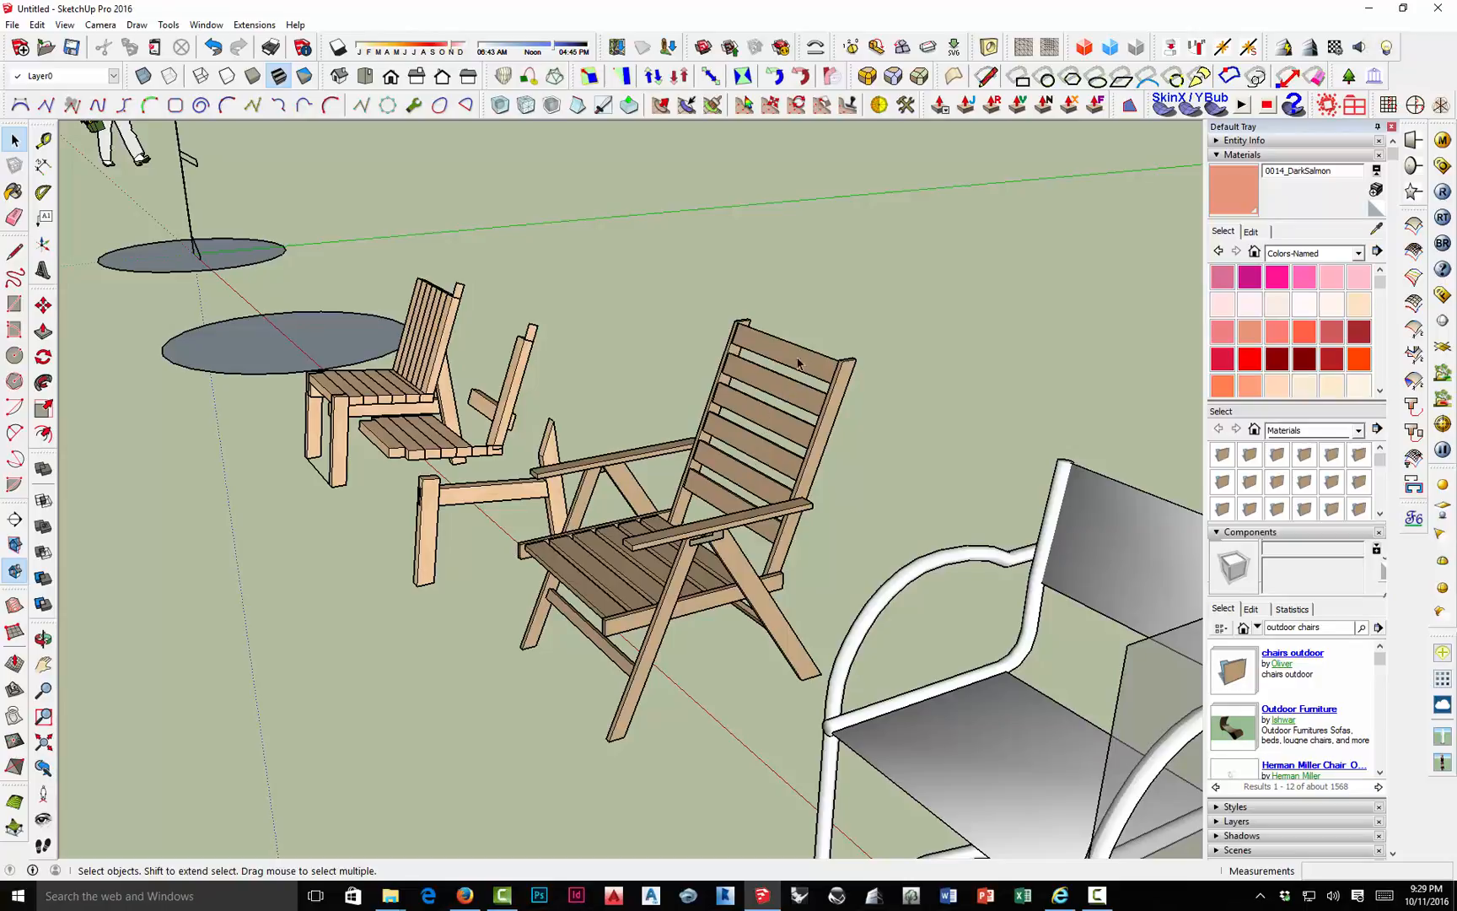
scroll(675, 463, down, 2)
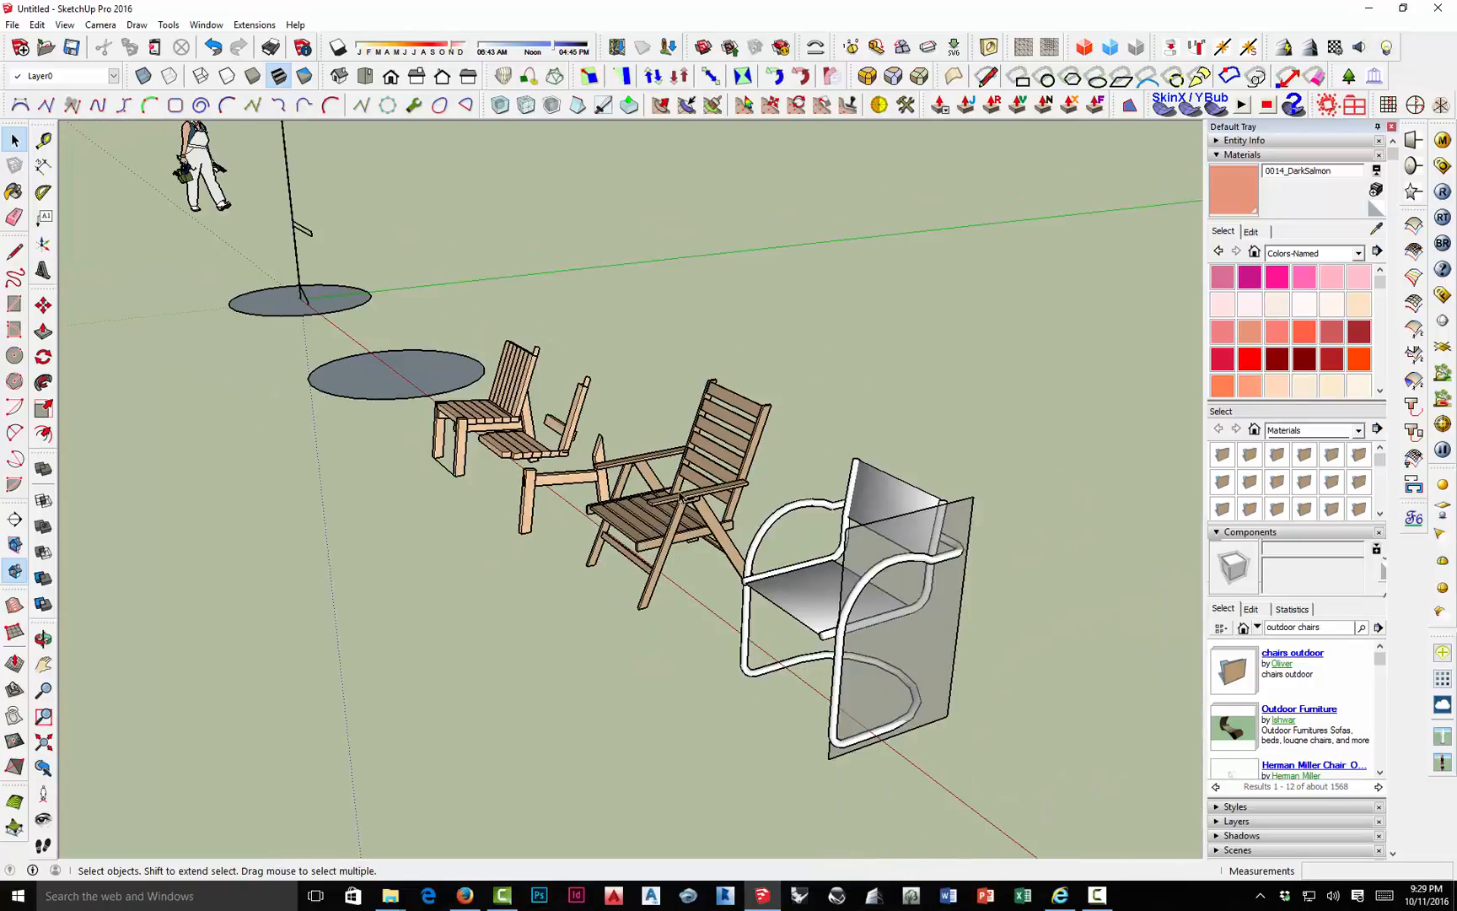
scroll(688, 526, up, 5)
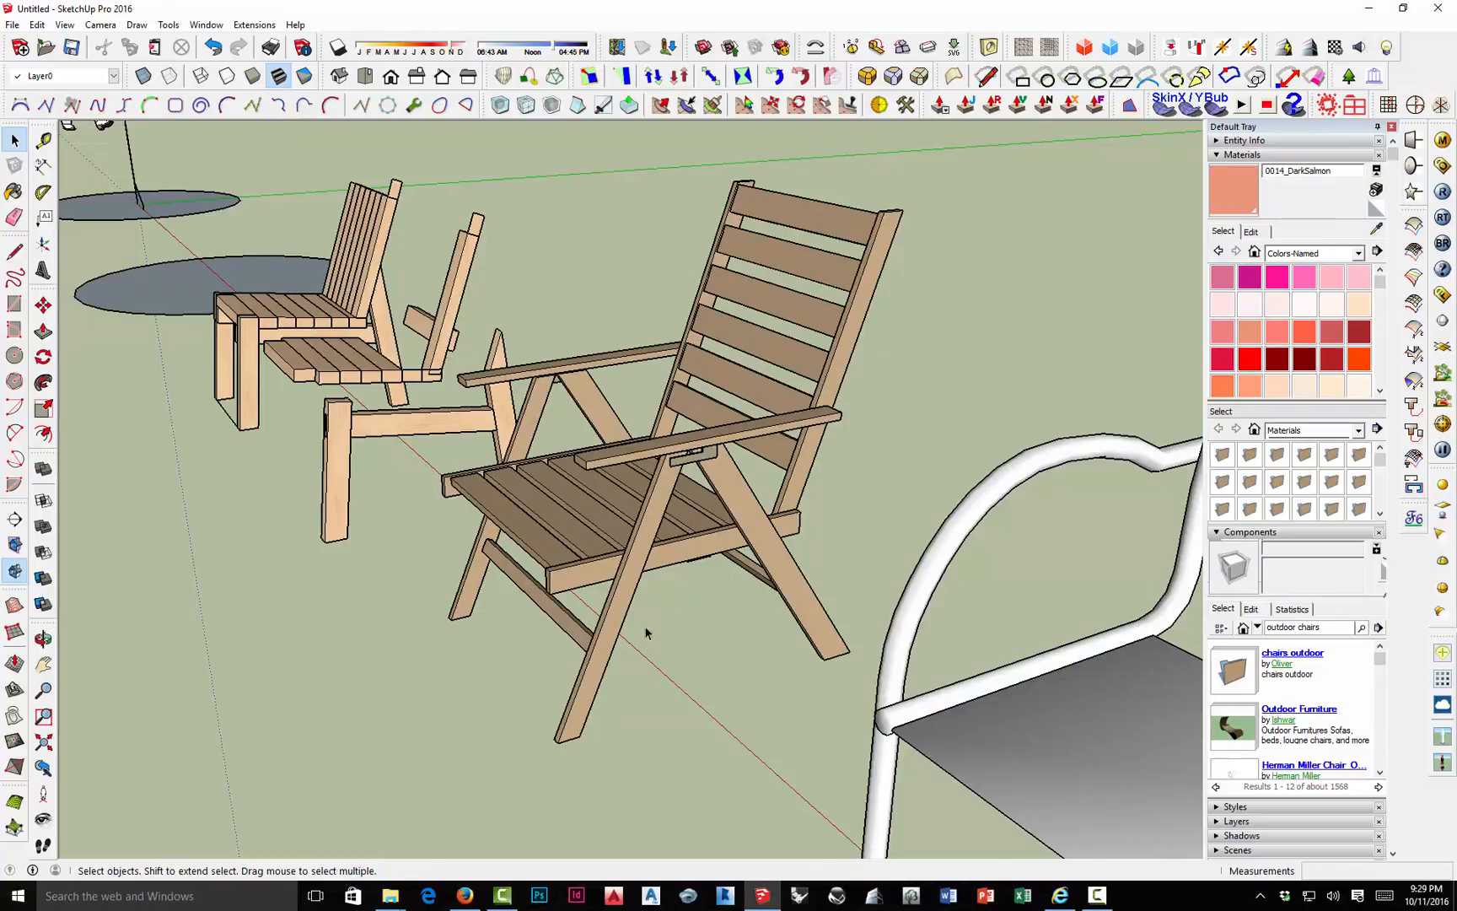
scroll(603, 546, down, 3)
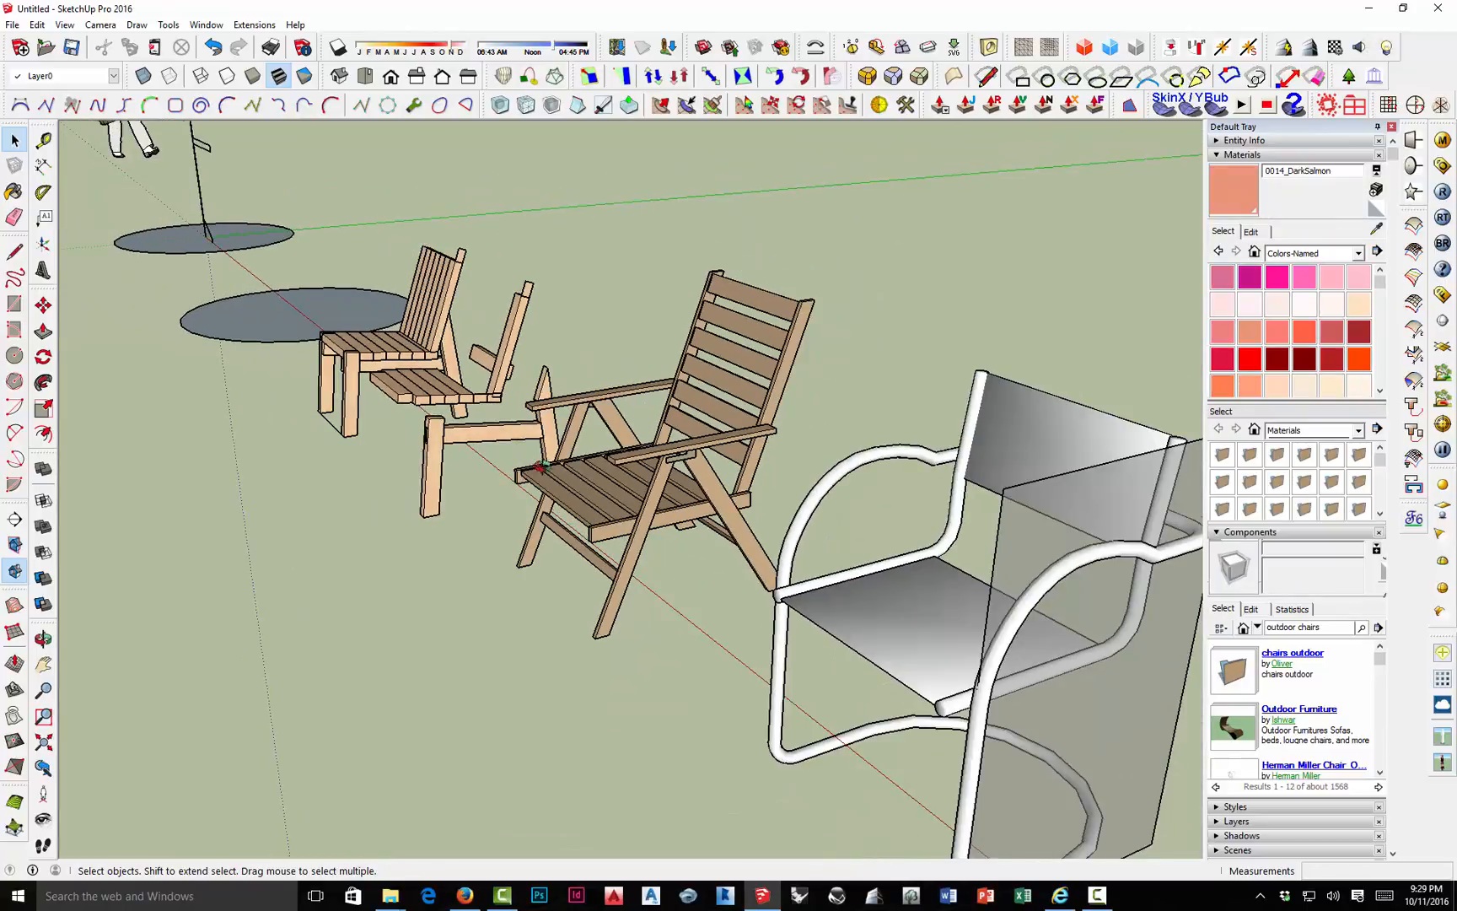
middle_drag(543, 466, 610, 486)
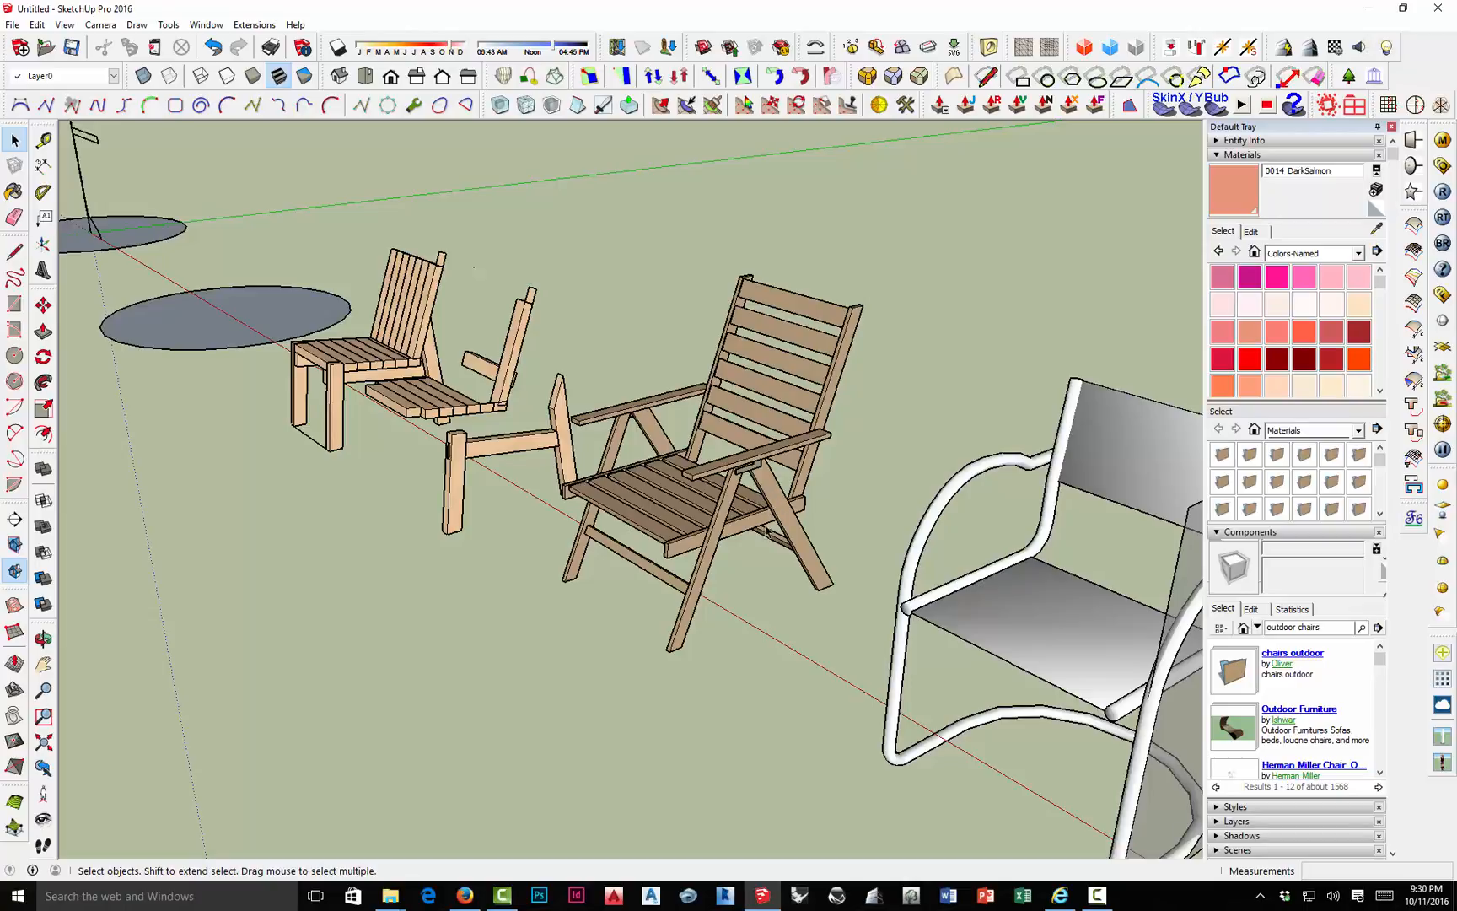
Examine the tubular-frame chair and the translucent vertical plane at its side from the side, above and behind.
scroll(826, 546, down, 4)
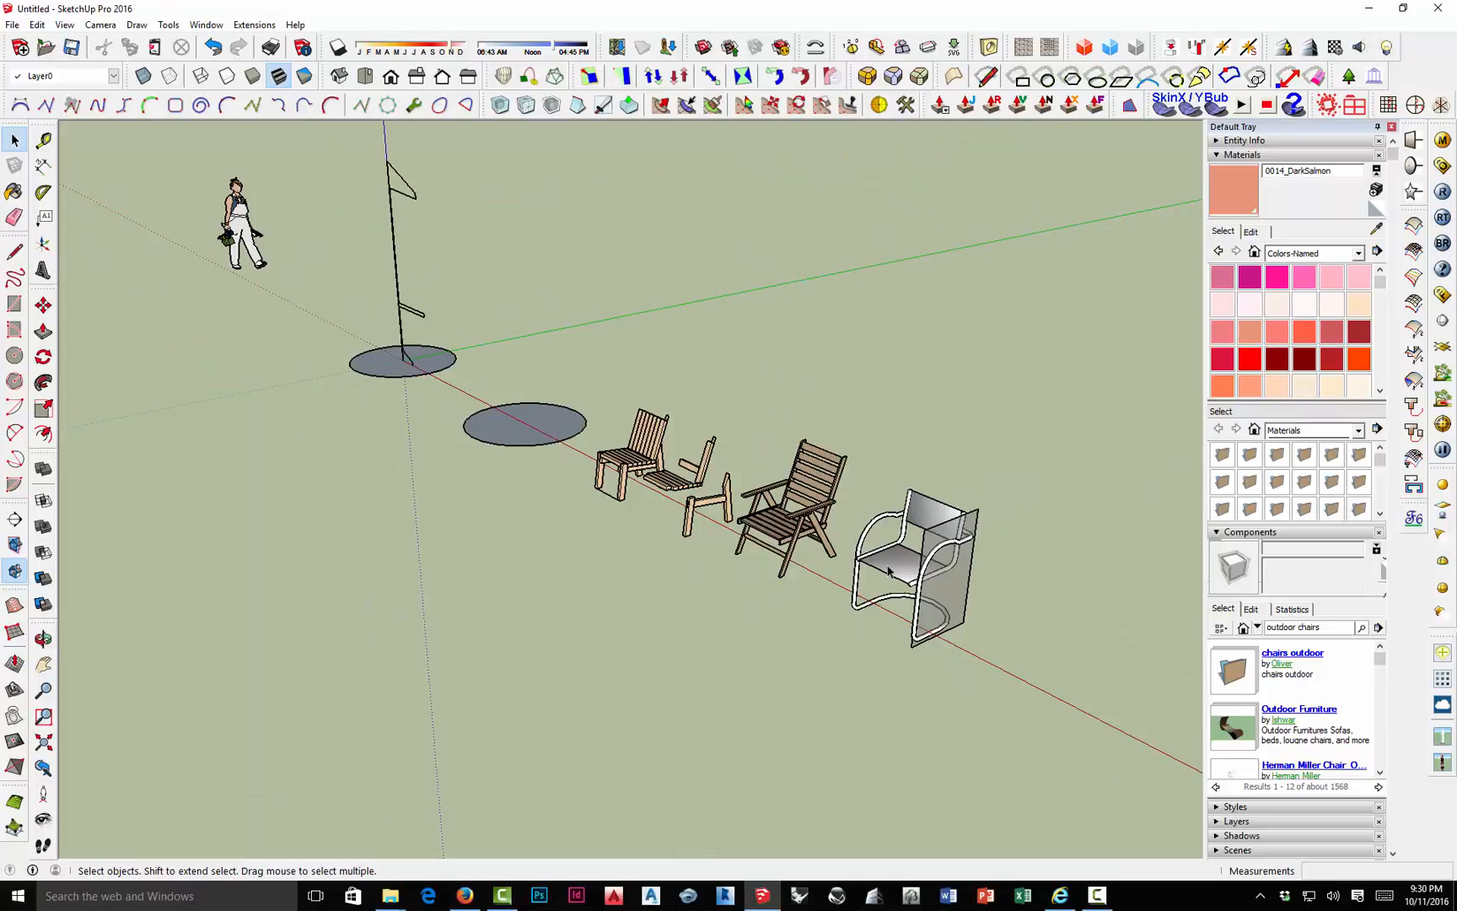
scroll(890, 571, up, 6)
middle_drag(889, 571, 748, 506)
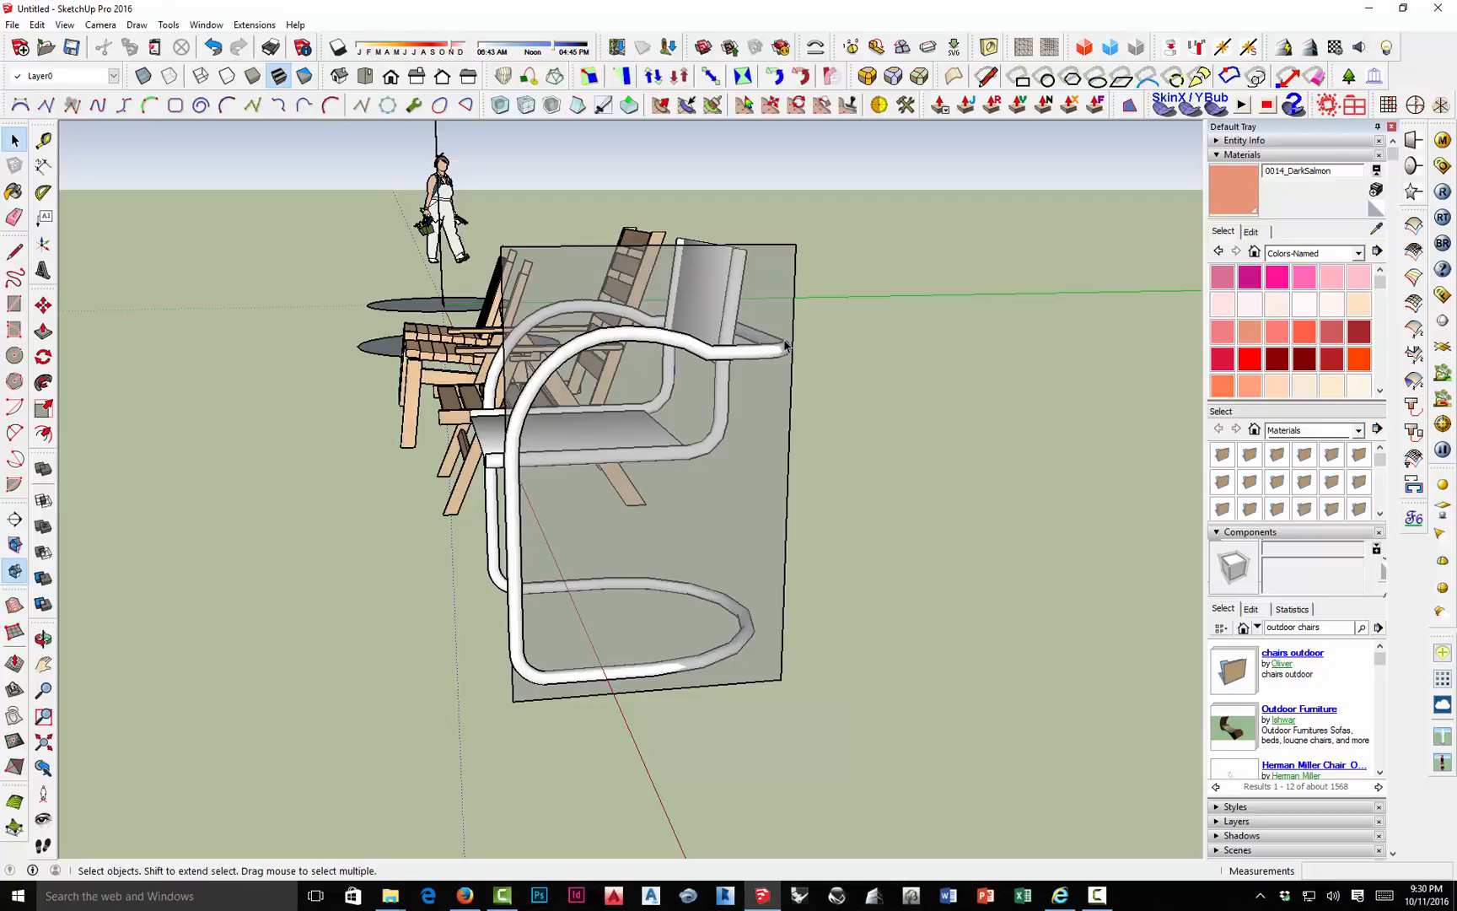
middle_drag(785, 346, 814, 532)
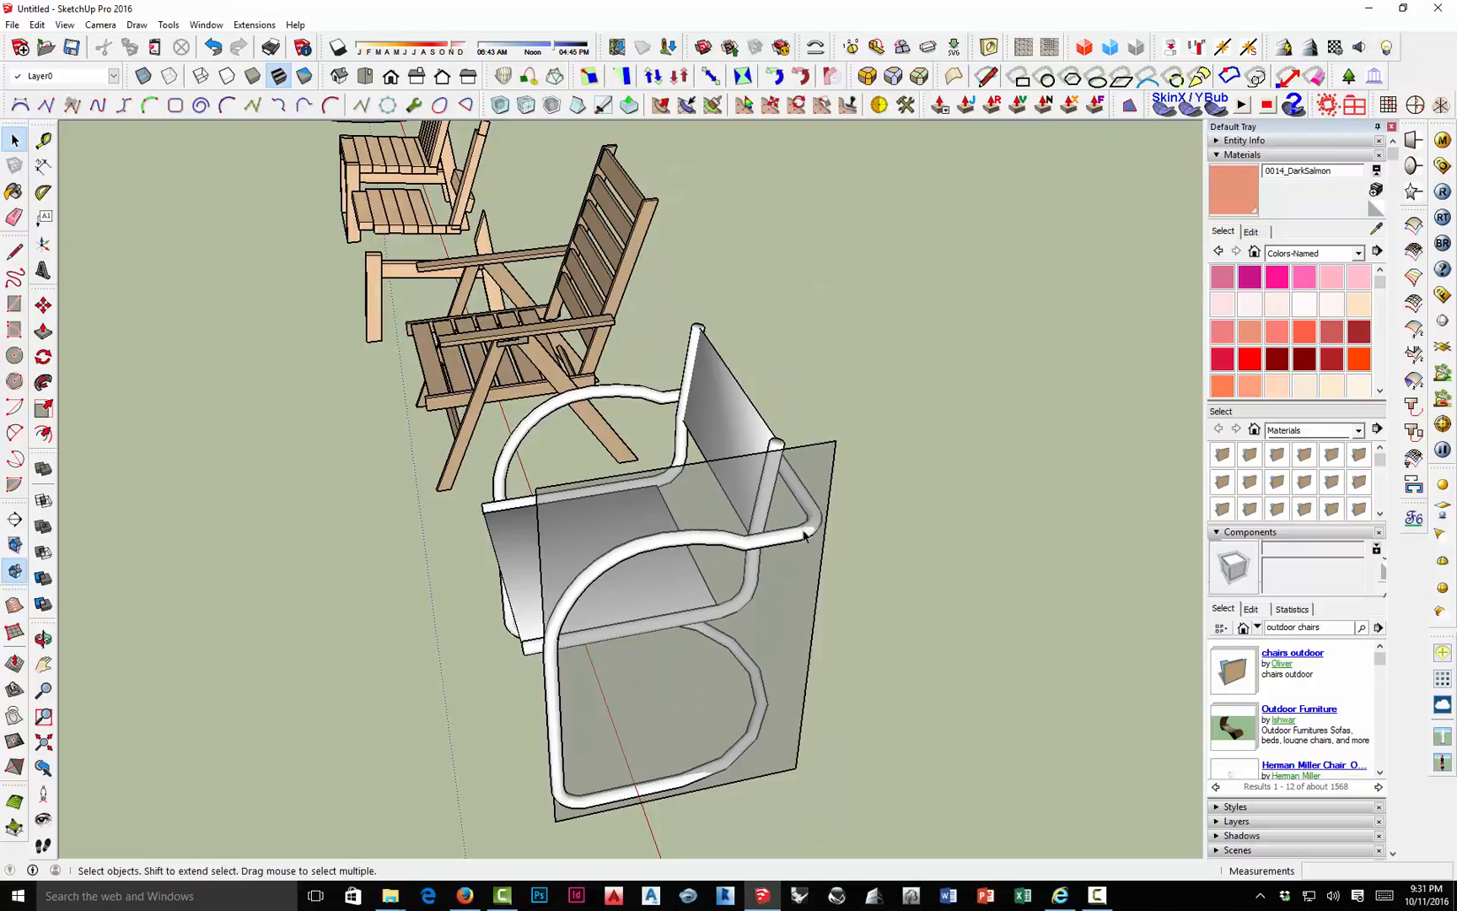
middle_drag(833, 494, 421, 463)
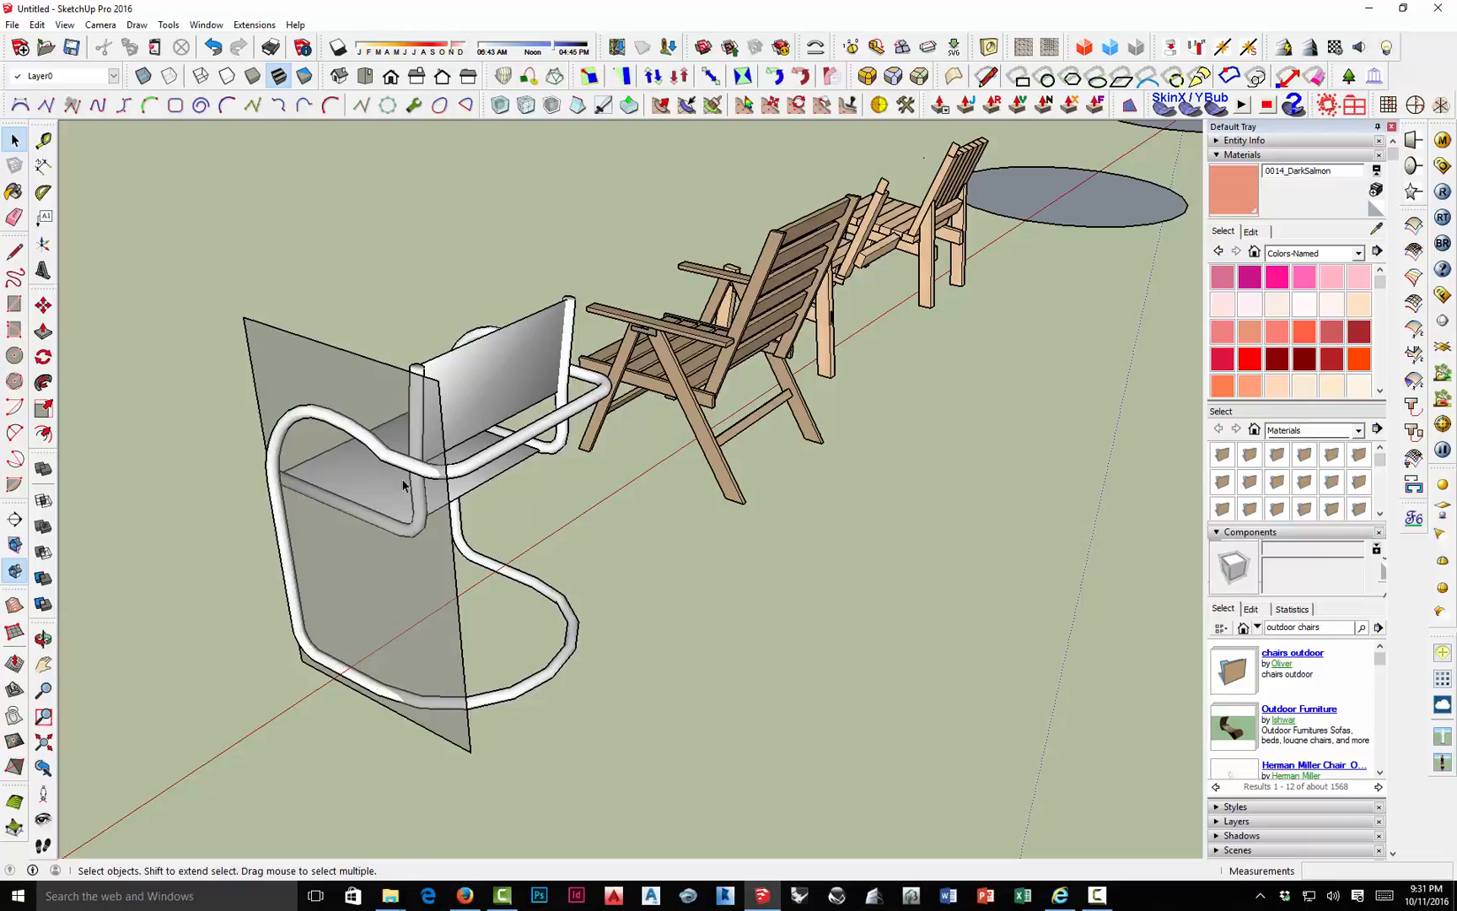
Review the row of example chairs, focusing on the slatted chair and its separated seat, back and leg parts.
middle_drag(403, 485, 936, 576)
scroll(937, 576, down, 3)
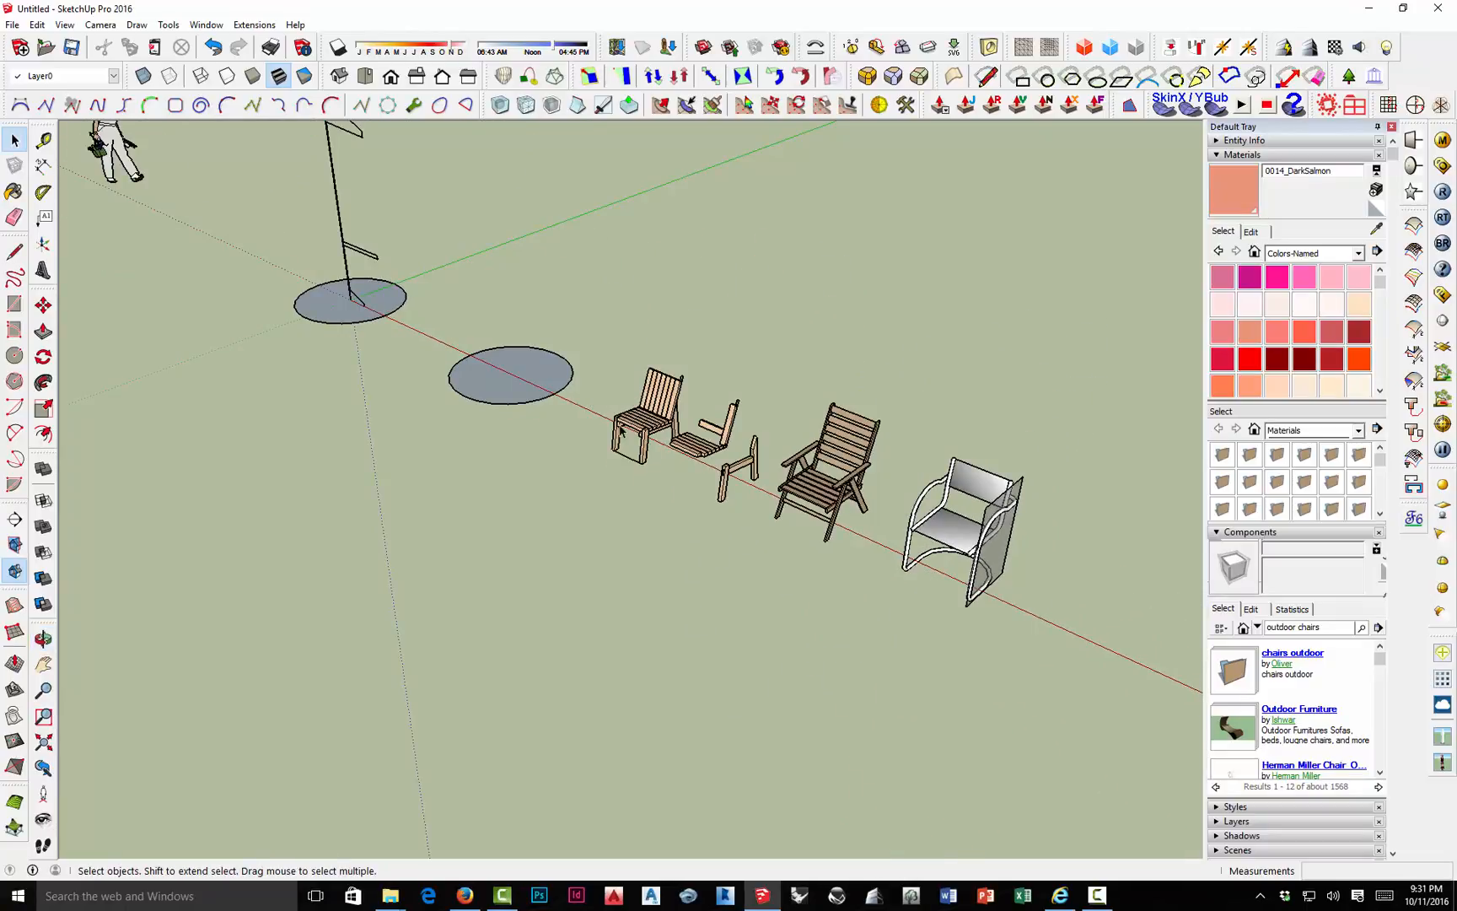
scroll(634, 416, up, 4)
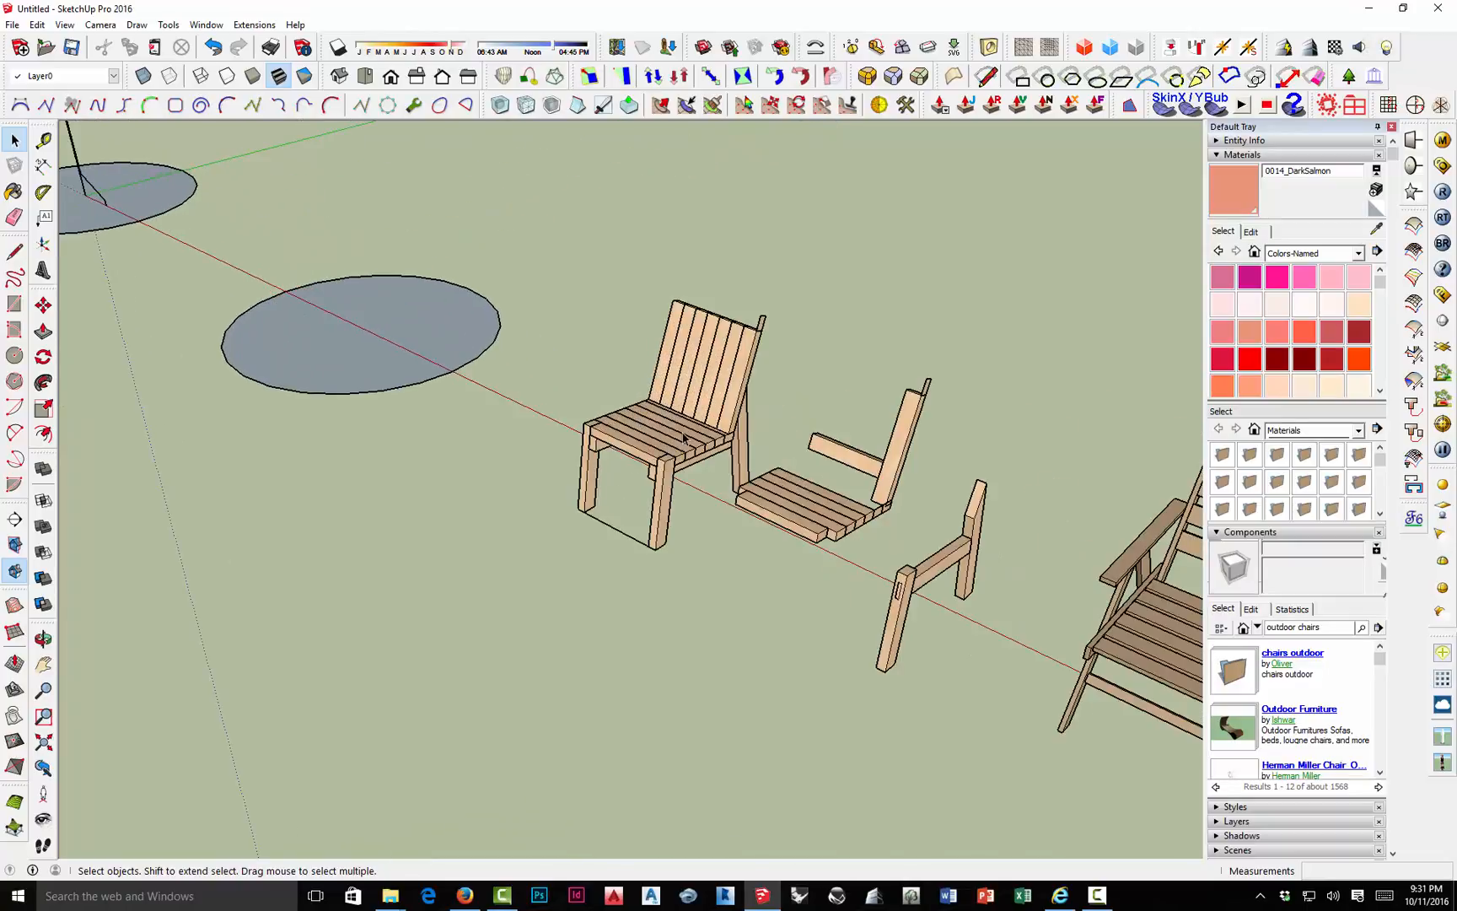
scroll(699, 447, down, 3)
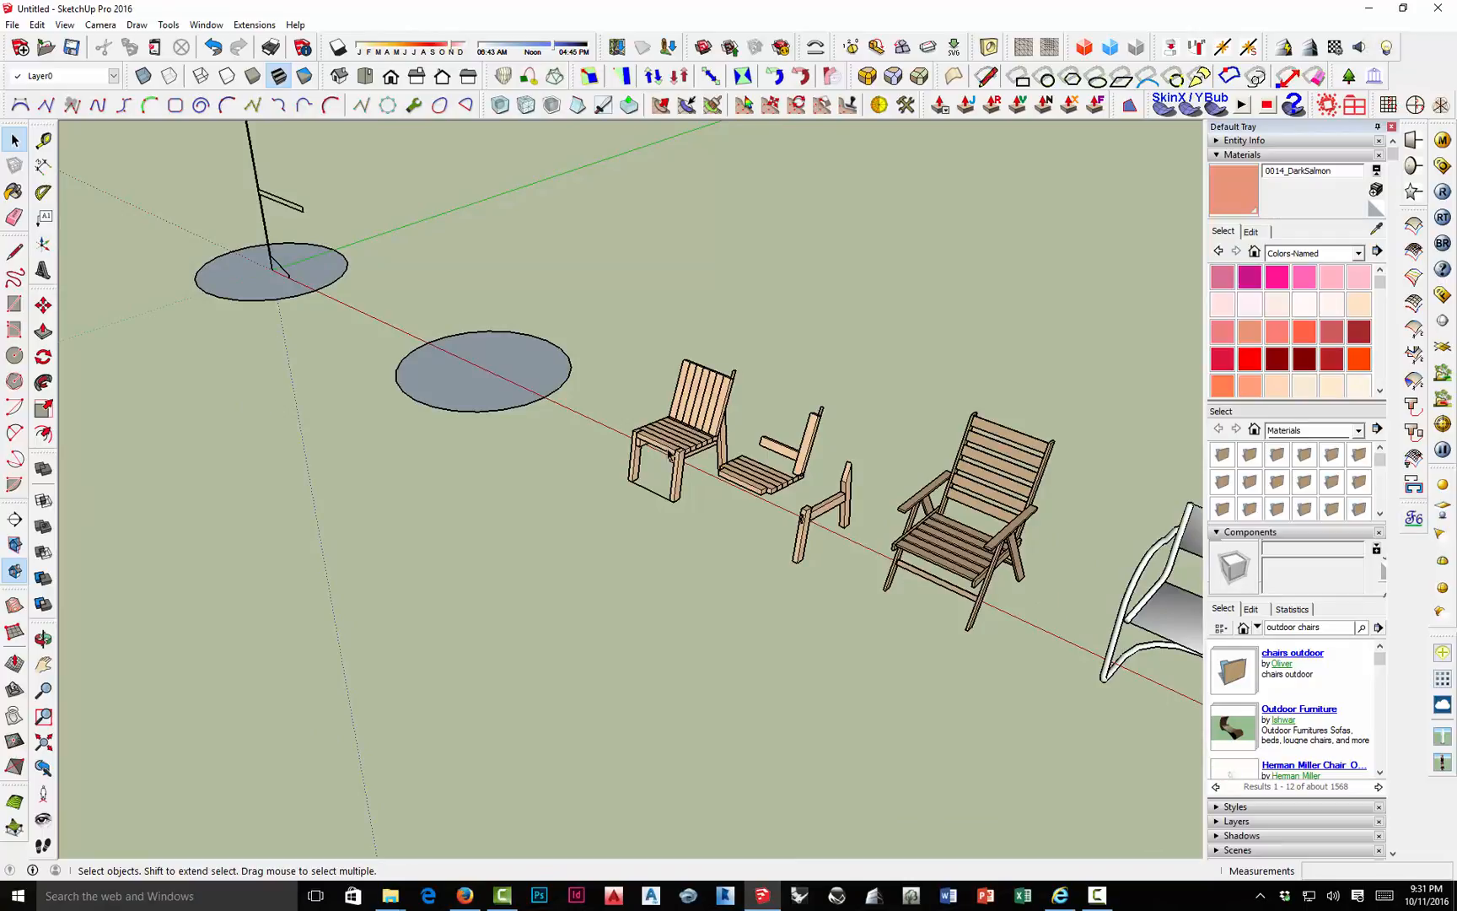
scroll(701, 428, down, 1)
middle_drag(701, 428, 585, 368)
scroll(663, 388, up, 2)
scroll(641, 439, up, 3)
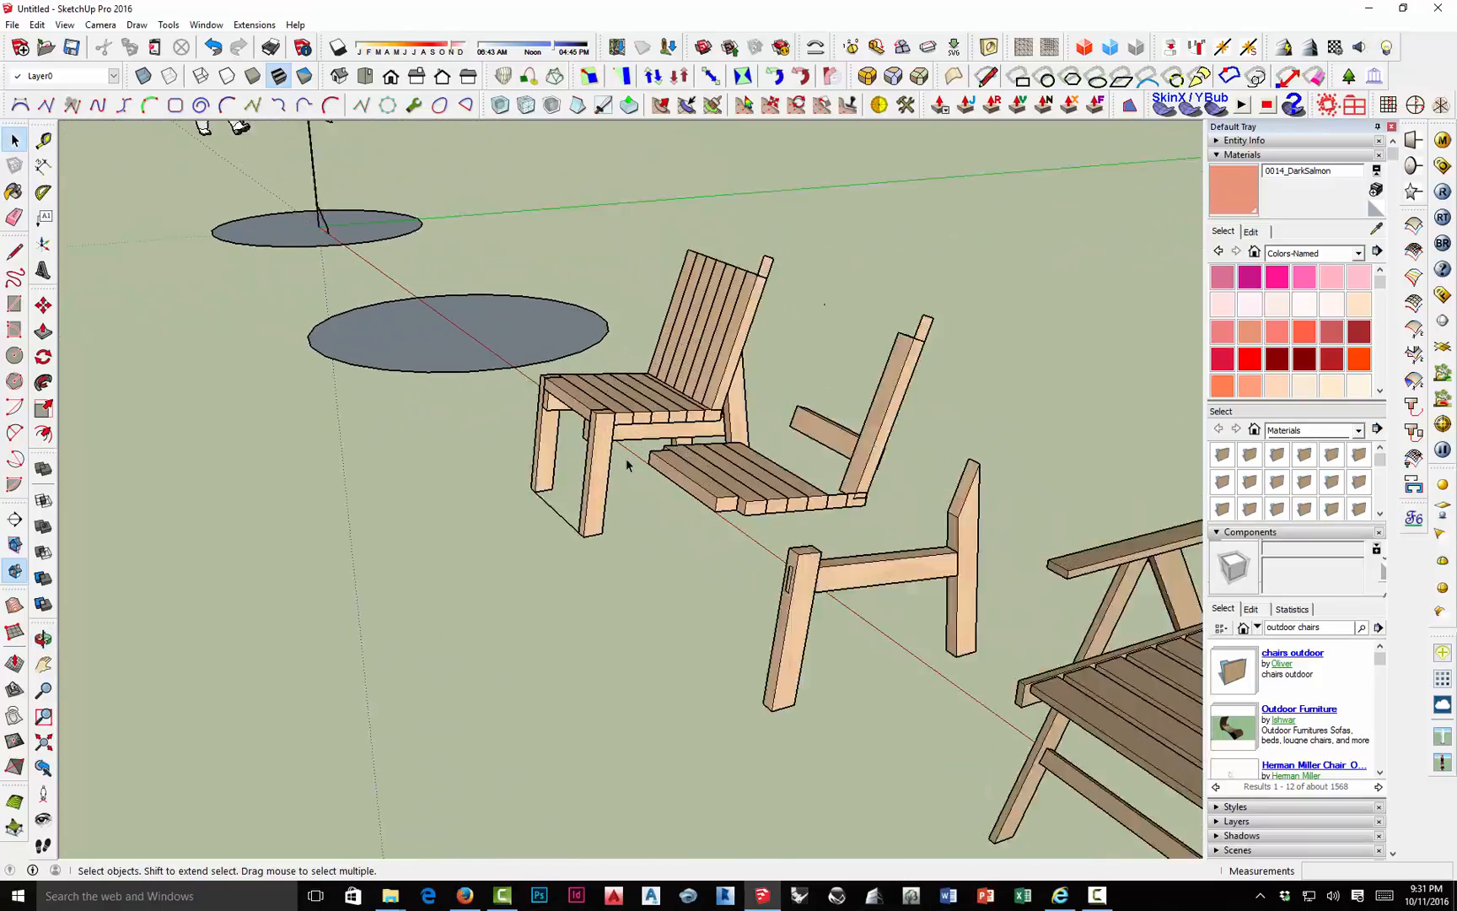
scroll(742, 459, down, 4)
scroll(767, 462, down, 3)
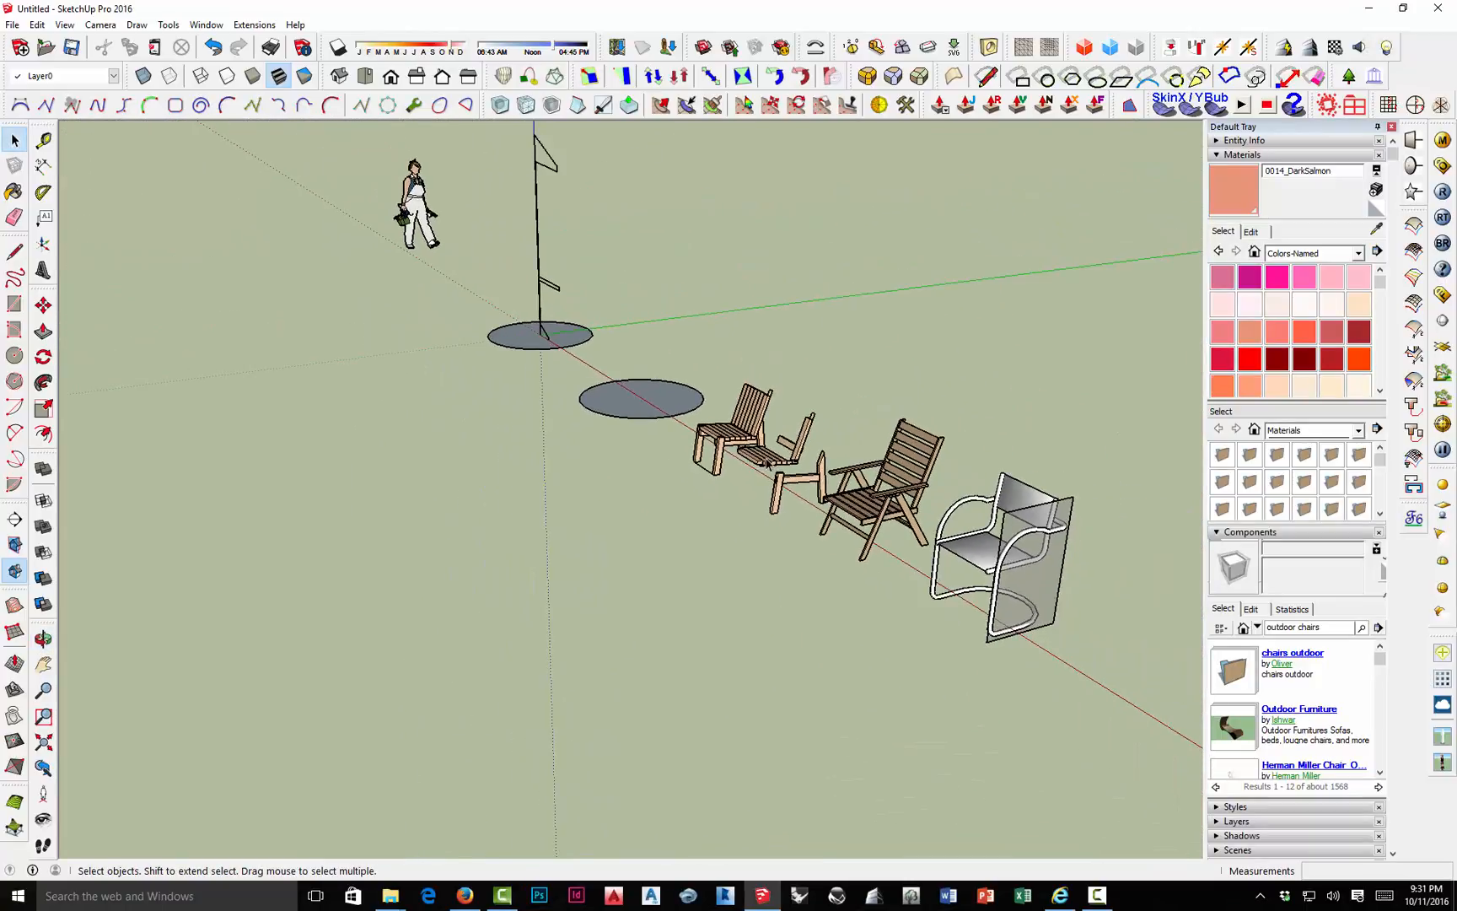
mouse_move(561, 406)
middle_down()
mouse_move(520, 426)
mouse_move(714, 571)
middle_up()
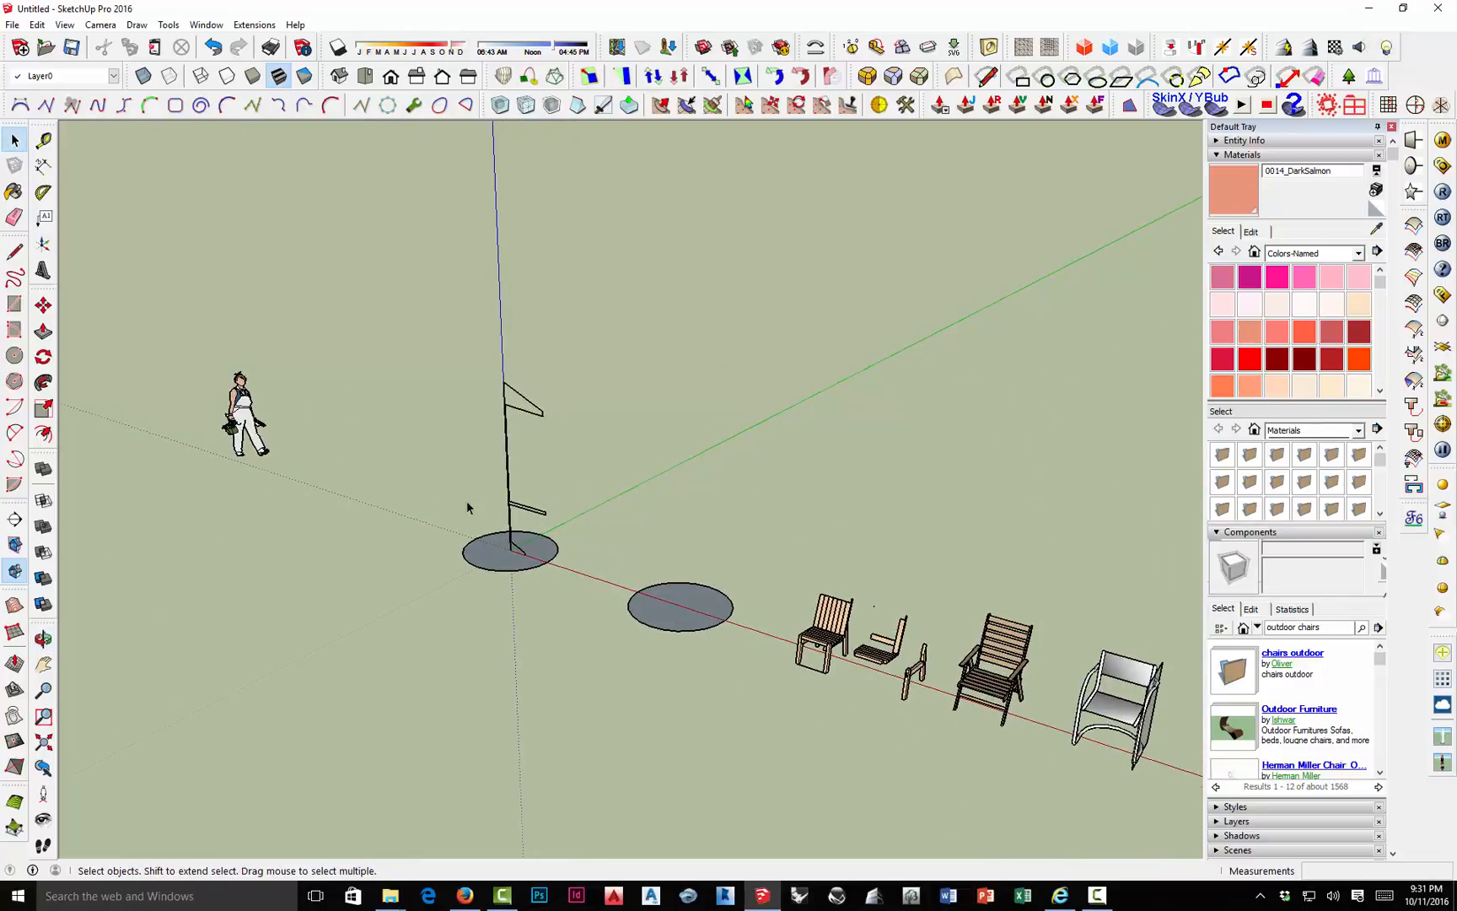
Try to make a face from the whole connected umbrella-table profile outline with the Suforyou extension.
scroll(468, 503, up, 4)
middle_drag(506, 499, 667, 511)
click(587, 254)
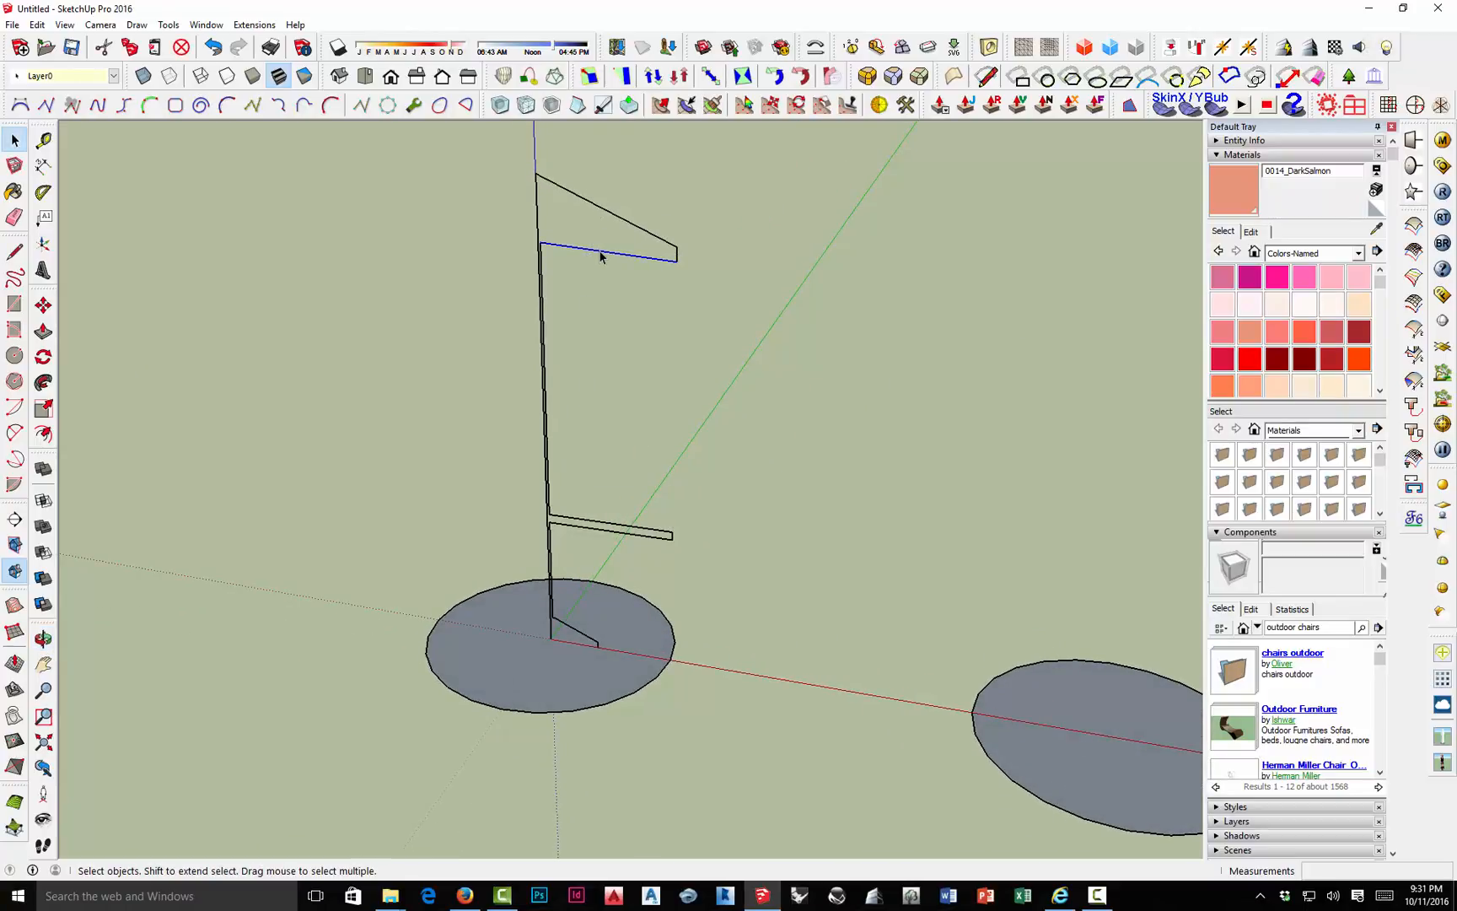
triple_click(601, 257)
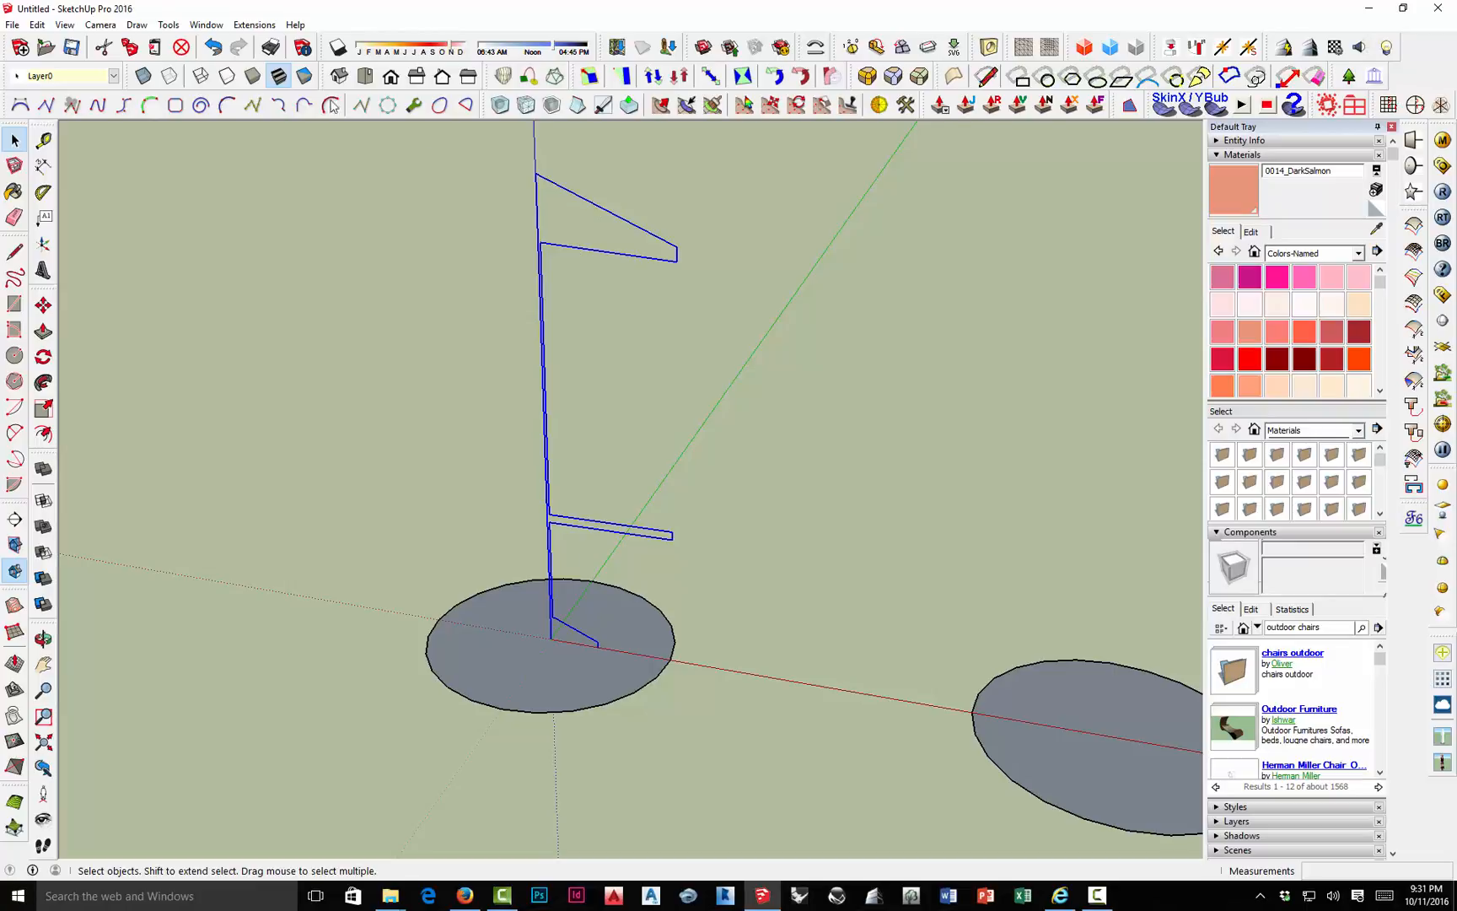
click(254, 24)
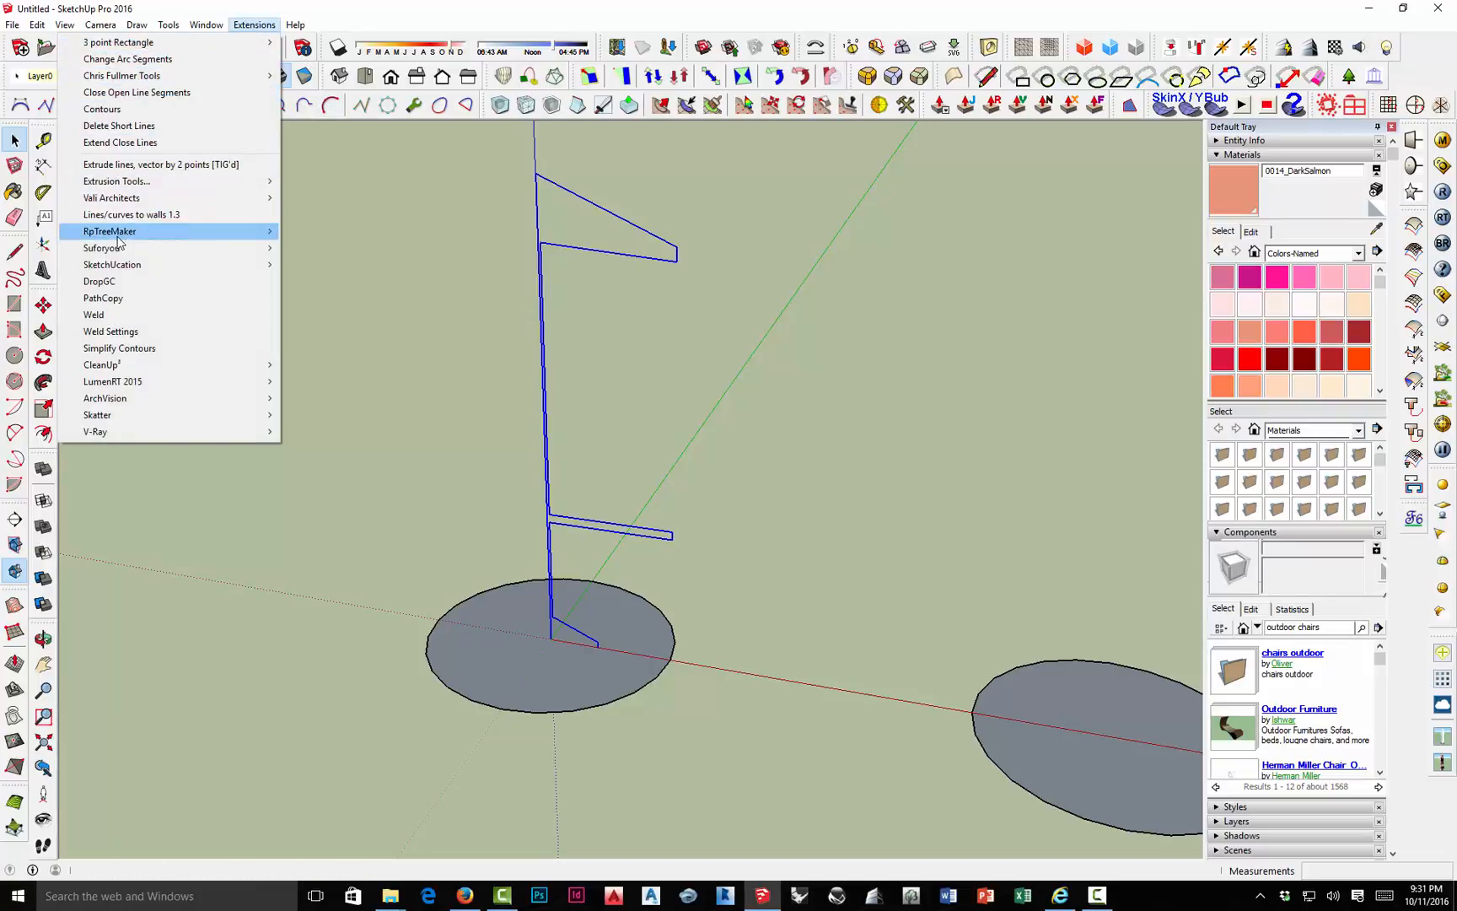
mouse_move(122, 248)
click(322, 249)
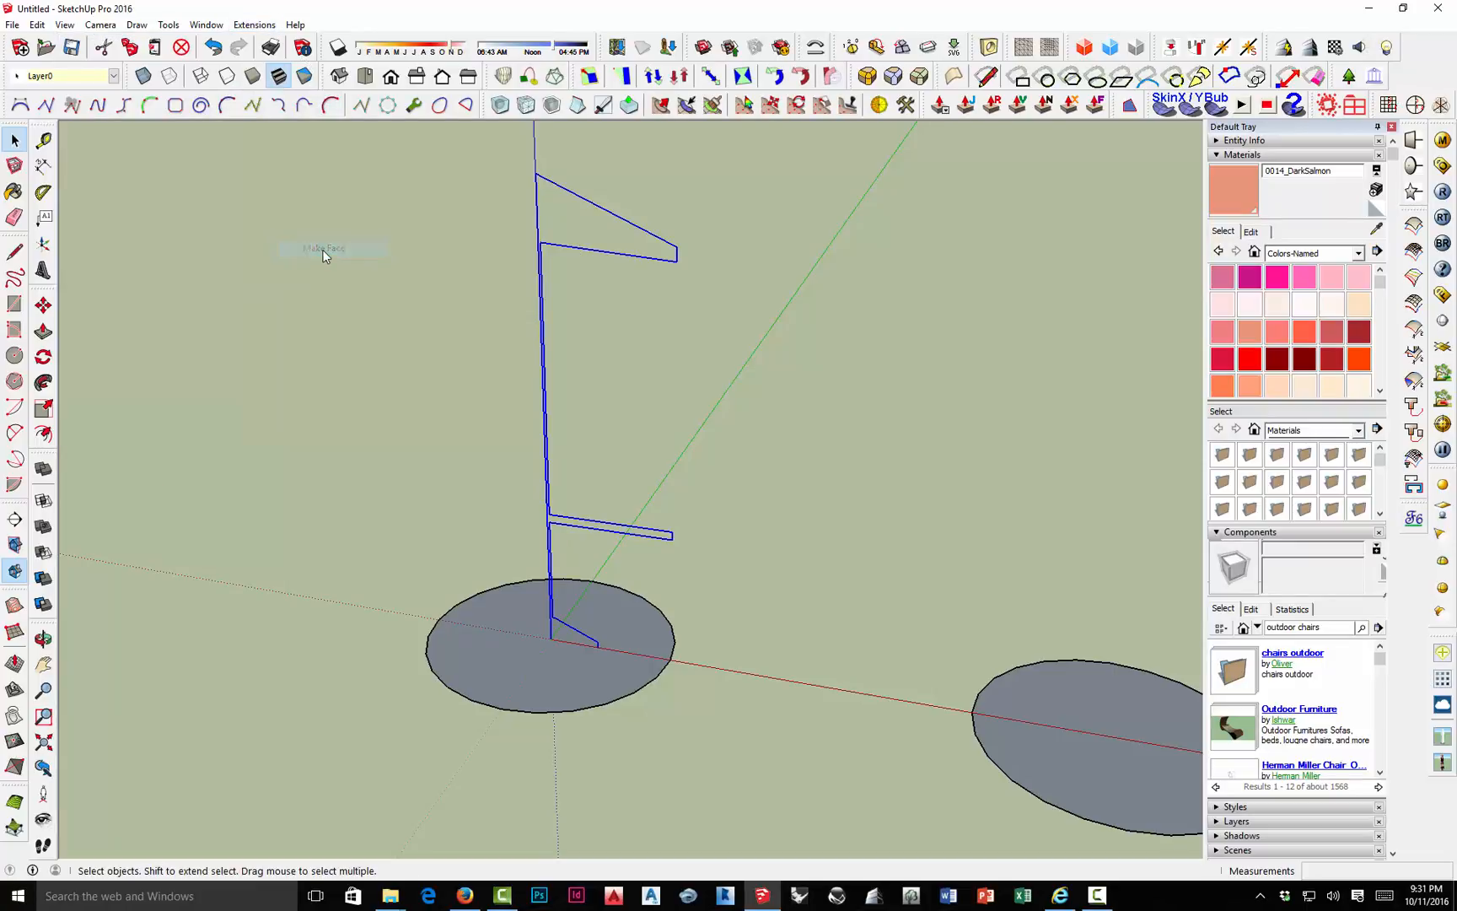
Close the umbrella-table profile with a 1' line along the red axis from the origin to the foot's outer corner.
scroll(560, 627, up, 4)
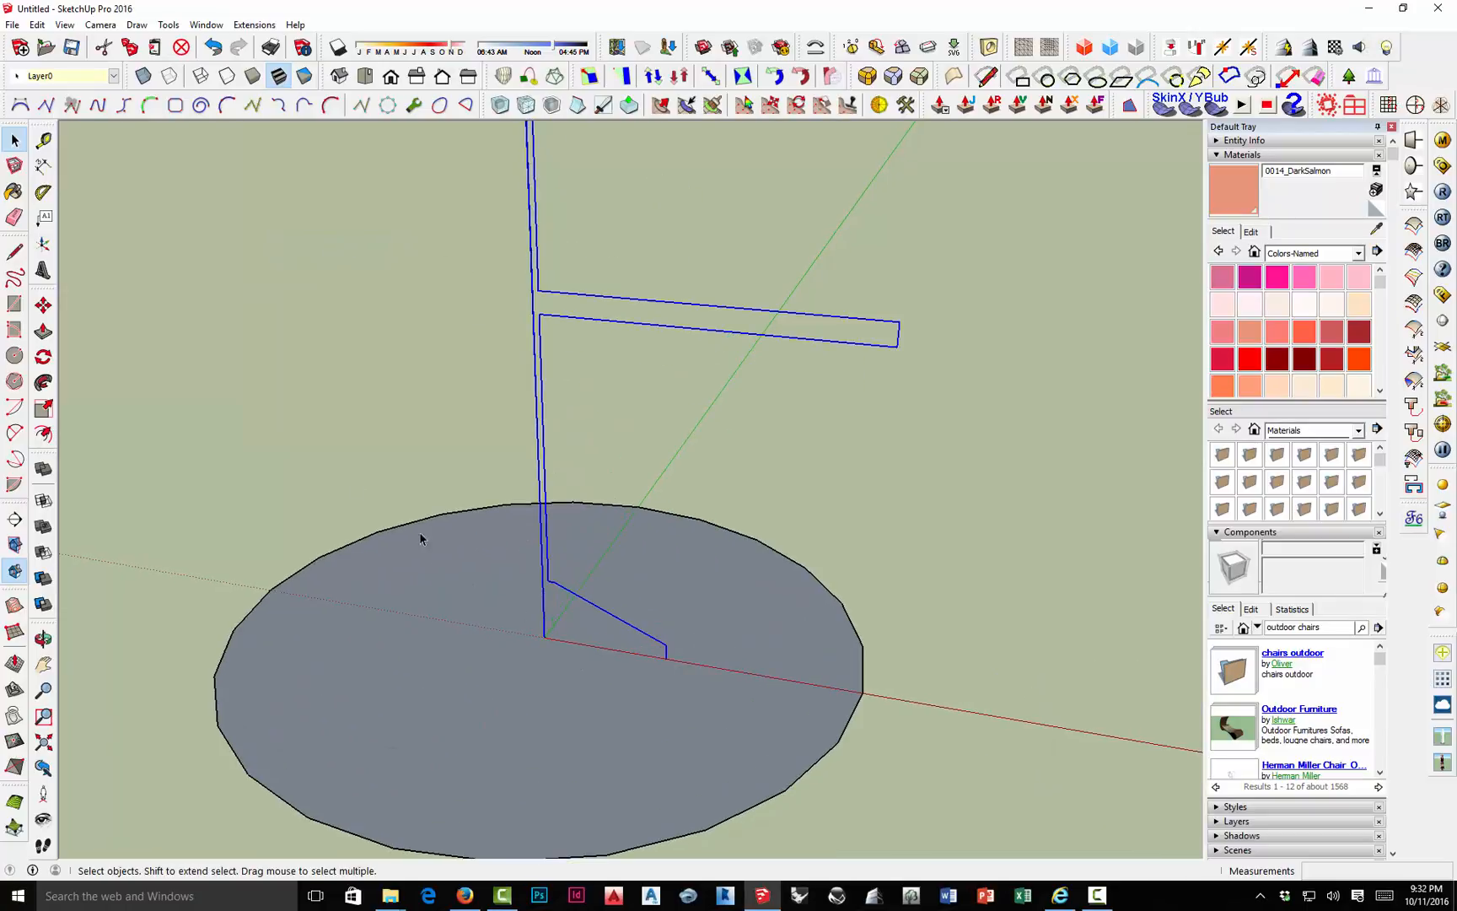
key(l)
click(546, 636)
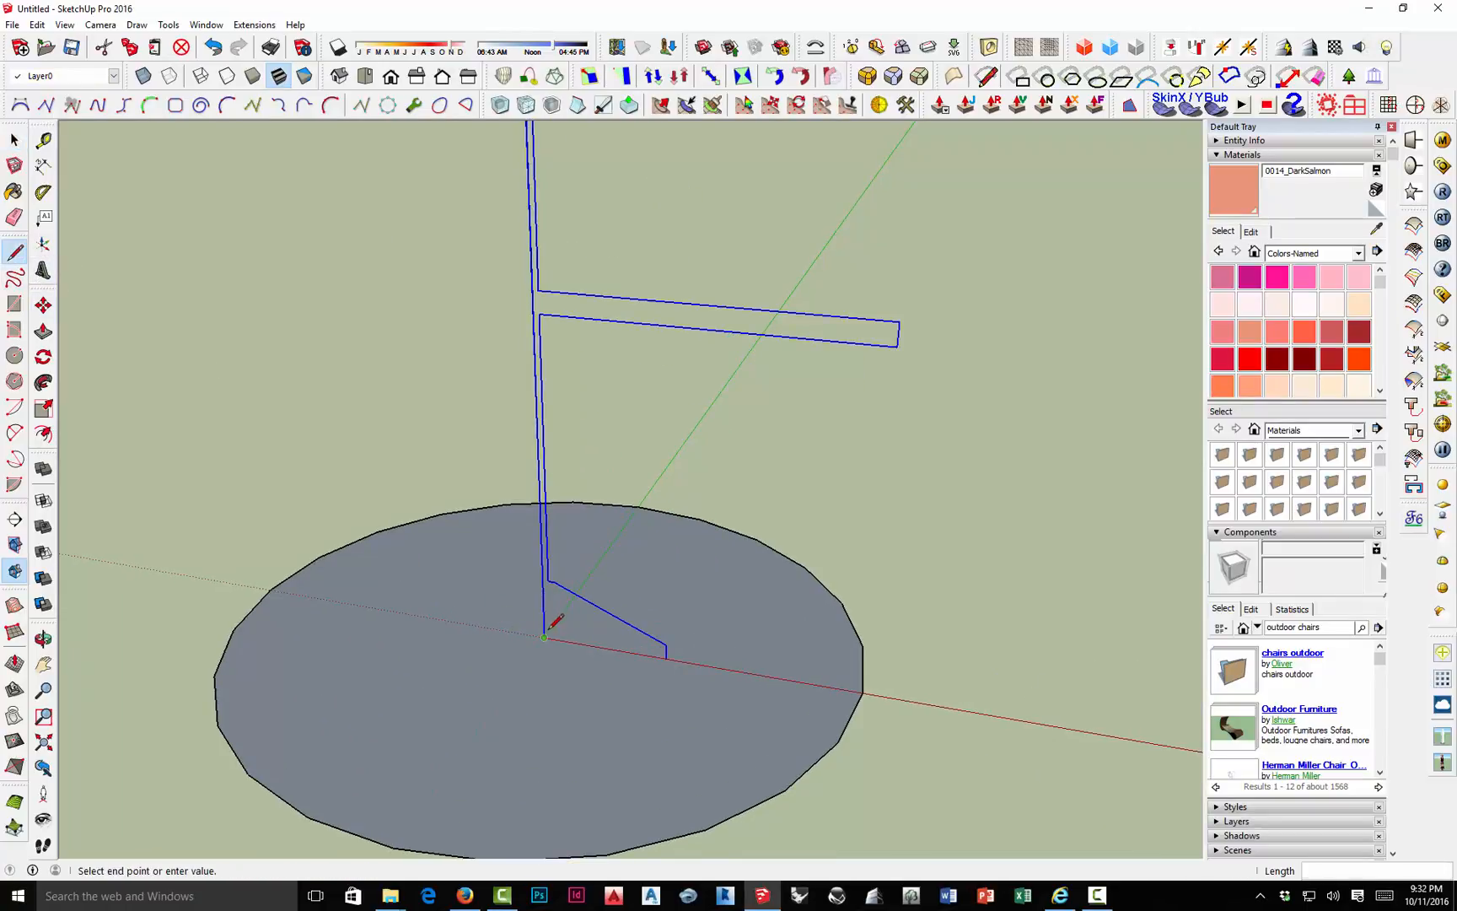
click(667, 655)
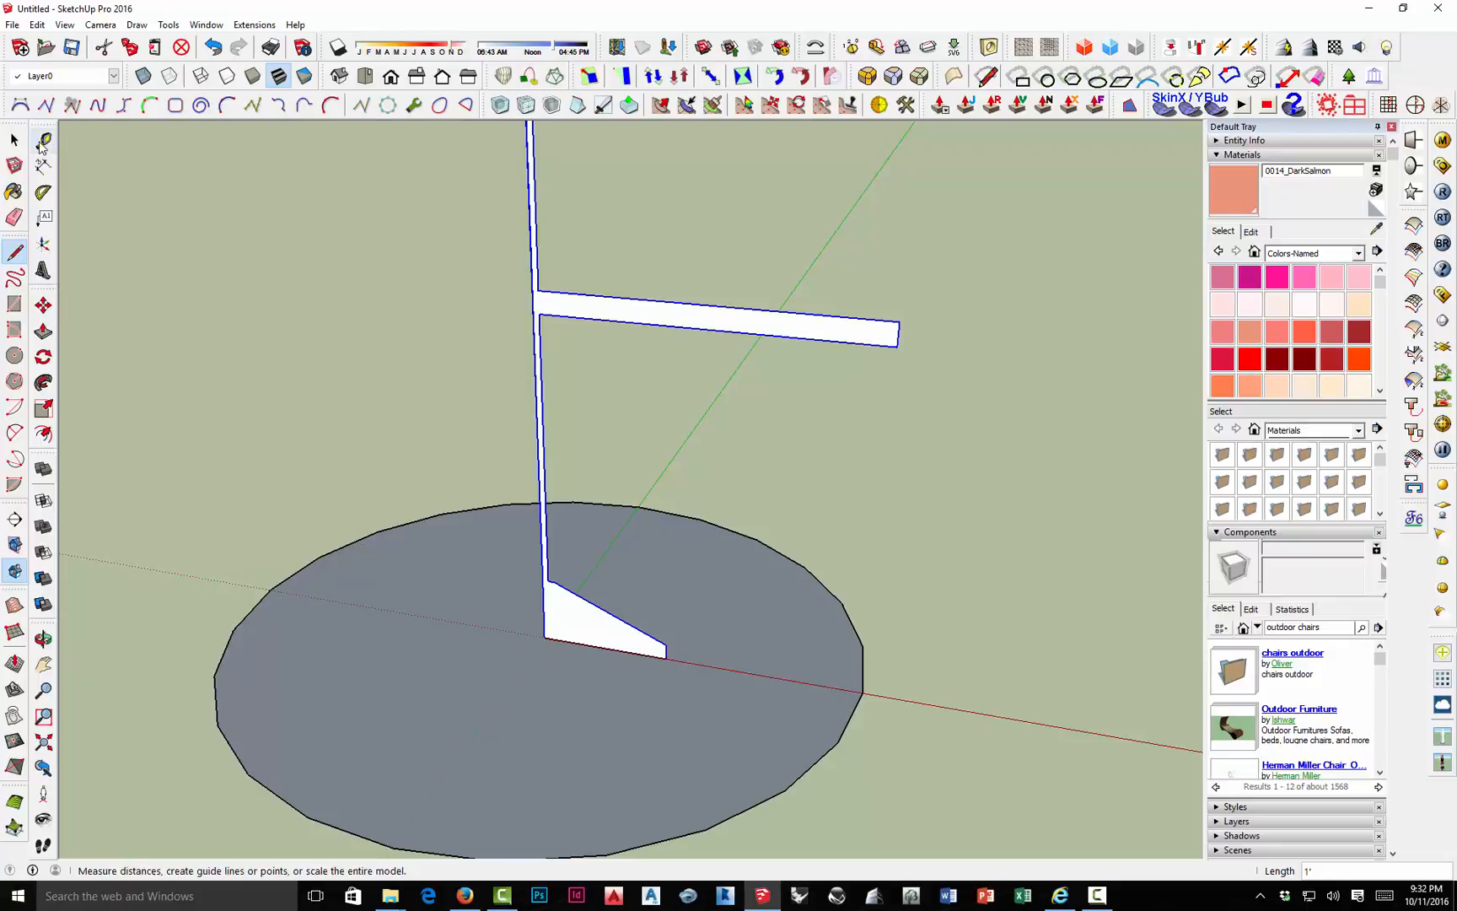
click(15, 140)
Examine the filled half-profile from the base wedge and pole to the tabletop arm and canopy.
scroll(505, 534, down, 5)
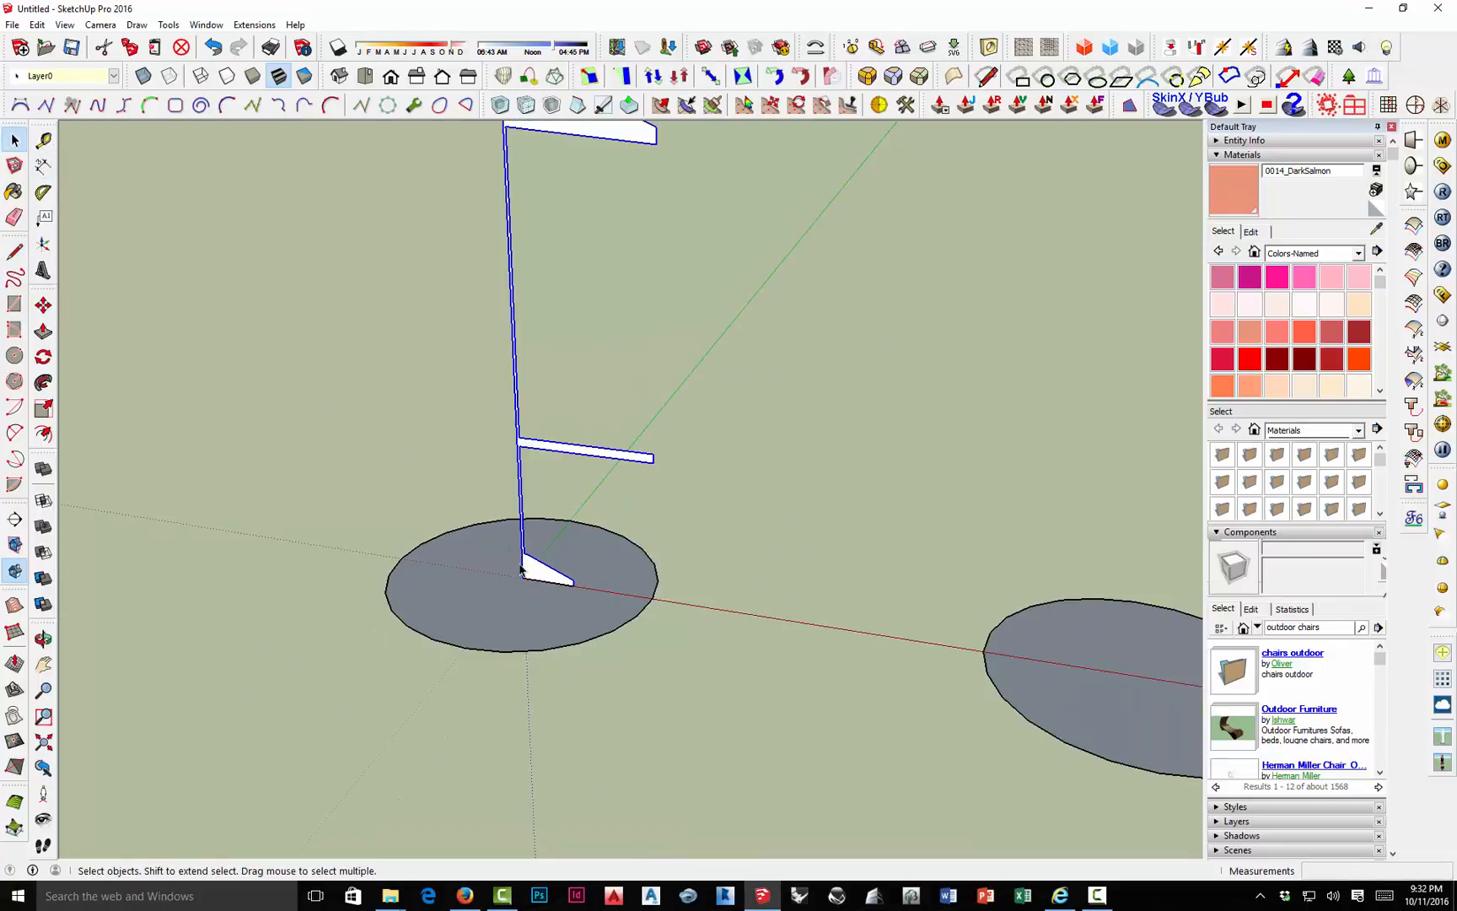
middle_drag(508, 538, 394, 542)
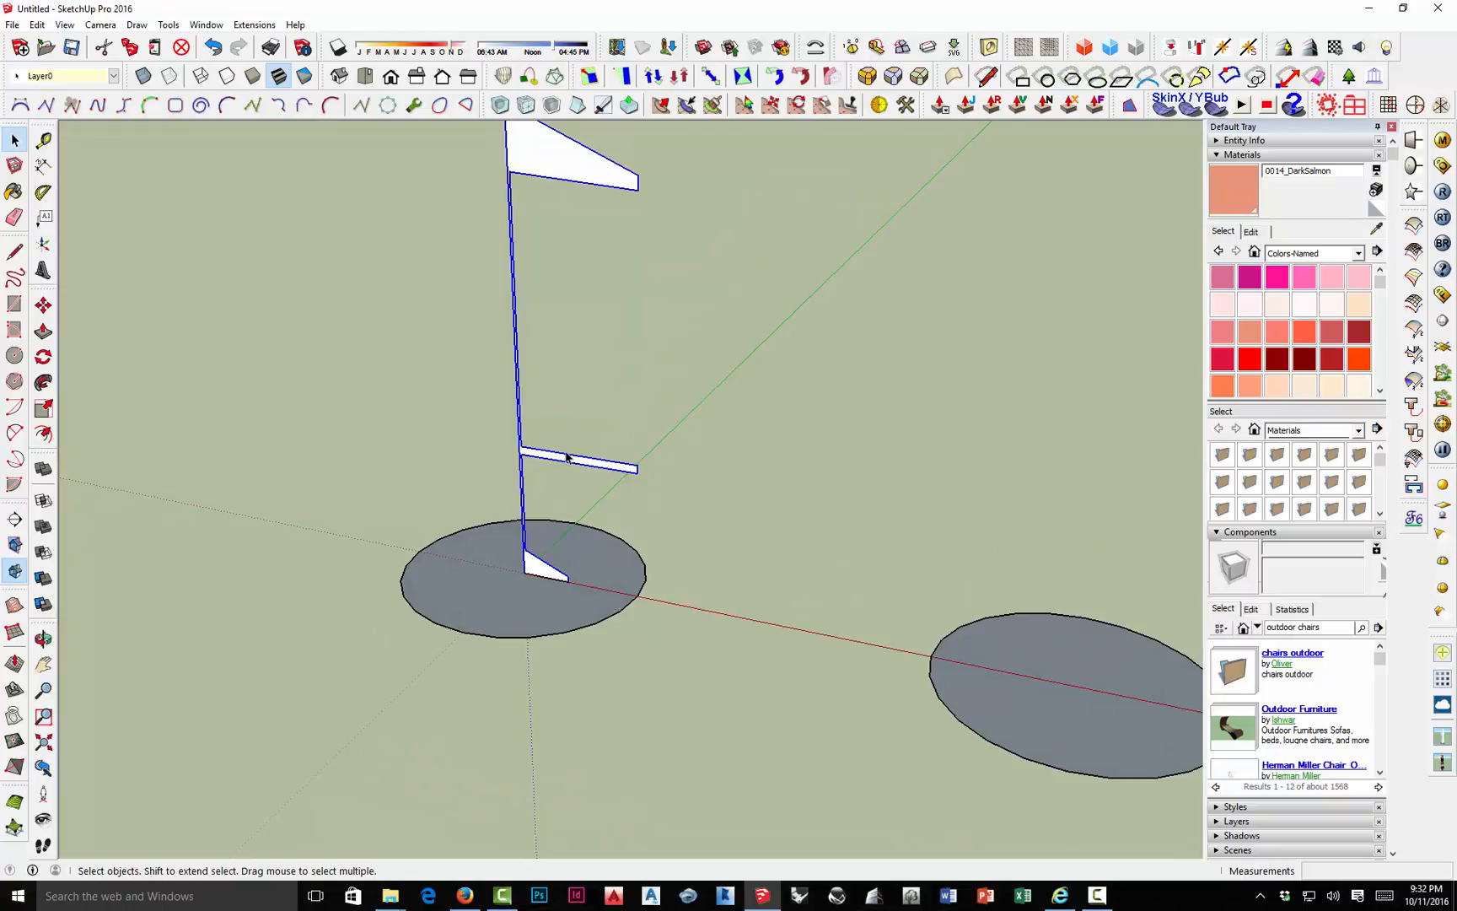
mouse_move(567, 456)
middle_down()
mouse_move(589, 406)
mouse_move(583, 445)
middle_up()
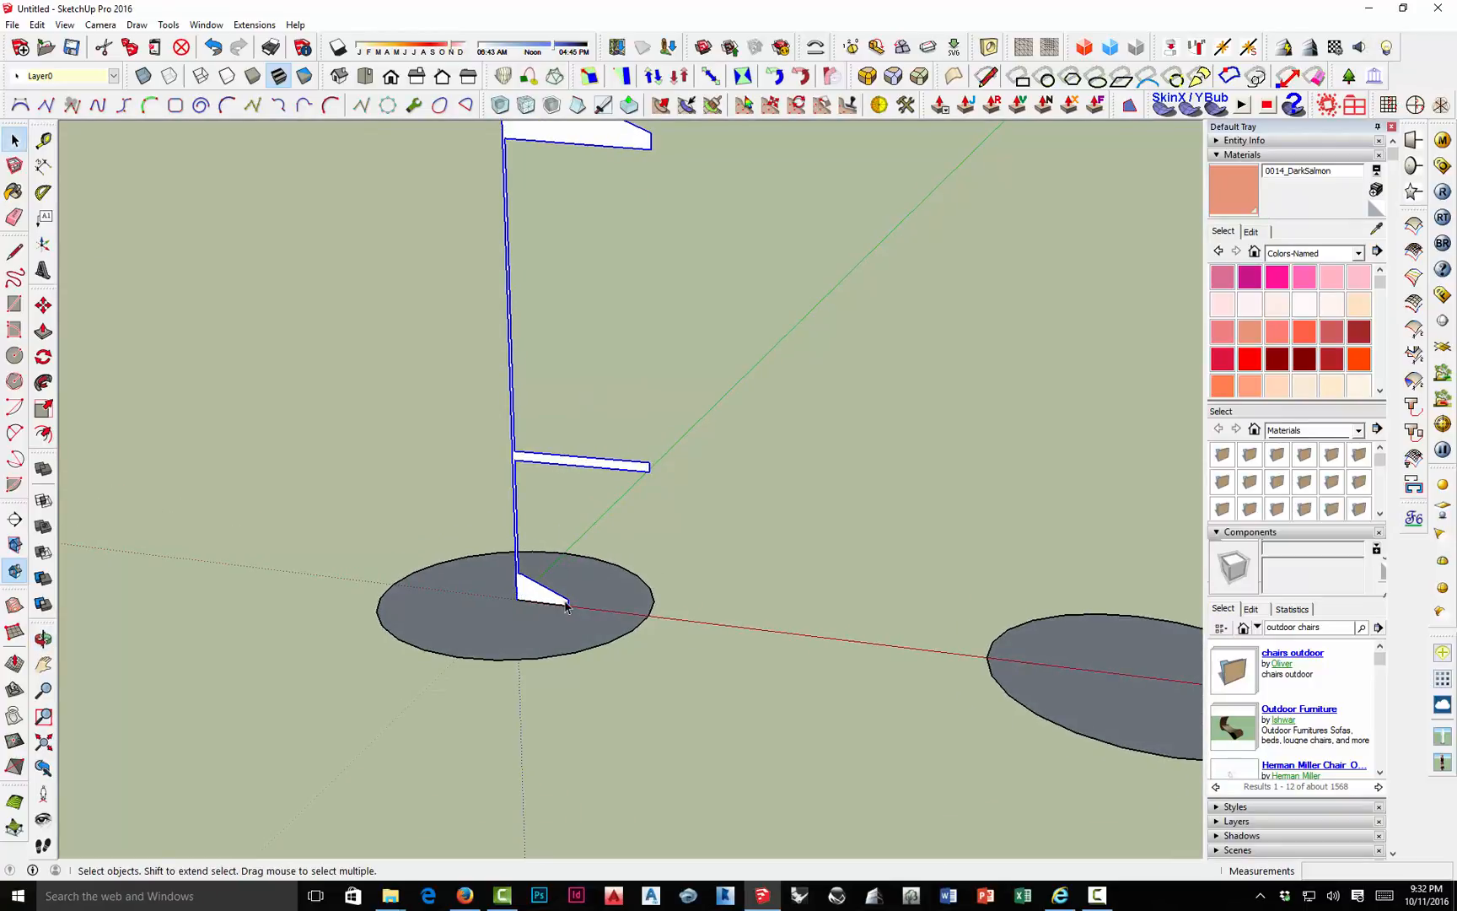
scroll(565, 605, up, 3)
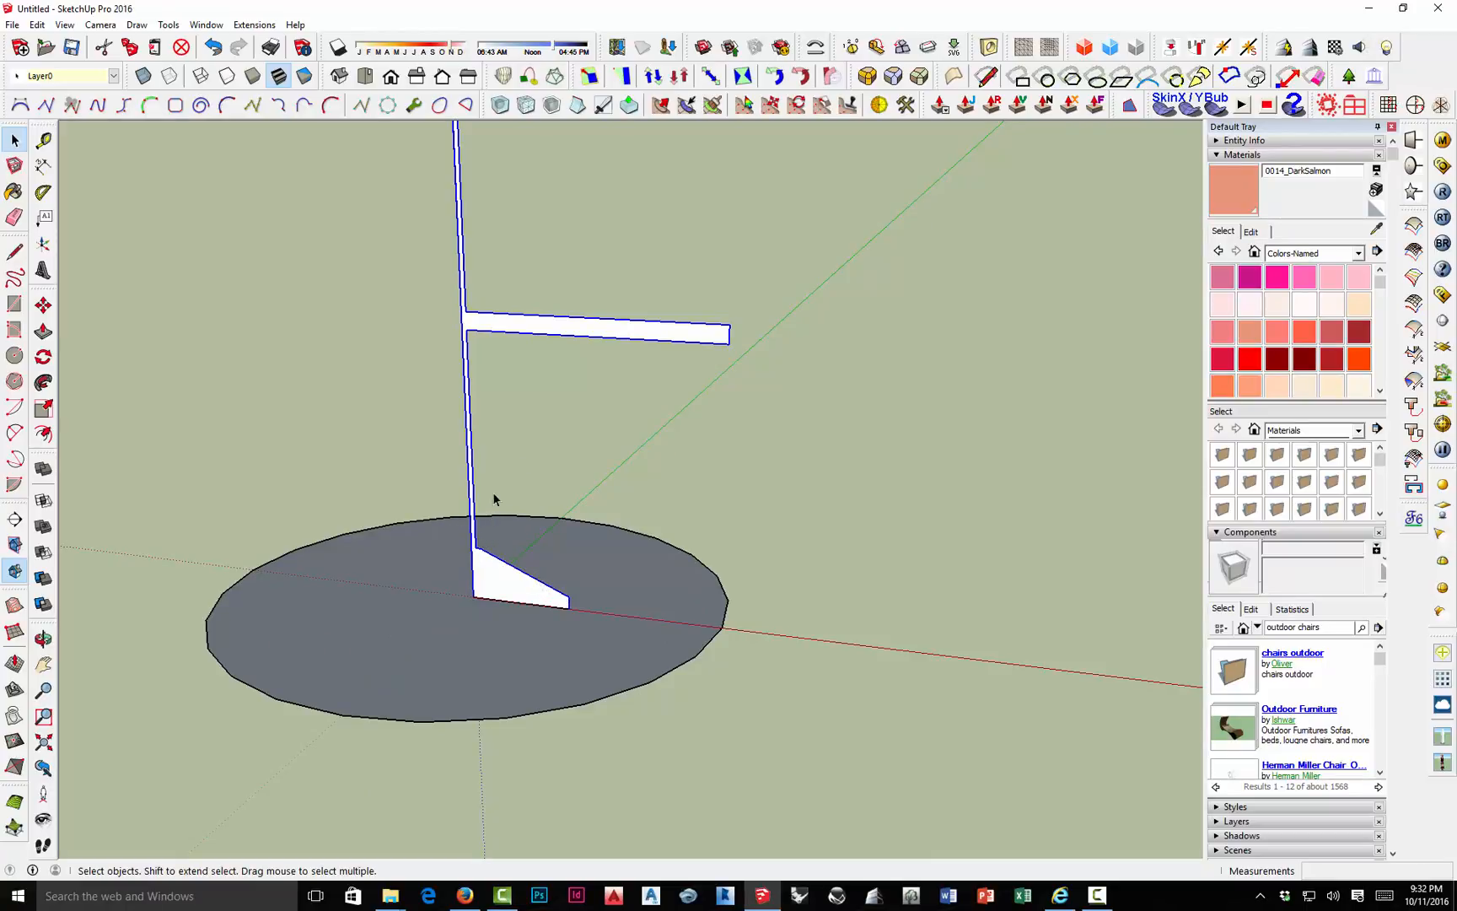
scroll(485, 545, up, 3)
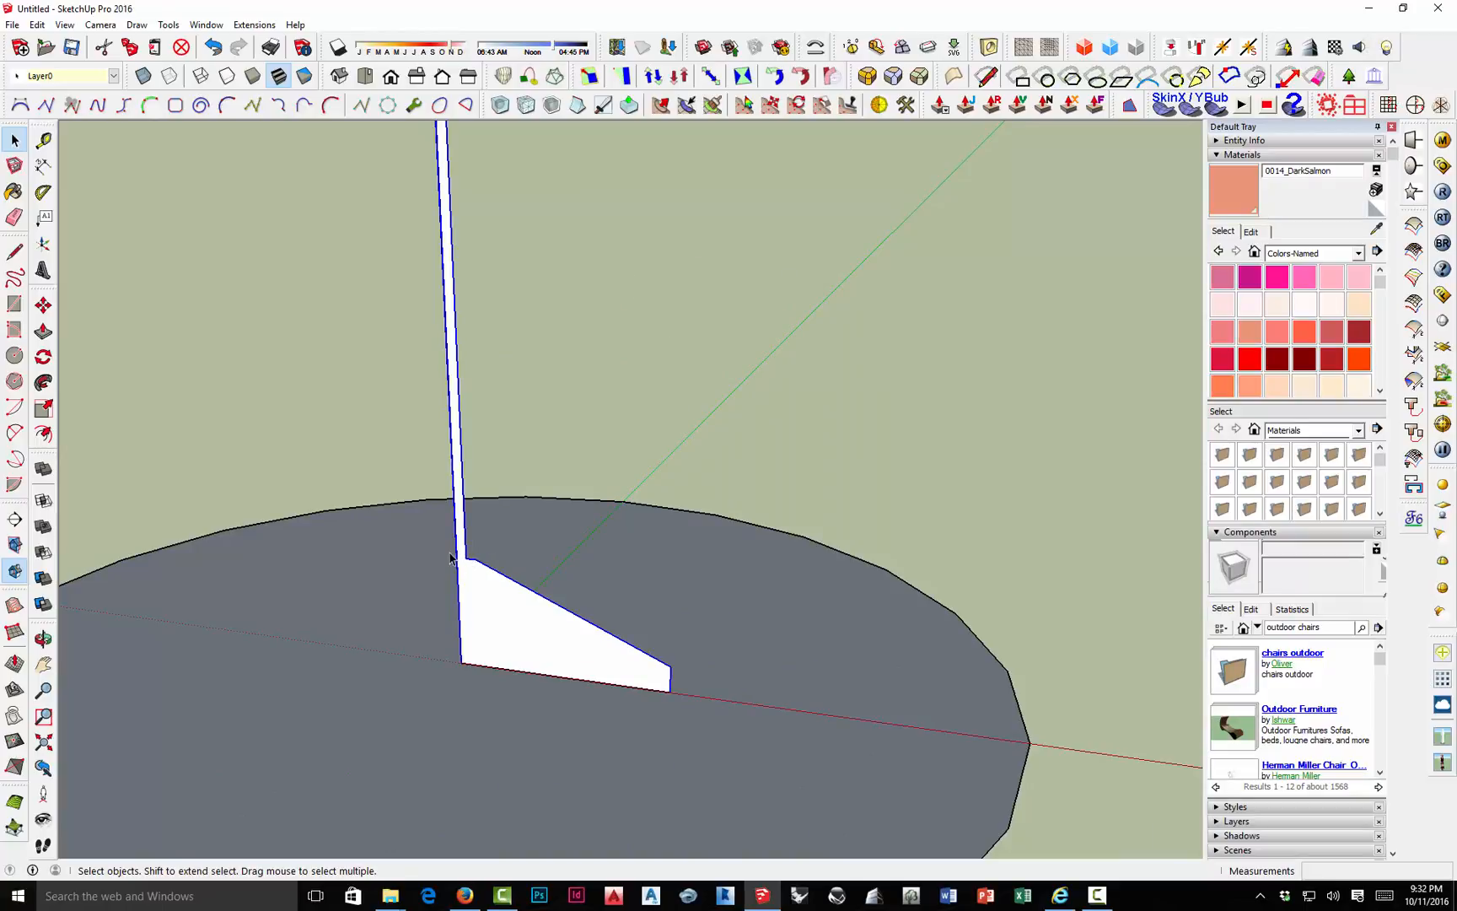
scroll(480, 569, down, 3)
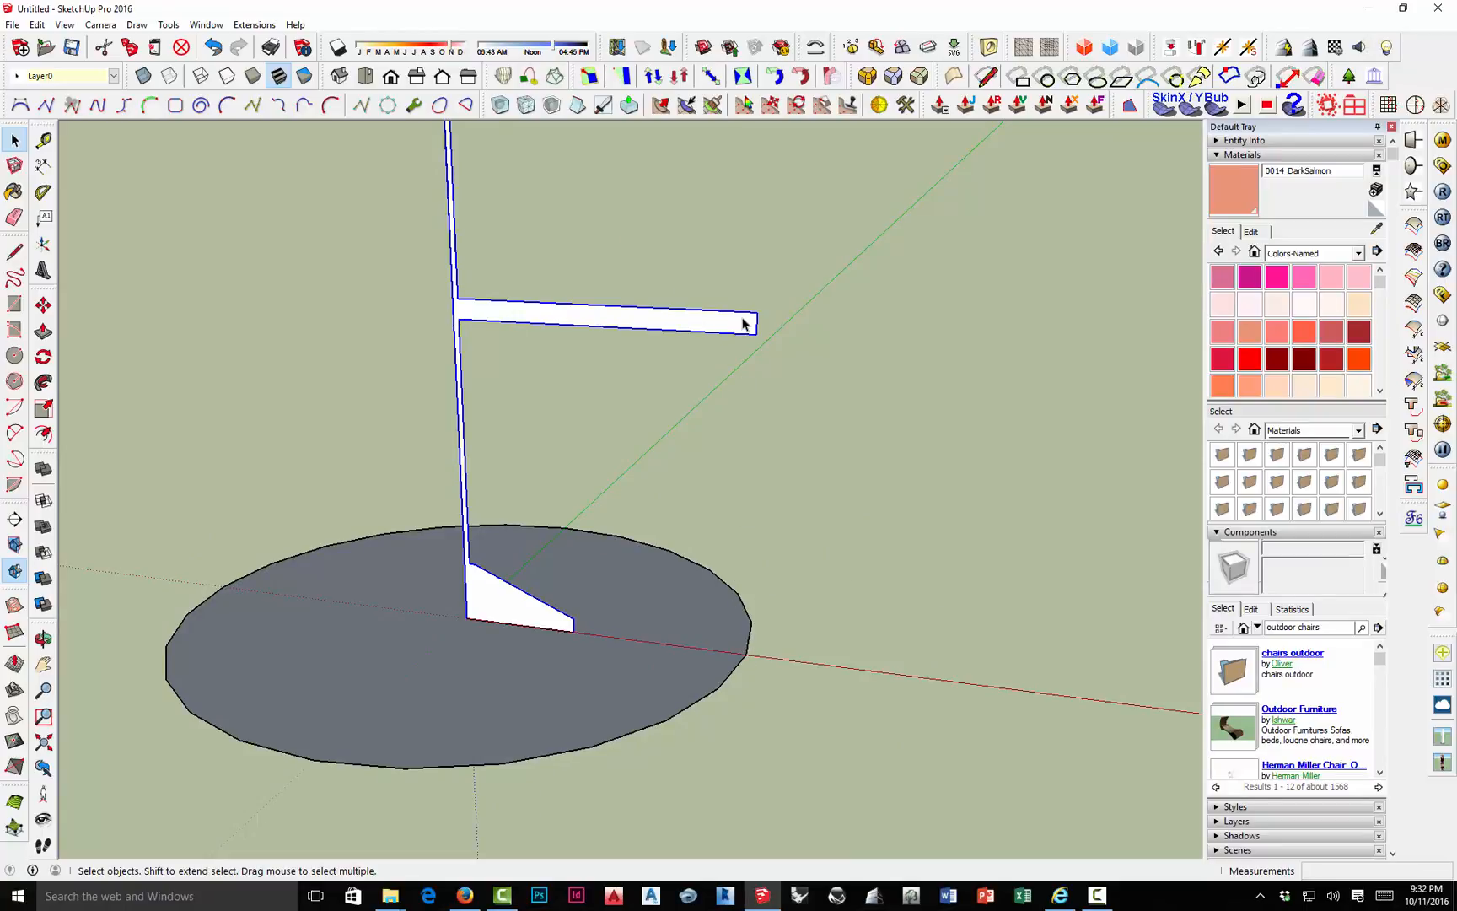
scroll(580, 437, down, 4)
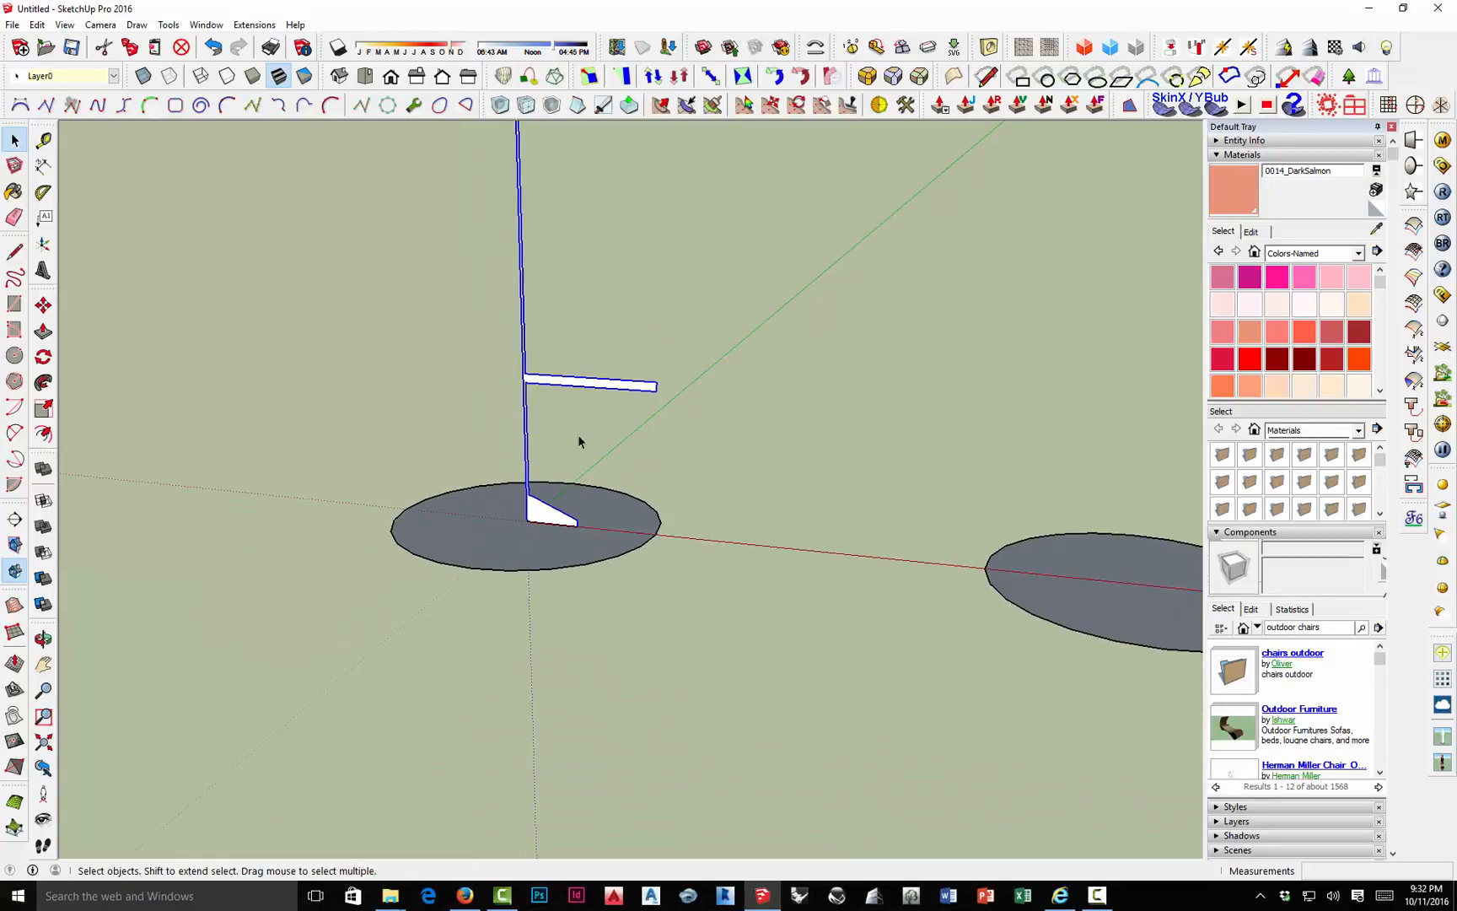
middle_drag(577, 434, 526, 559)
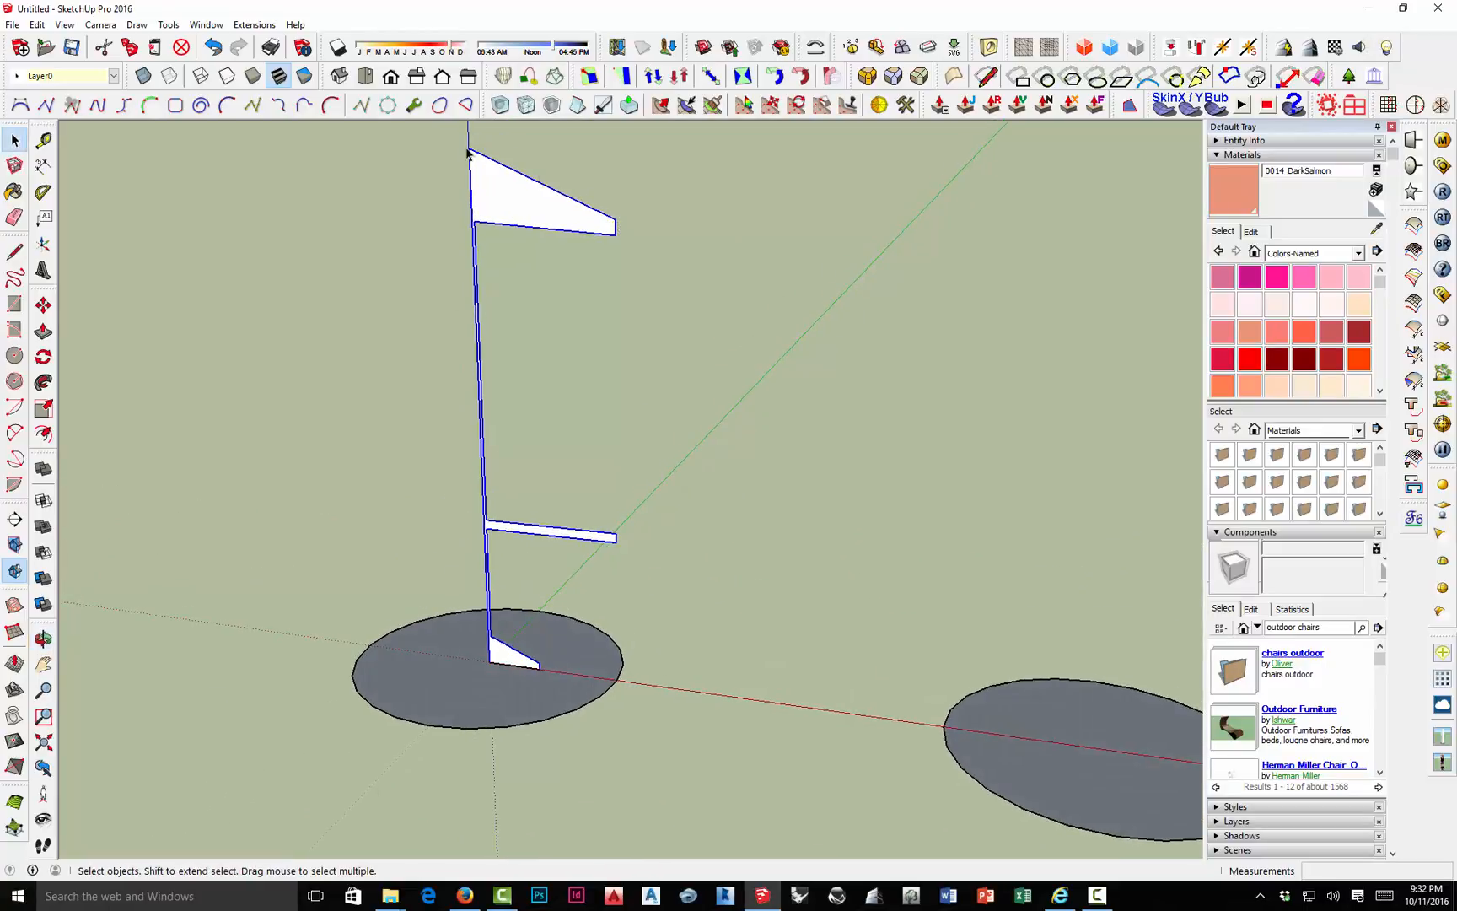
scroll(469, 153, up, 2)
scroll(475, 154, down, 5)
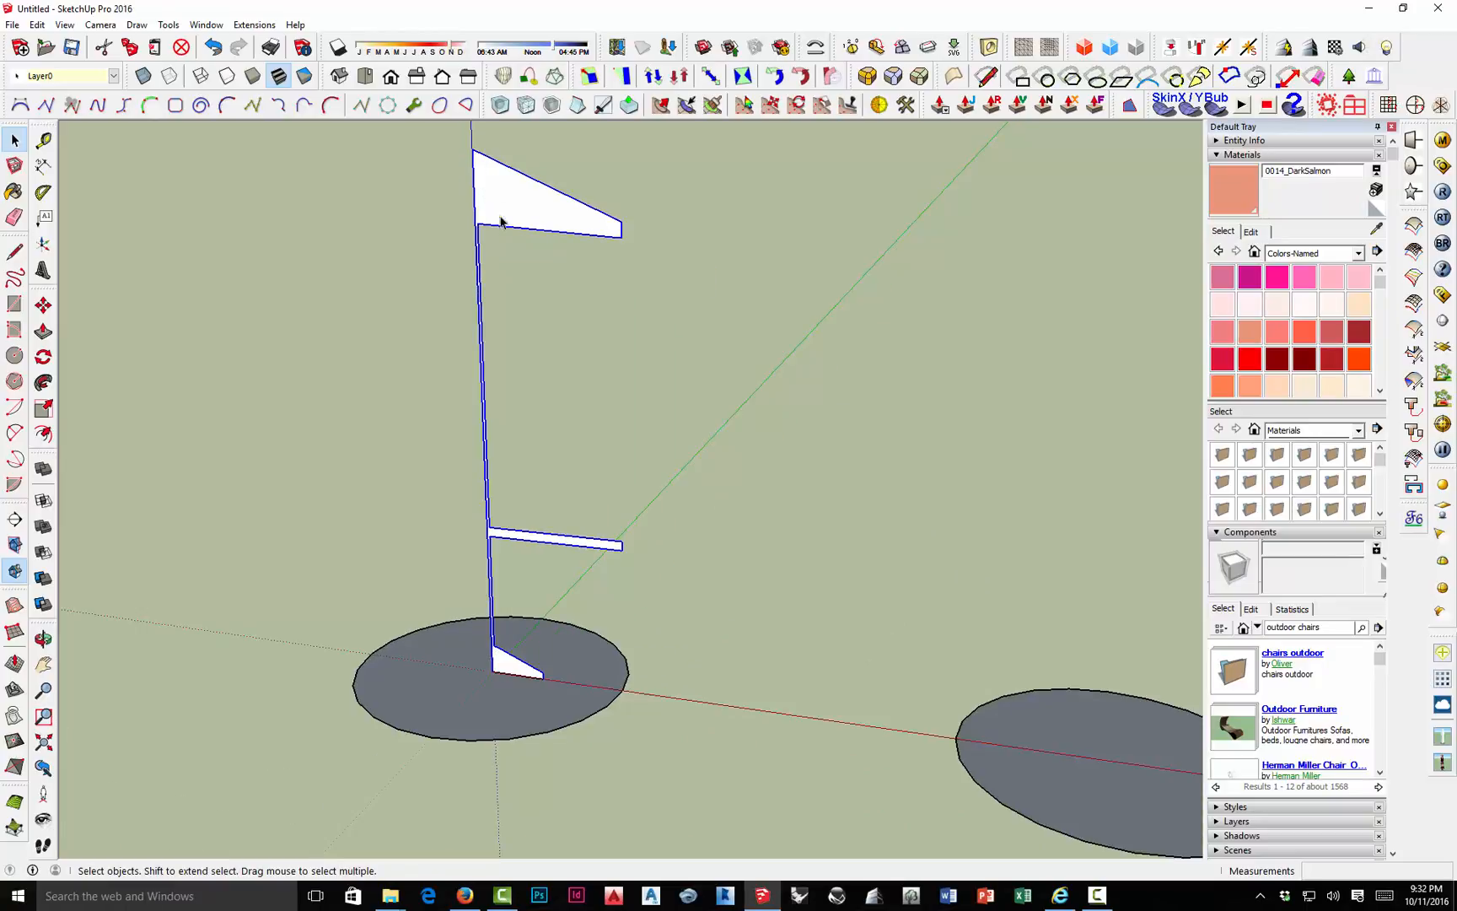
middle_drag(540, 384, 472, 337)
Revolve the umbrella-table profile around the ground circle beneath it with Follow Me.
click(280, 280)
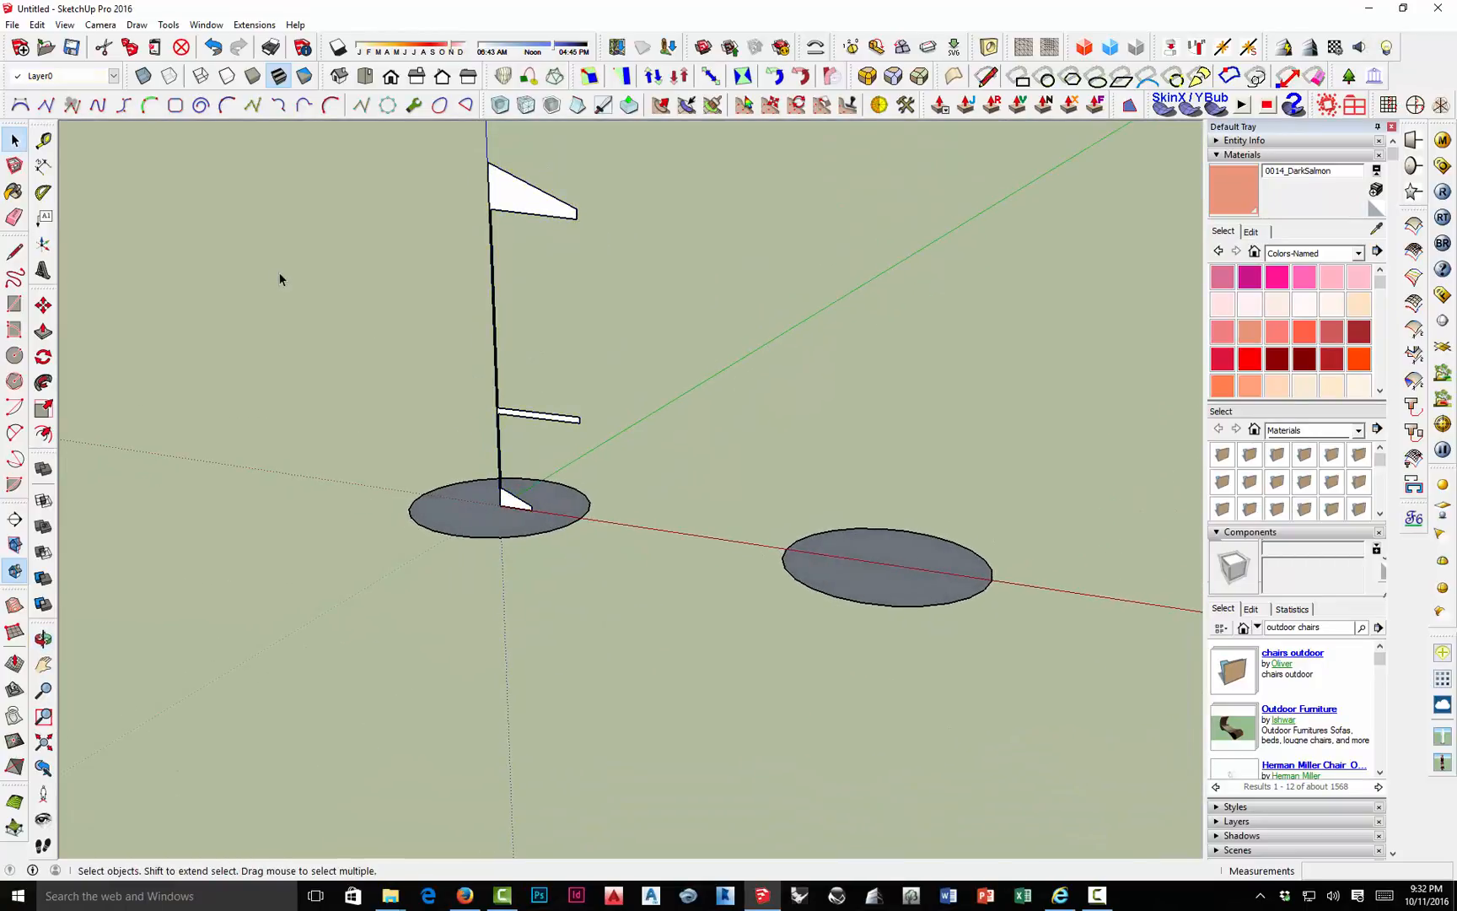
click(15, 251)
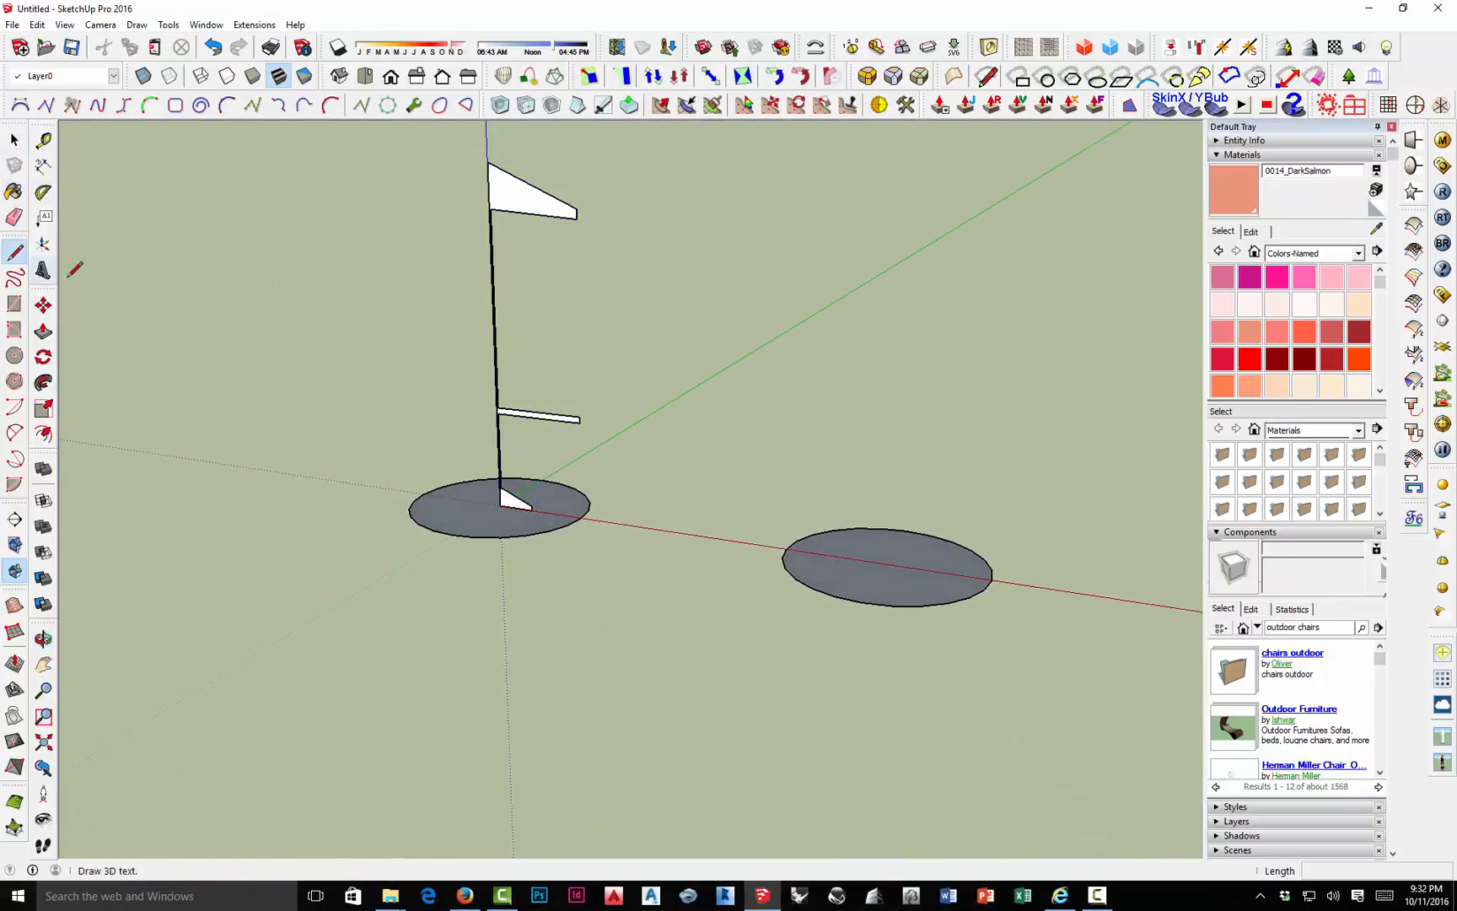
click(43, 382)
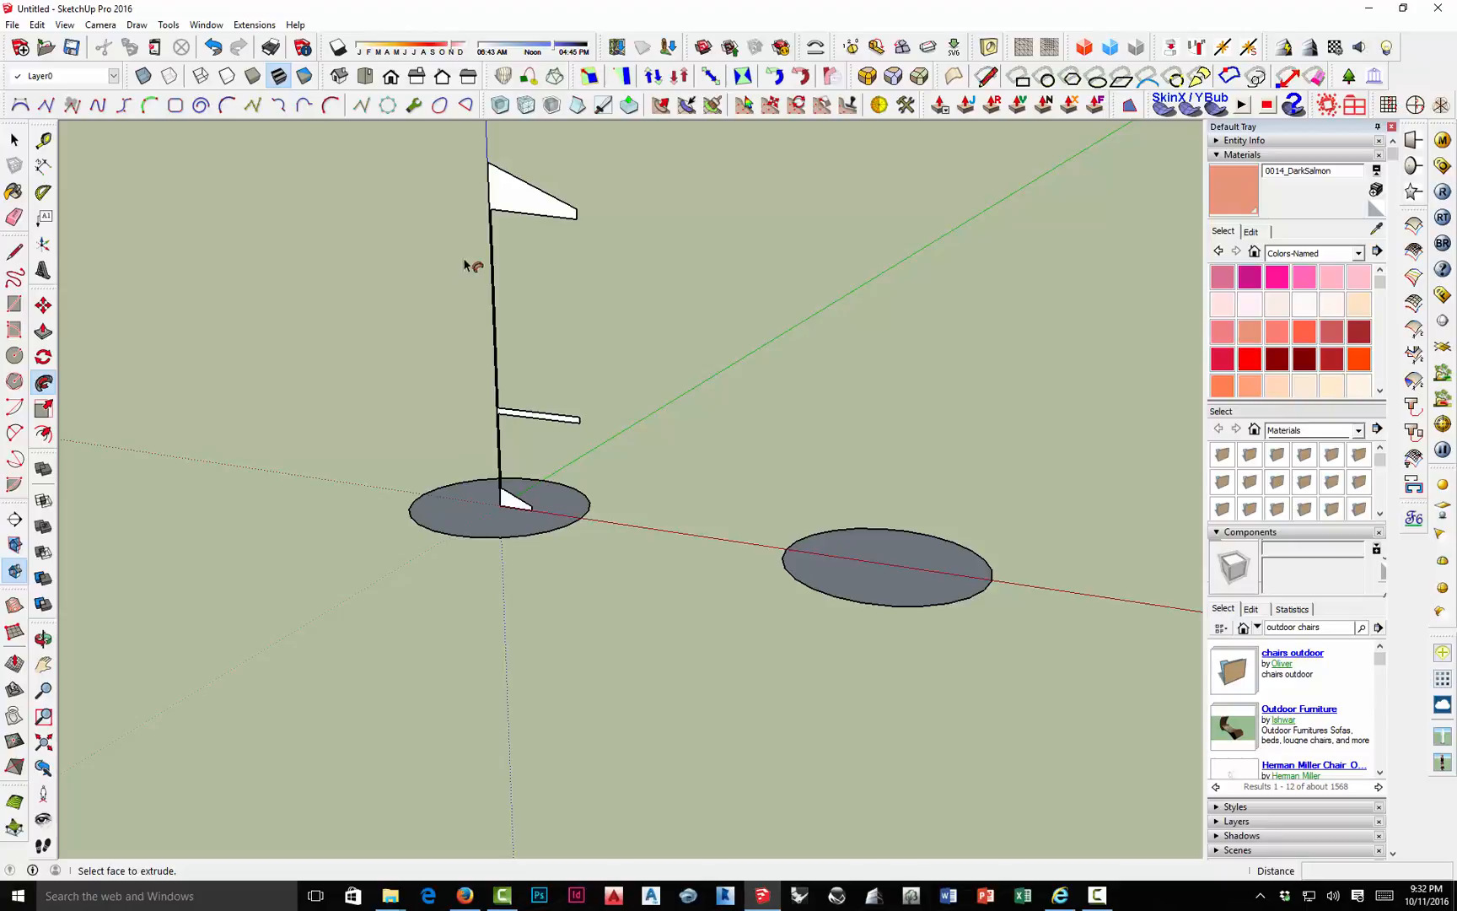
click(523, 208)
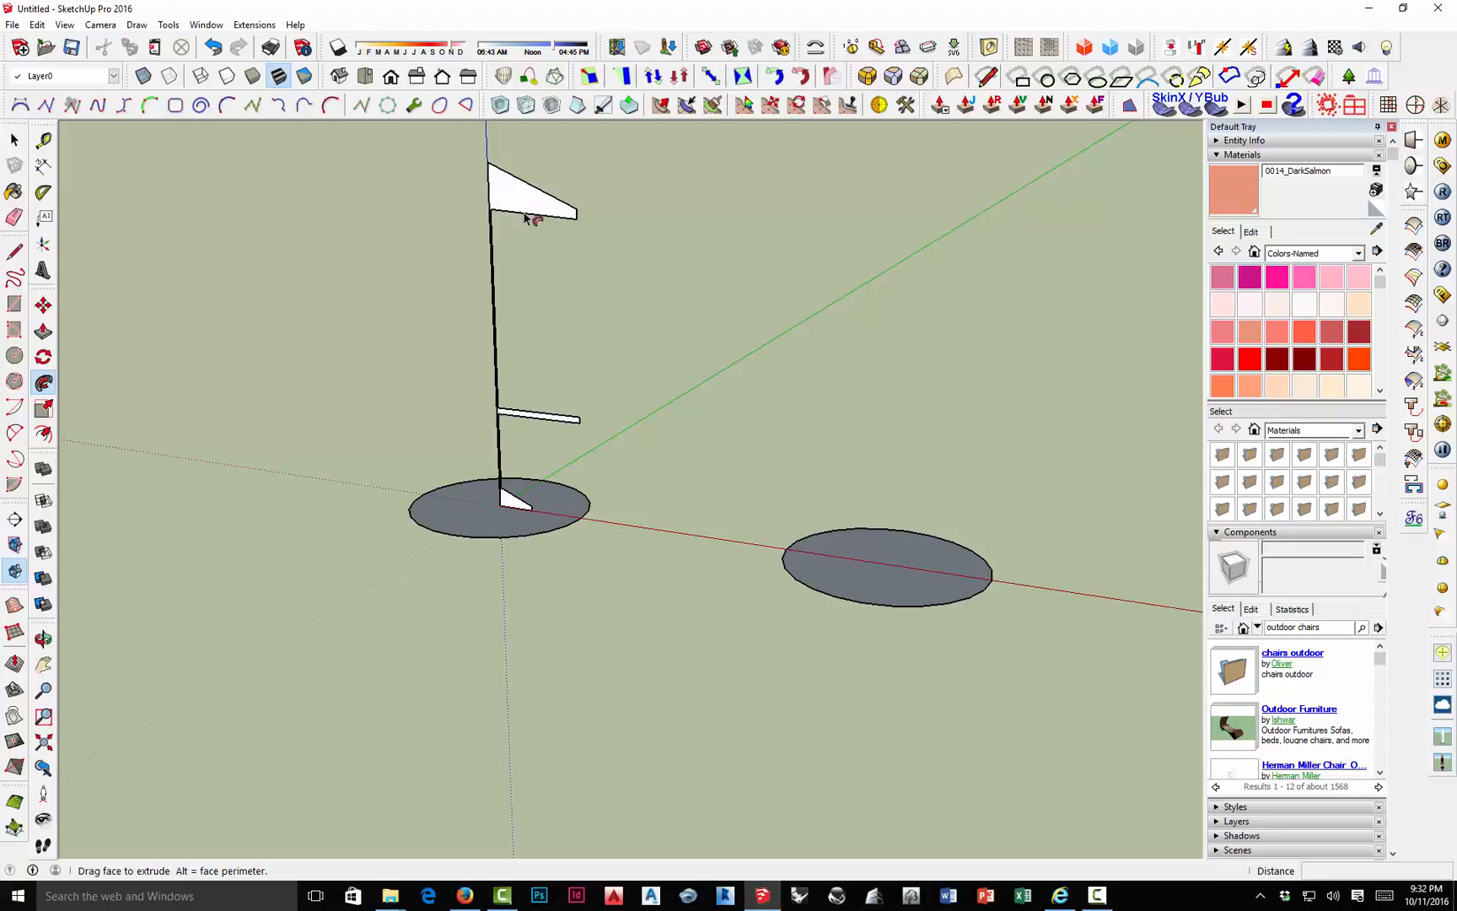
click(453, 513)
Examine the revolved umbrella table's canopy, tabletop, pole and base up close and from low and raised viewpoints.
key(o)
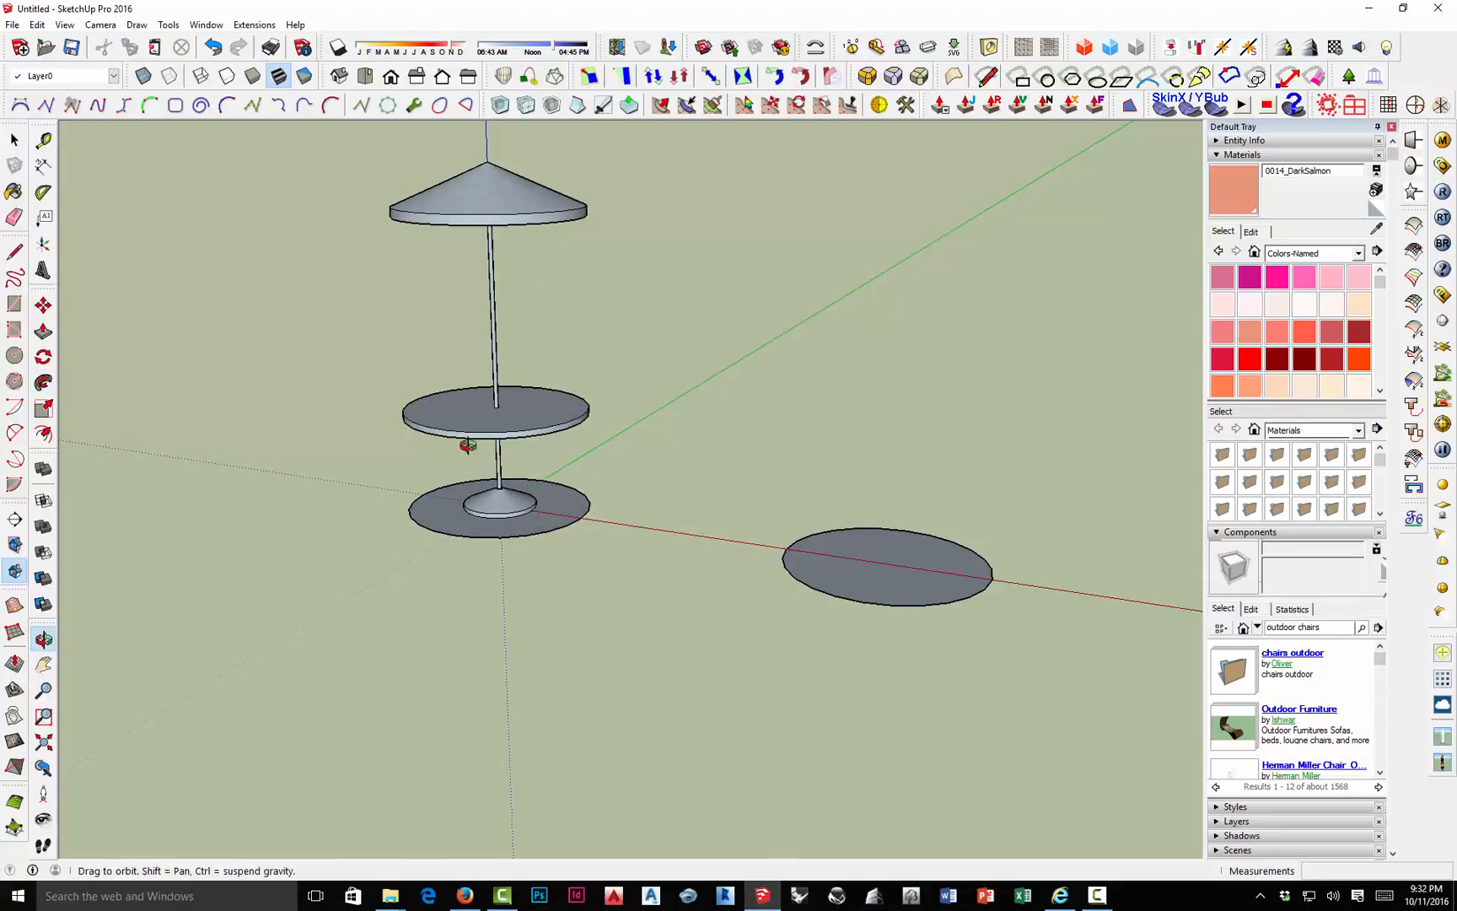
mouse_move(466, 449)
mouse_down()
mouse_move(735, 428)
mouse_move(807, 377)
mouse_move(452, 325)
mouse_move(205, 442)
mouse_move(531, 420)
mouse_move(471, 455)
mouse_up()
key(p)
scroll(480, 405, up, 3)
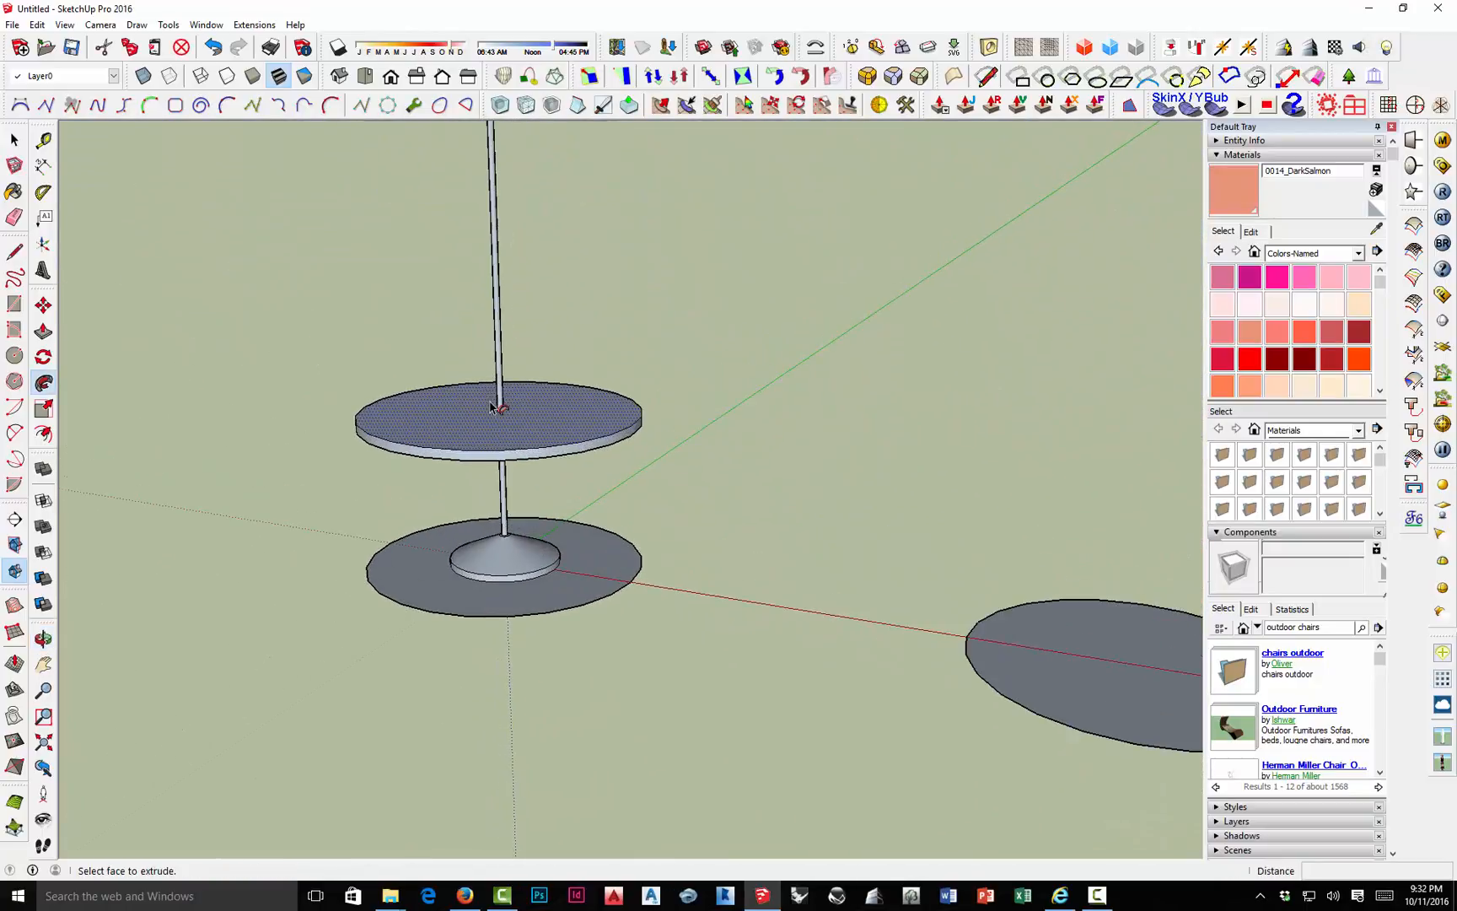
scroll(480, 413, down, 3)
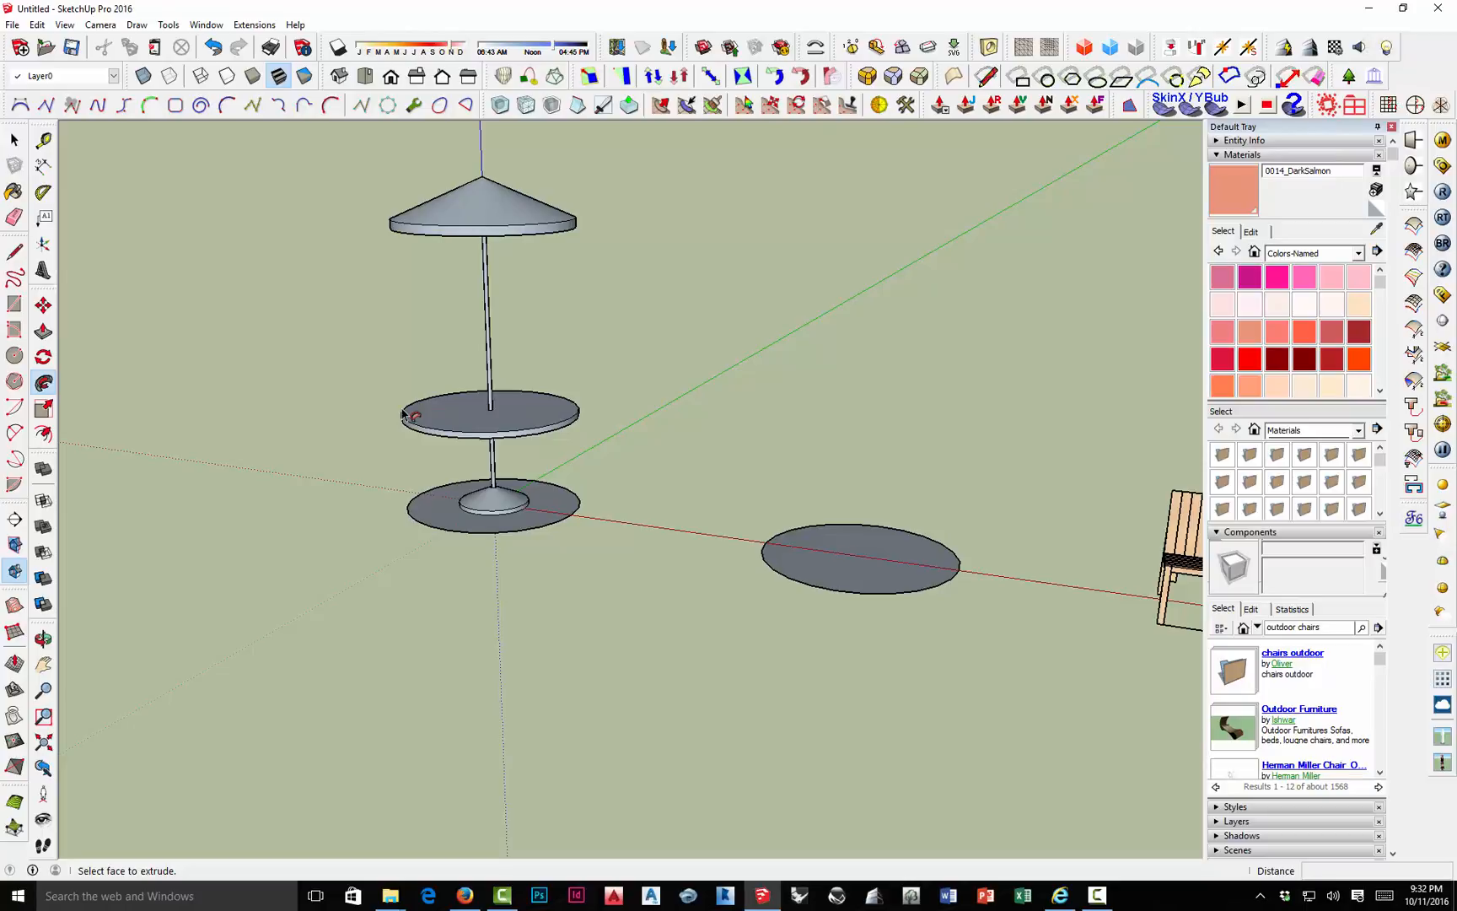
key(space)
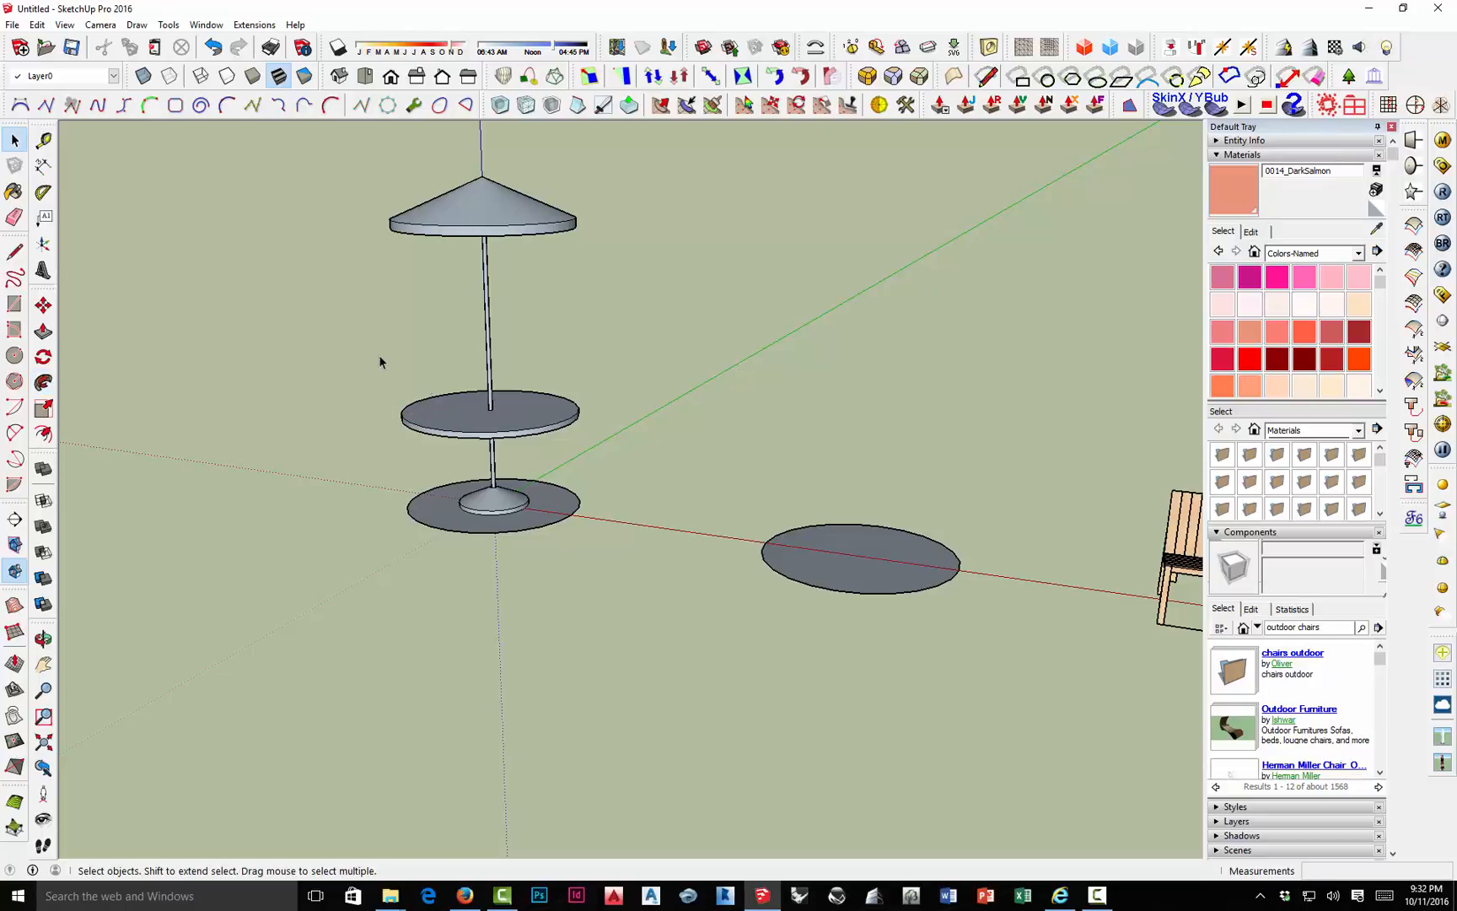
drag(379, 362, 597, 462)
middle_drag(596, 462, 518, 455)
click(470, 347)
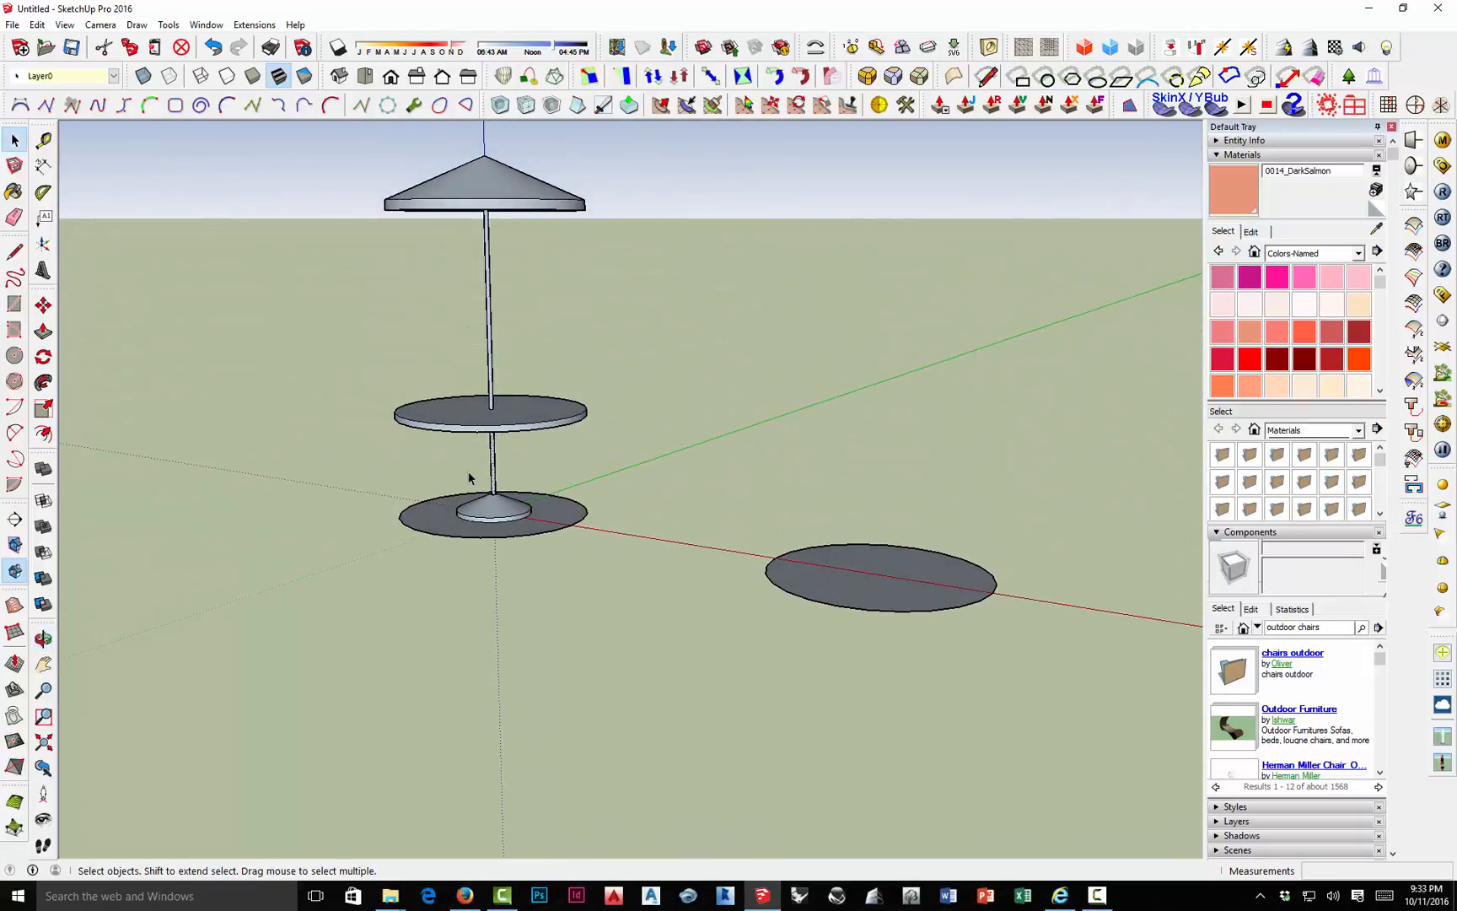
middle_drag(457, 353, 486, 443)
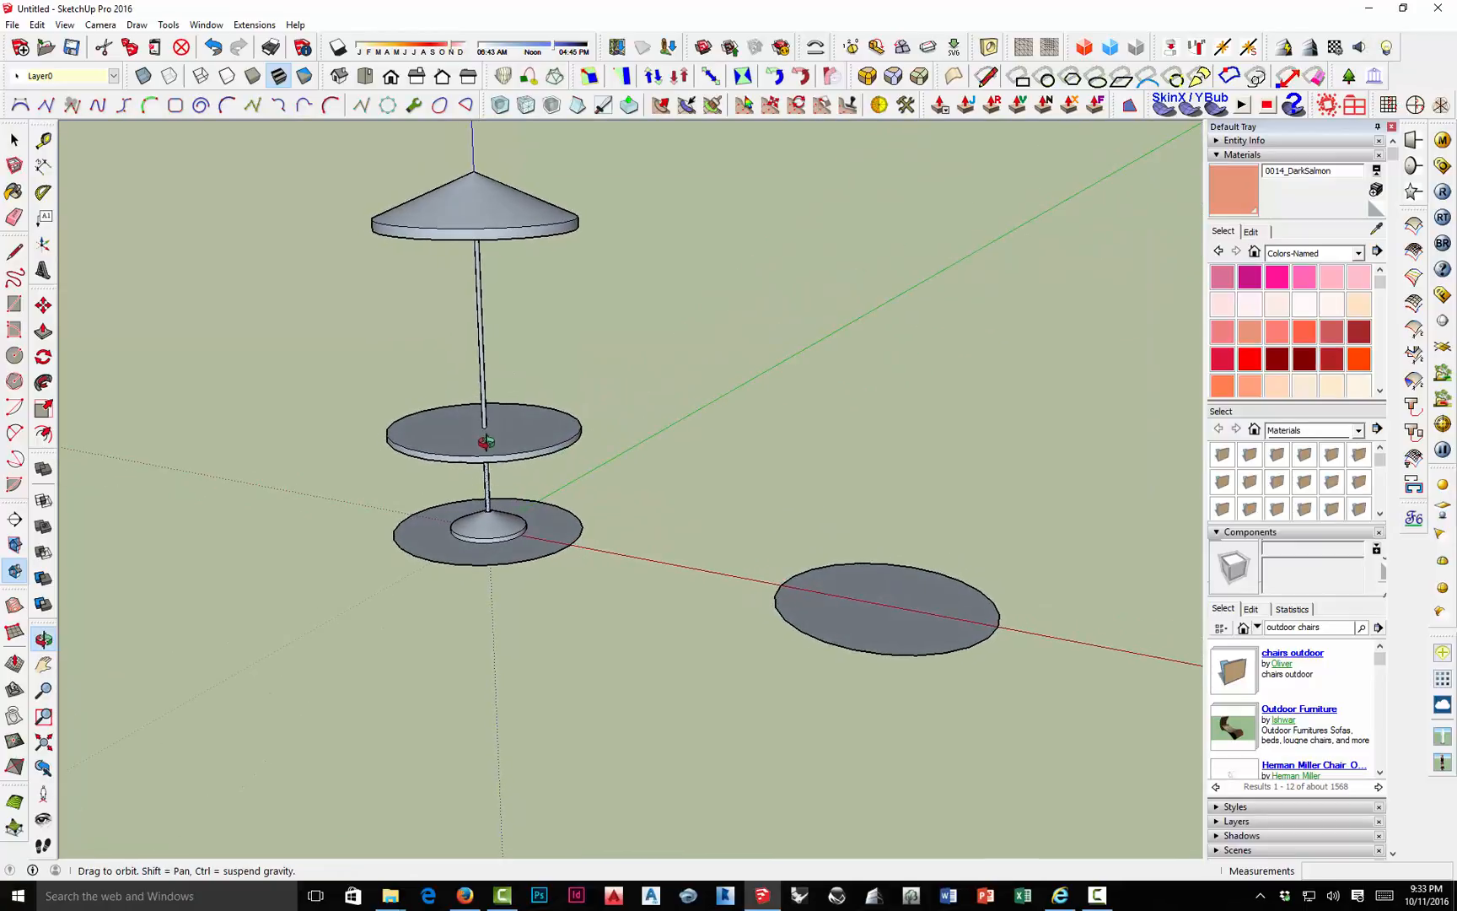
scroll(435, 422, down, 4)
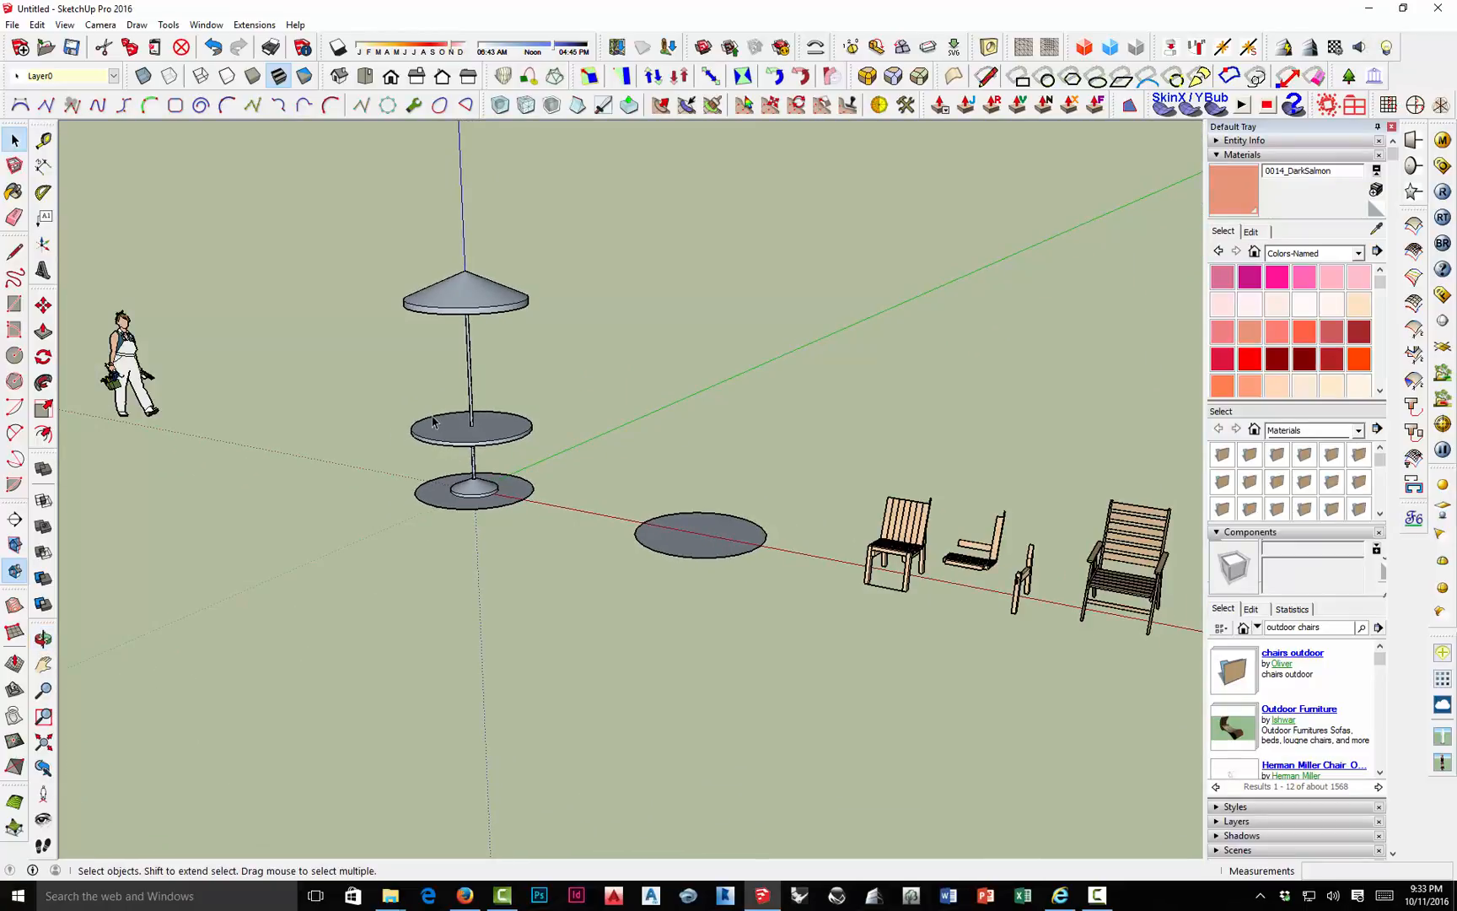
Offset the second ground circle's edge inward about 1' 8 1/2" to draw a concentric circle for the pole's foot.
scroll(697, 540, up, 1)
scroll(697, 544, up, 3)
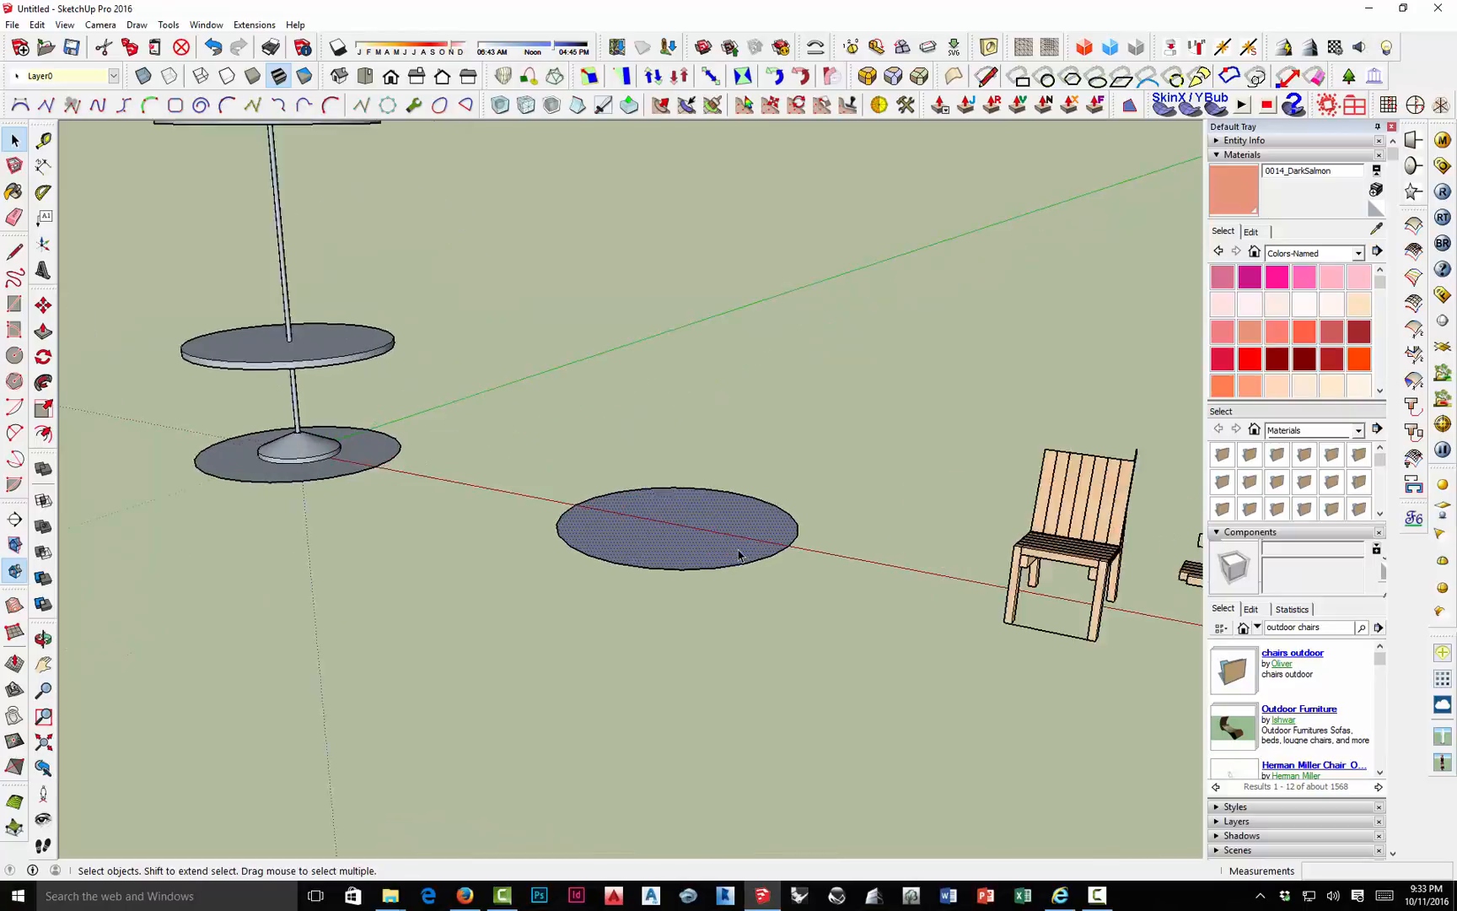
click(43, 433)
click(542, 475)
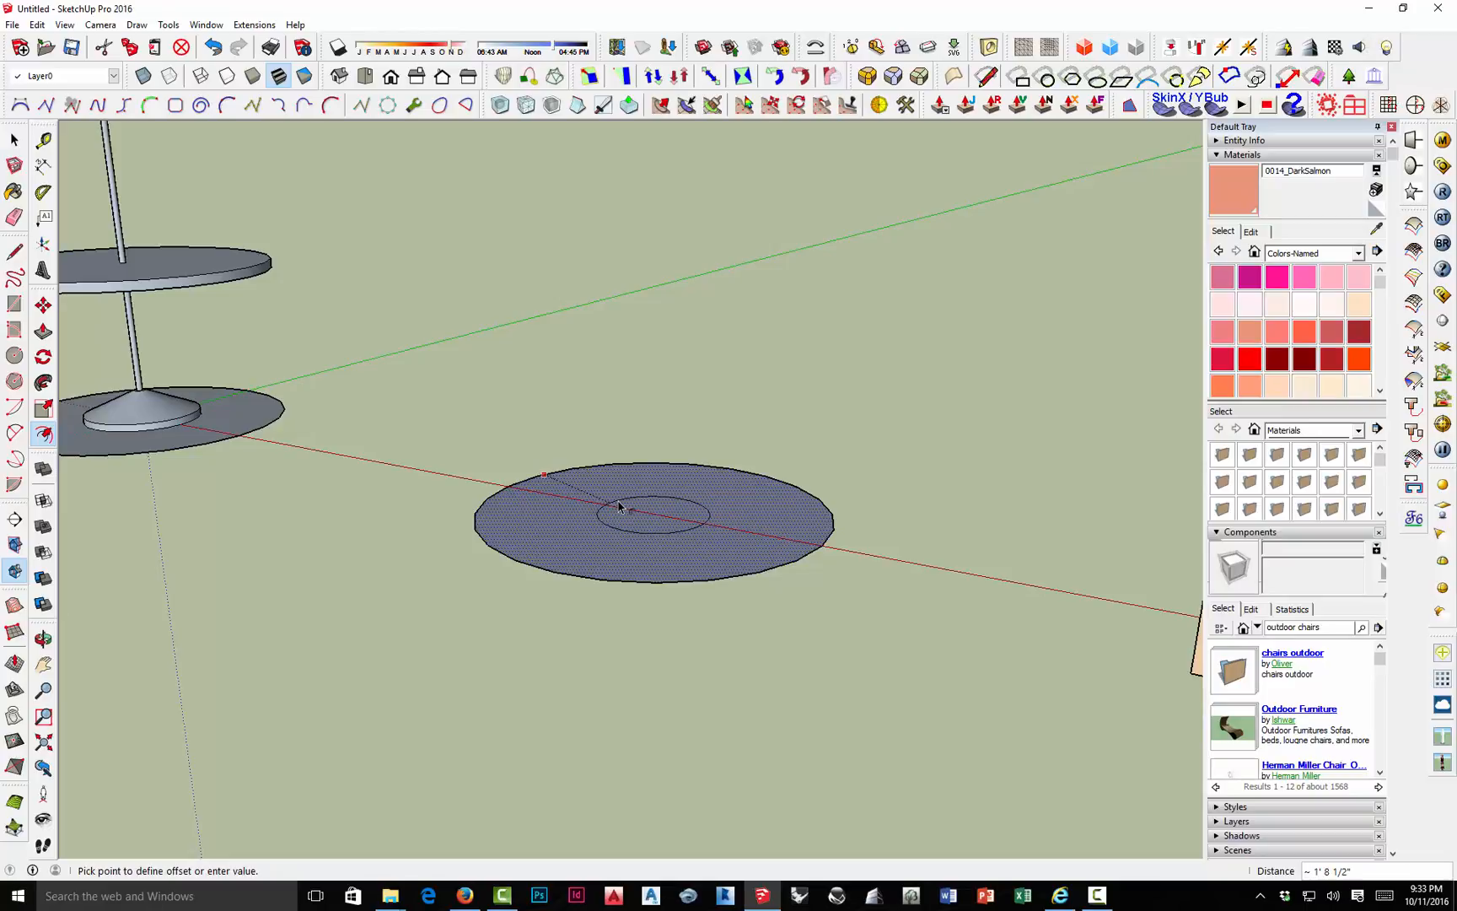
click(616, 506)
middle_drag(625, 524, 658, 588)
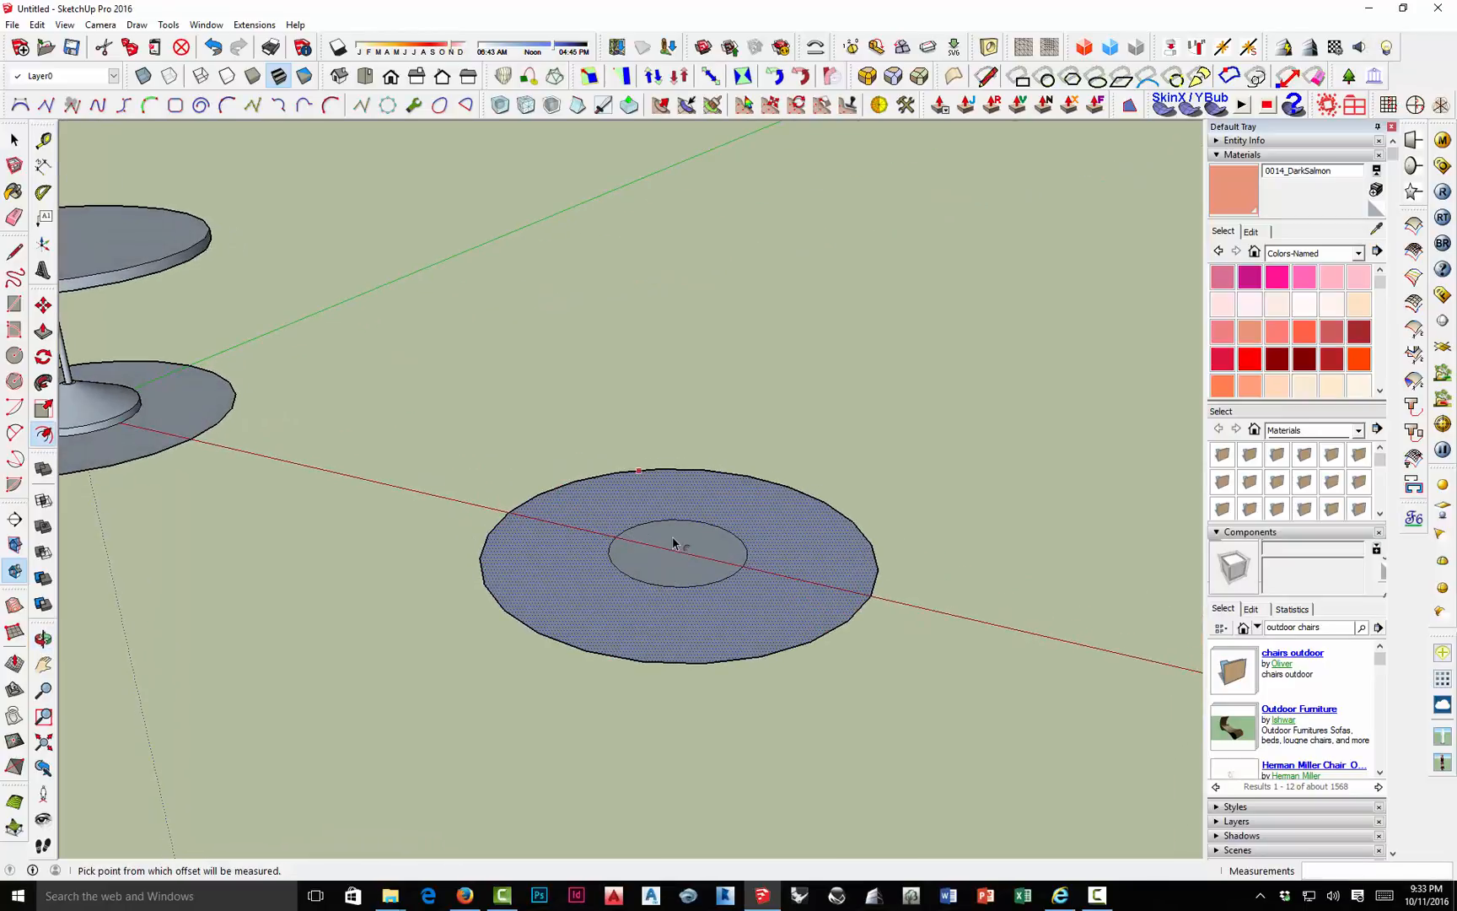
key(space)
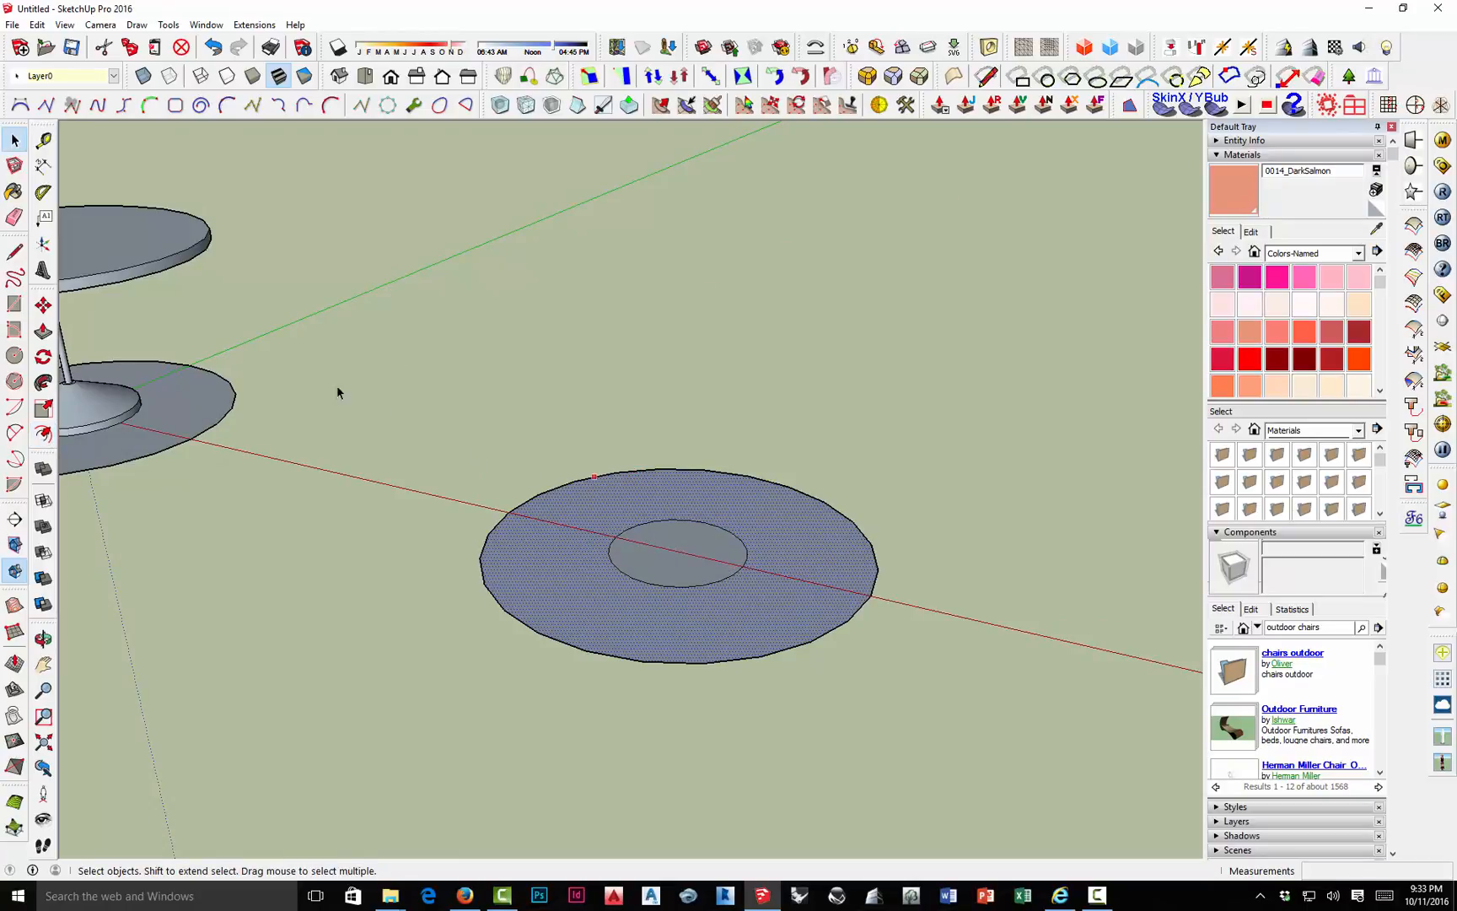
click(557, 444)
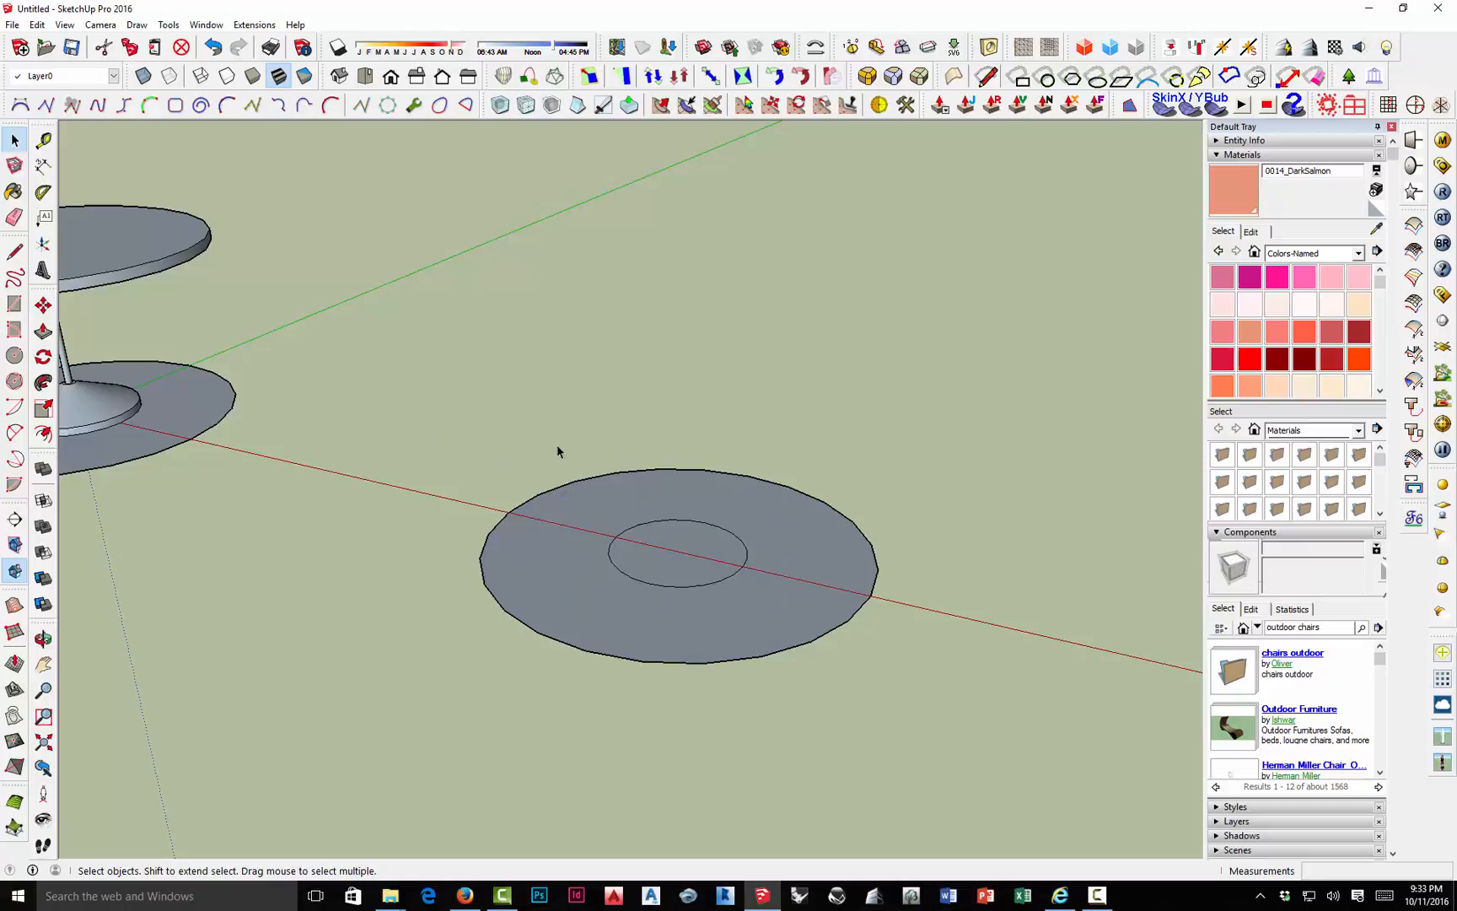
Offset the inner circle inward about 9 1/2" to leave a small pole-sized circle at the centre.
click(655, 534)
click(649, 420)
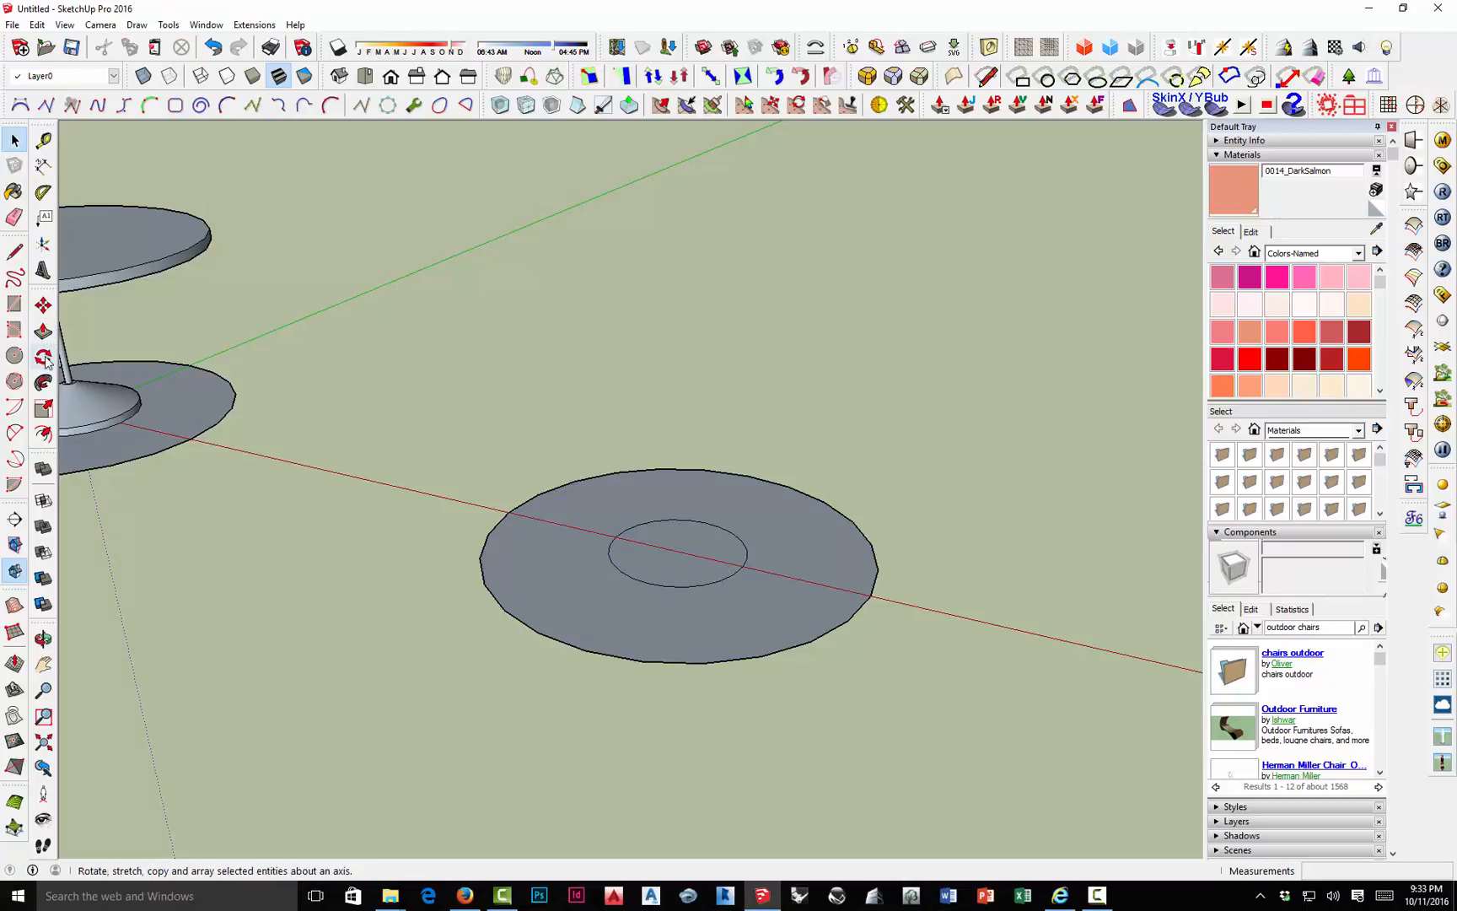
click(43, 433)
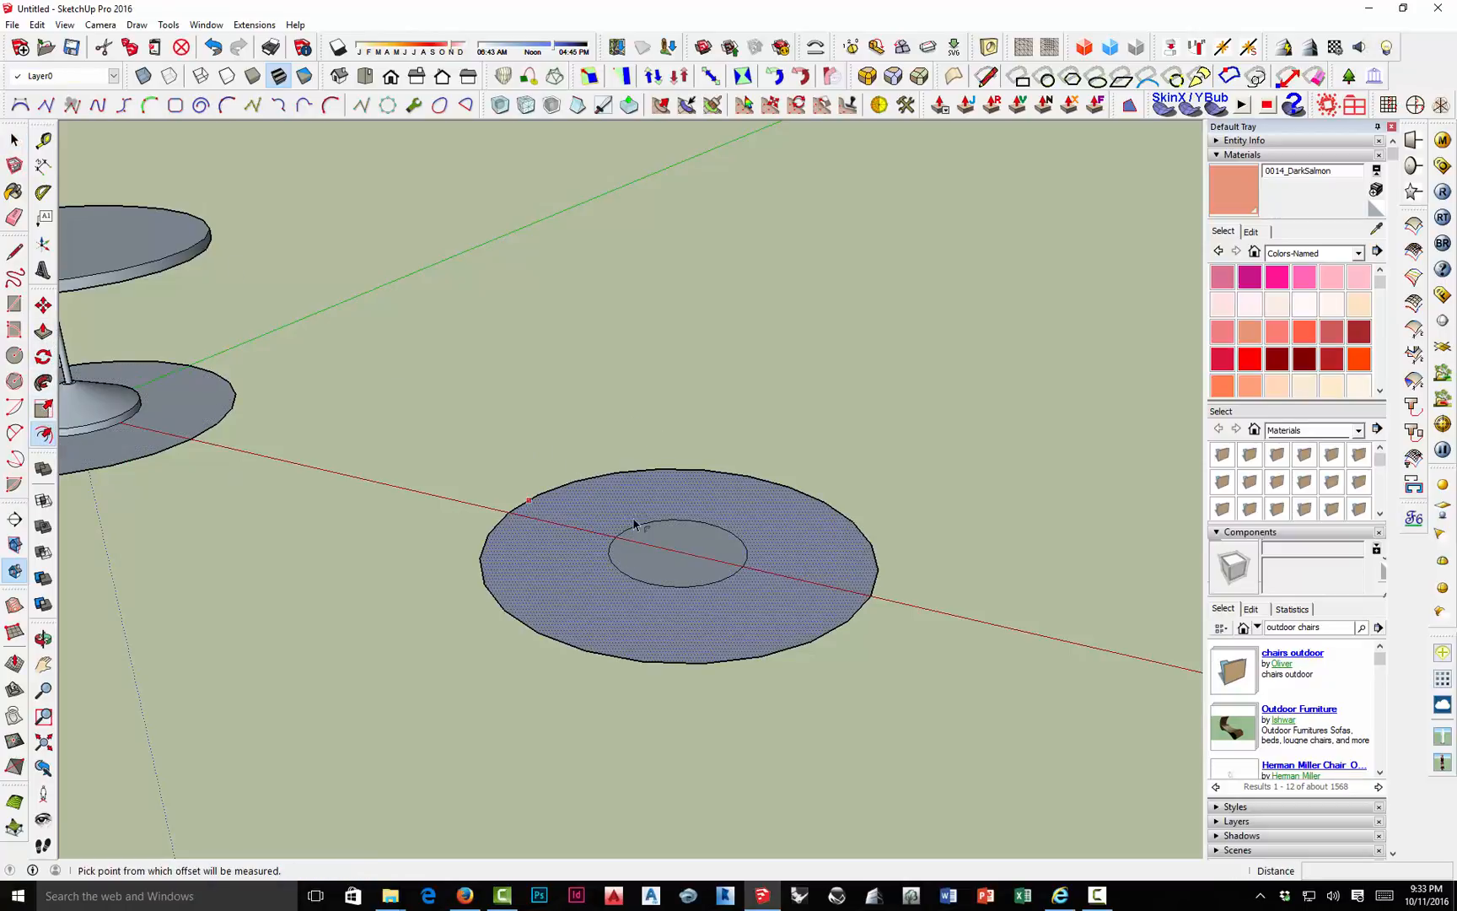
click(649, 537)
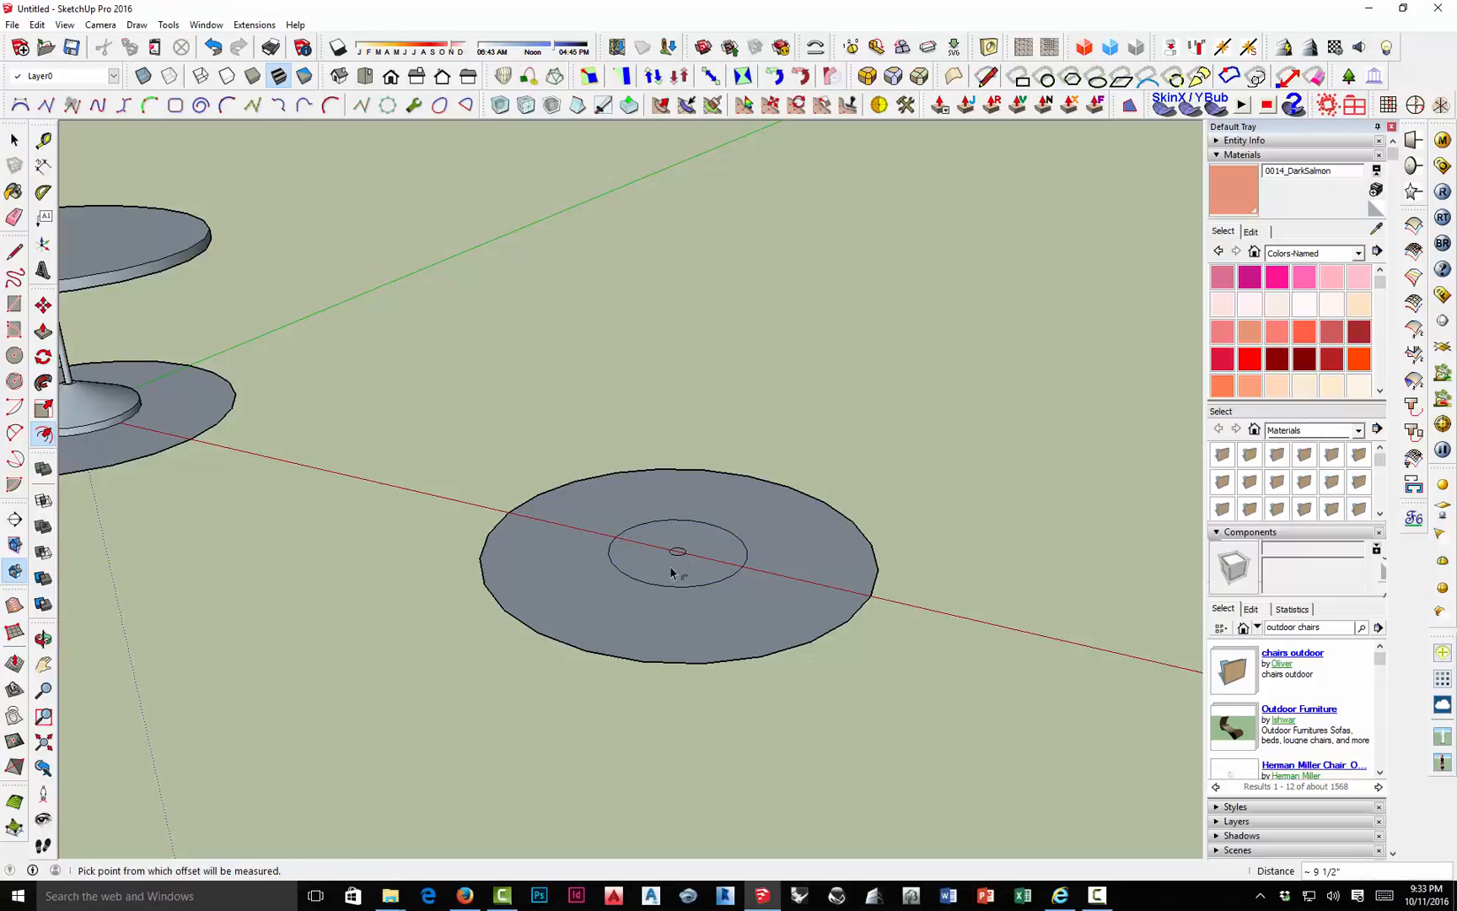
click(674, 572)
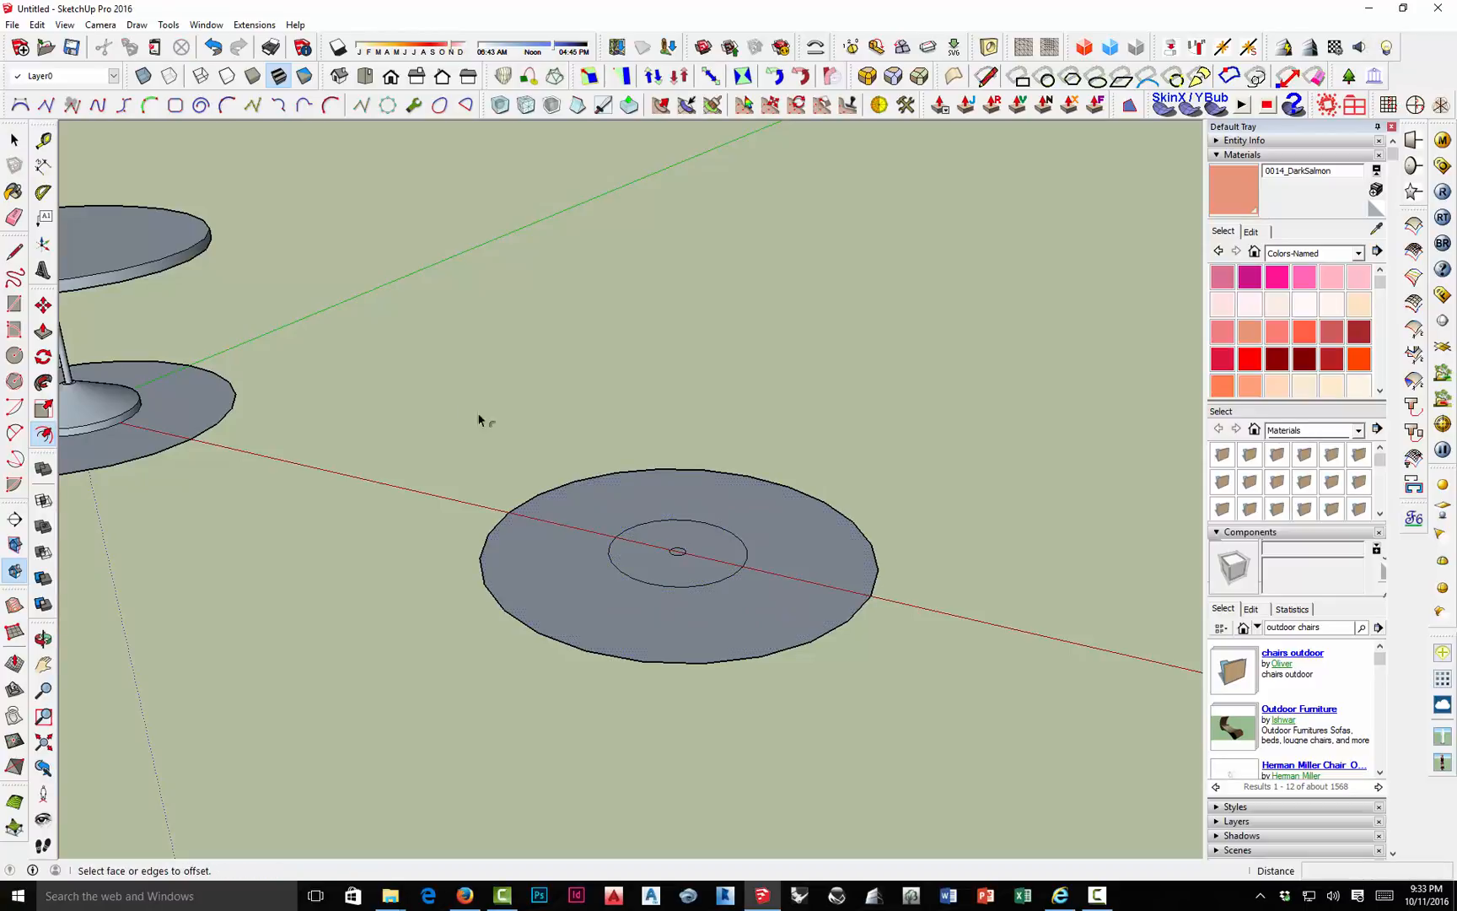
click(15, 140)
Move the small centre circle up about 5 1/2" along the blue axis to form a cone-shaped foot.
scroll(692, 594, up, 3)
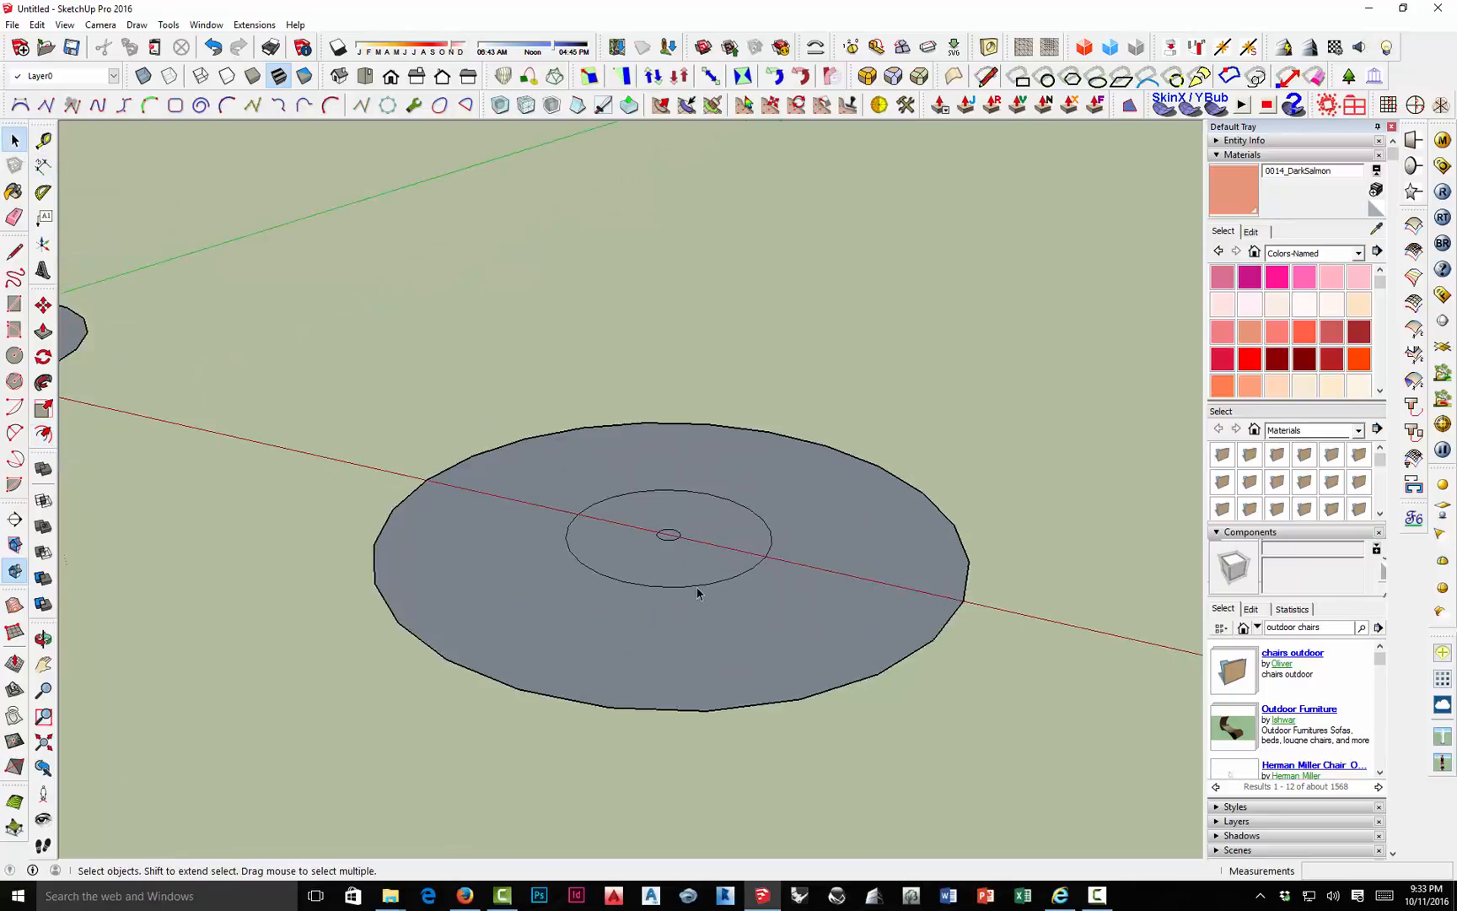
click(668, 535)
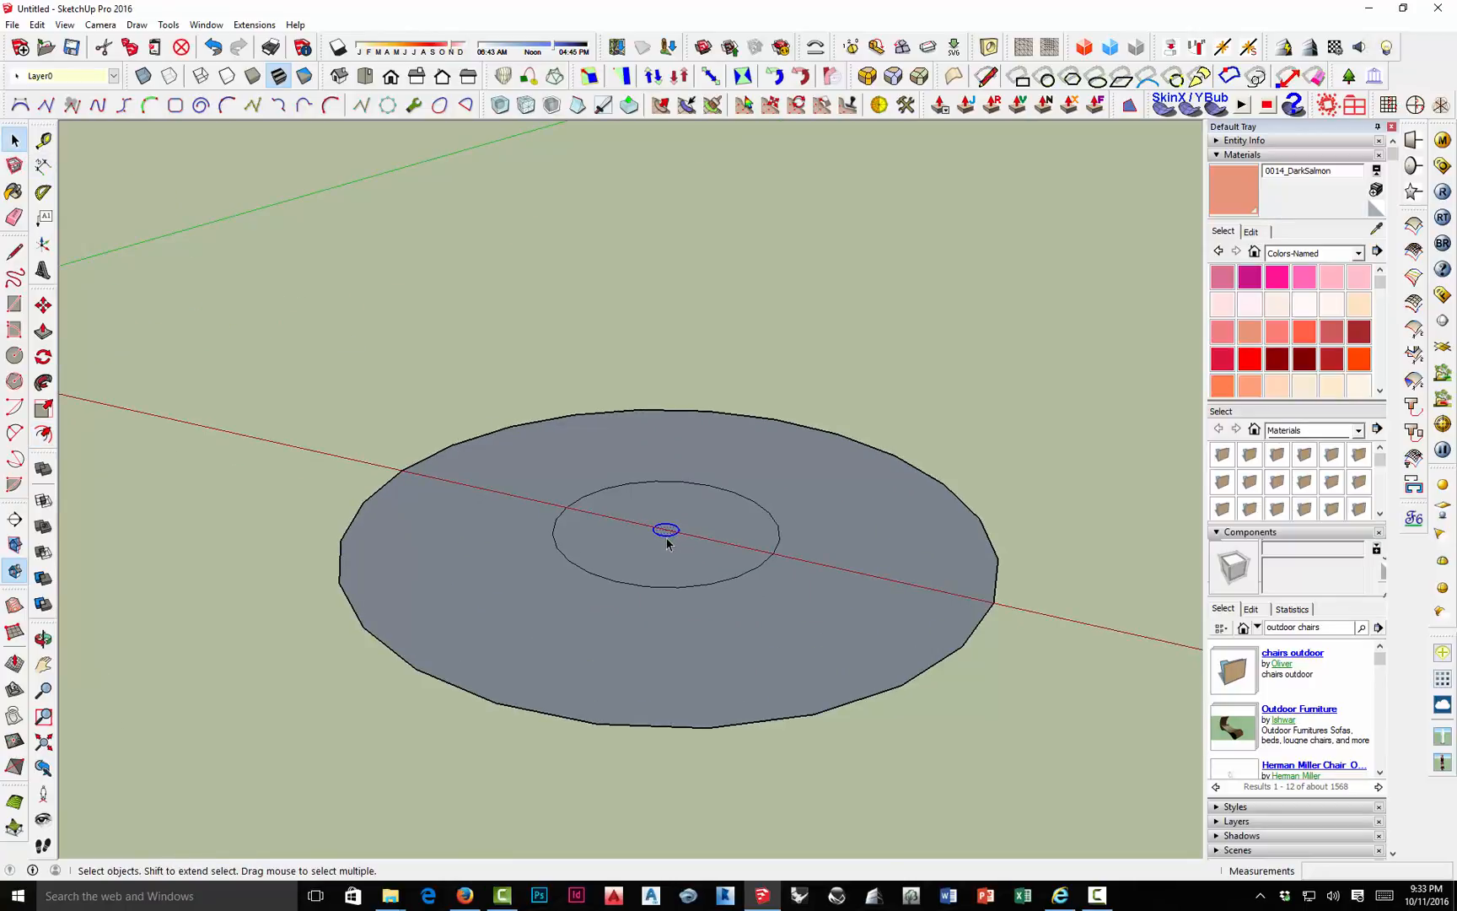
key(m)
middle_drag(667, 566, 666, 529)
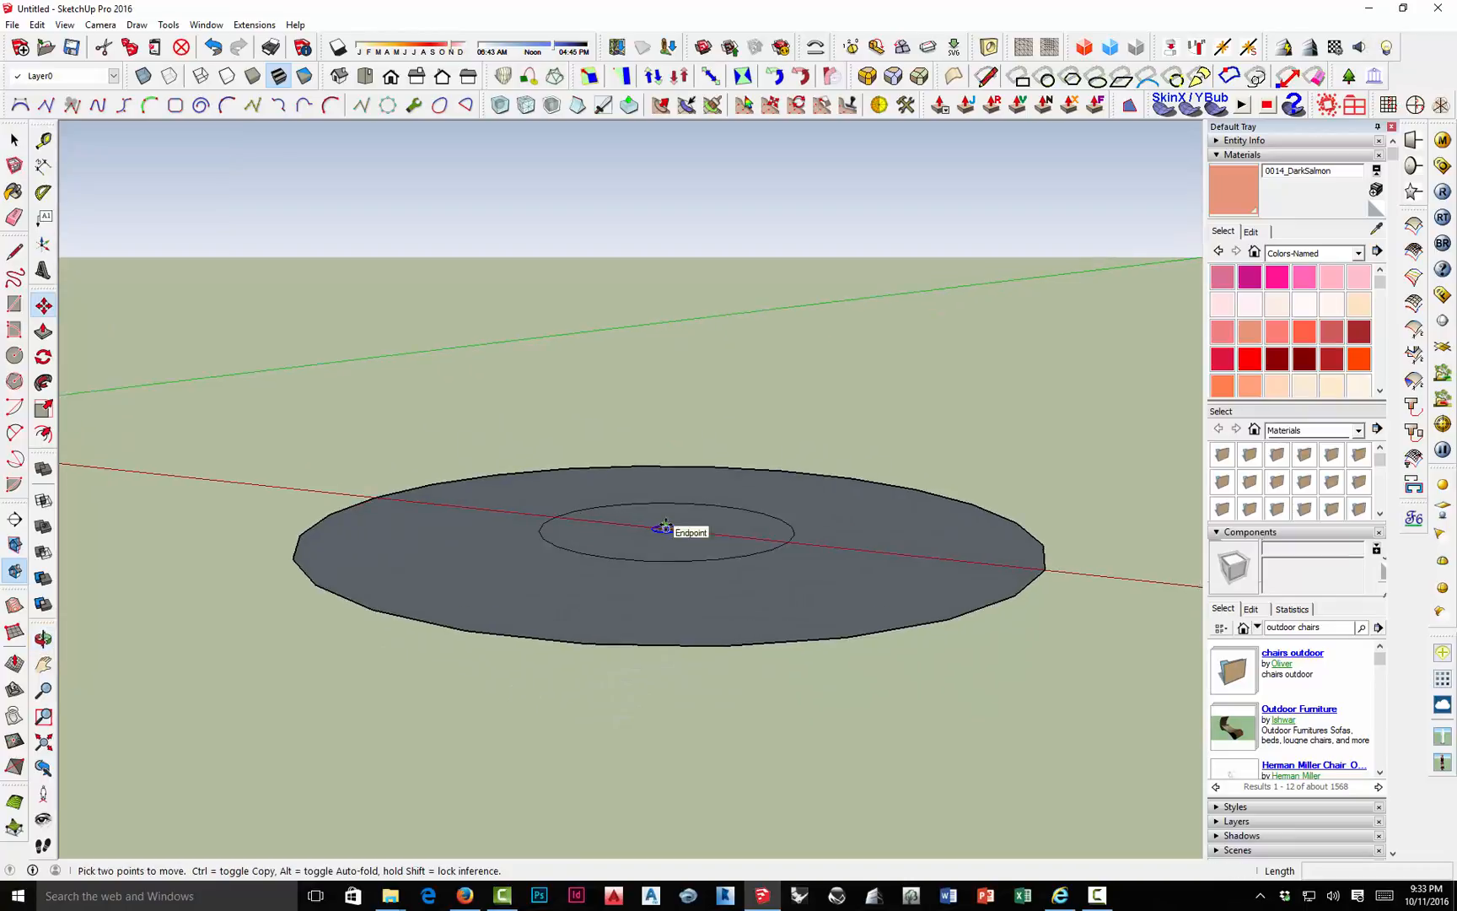
scroll(666, 528, up, 2)
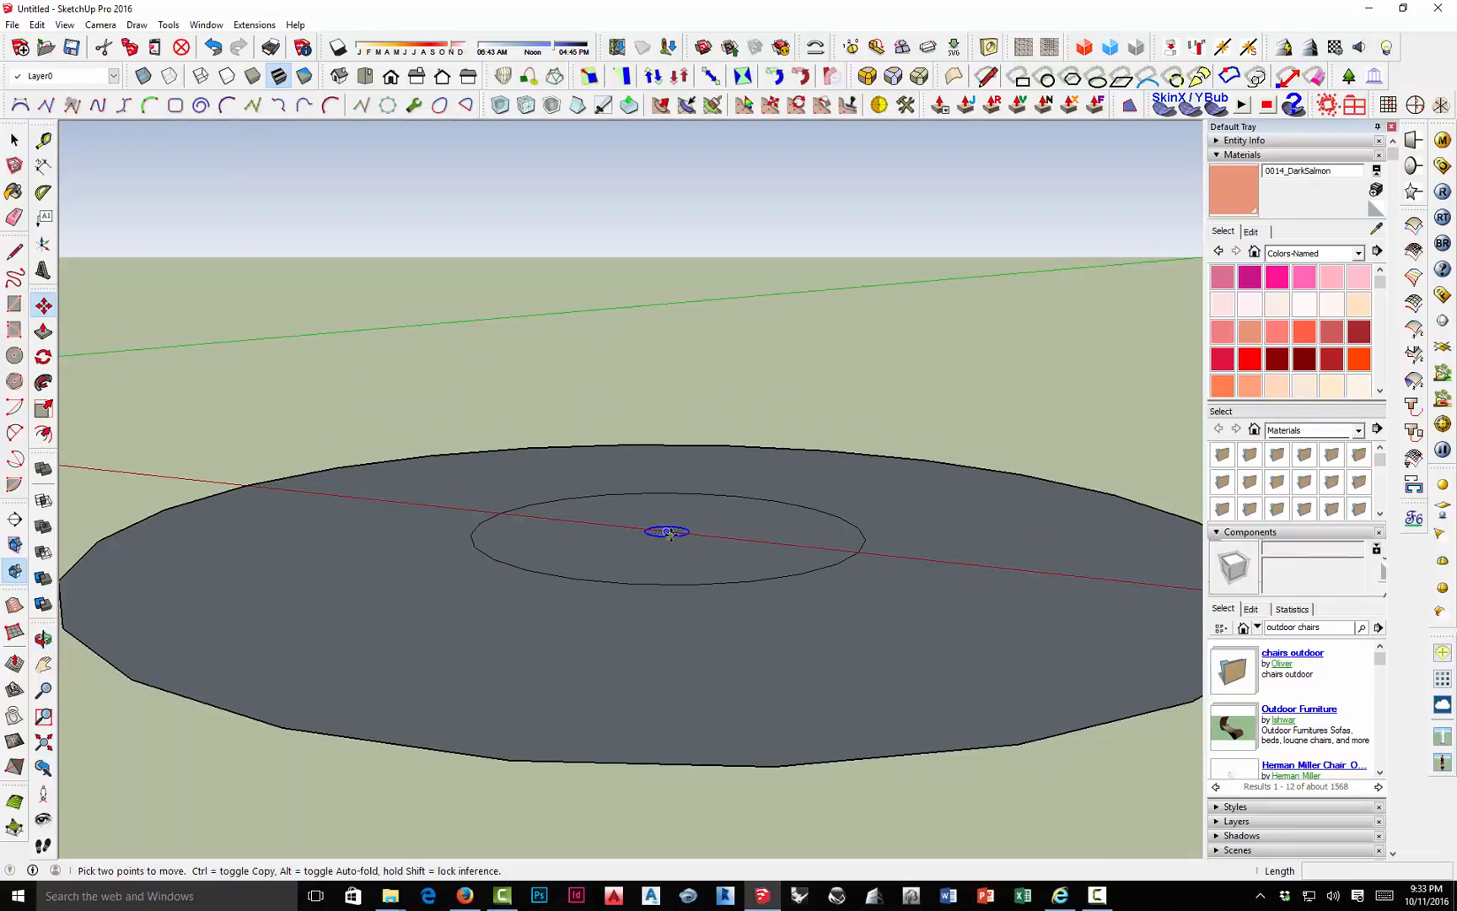
click(690, 532)
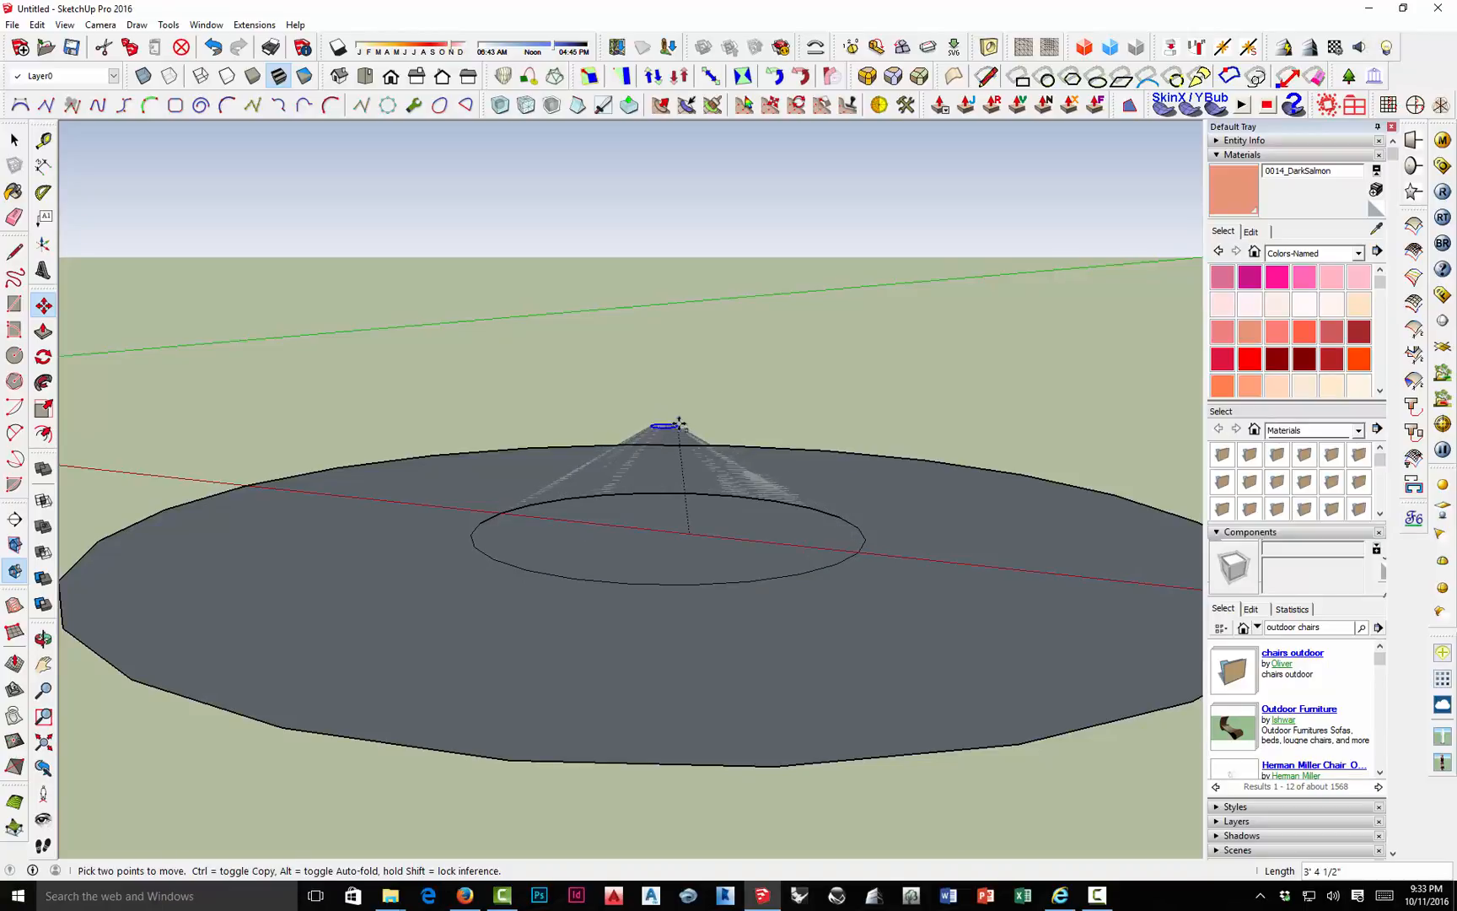
middle_drag(690, 430, 709, 391)
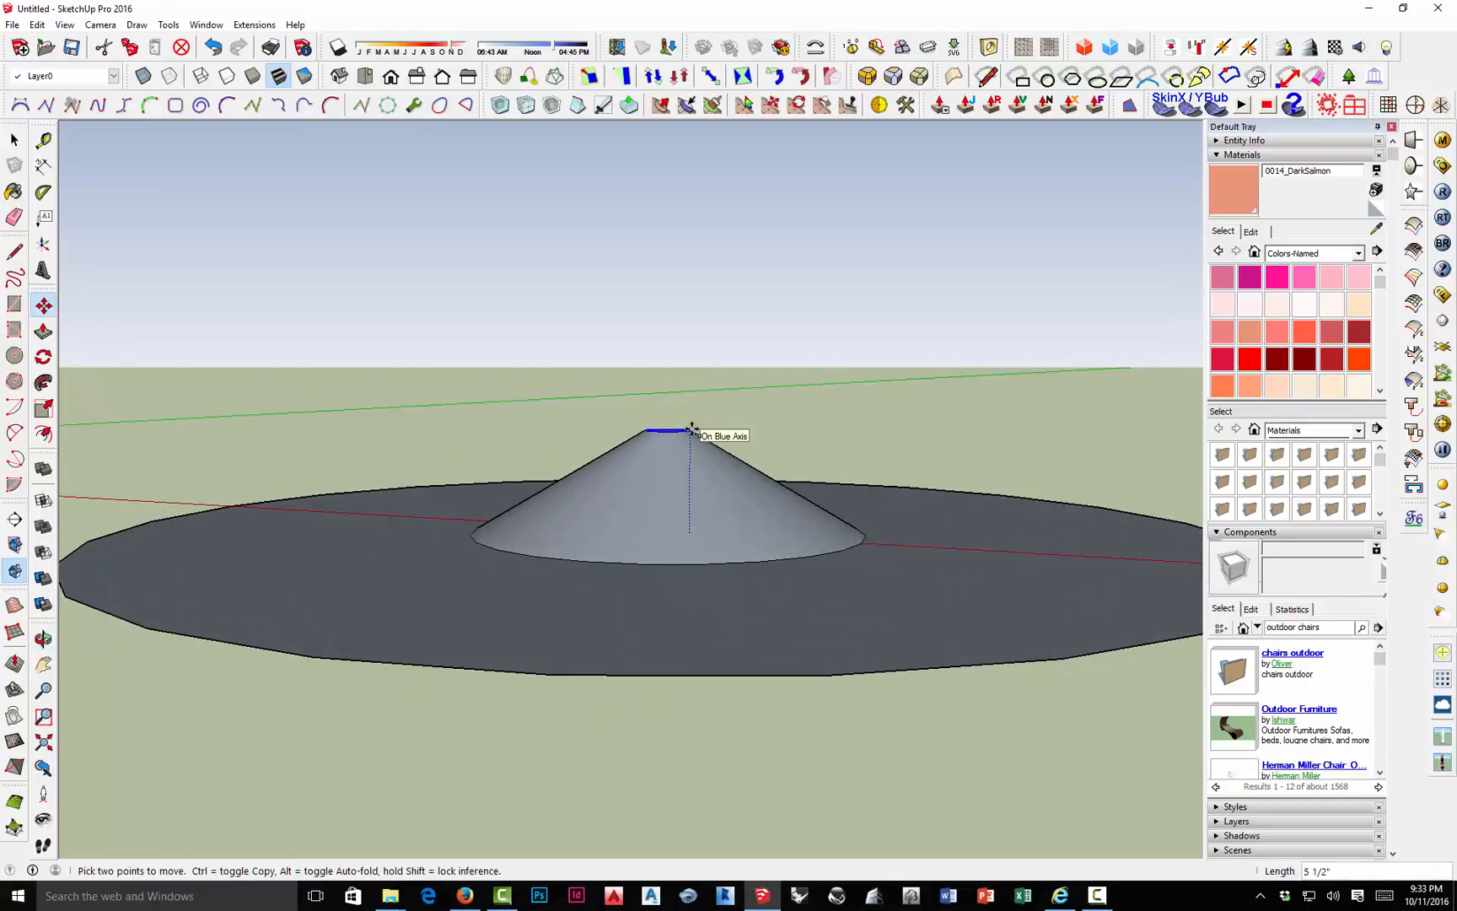
mouse_move(690, 432)
middle_down()
mouse_move(667, 454)
mouse_move(683, 576)
middle_up()
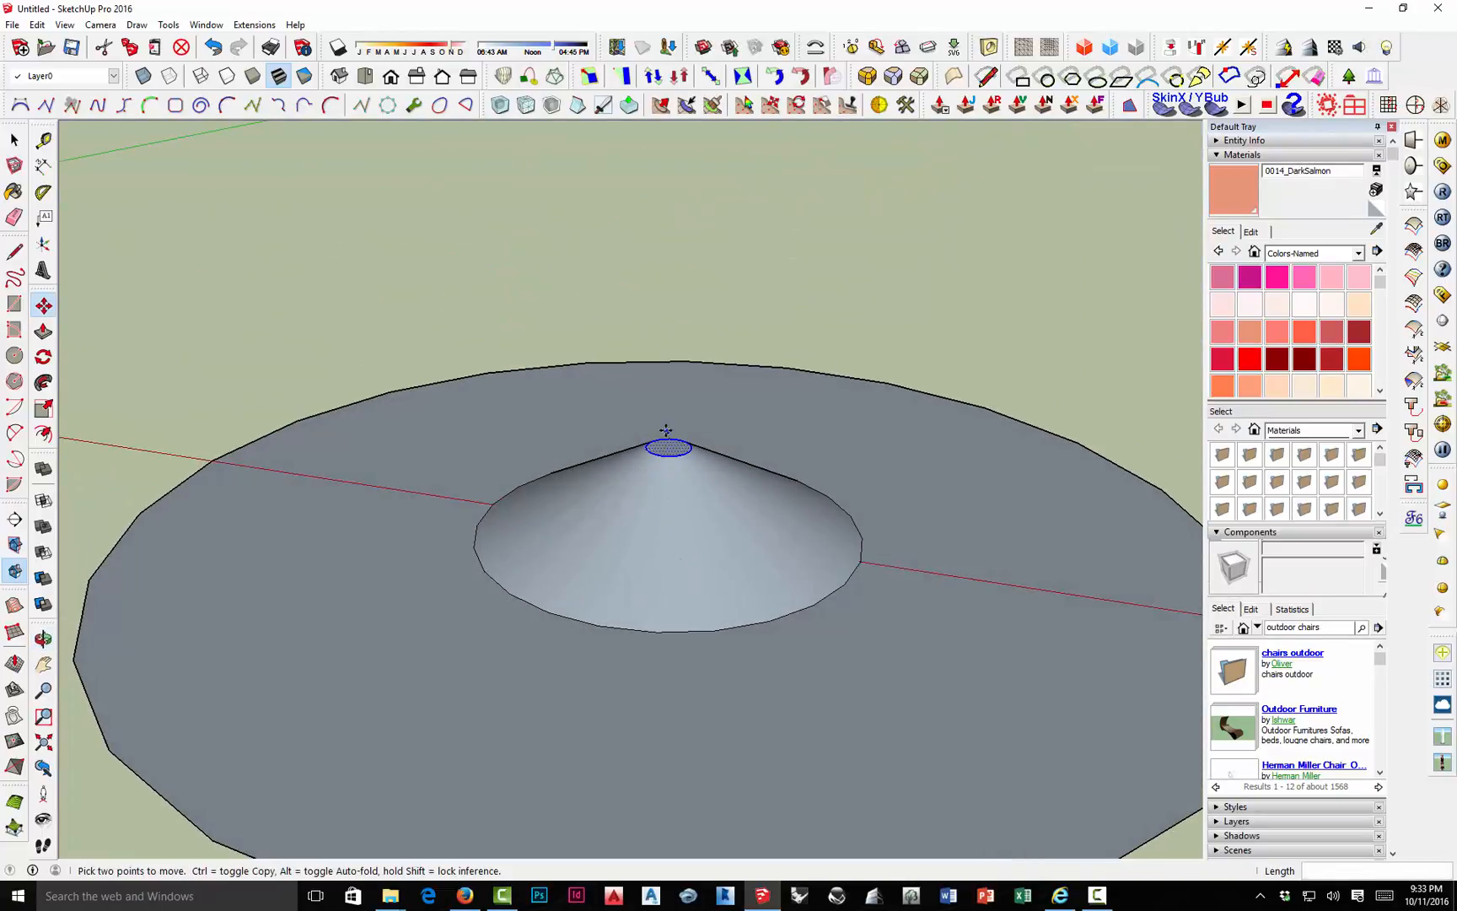
key(space)
click(686, 325)
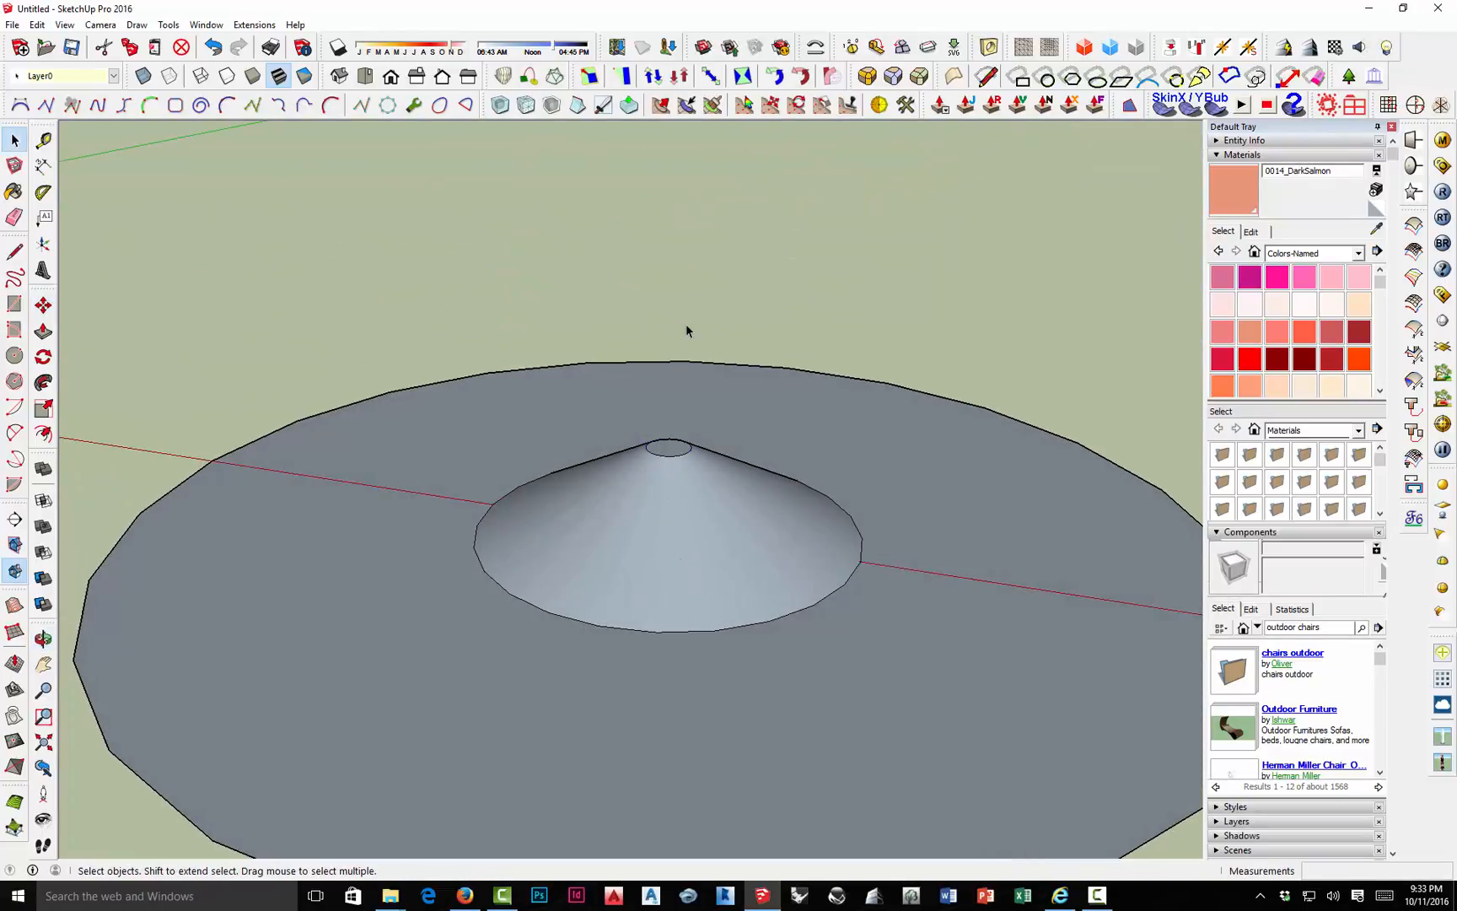
Make a group from the small circular face on top of the cone.
click(667, 453)
right_click(676, 453)
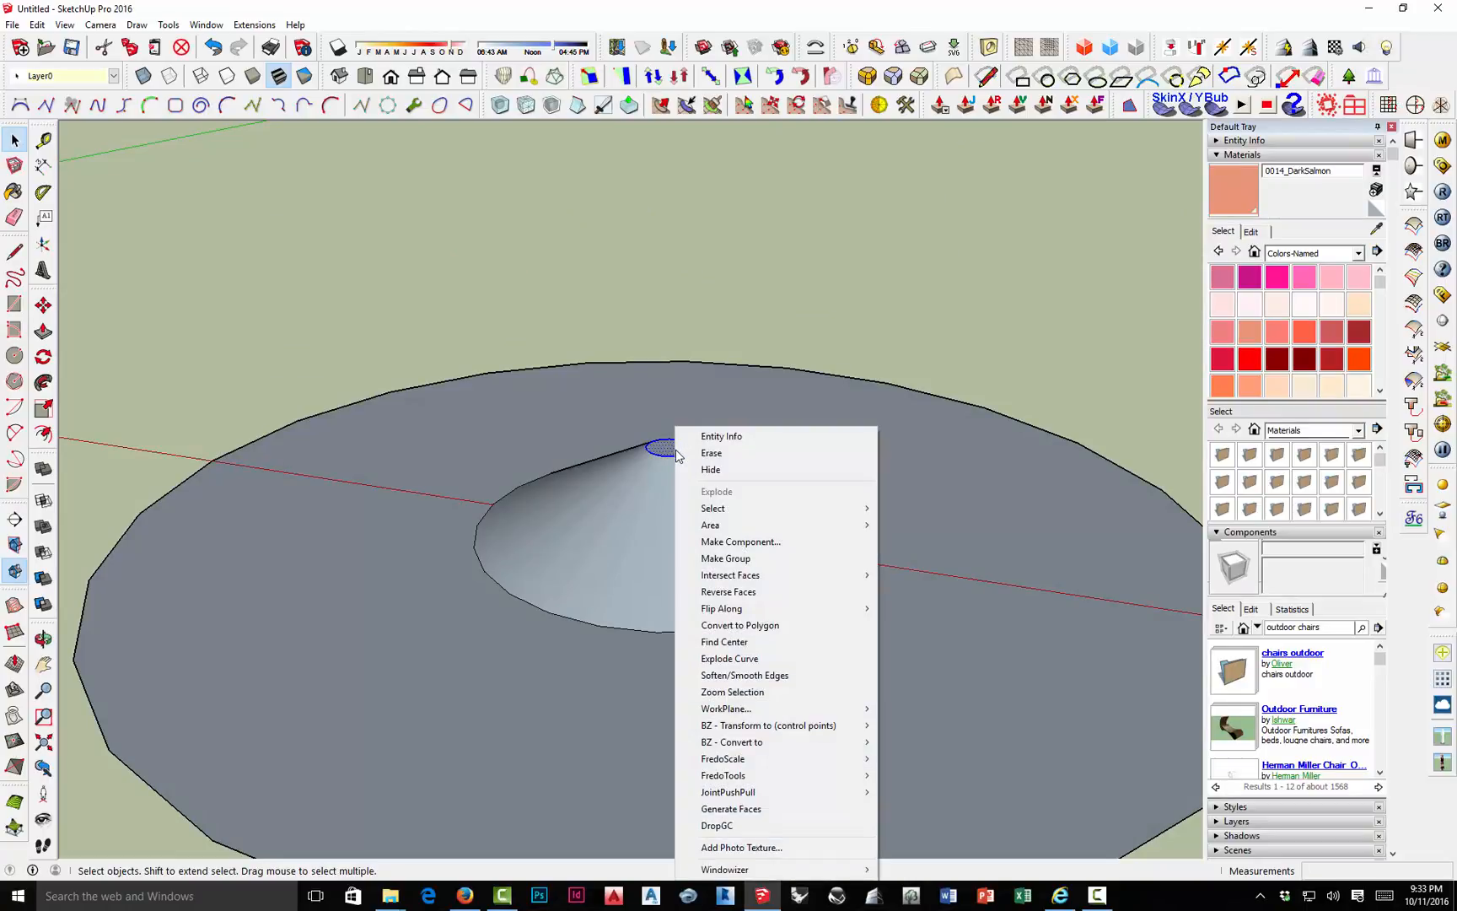
click(725, 559)
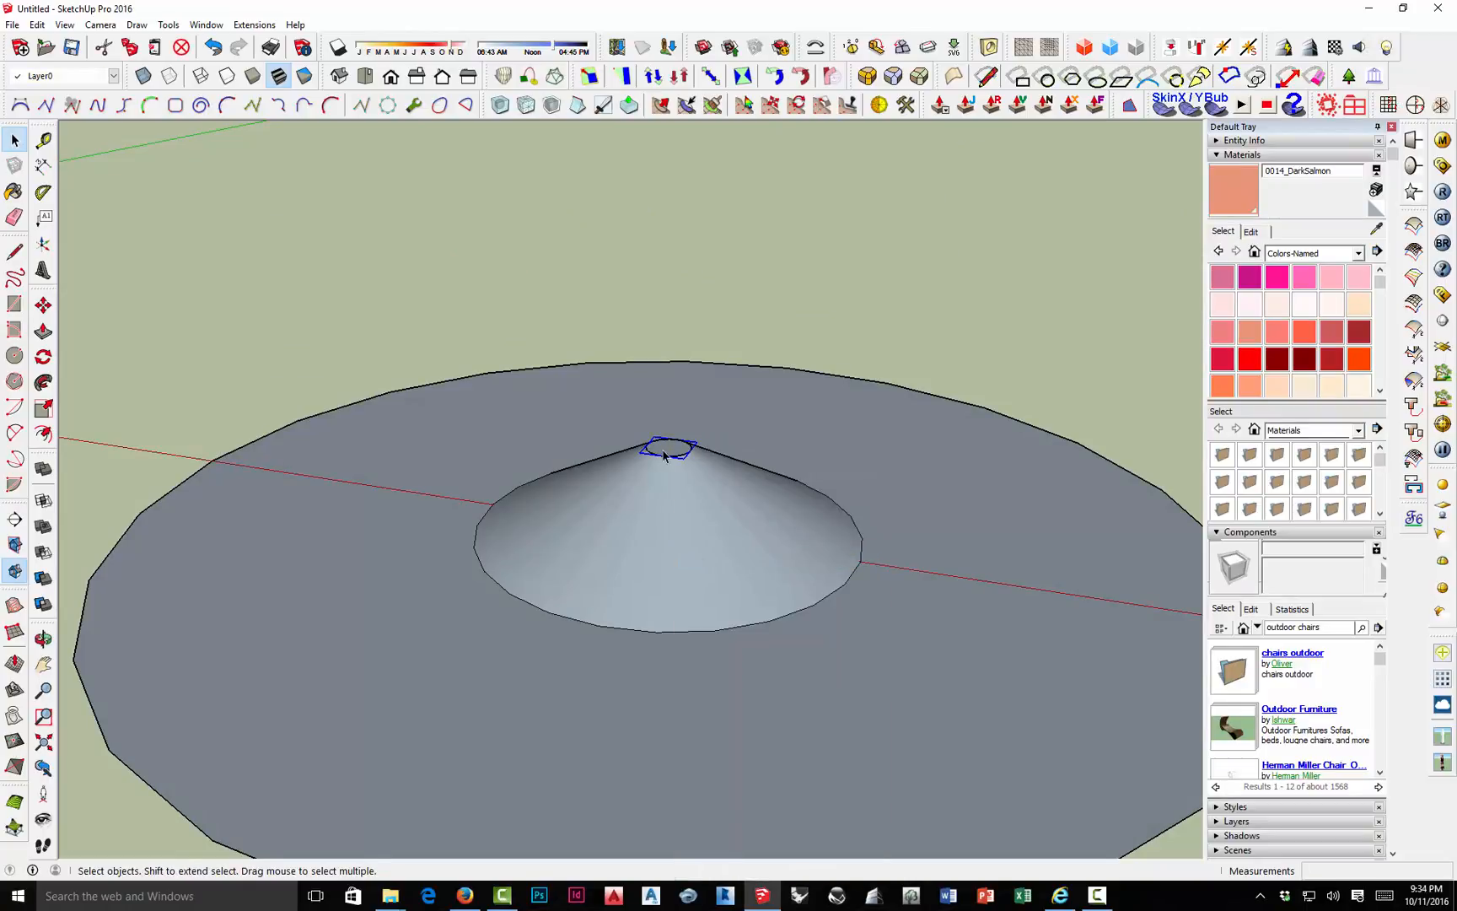
Extrude the grouped circle upward with Push/Pull into a pole about 10' tall, referencing the neighbouring umbrella's canopy.
scroll(671, 494, down, 8)
key(p)
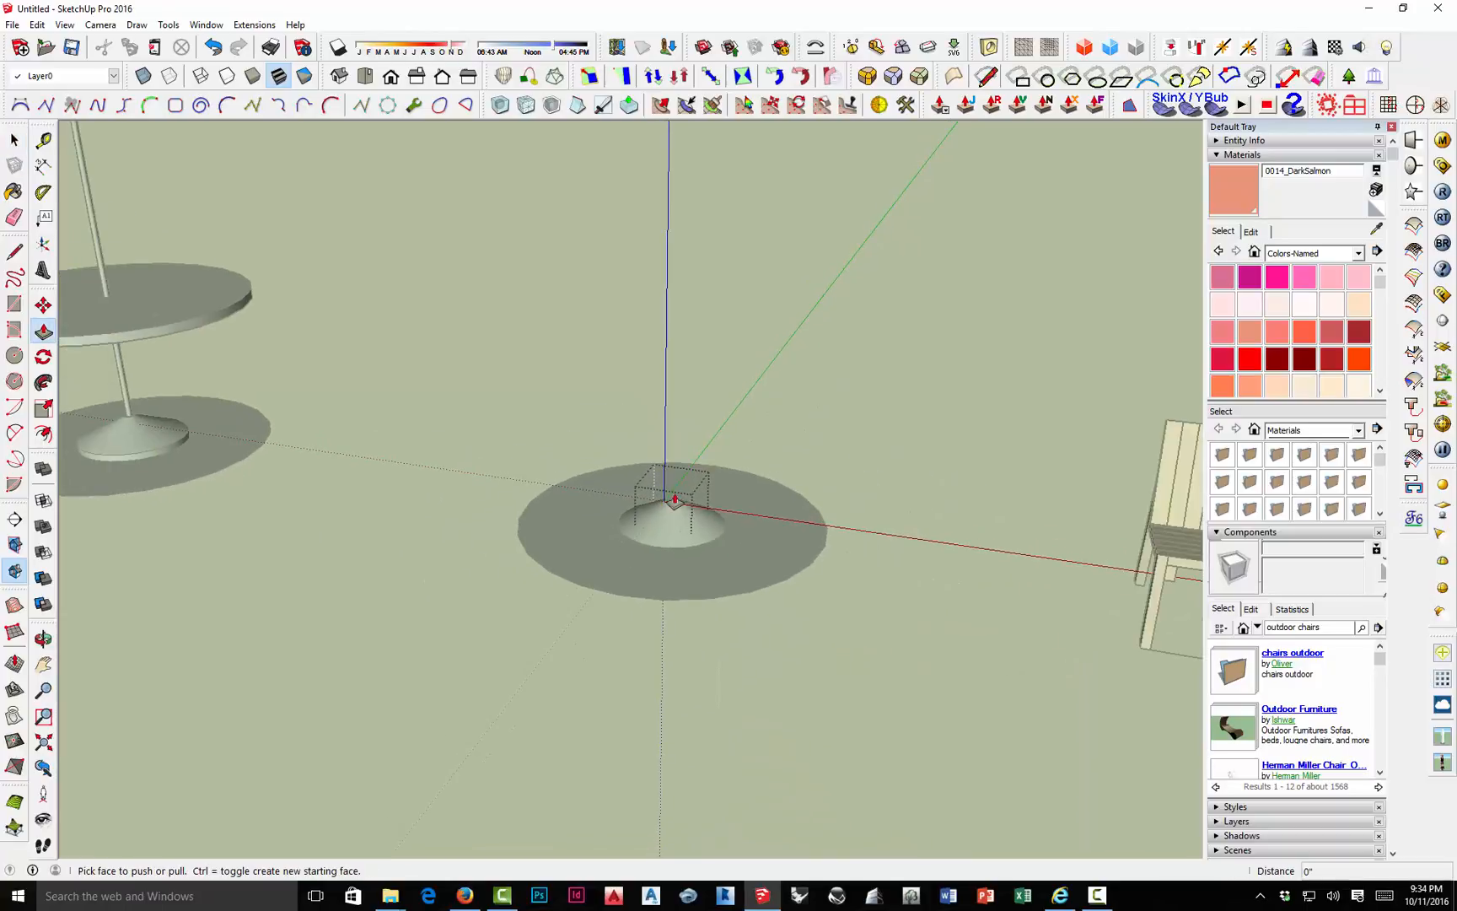
drag(674, 498, 554, 169)
scroll(696, 247, down, 5)
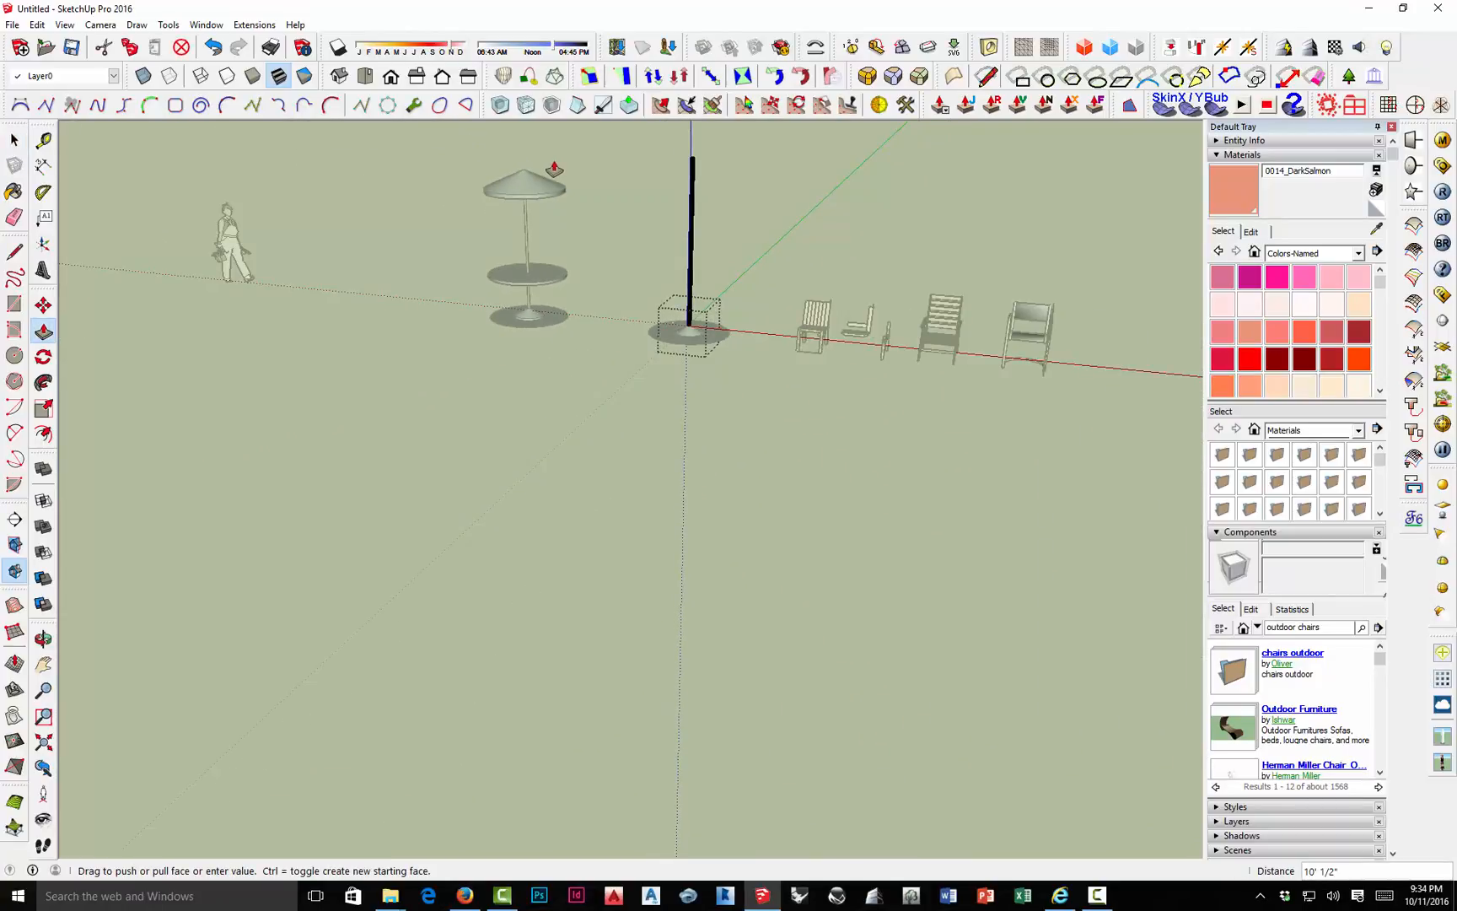
click(529, 172)
scroll(685, 173, up, 2)
middle_drag(683, 175, 684, 171)
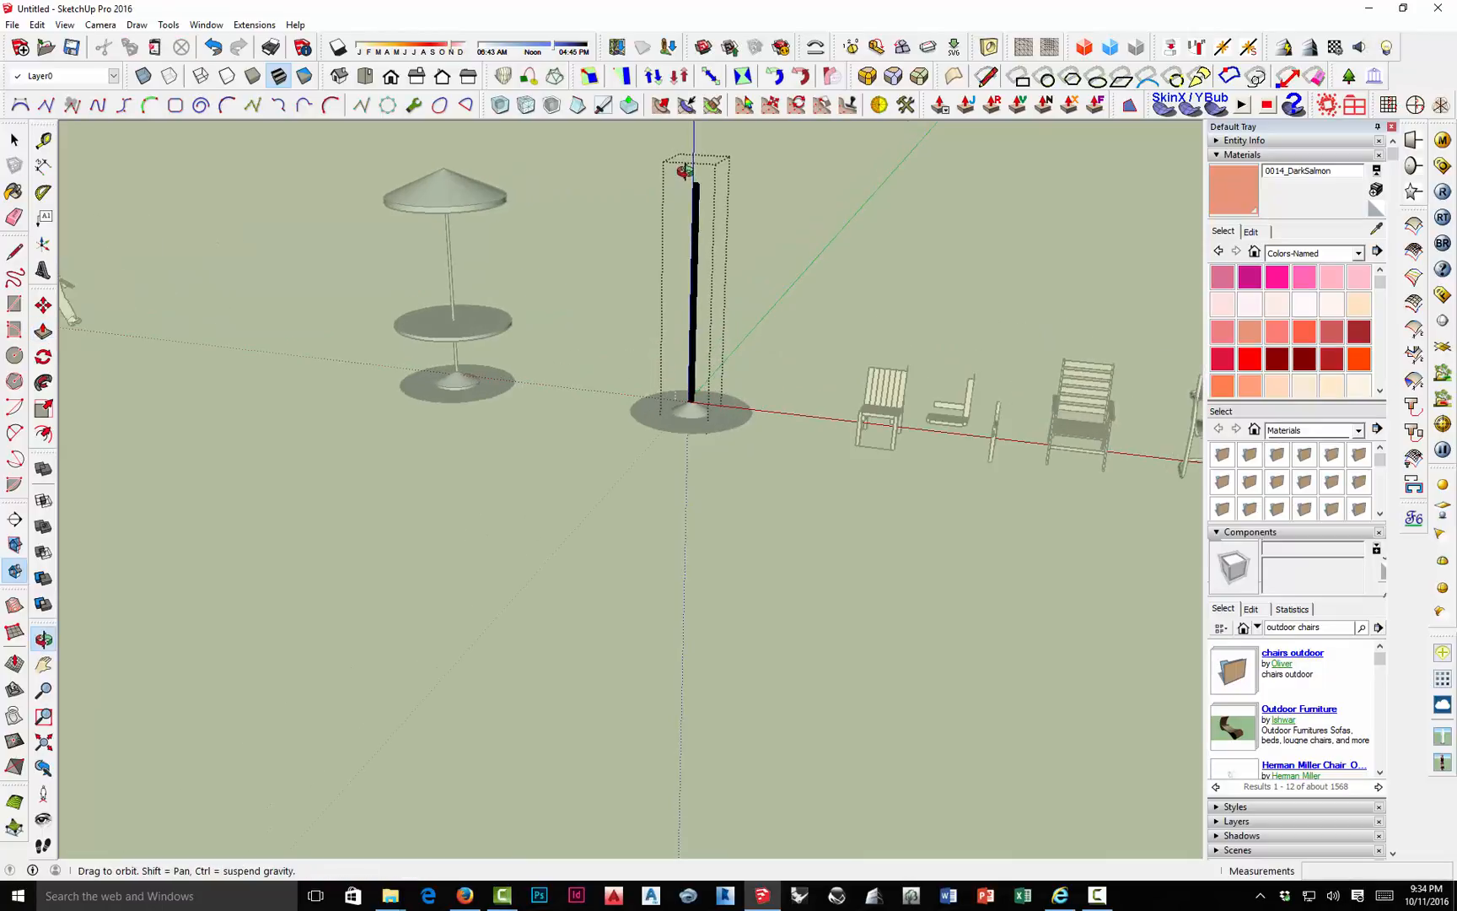
scroll(692, 299, down, 3)
key(space)
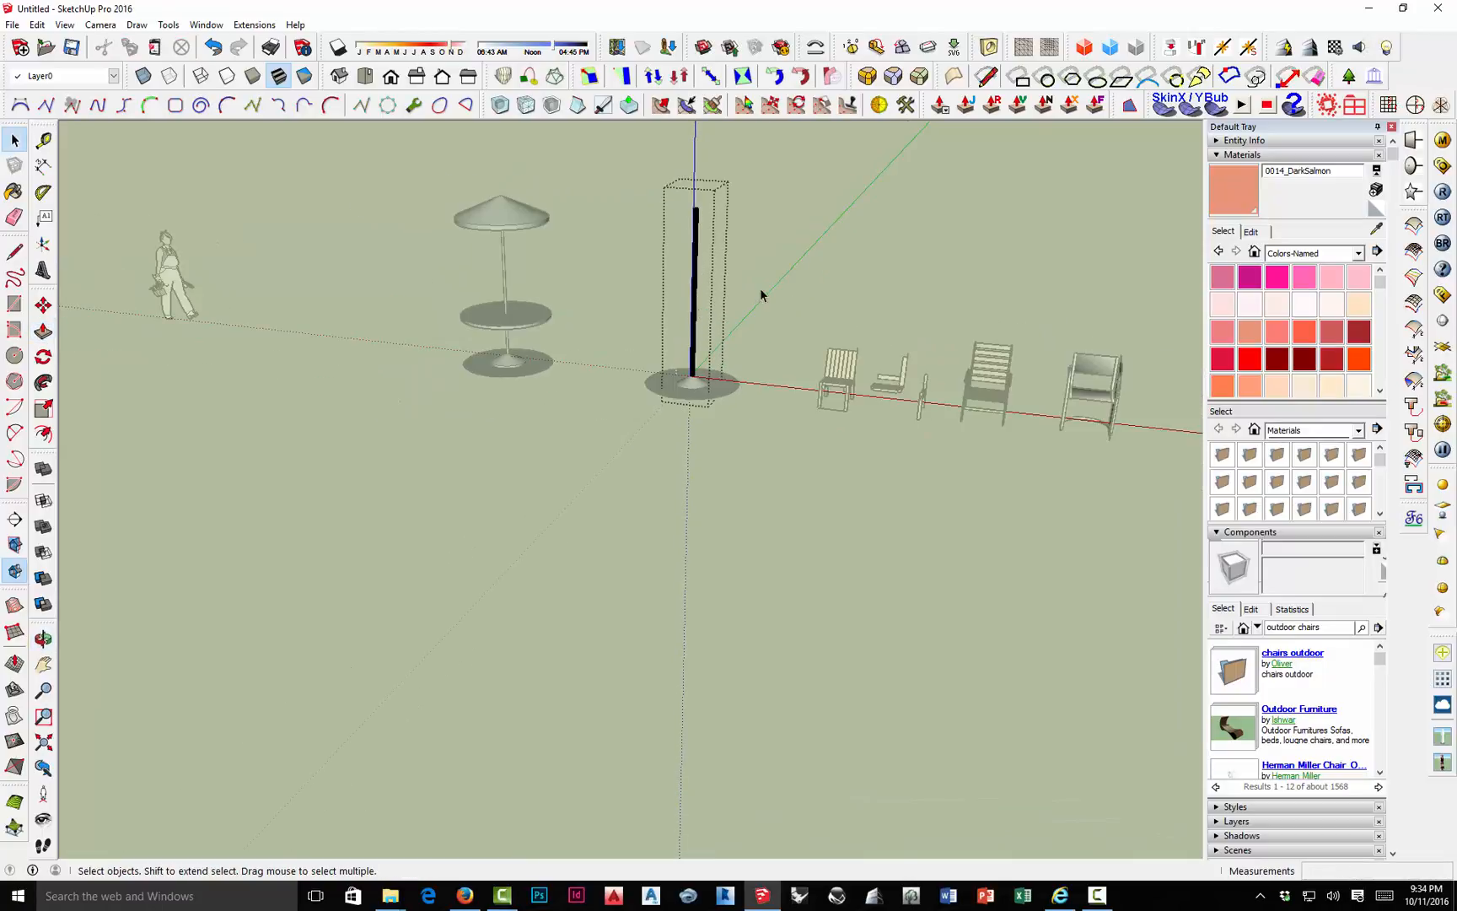
middle_drag(761, 294, 712, 341)
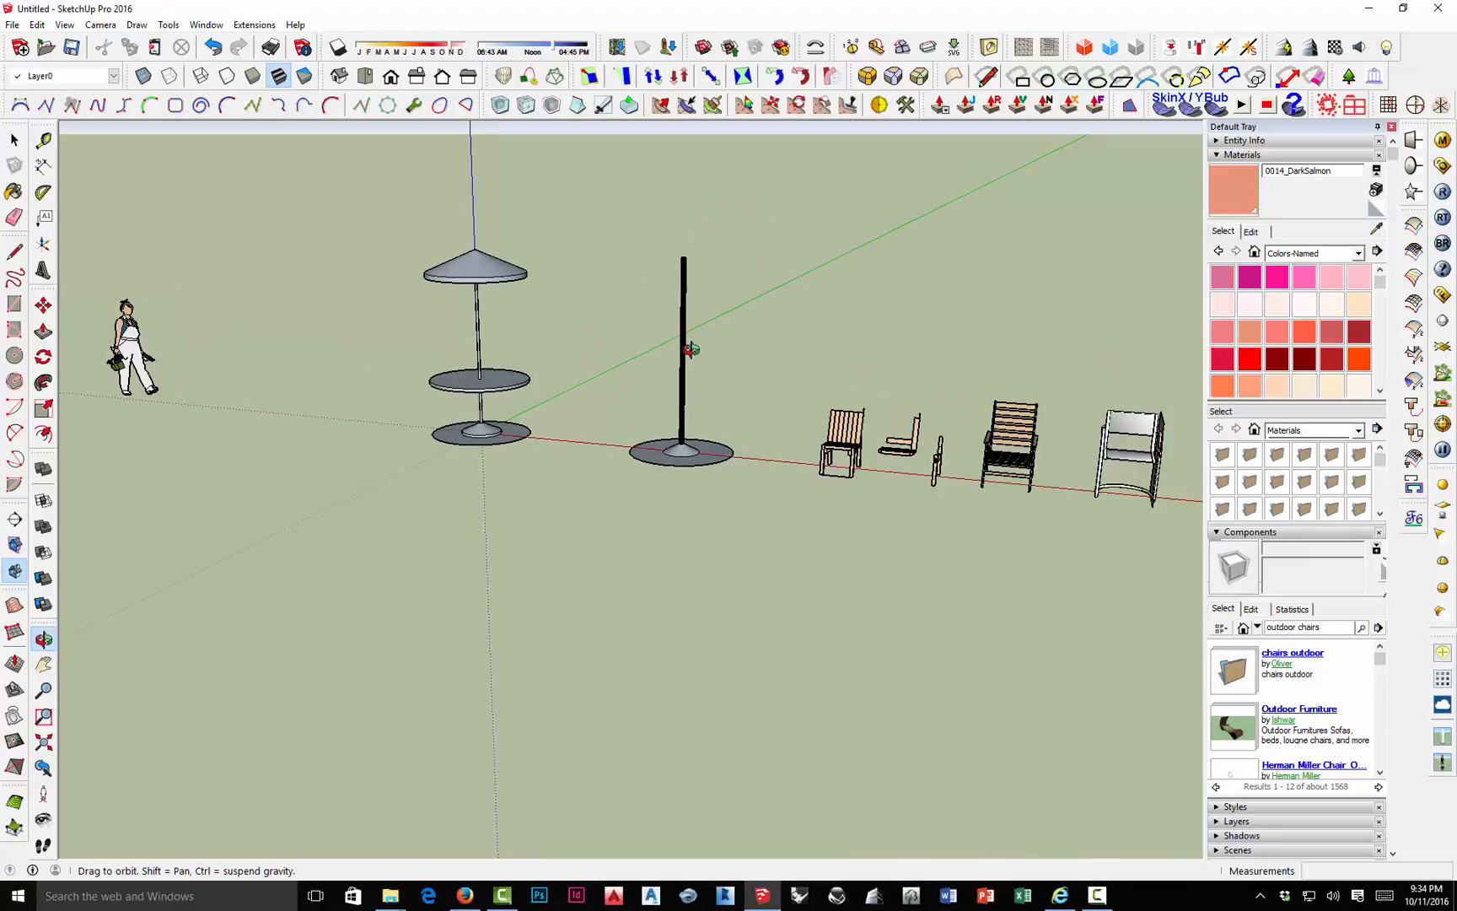
key(space)
Soften the pole's edges inside its group with smooth normals, soften coplanar and an angle of about 90.5 degrees.
scroll(685, 374, up, 3)
scroll(674, 413, up, 5)
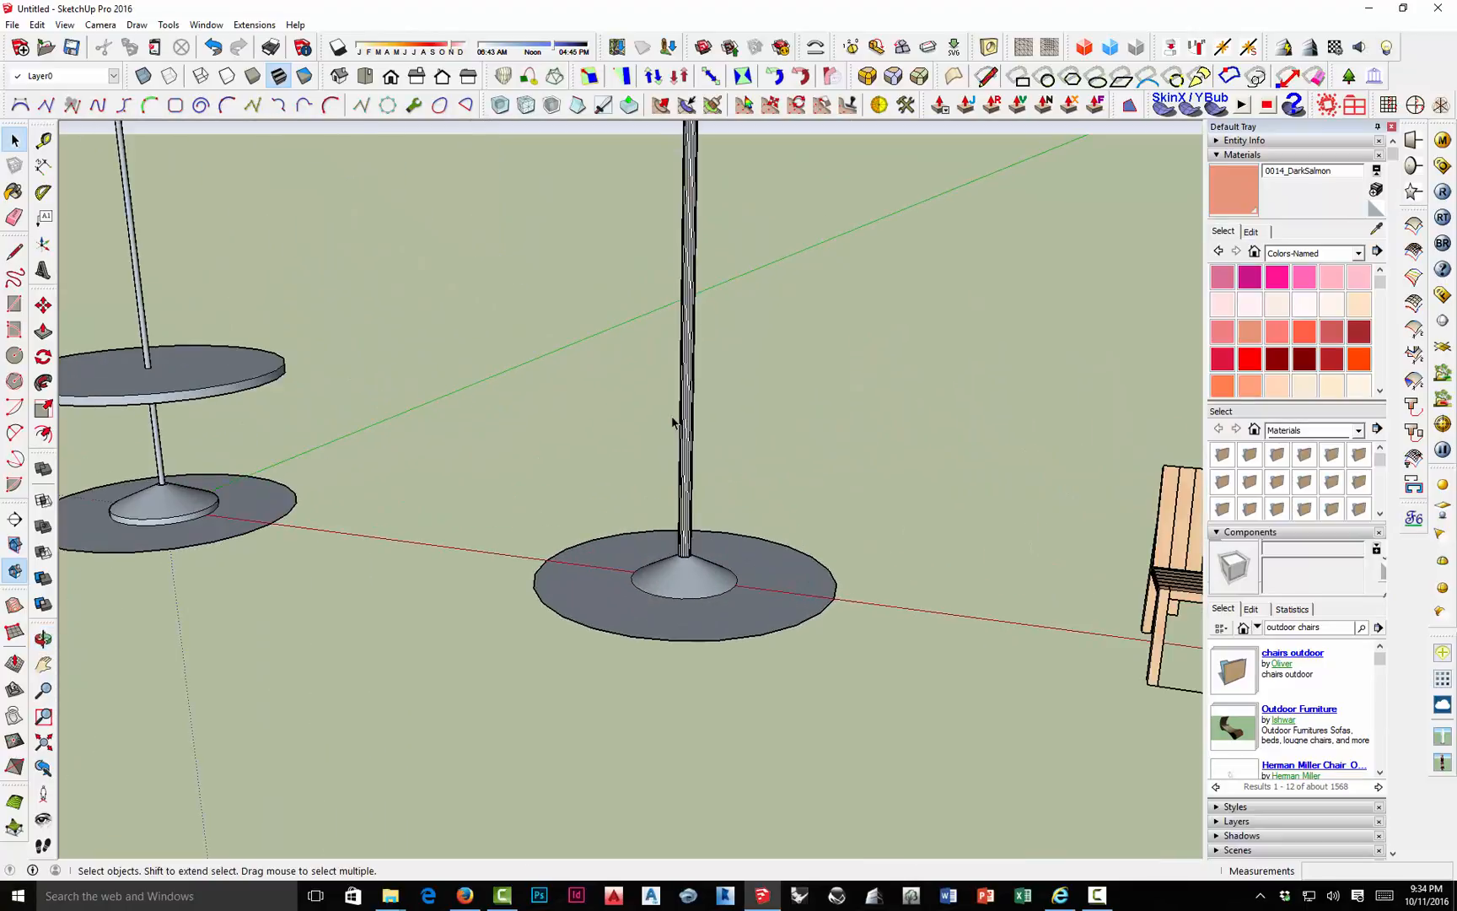
click(686, 382)
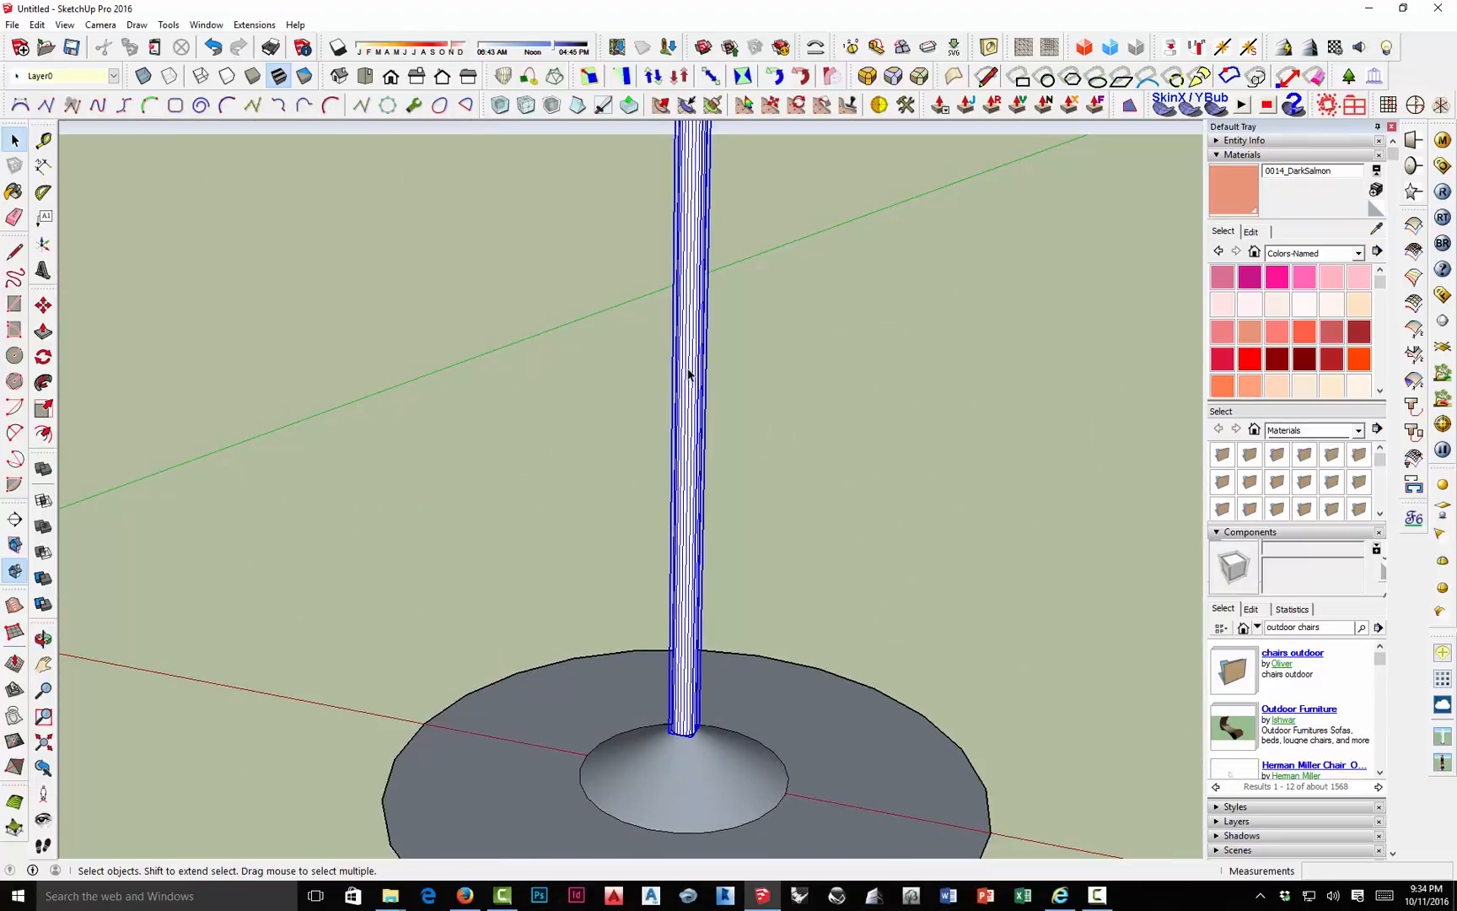
double_click(689, 375)
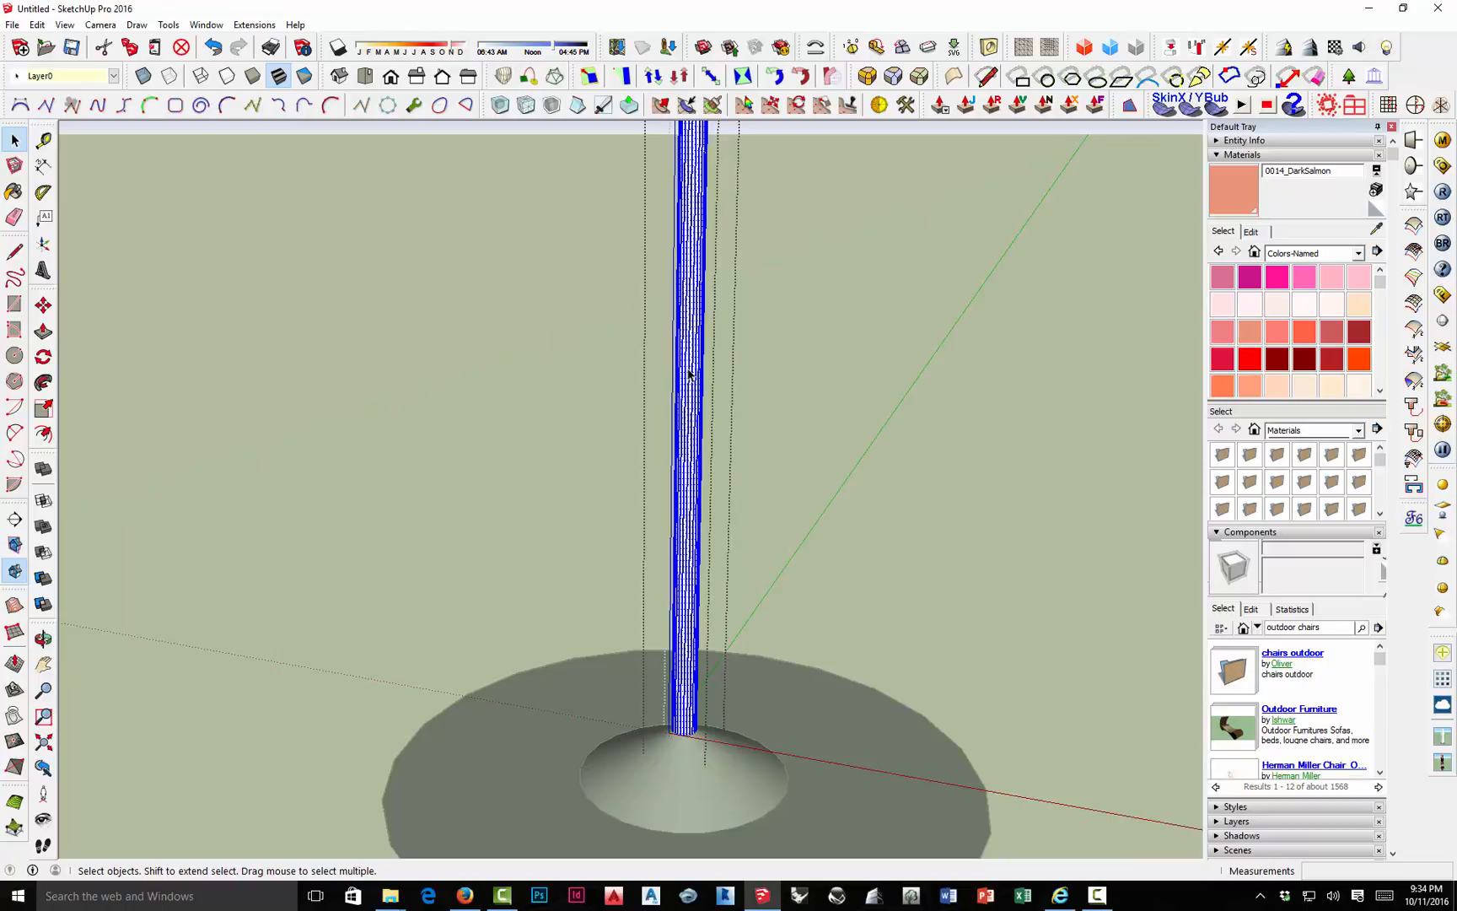
right_click(689, 375)
click(742, 568)
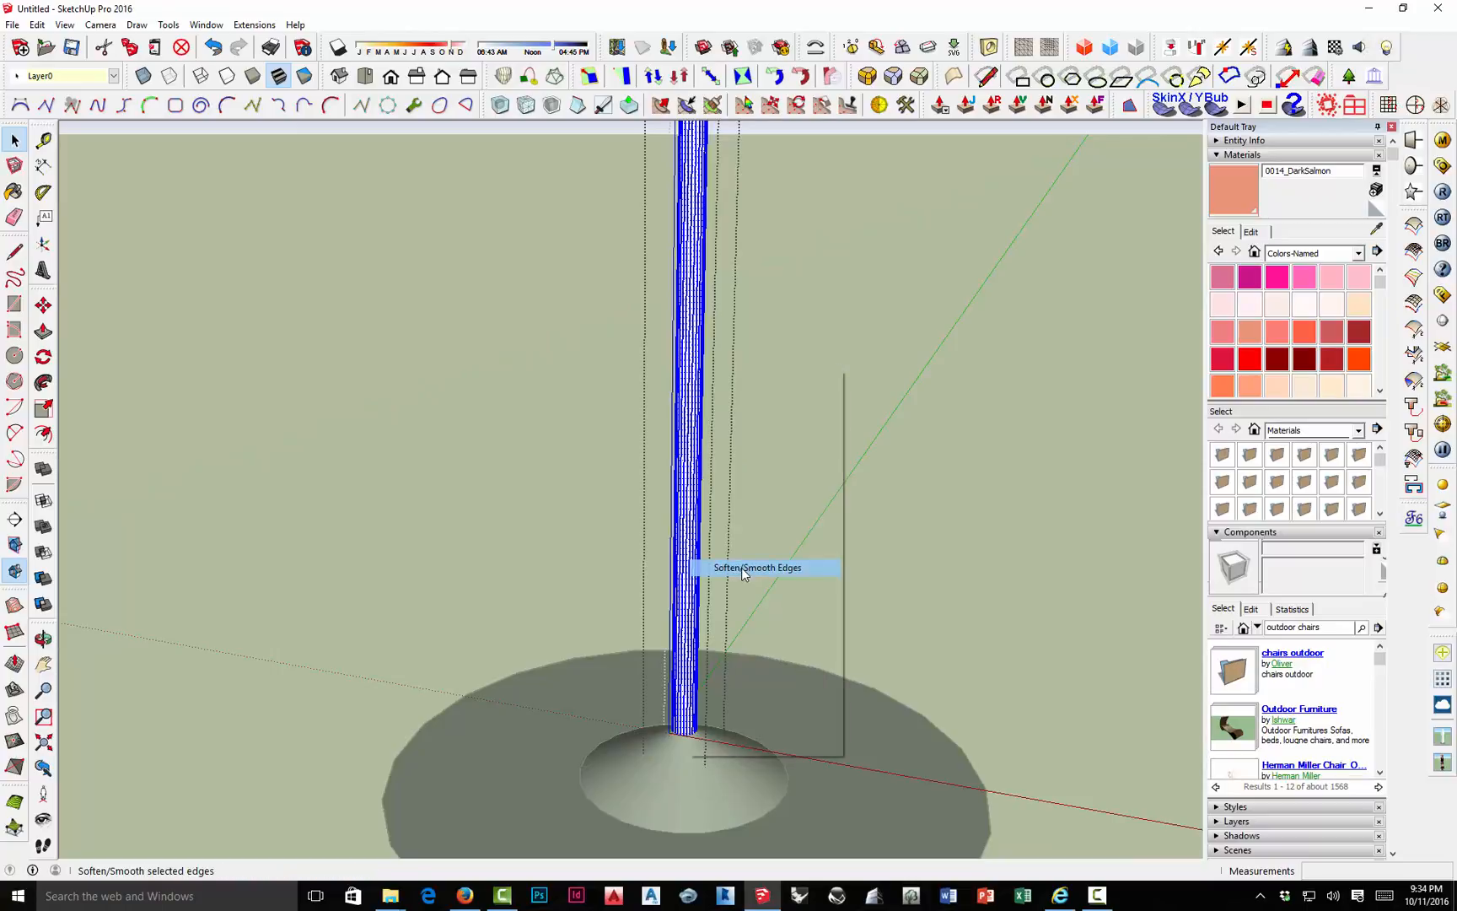
click(1217, 845)
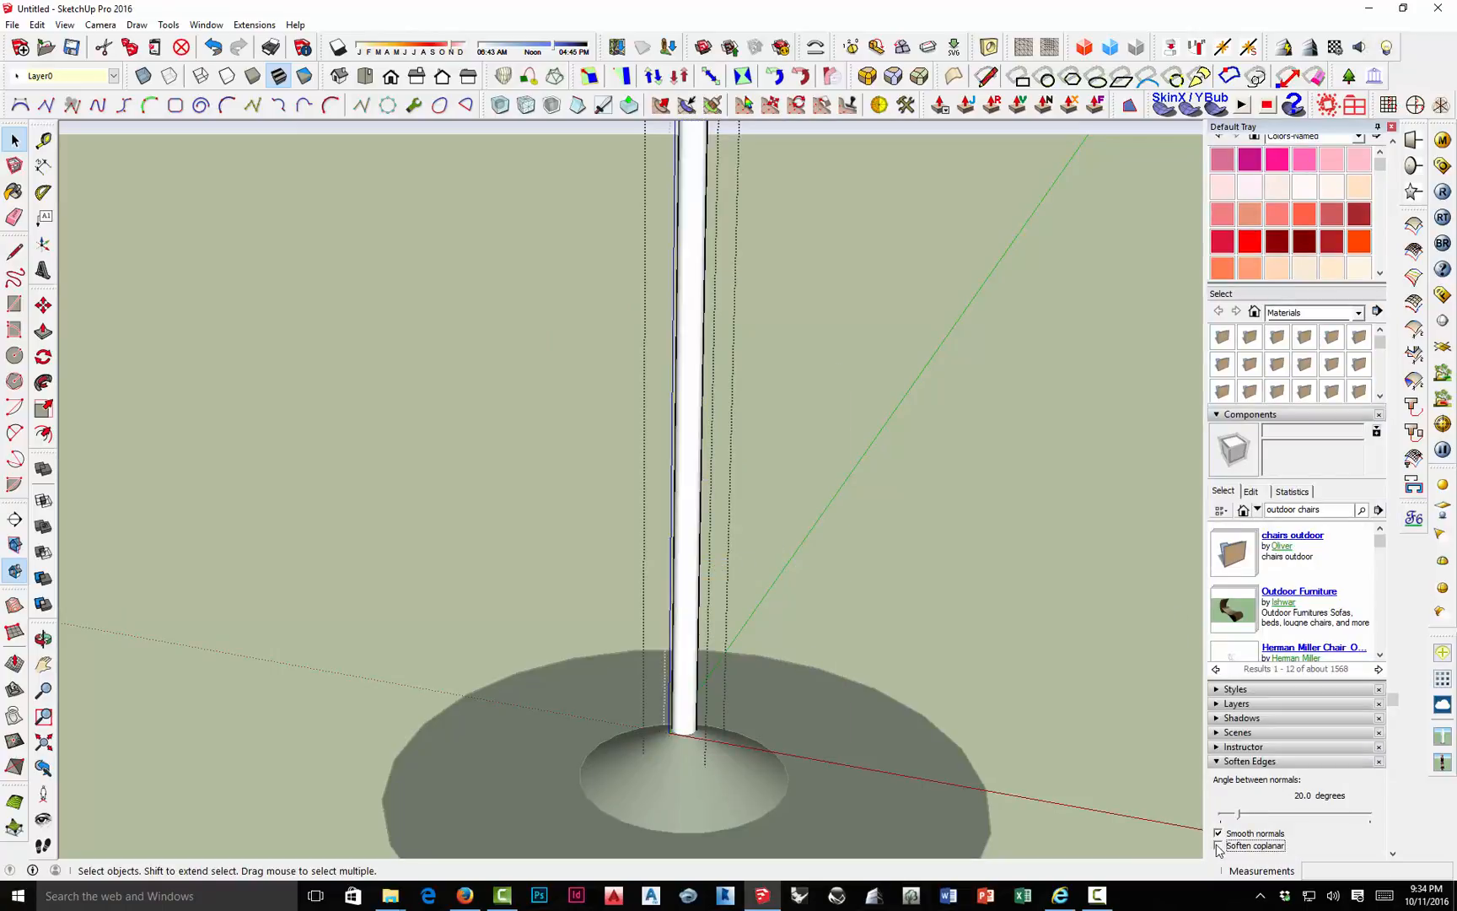
drag(1238, 815, 1297, 817)
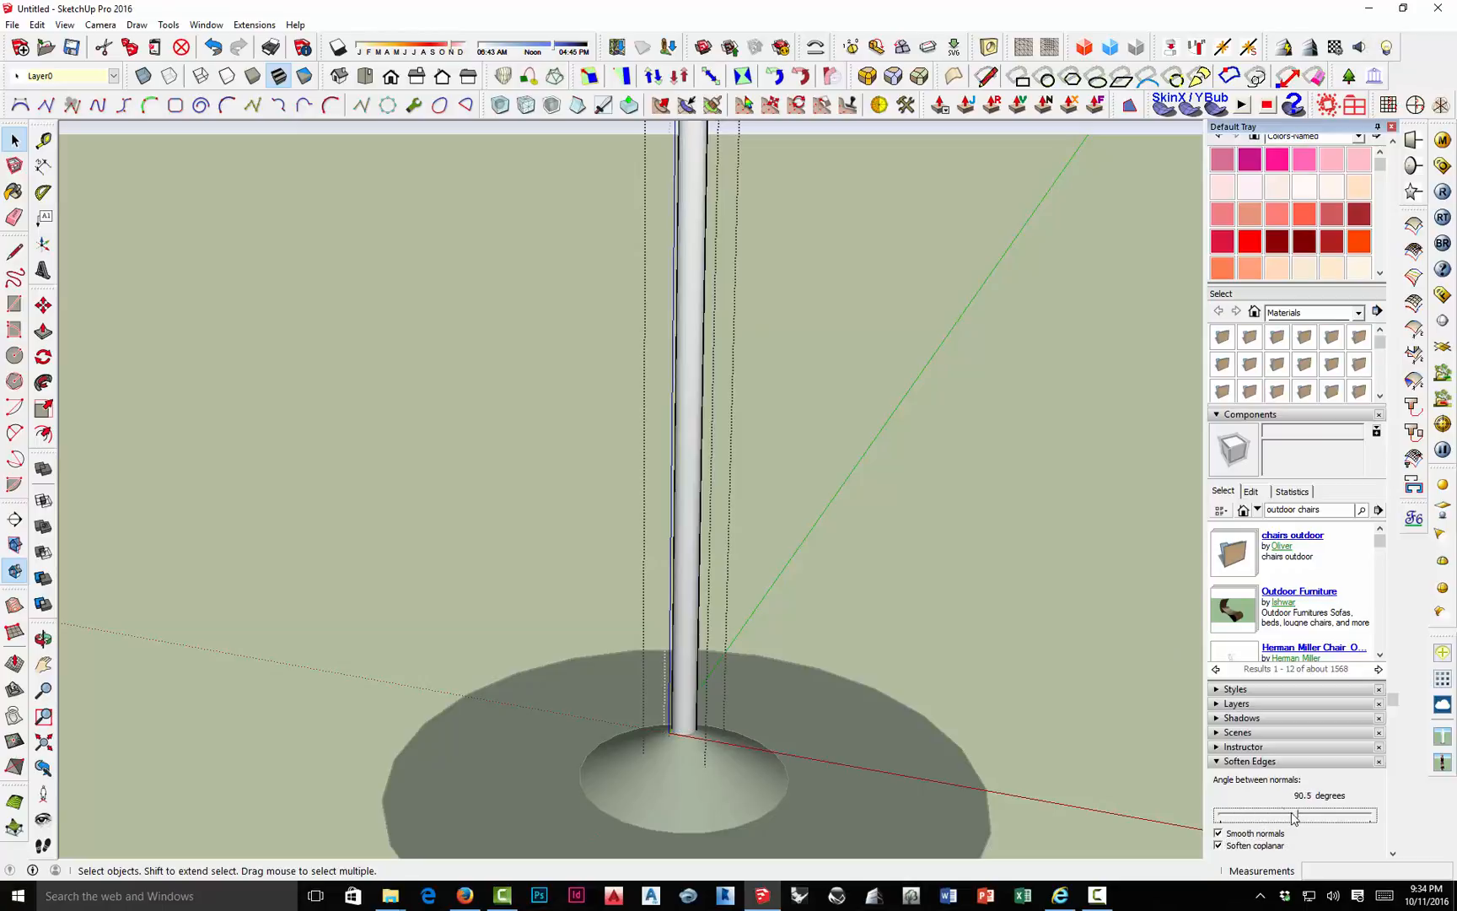
click(874, 530)
scroll(791, 467, down, 10)
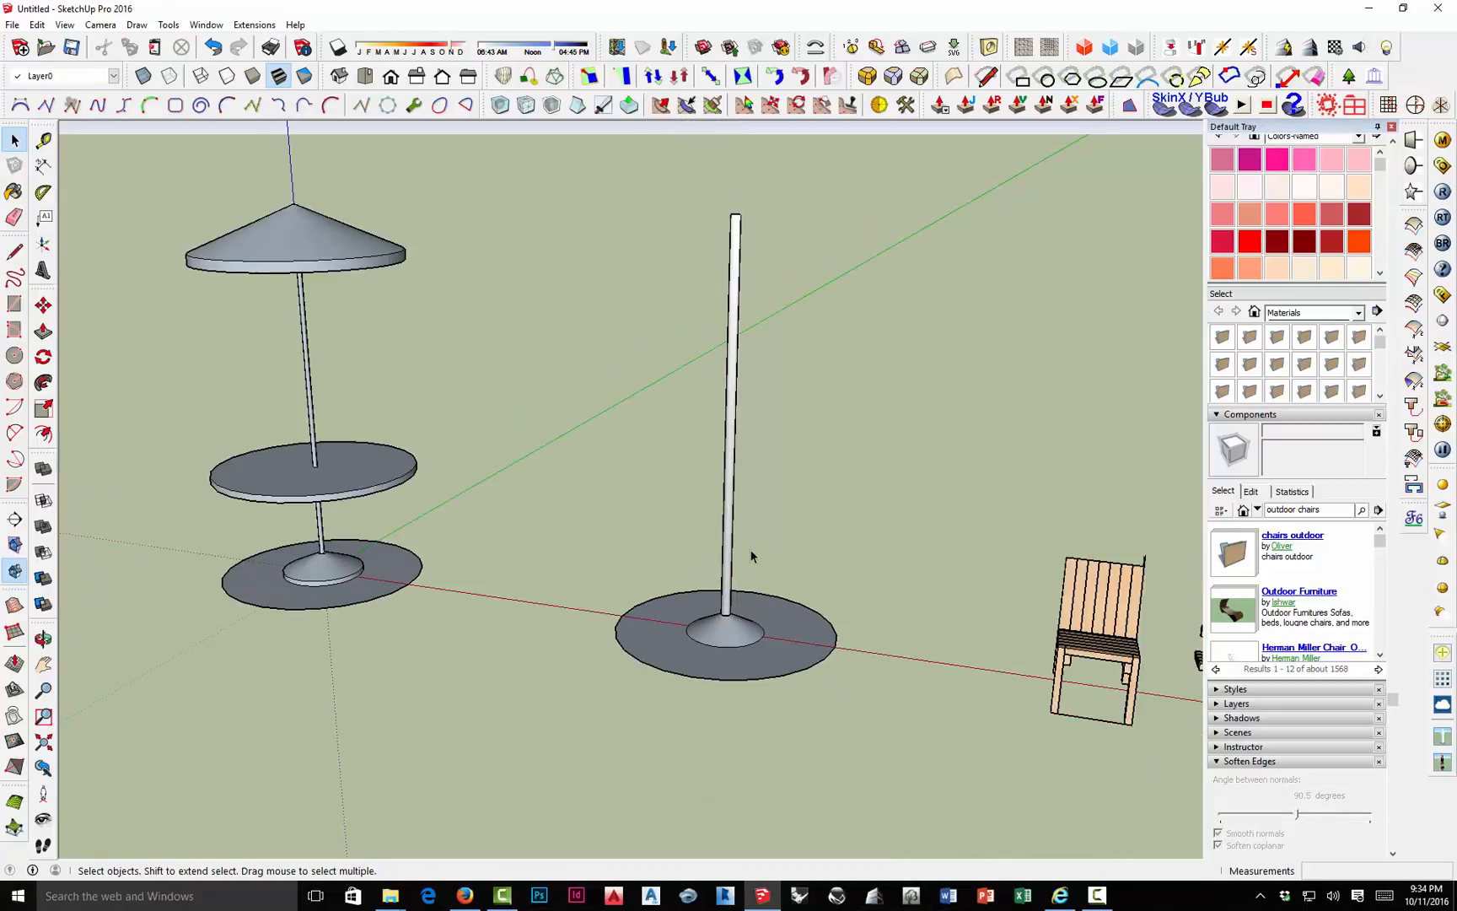
Group the ring-shaped face around the conical foot and move it up 3' along the blue axis.
click(772, 646)
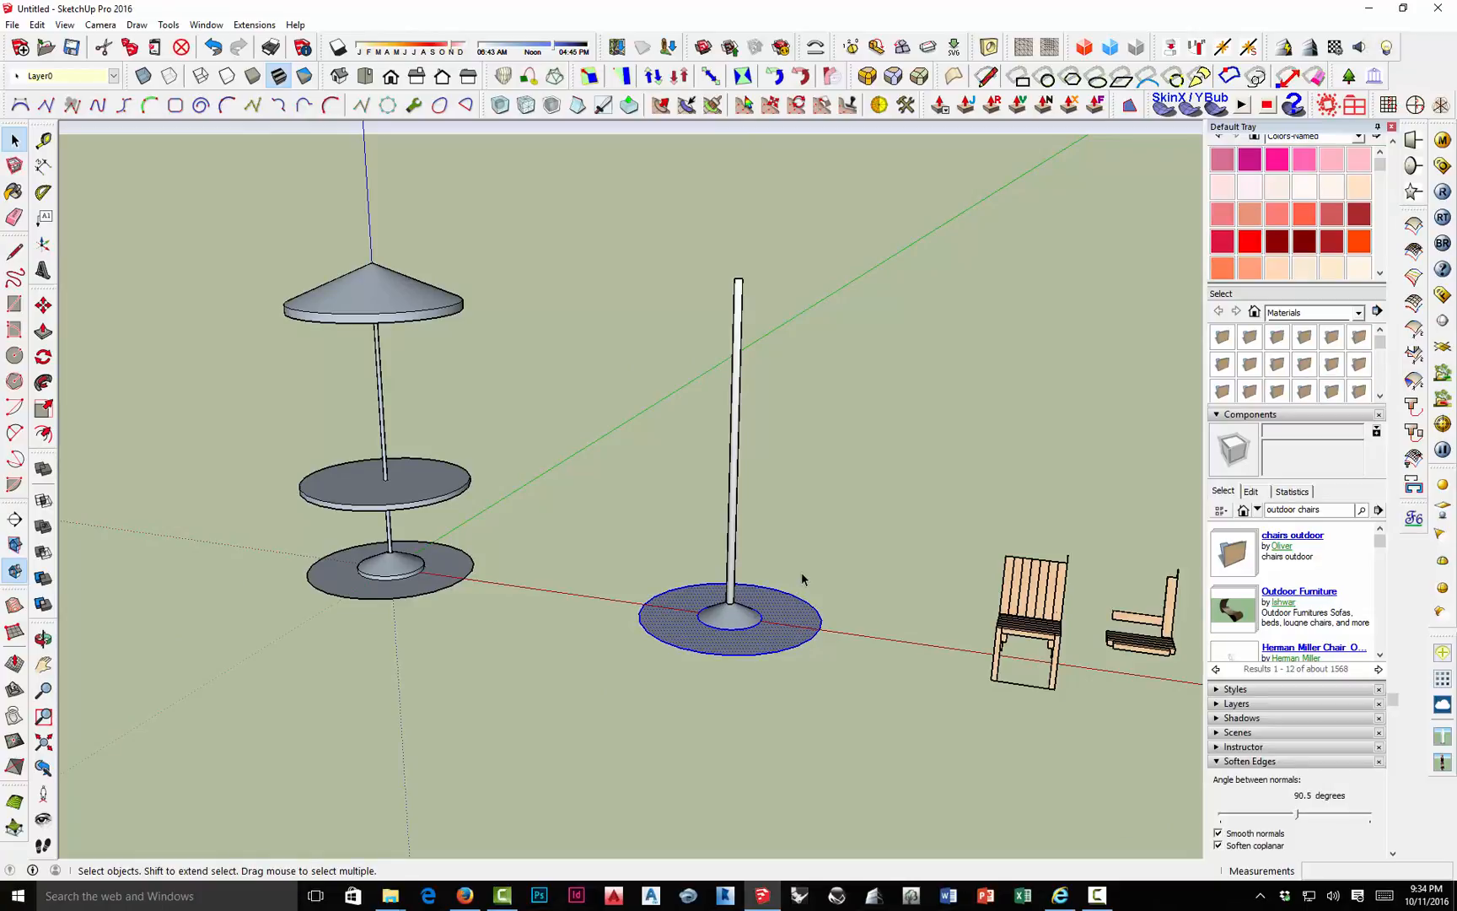
right_click(779, 621)
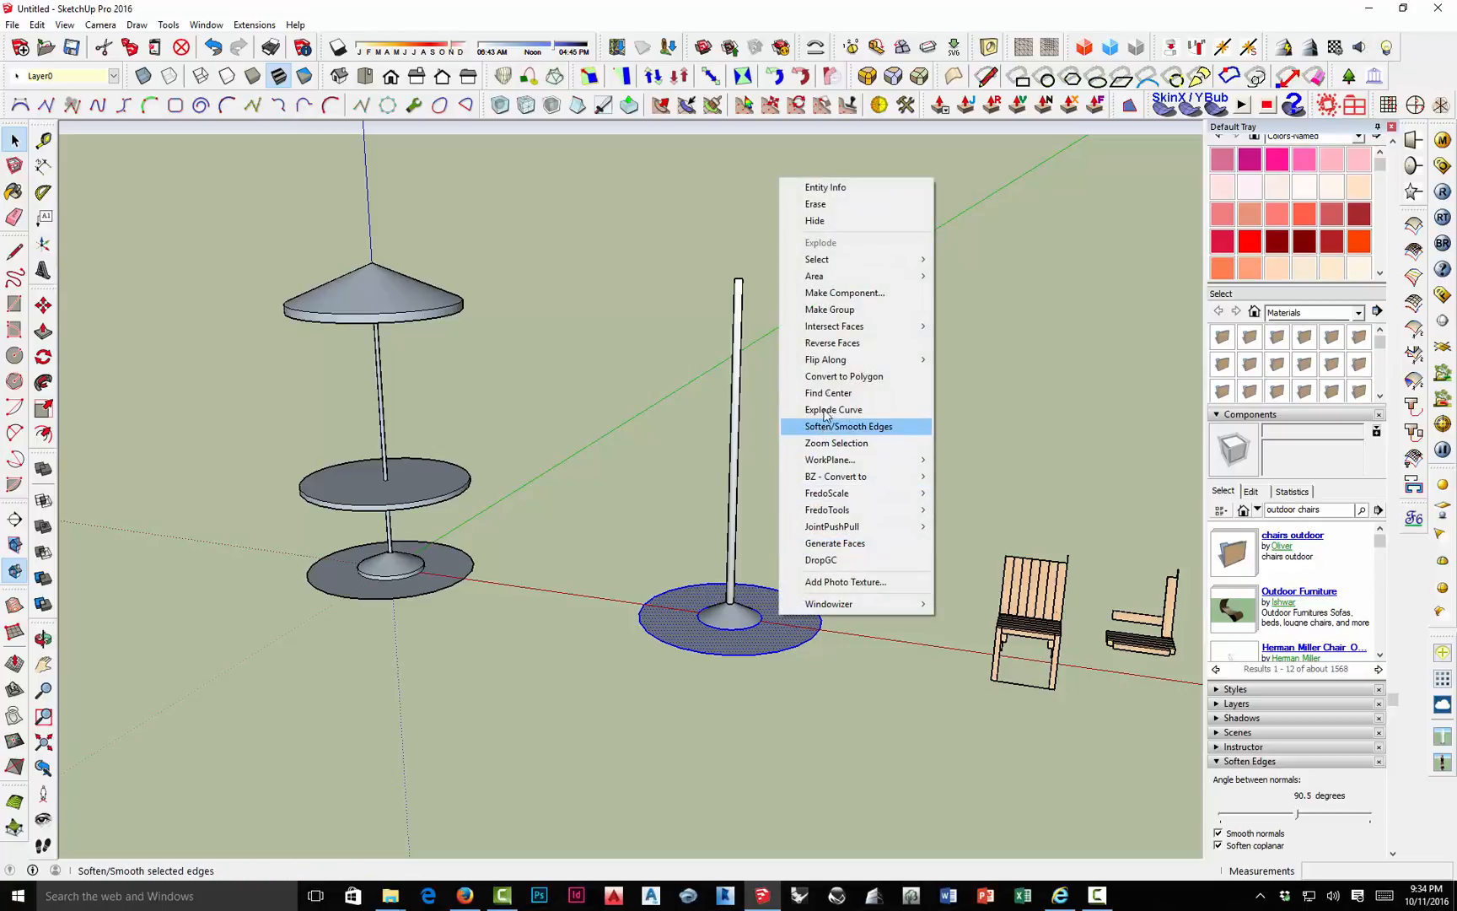
click(824, 310)
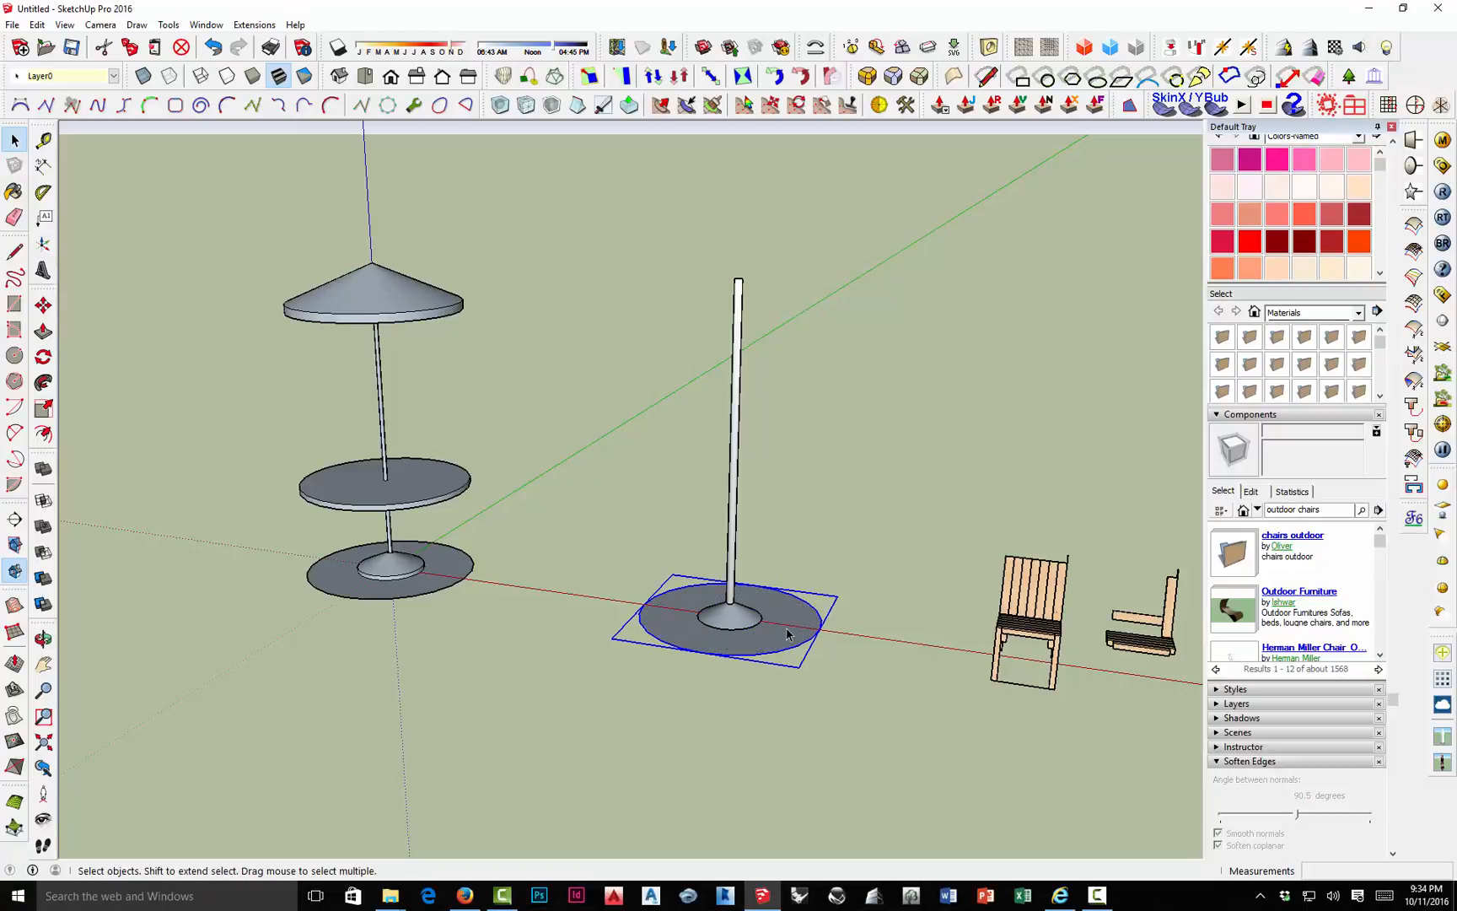
key(m)
click(817, 625)
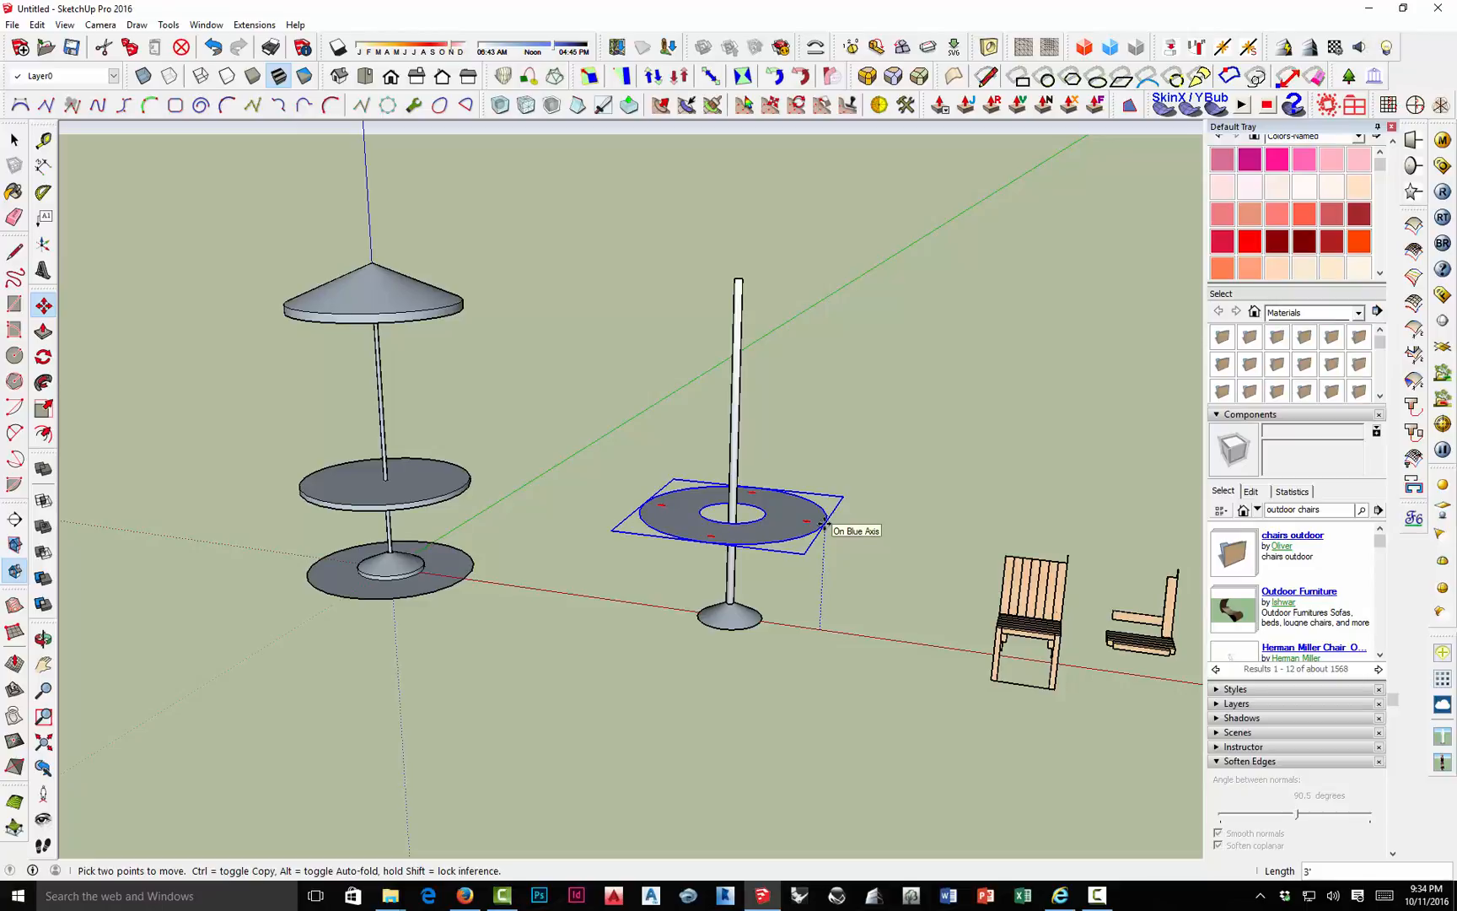
click(822, 522)
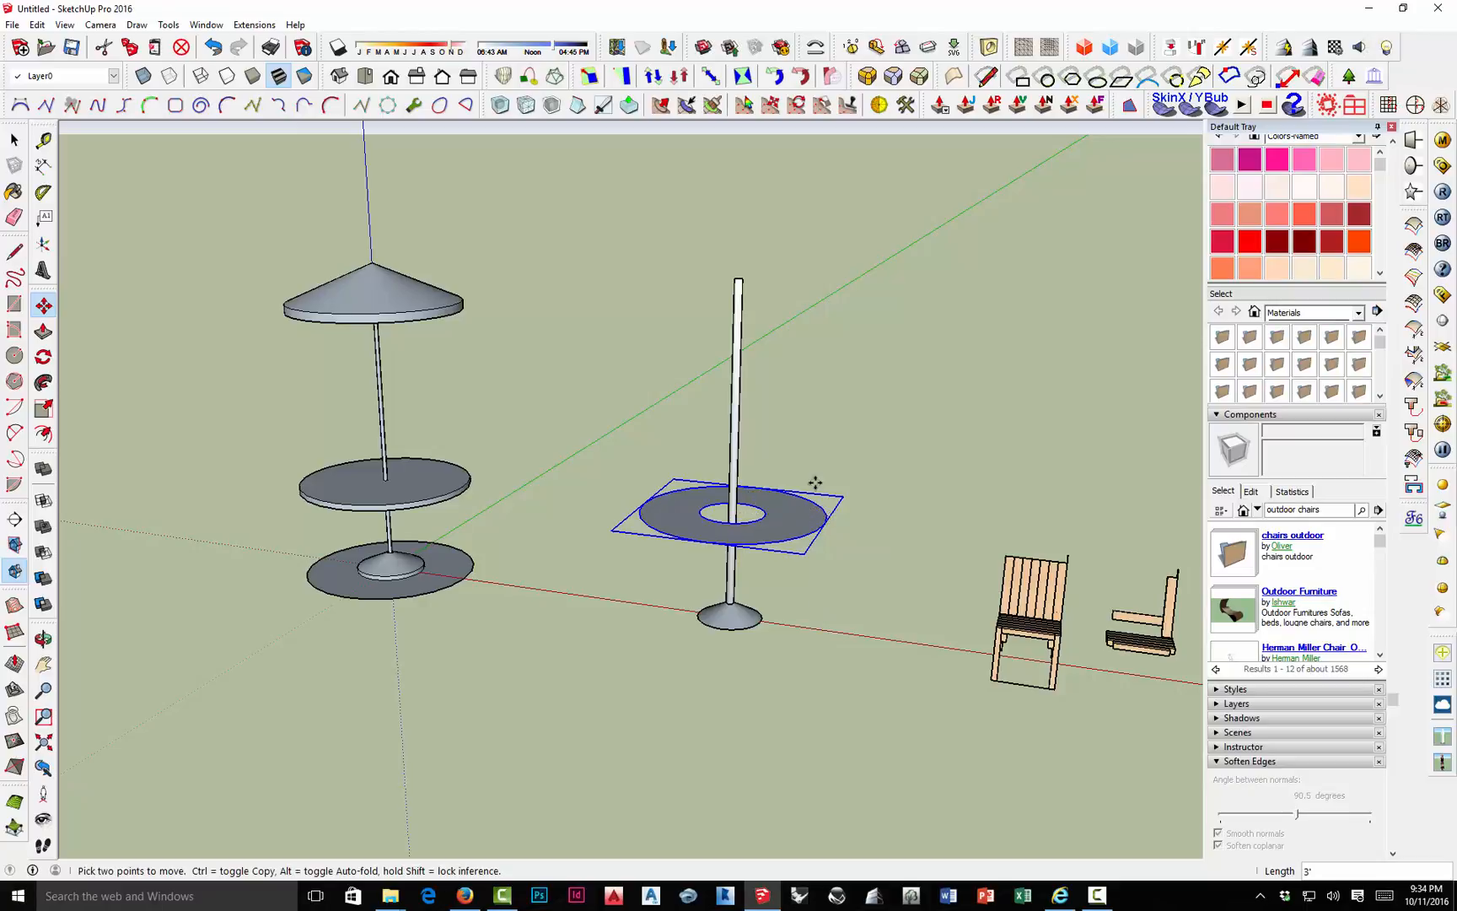
Inside the raised ring's group, draw a line across the central hole from edge to edge to fill it with a face.
key(space)
double_click(789, 526)
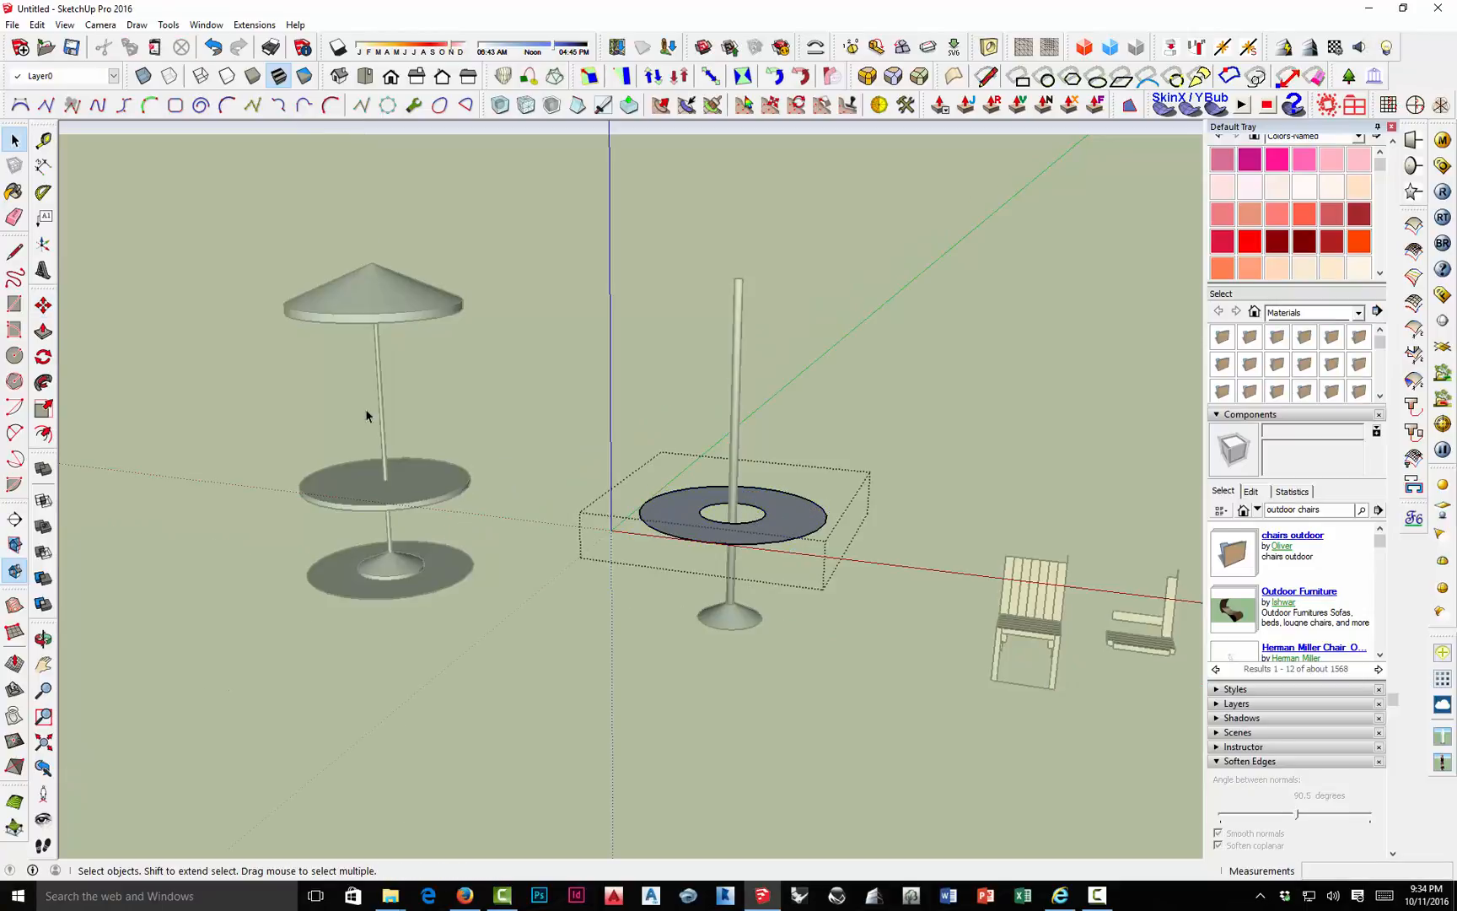
click(15, 249)
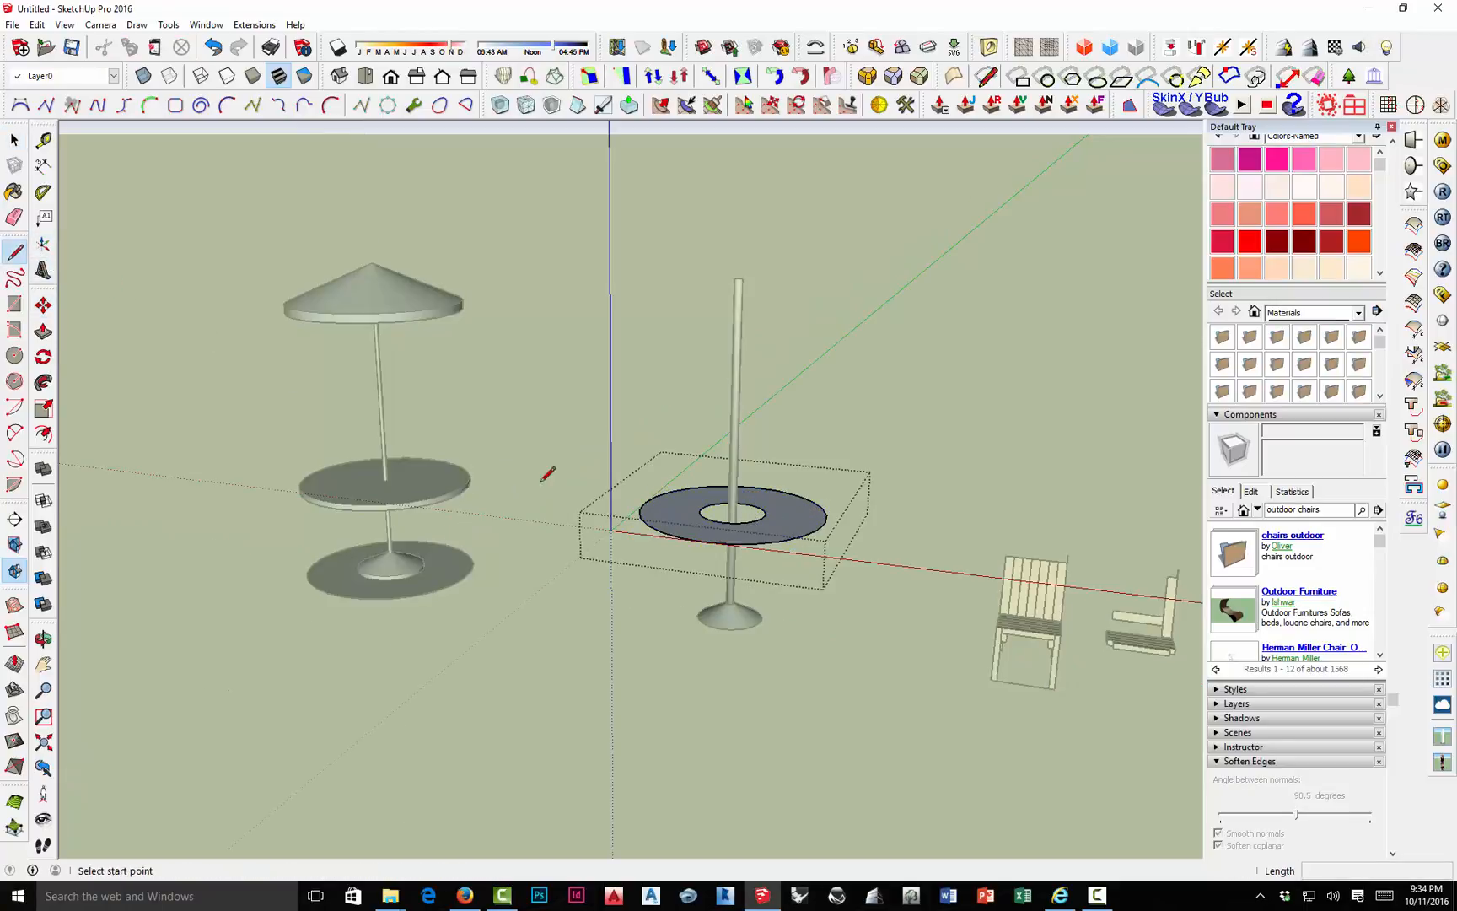
scroll(641, 510, up, 5)
click(780, 497)
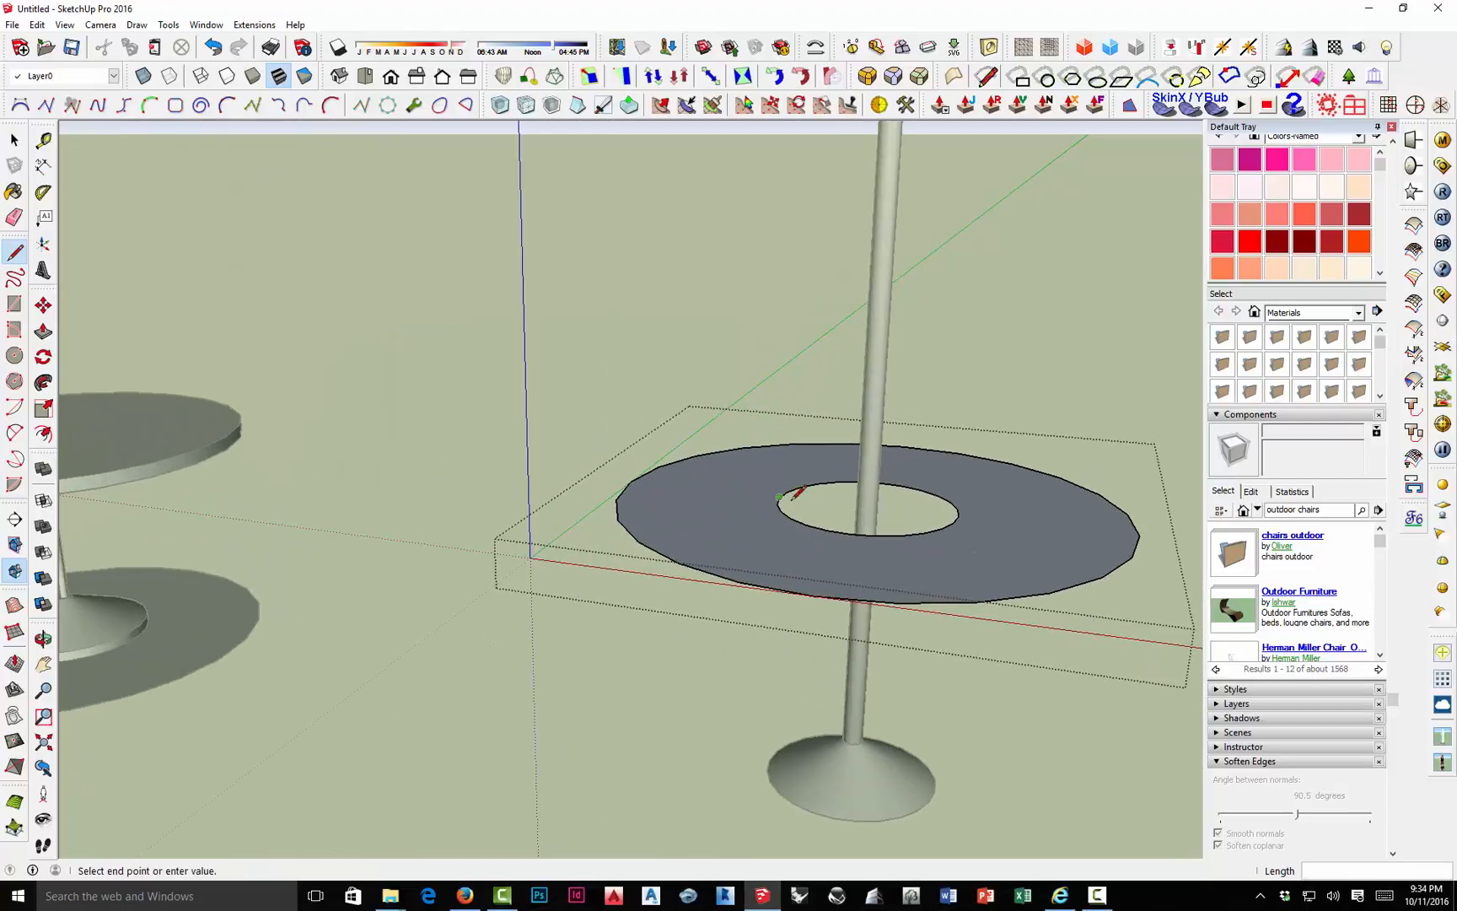
click(960, 514)
key(space)
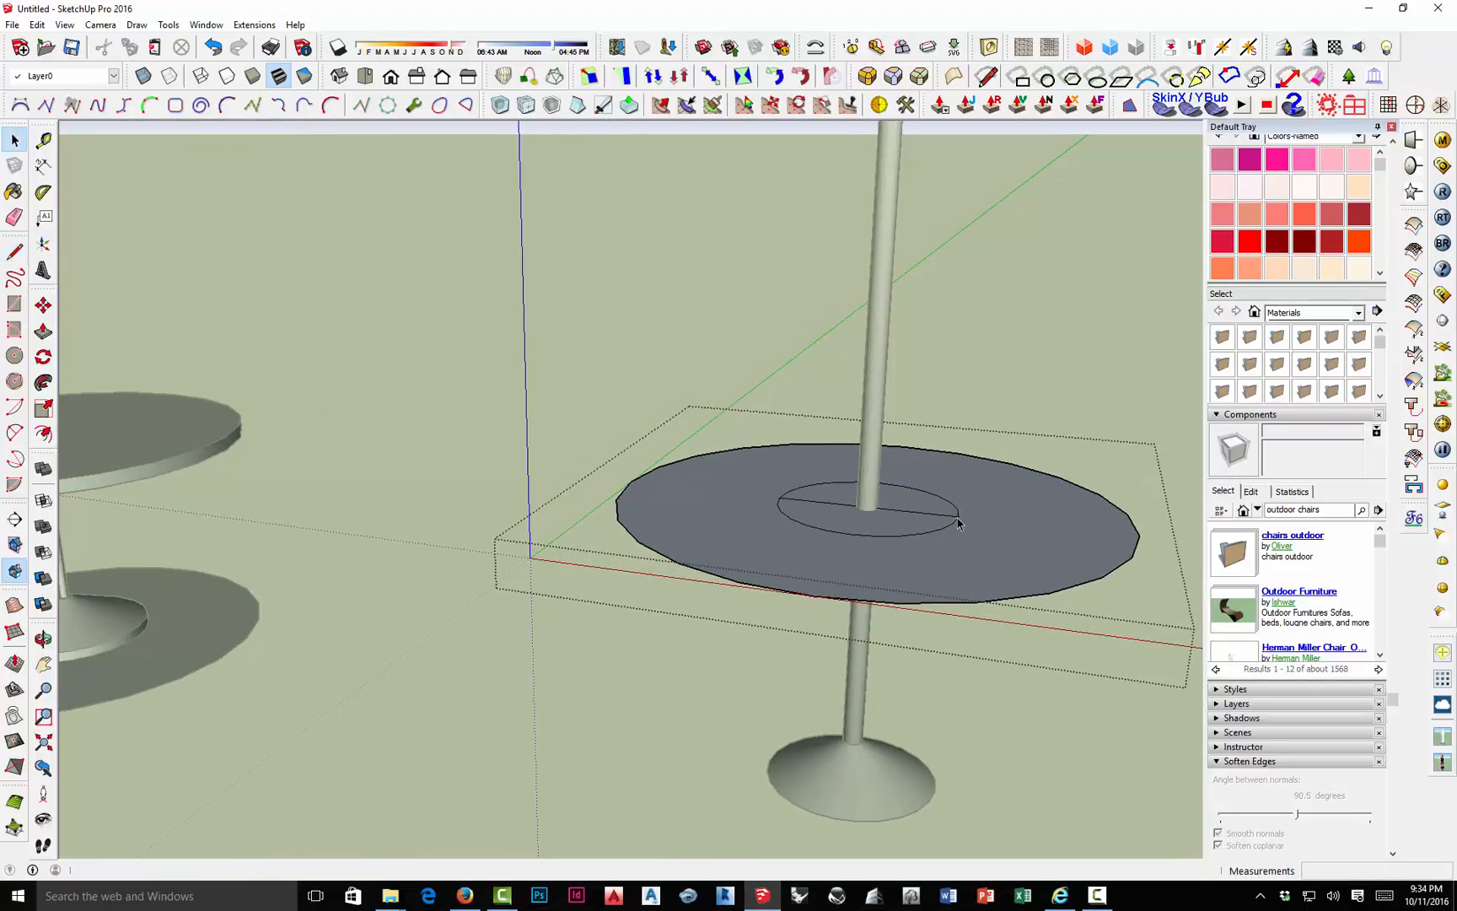
Erase the helper line and the inner circle's edges, keeping the tabletop as one continuous face.
key(e)
mouse_move(913, 493)
mouse_down()
mouse_move(918, 481)
mouse_move(920, 512)
mouse_move(951, 516)
mouse_up()
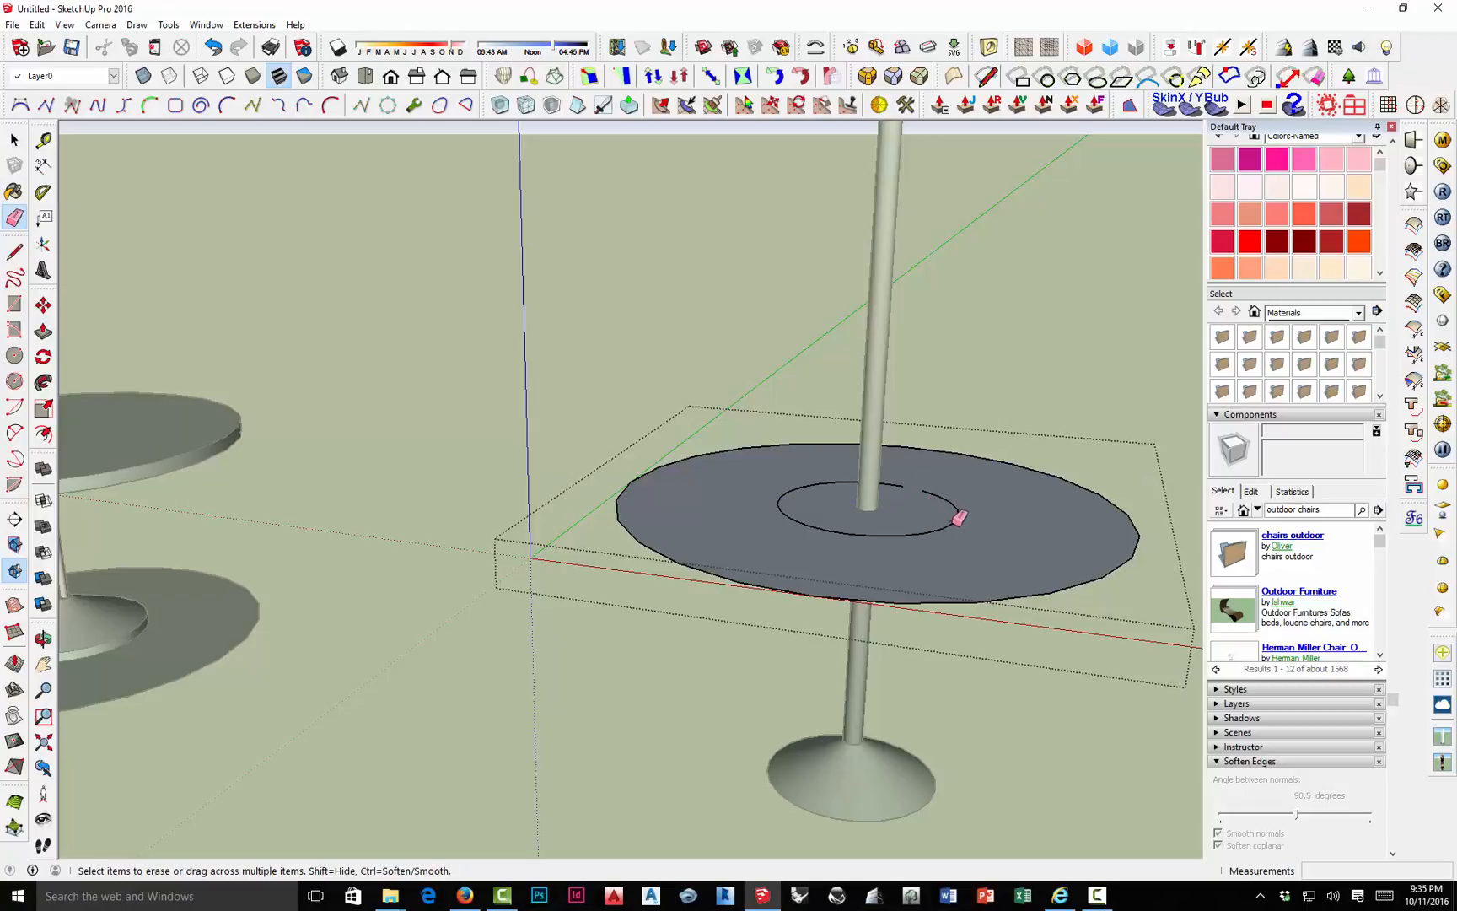
key(ctrl+z)
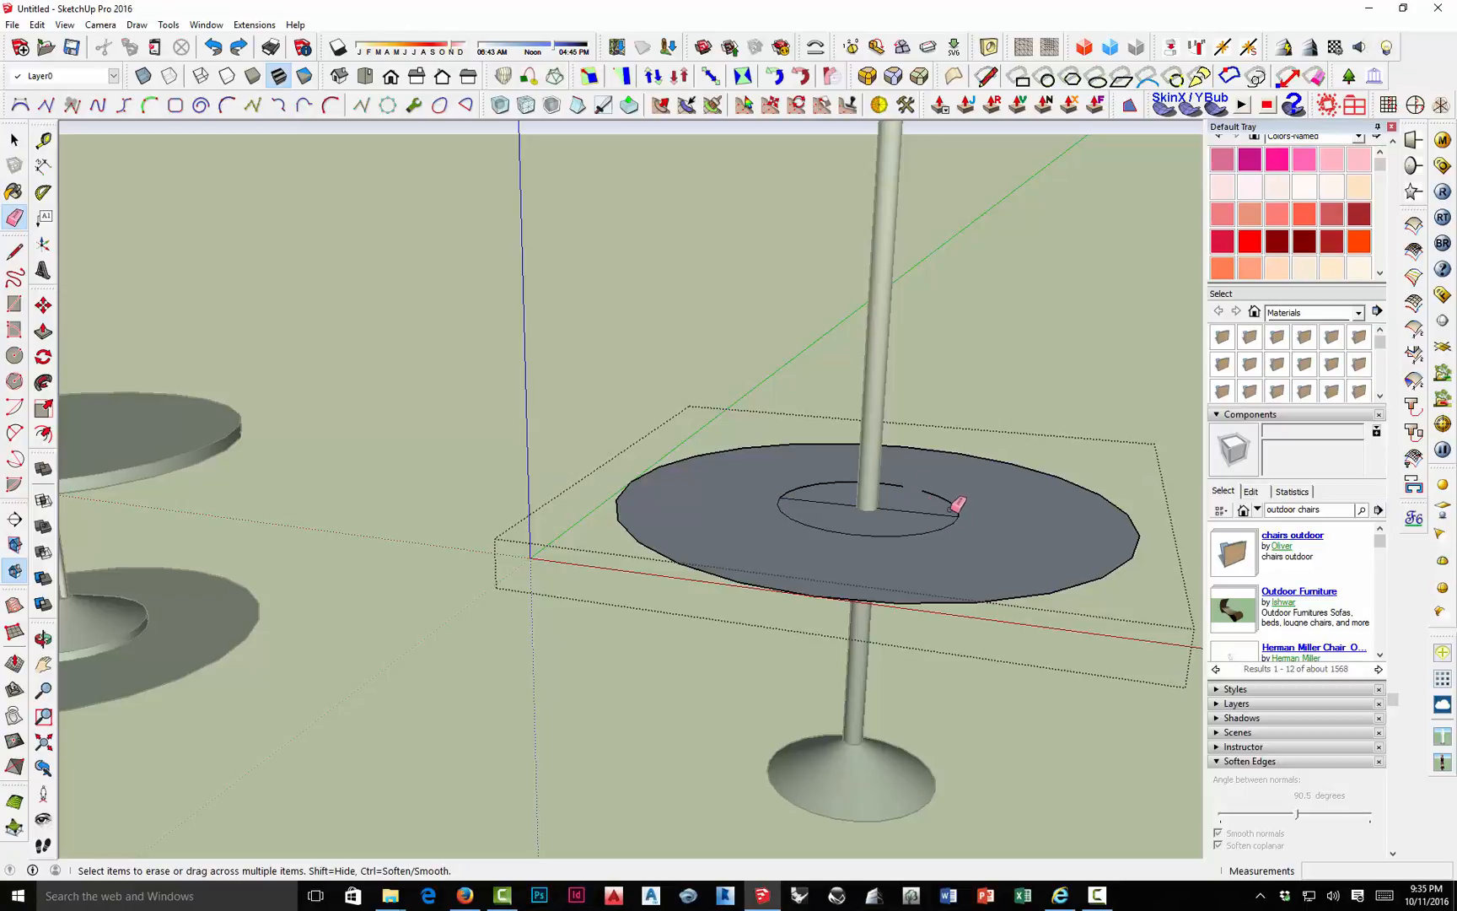
click(909, 507)
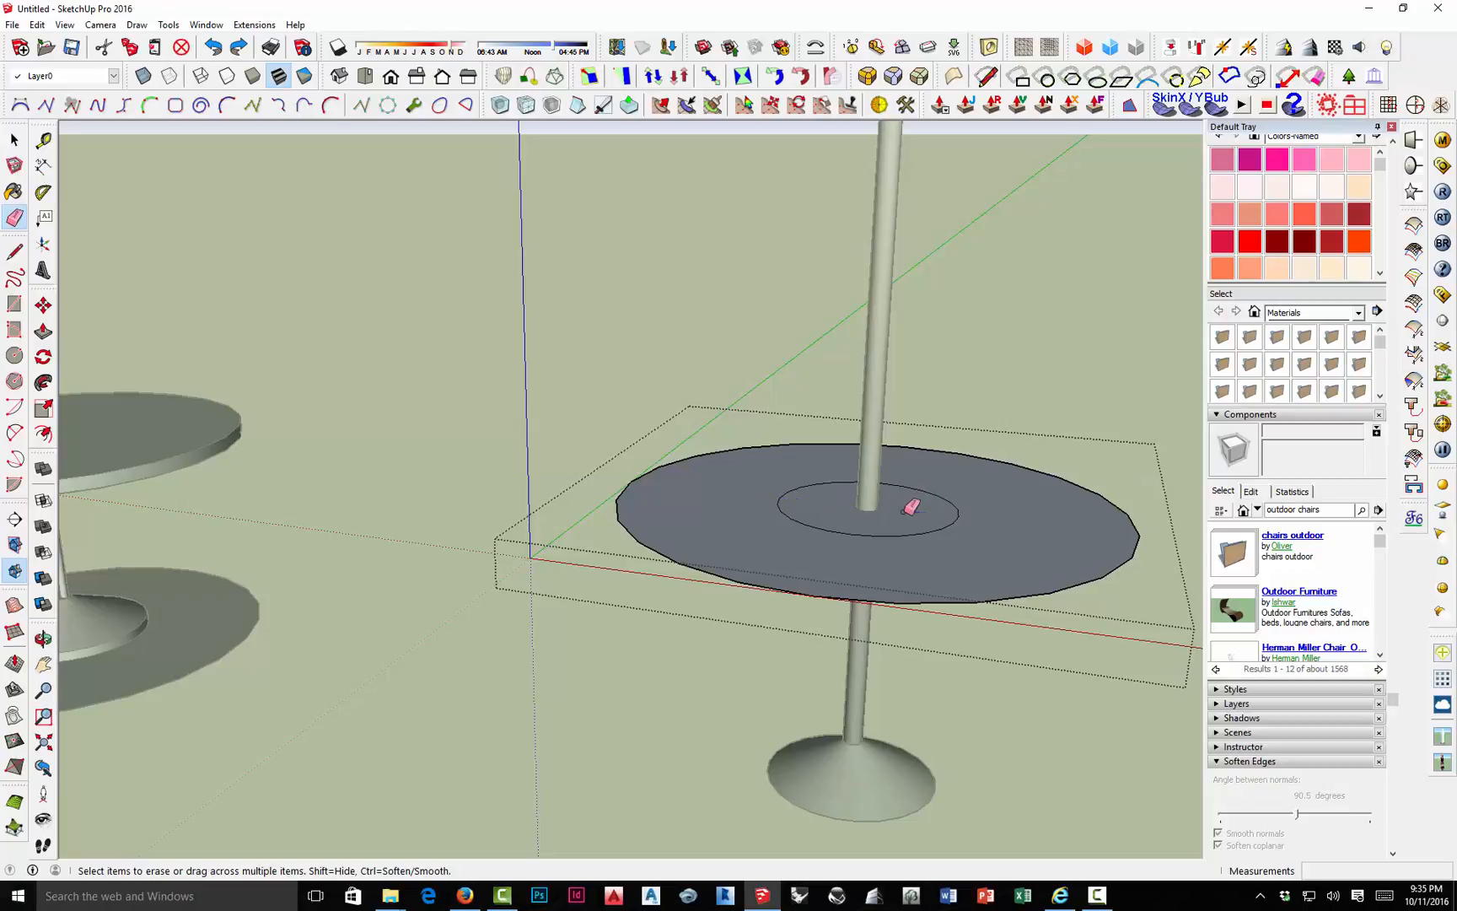
key(space)
double_click(903, 515)
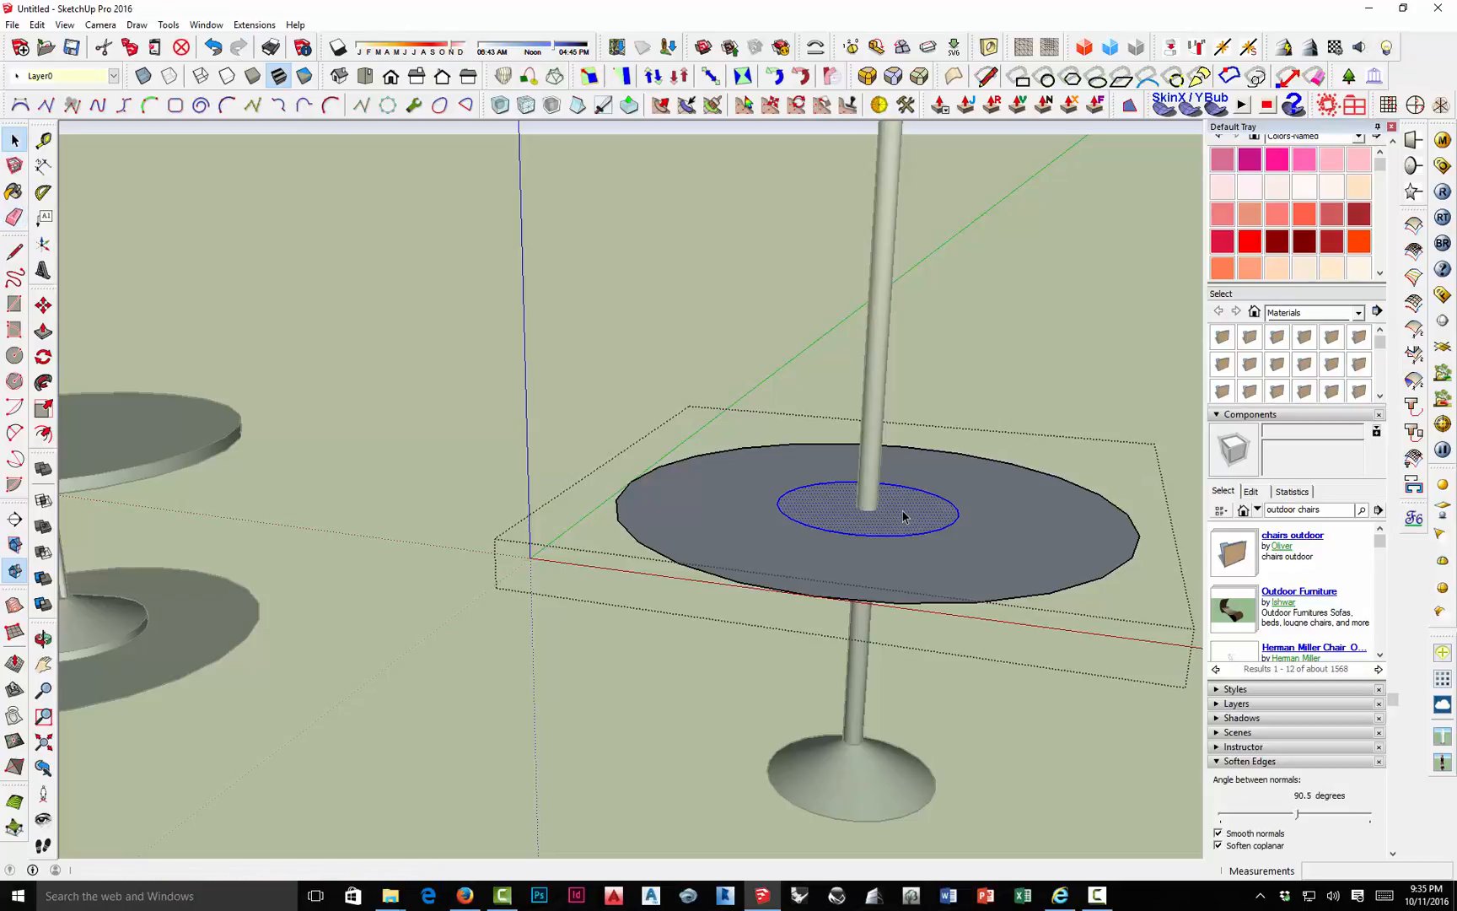
shift+click(903, 516)
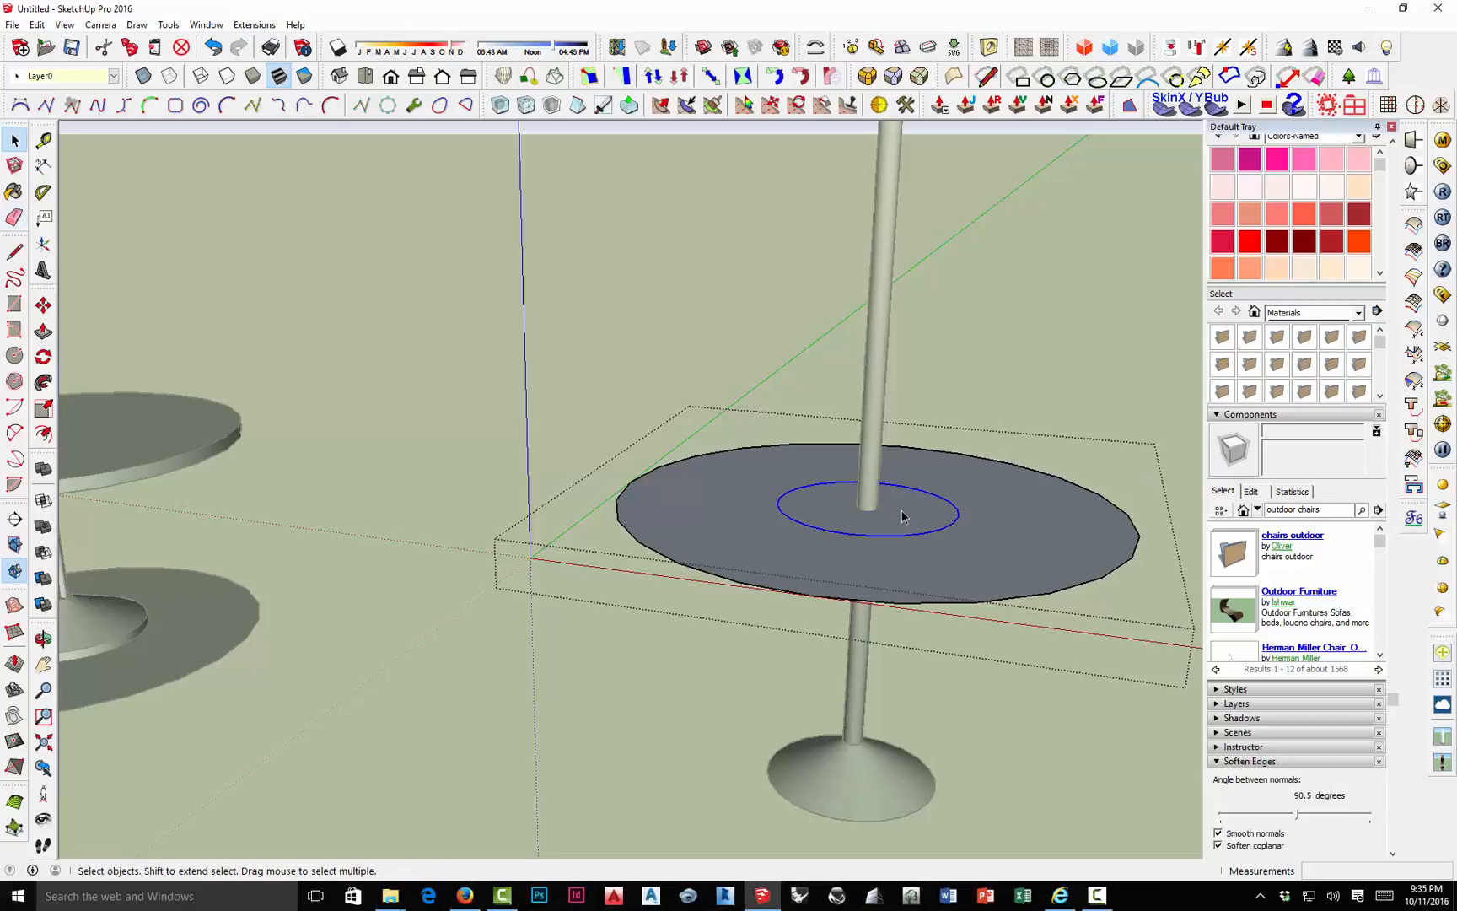
key(Delete)
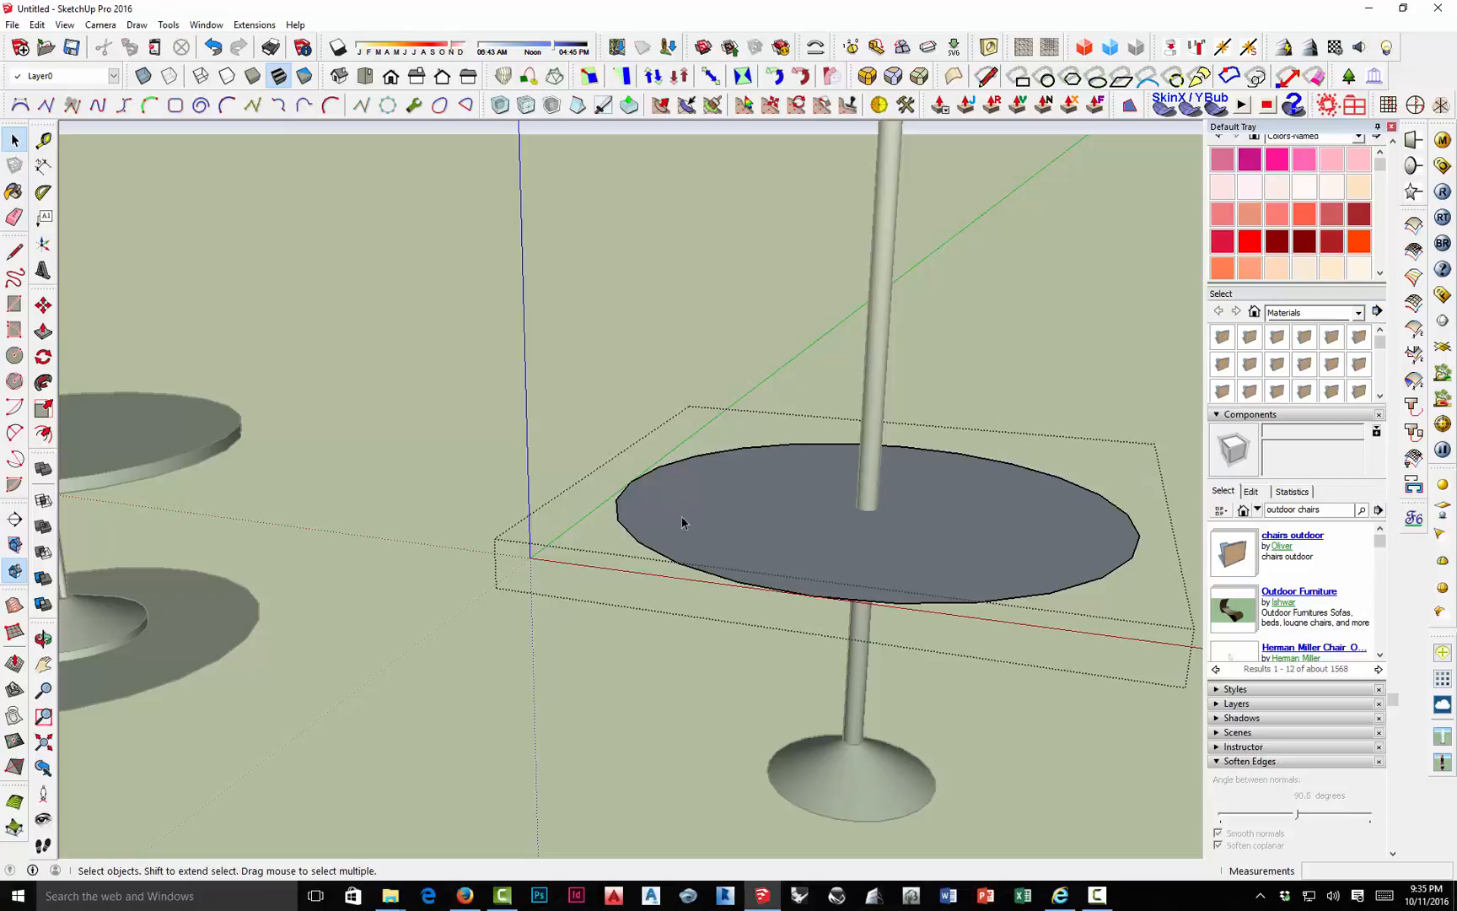
Extrude the tabletop face 2" upward with Push/Pull and leave its group.
key(p)
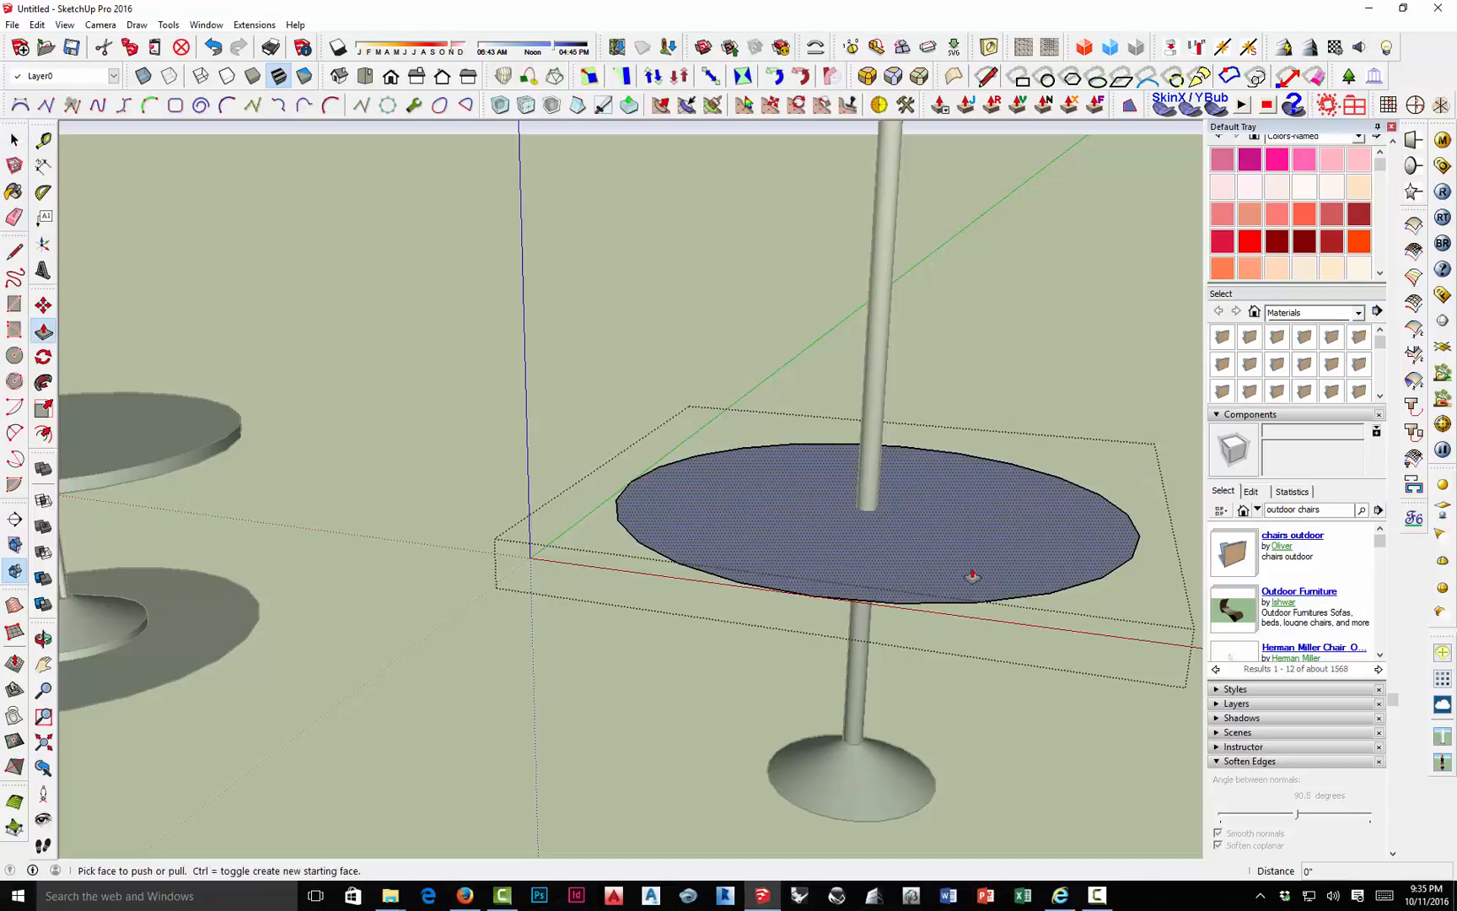
click(974, 571)
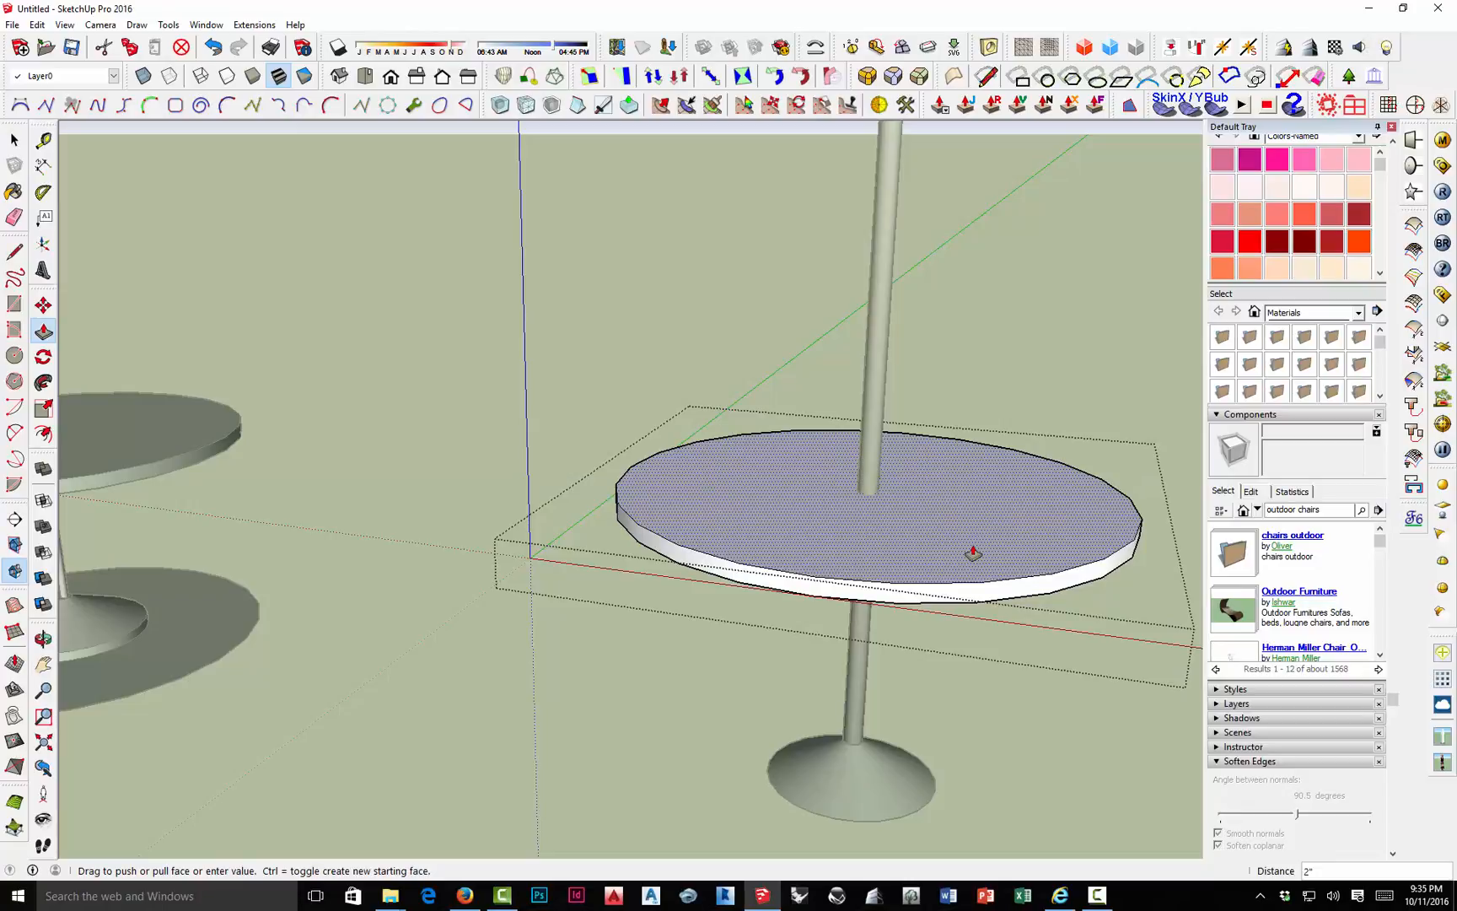
click(974, 552)
scroll(835, 539, down, 5)
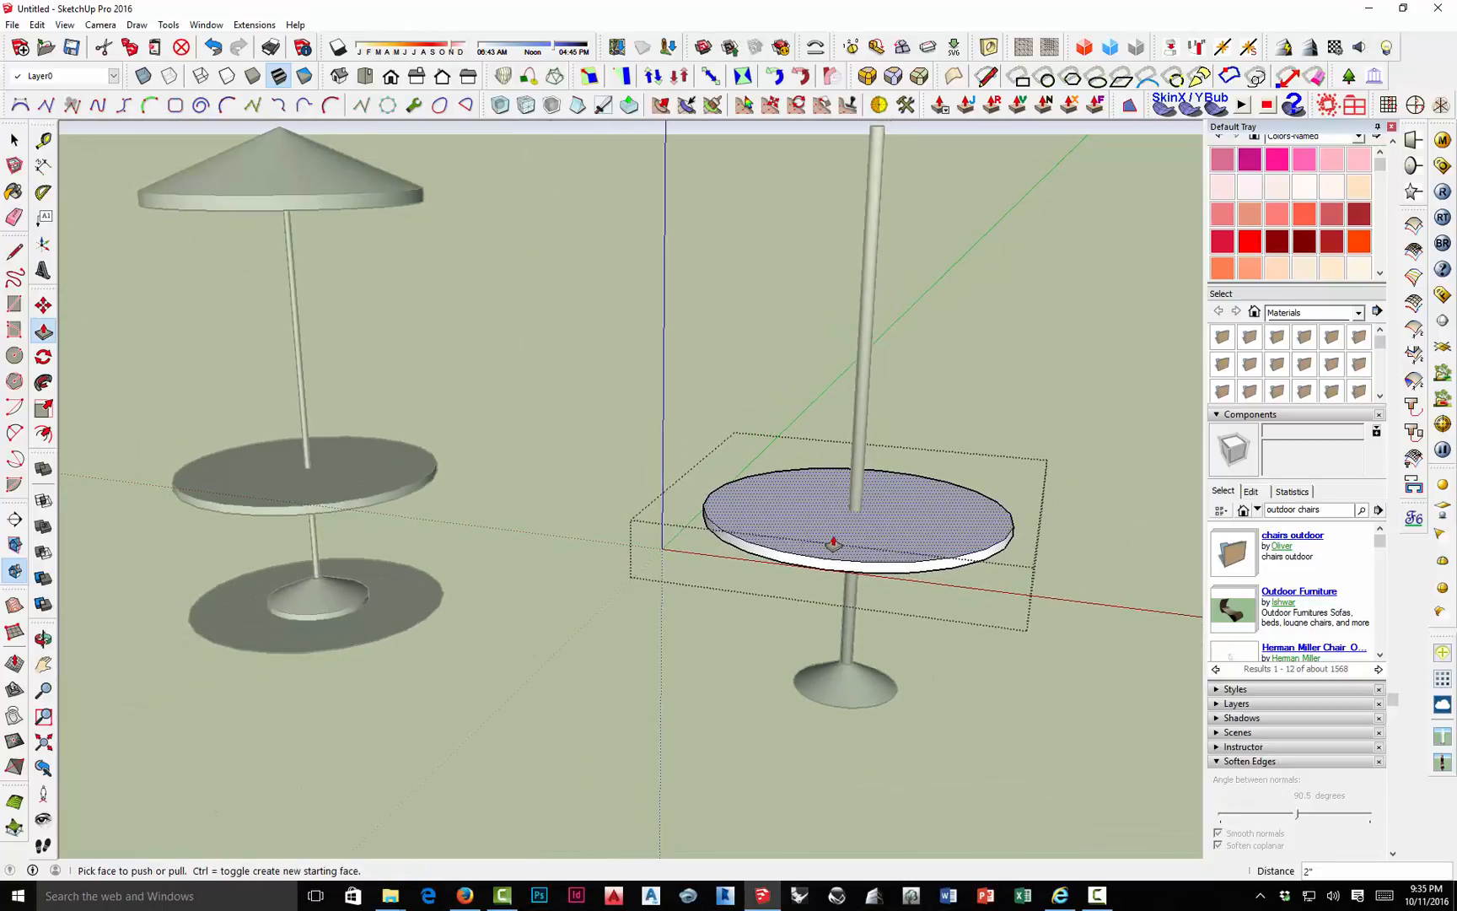
key(space)
Cap the open underside of the conical foot by drawing a line across its rim, and erase that line.
middle_drag(875, 455, 921, 446)
scroll(877, 636, up, 3)
scroll(845, 634, down, 3)
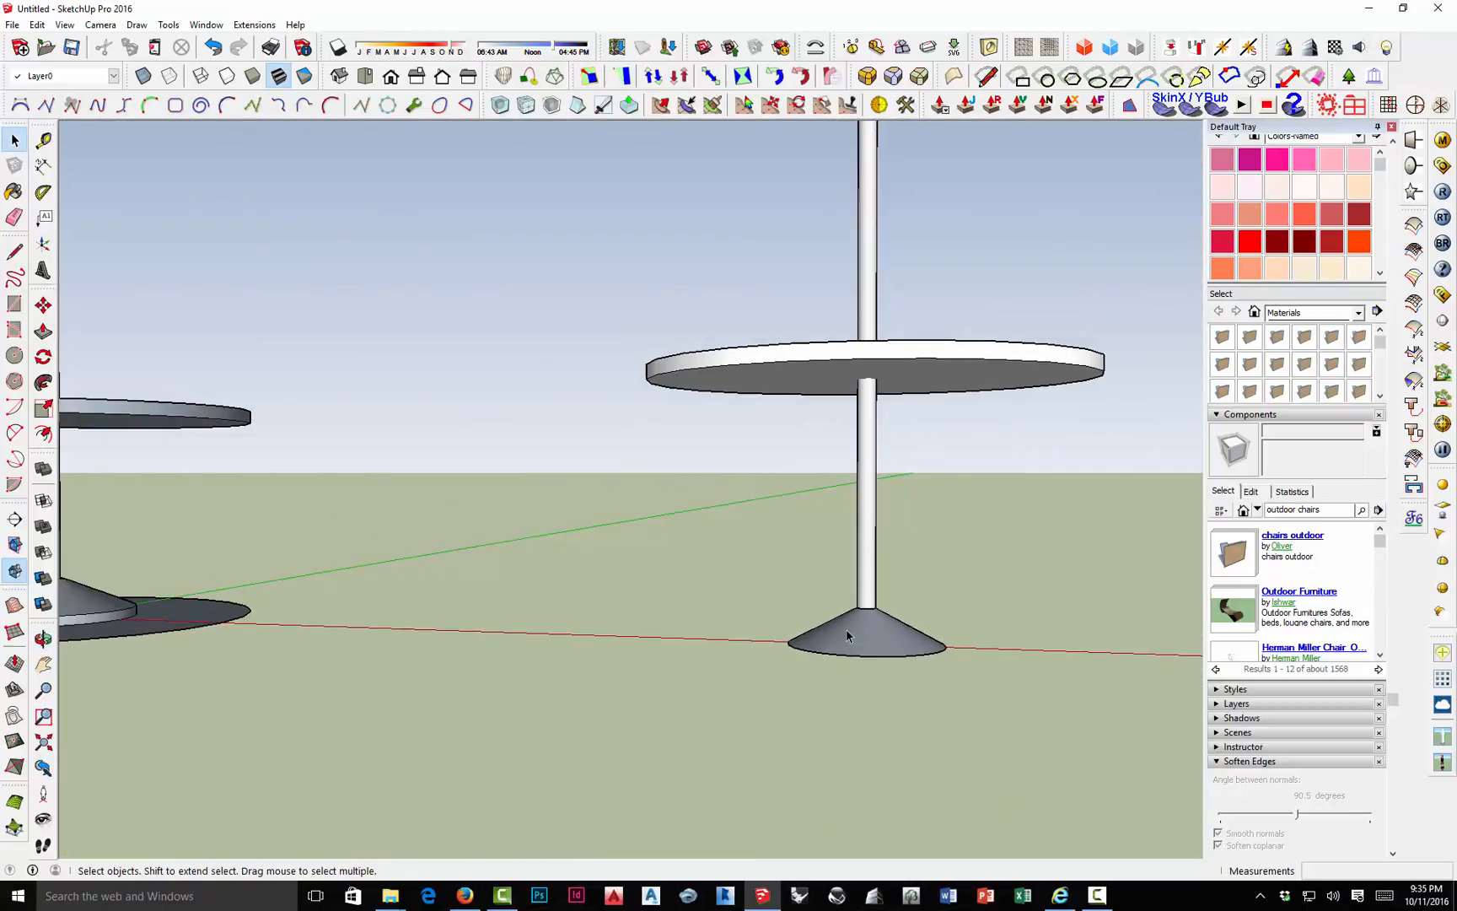
scroll(708, 613, down, 1)
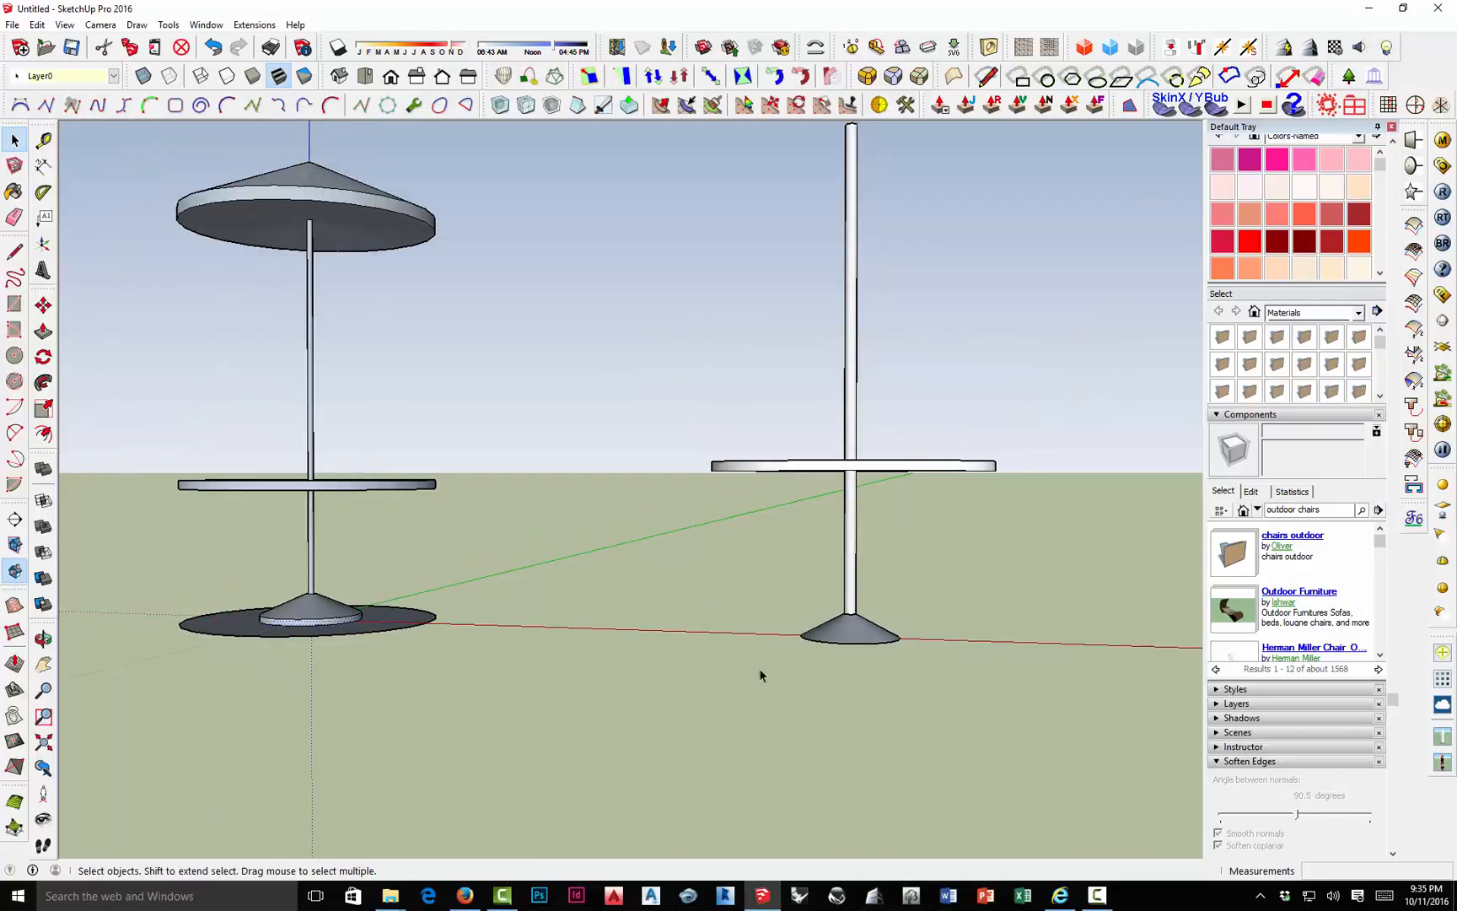
scroll(877, 675, up, 4)
middle_drag(868, 663, 767, 541)
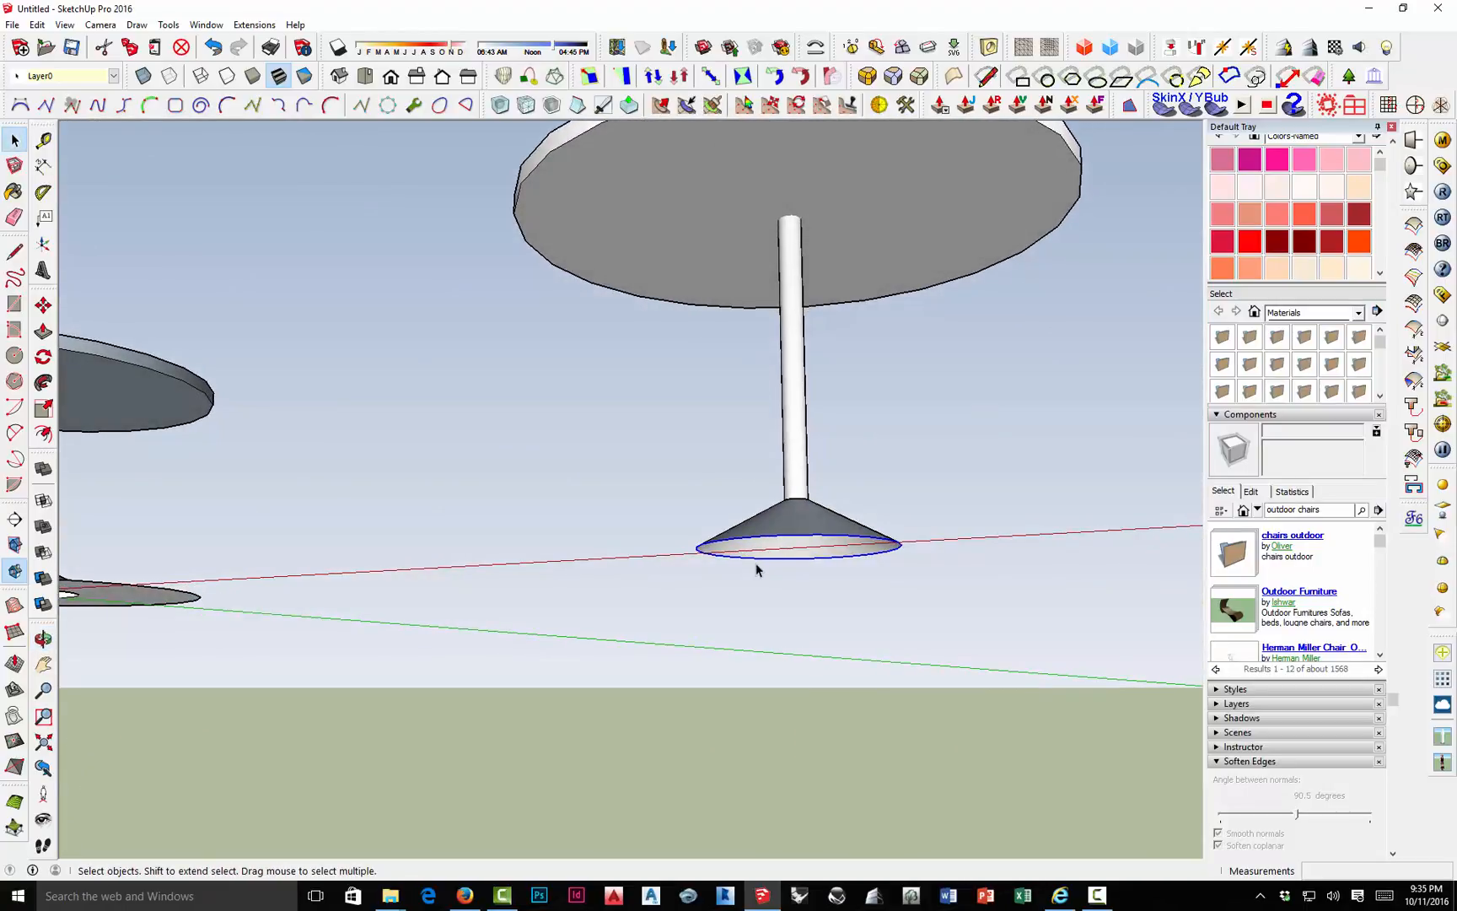
key(l)
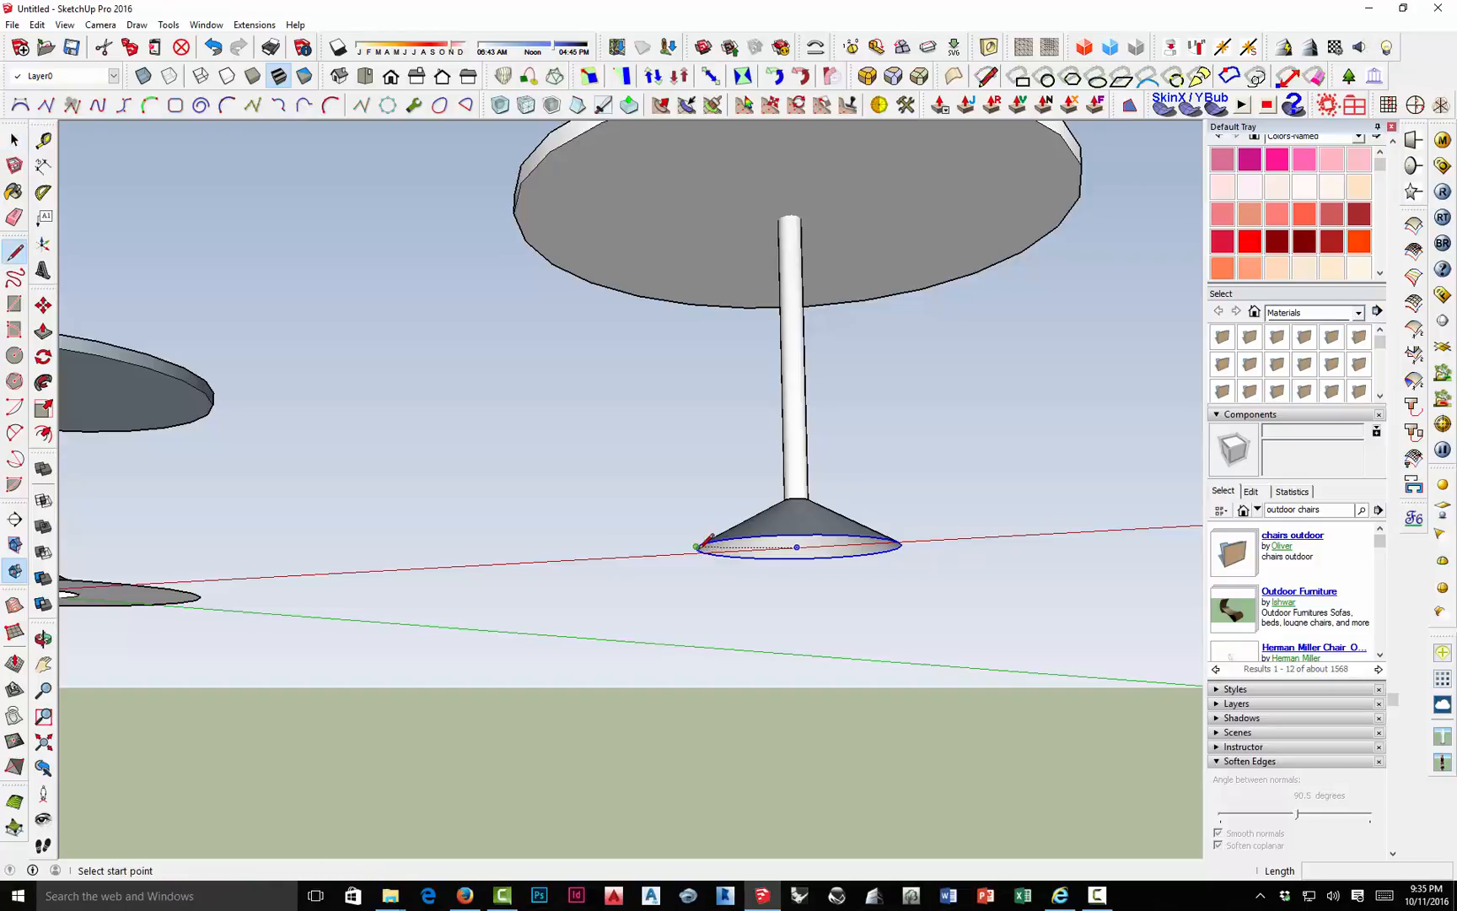
click(698, 546)
click(894, 543)
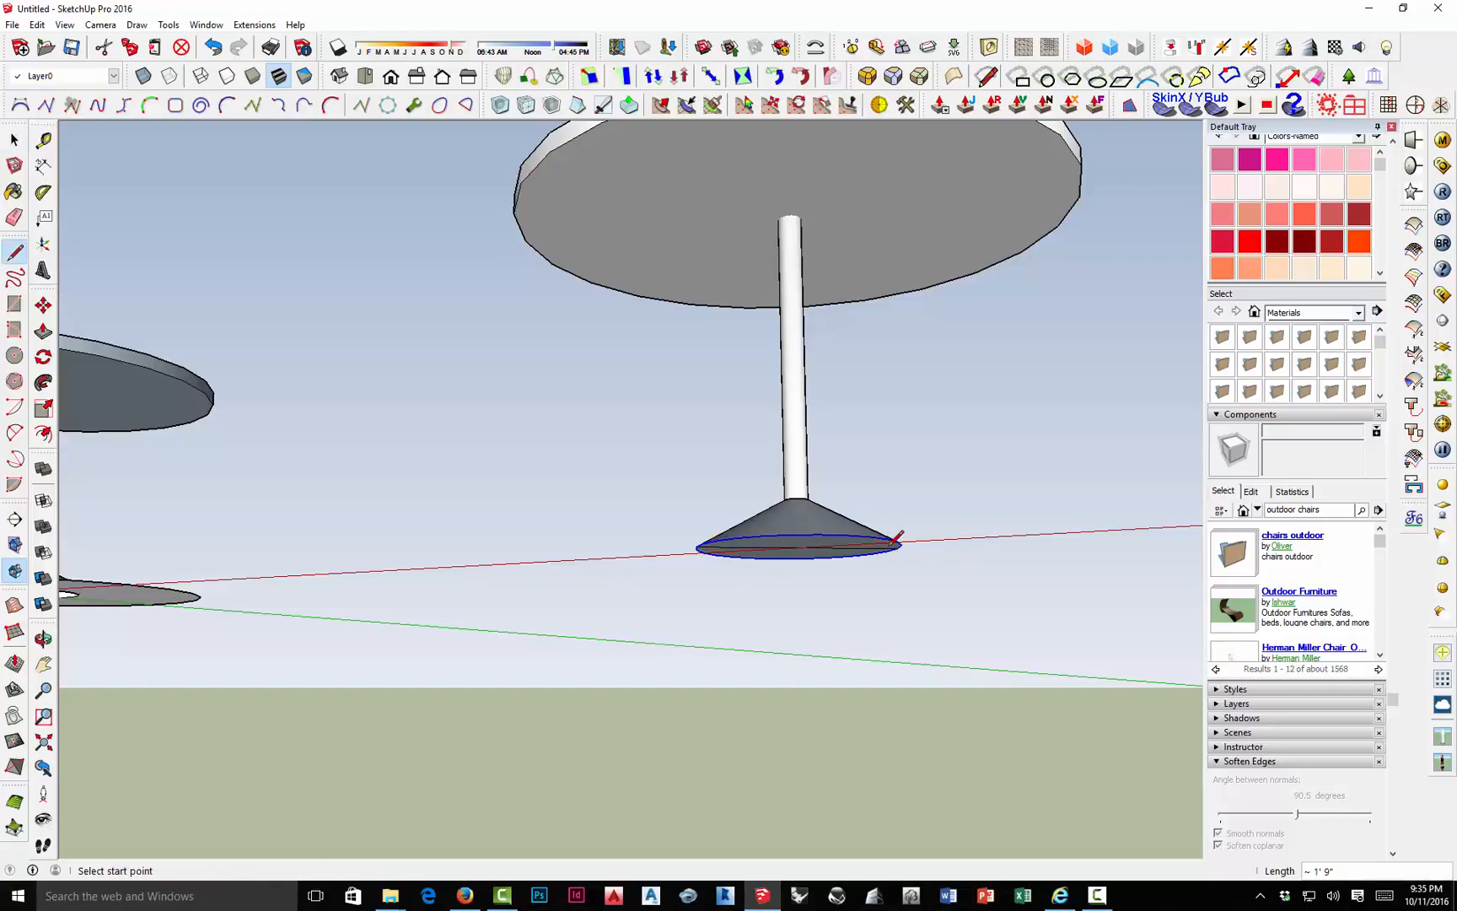
right_click(844, 547)
click(865, 576)
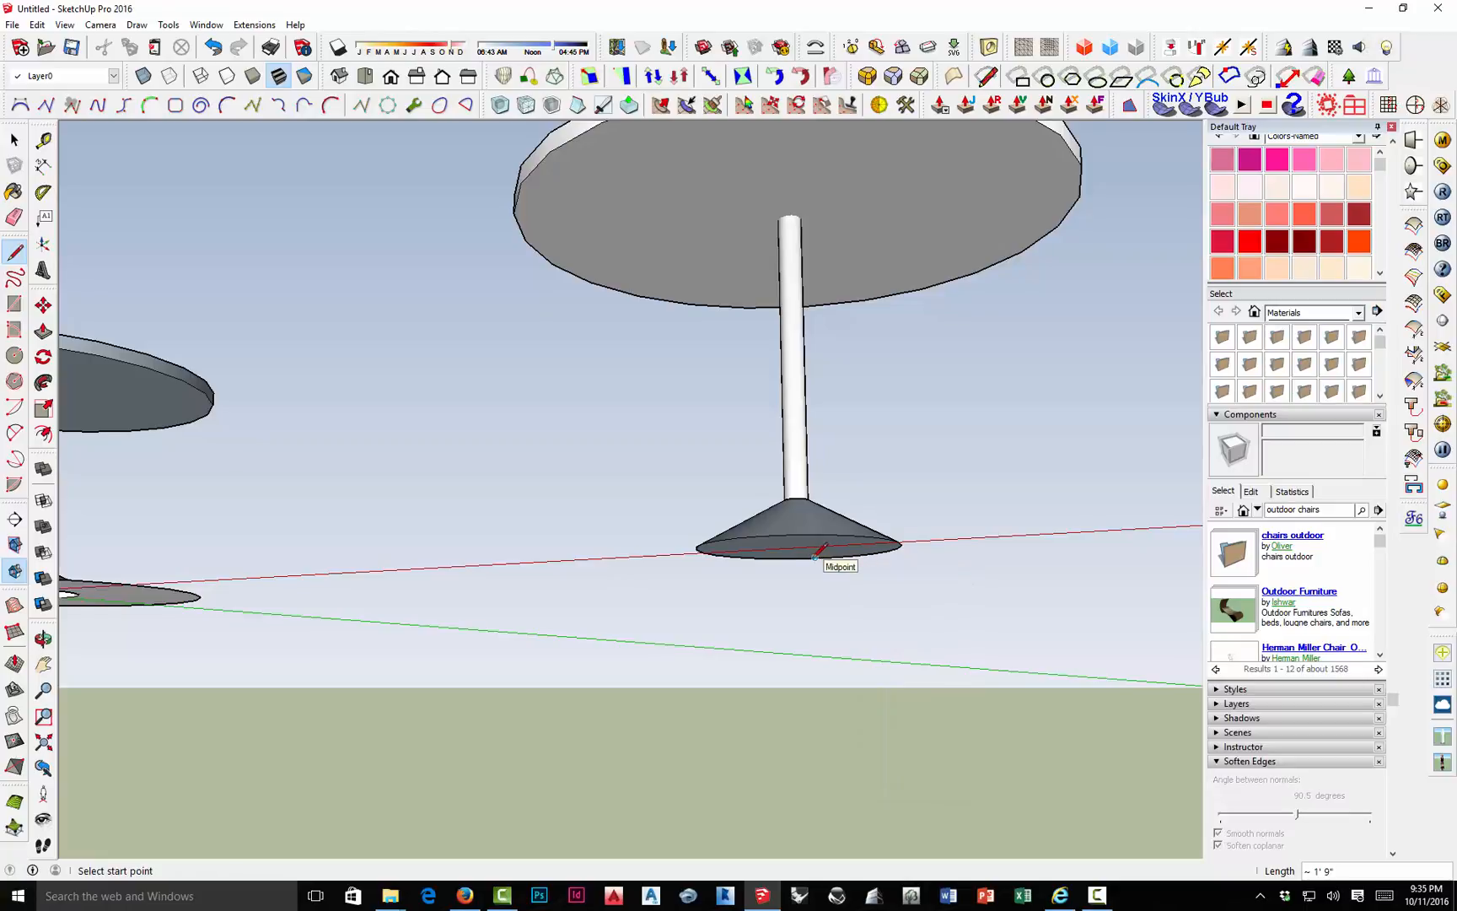
Extrude the foot's bottom face about 1 1/2" downward with Push/Pull to give the base a rim.
key(p)
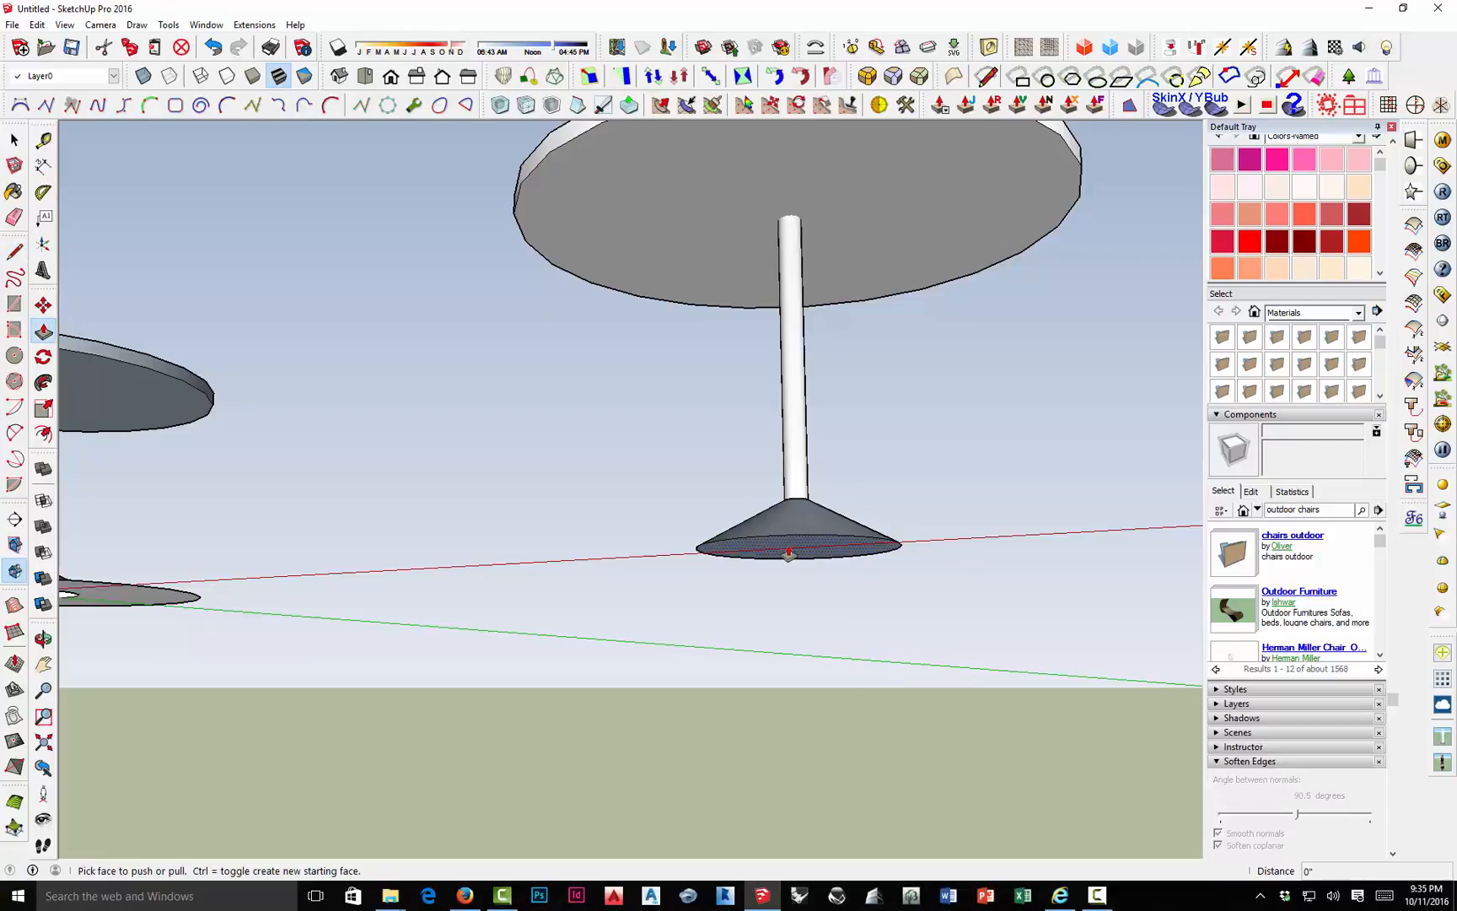
click(788, 553)
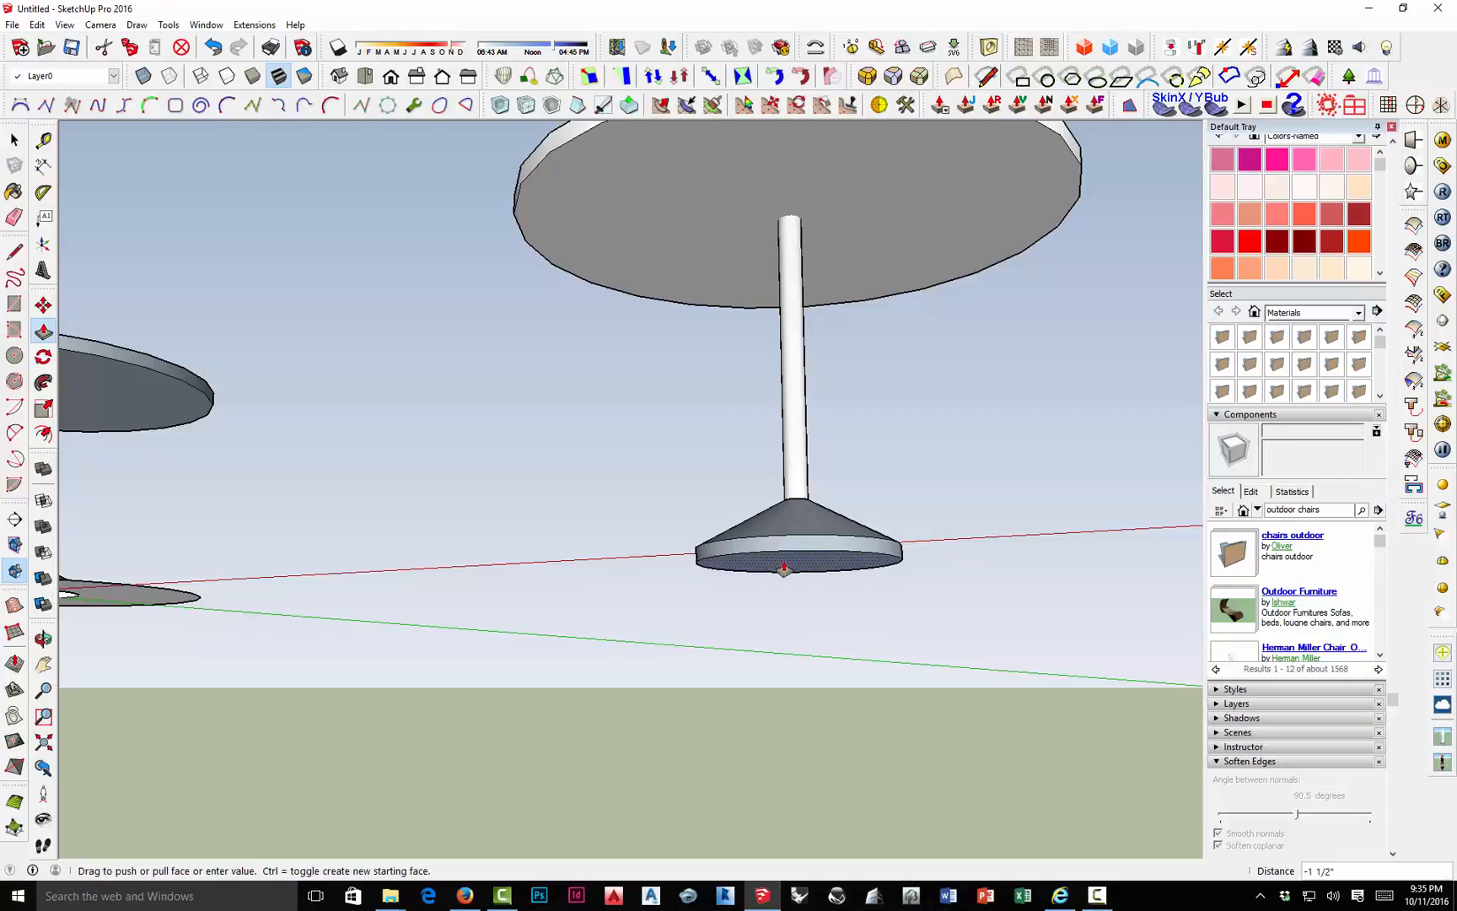
click(783, 568)
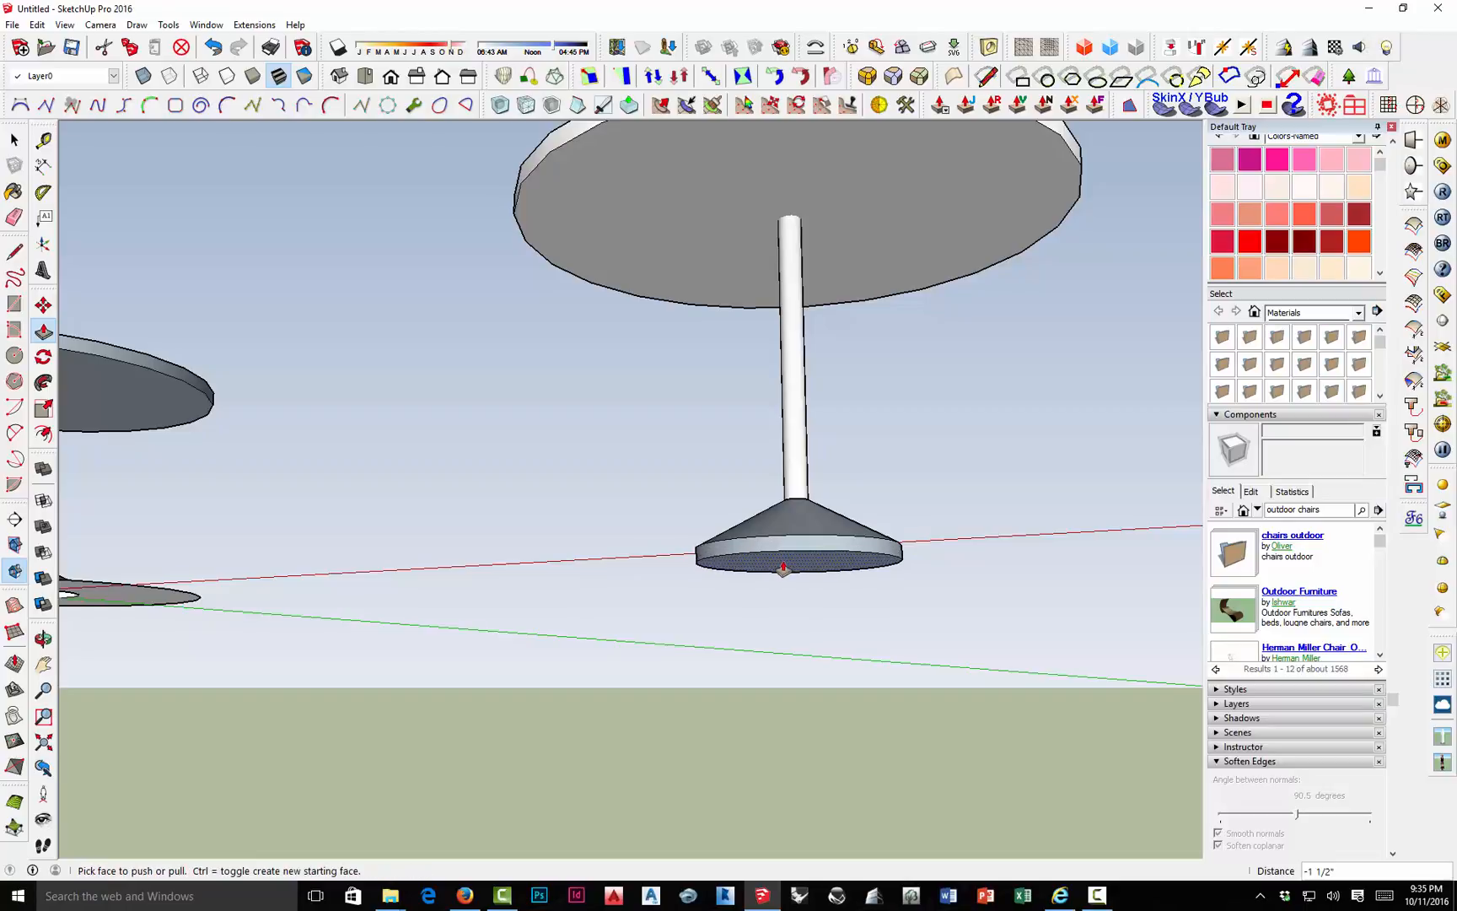
middle_drag(768, 486, 759, 634)
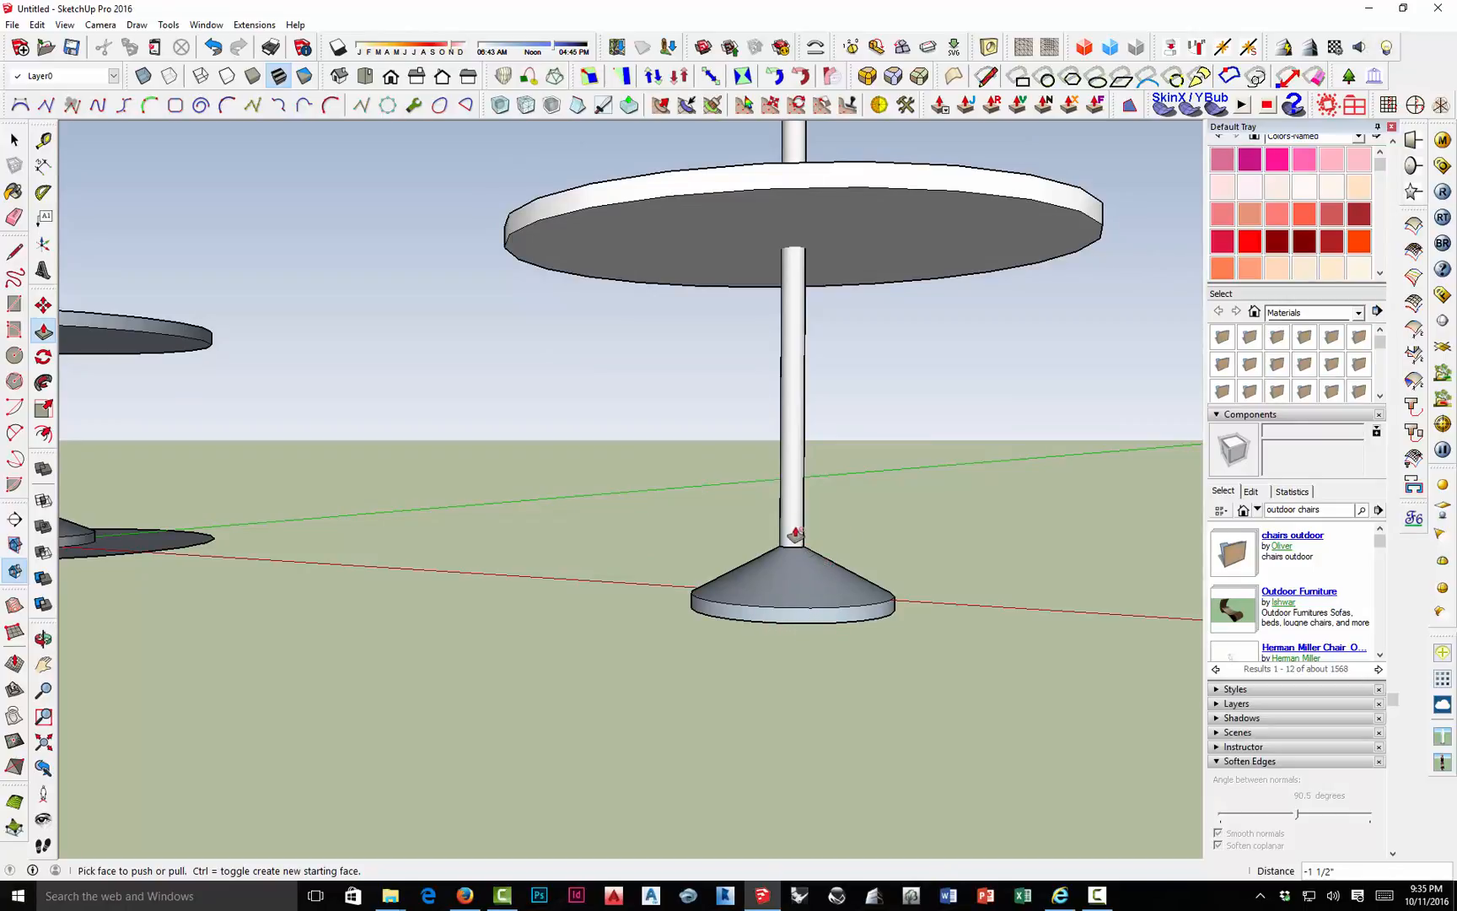
middle_drag(784, 511, 826, 641)
scroll(827, 640, down, 6)
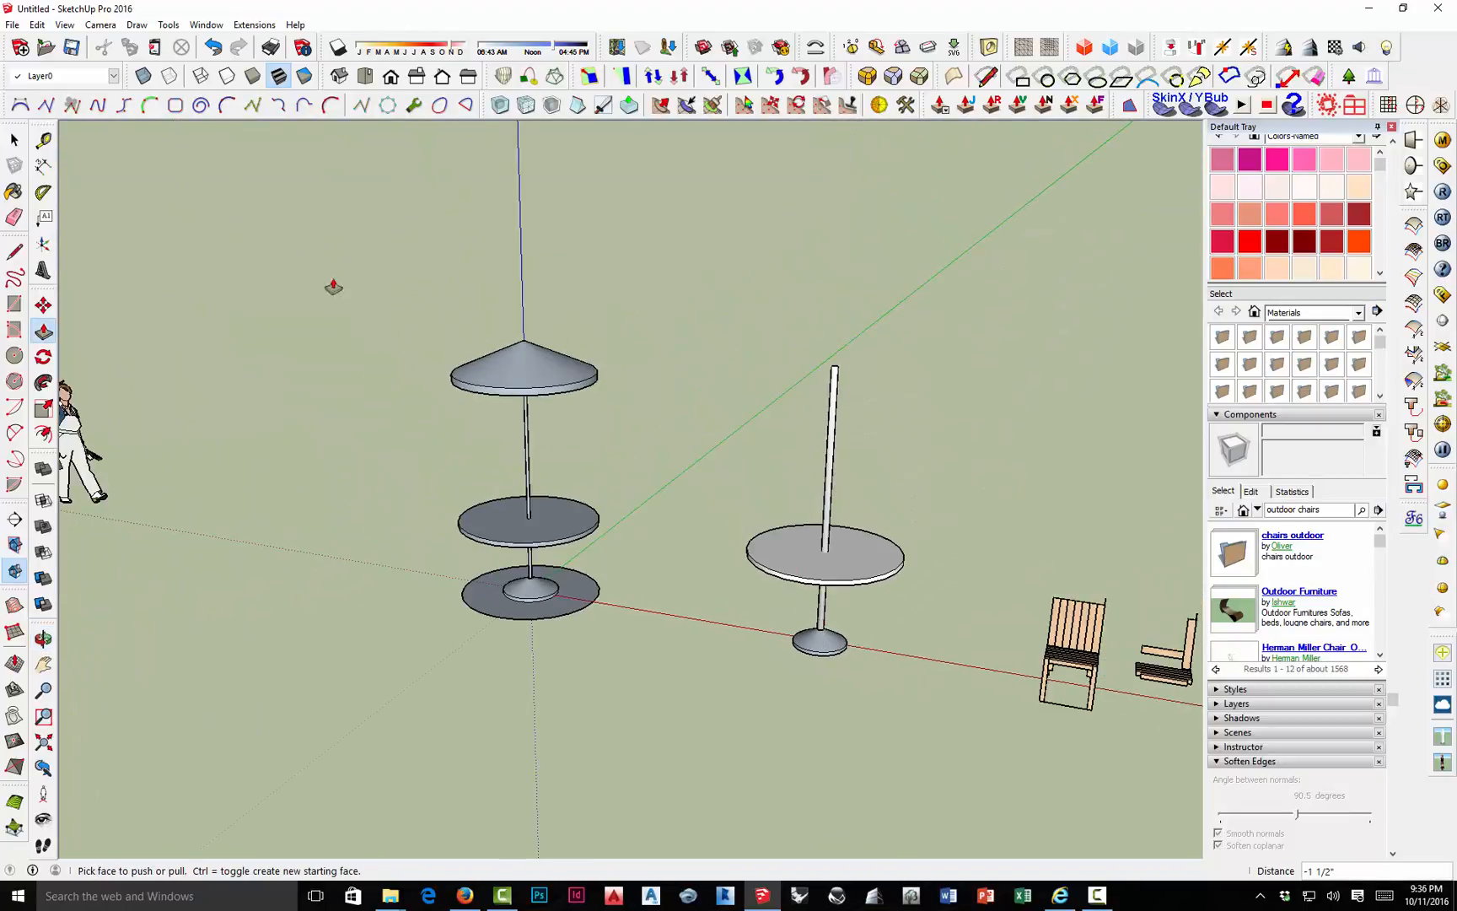
click(15, 382)
scroll(839, 388, up, 5)
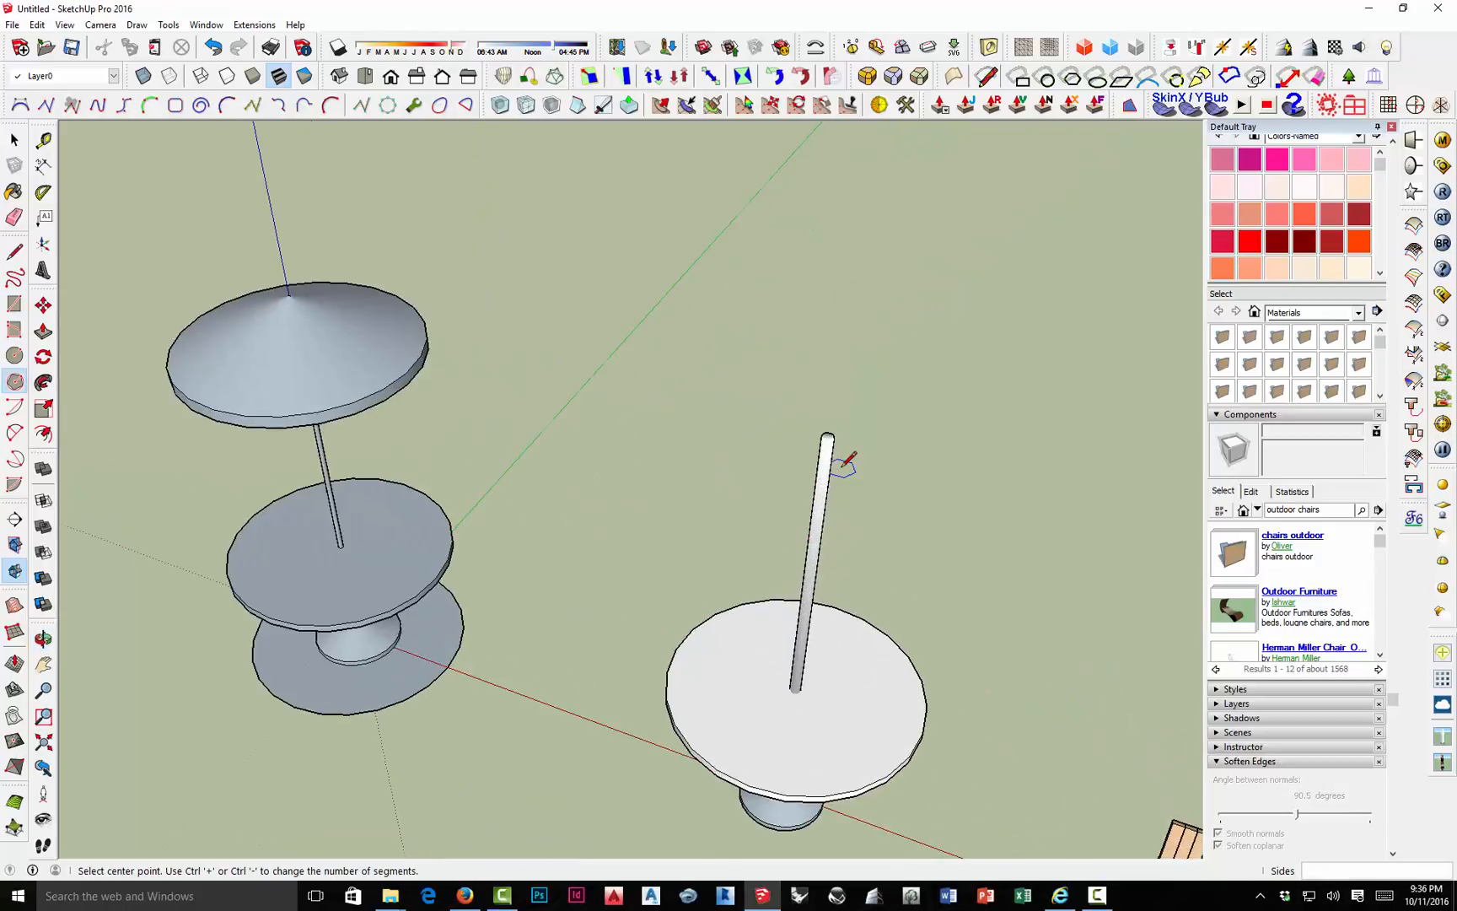
scroll(845, 459, up, 2)
middle_drag(833, 413, 807, 453)
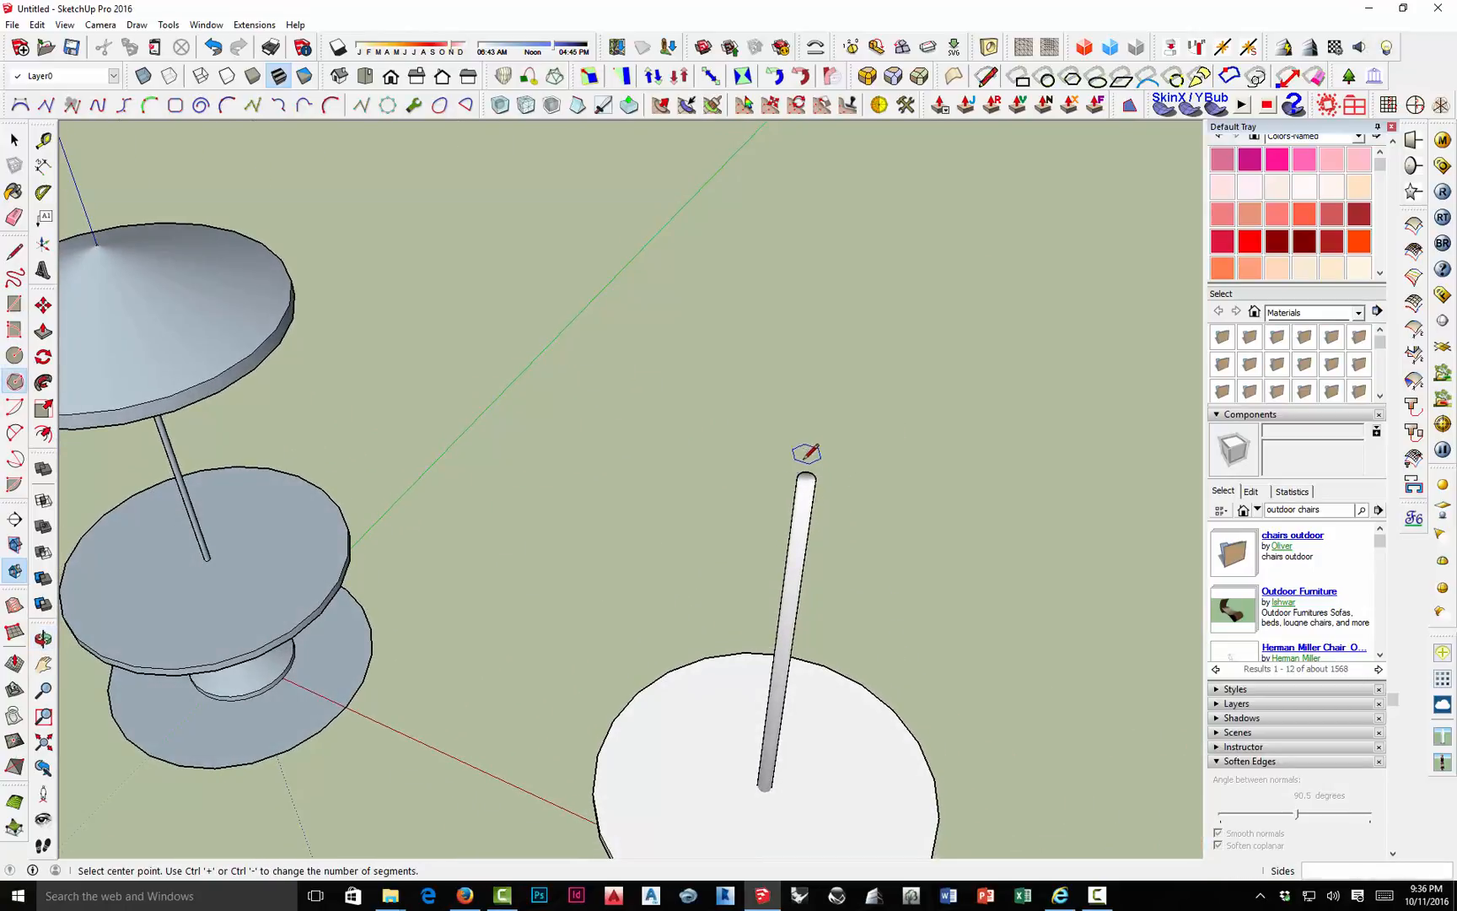
click(14, 140)
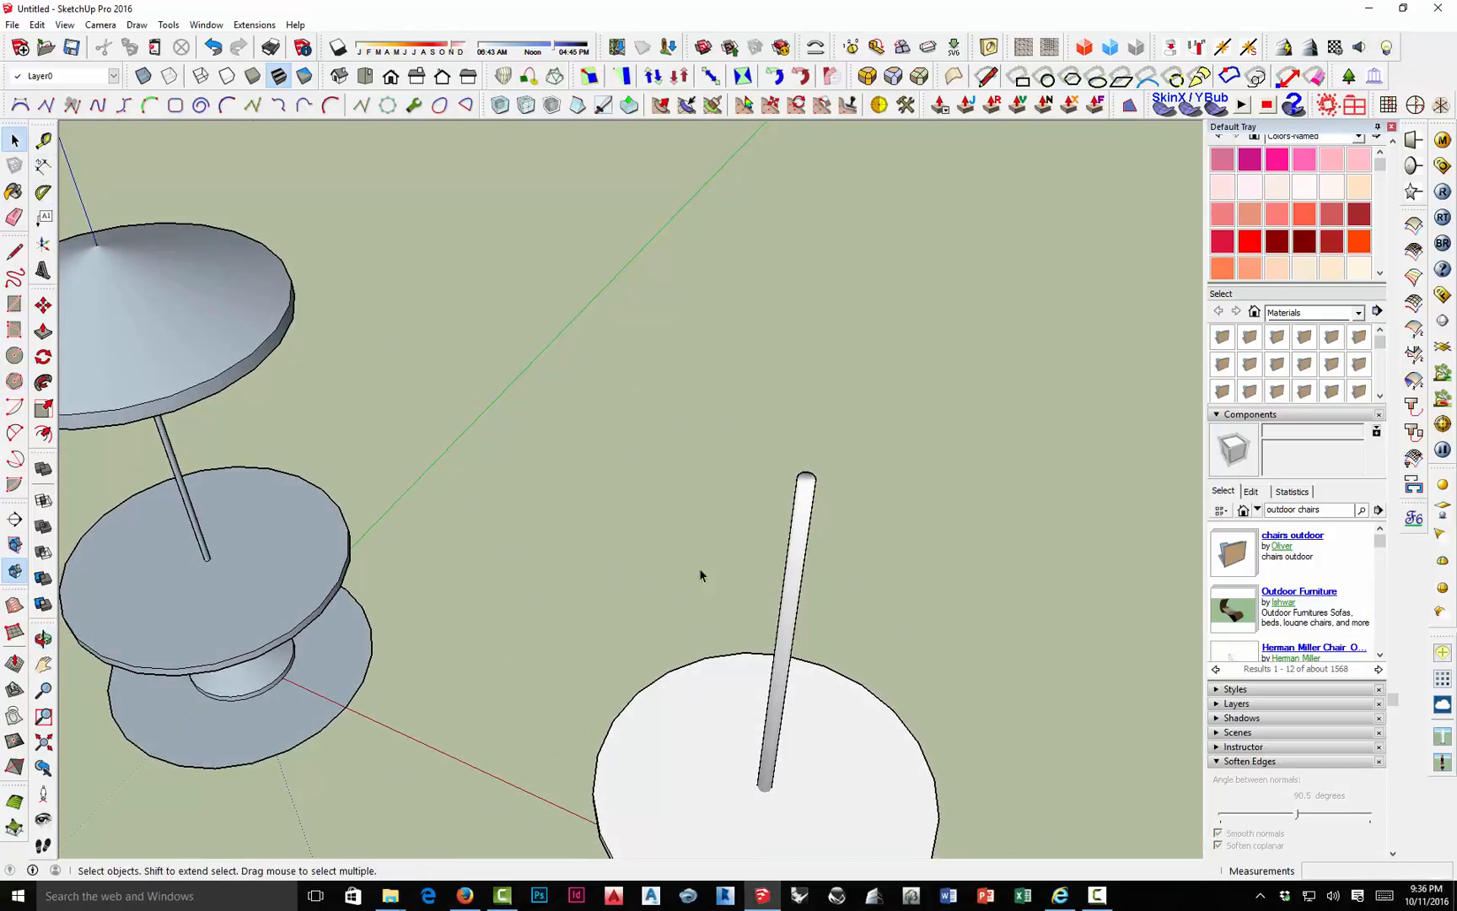
Inside the pole's group, select all of its geometry and reduce the softening angle between normals to about 61.2 degrees.
double_click(808, 524)
click(798, 522)
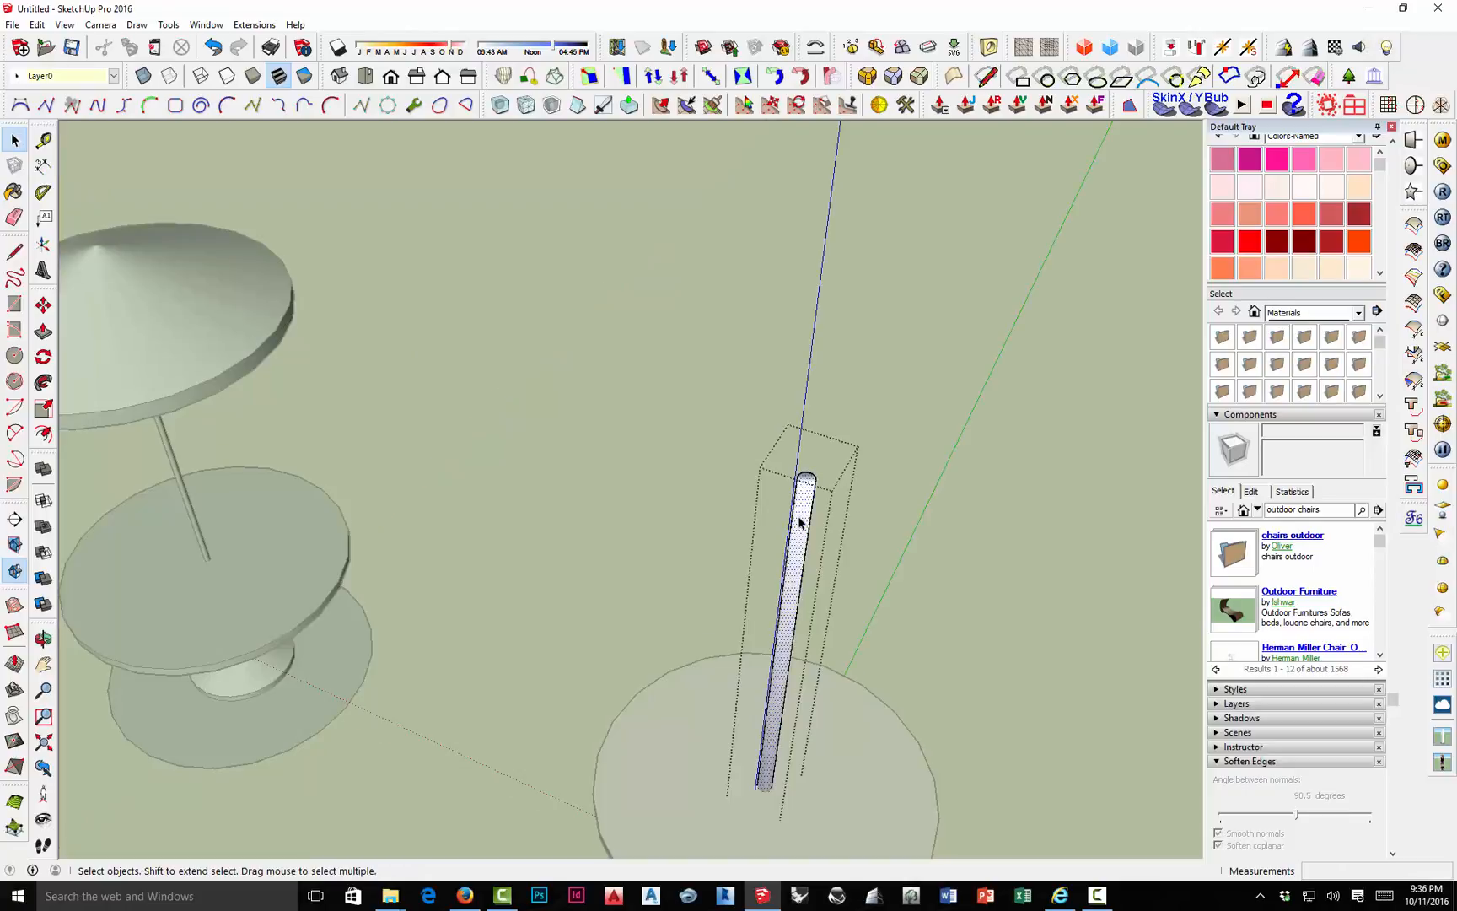
triple_click(798, 523)
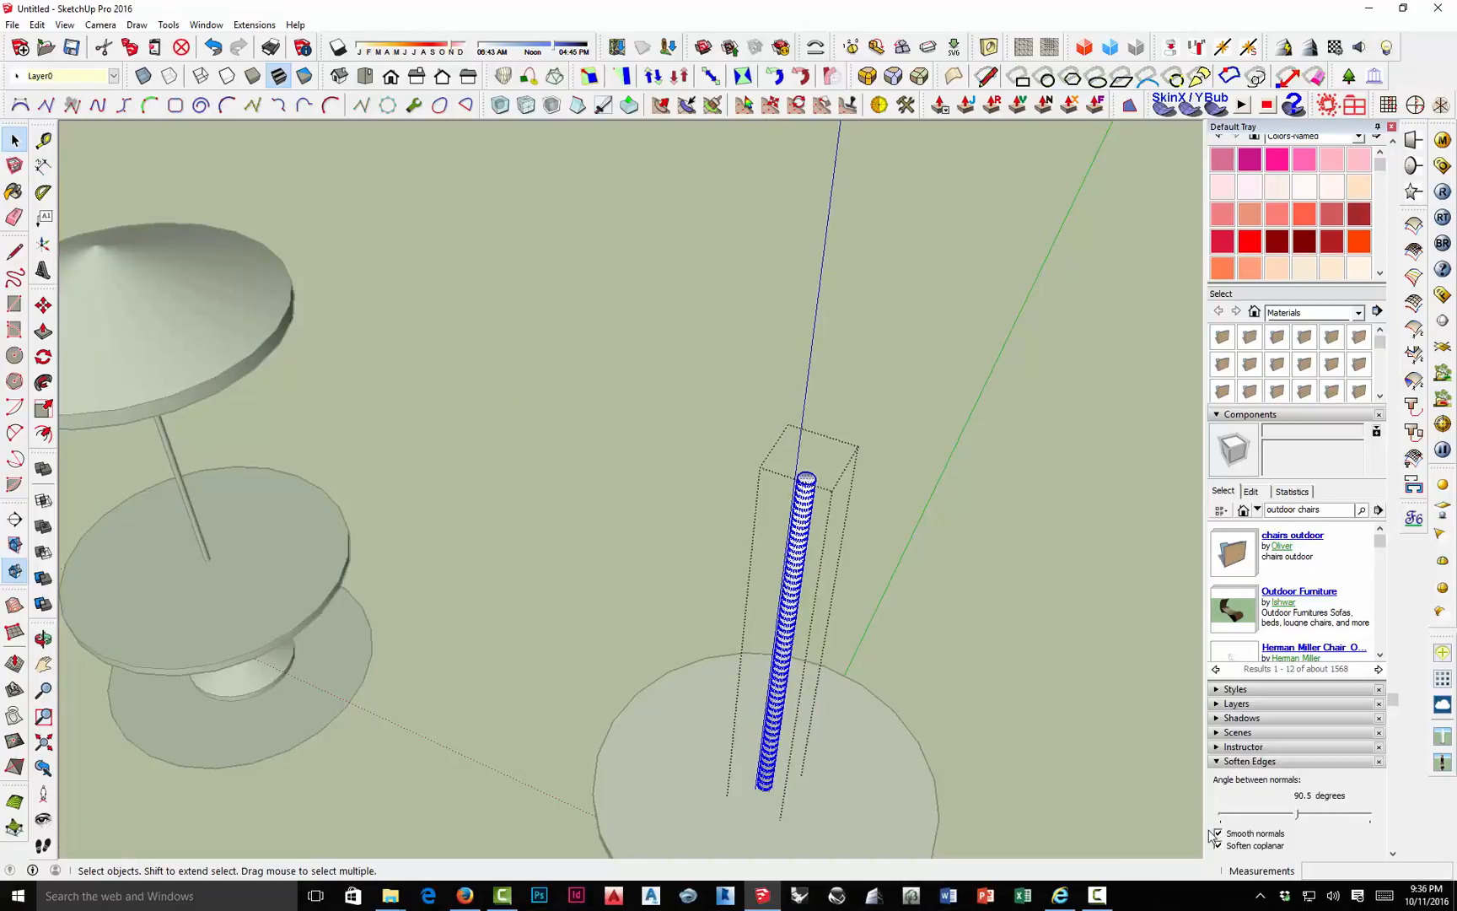
drag(1298, 818, 1273, 815)
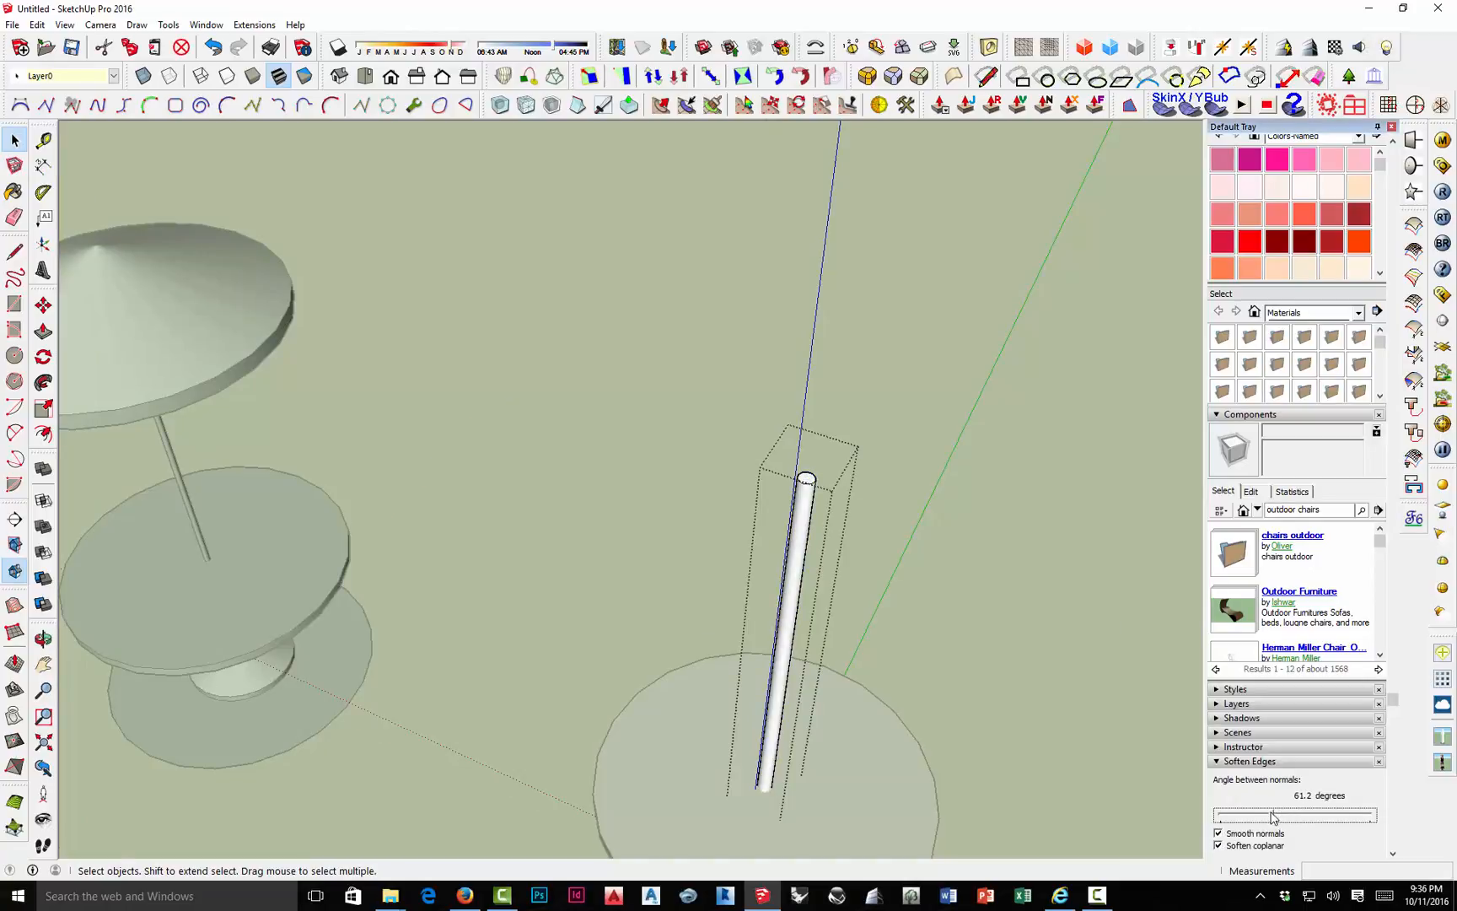
Reduce the softening angle on all of the pole's geometry to about 48.4 degrees and leave its group.
key(ctrl+a)
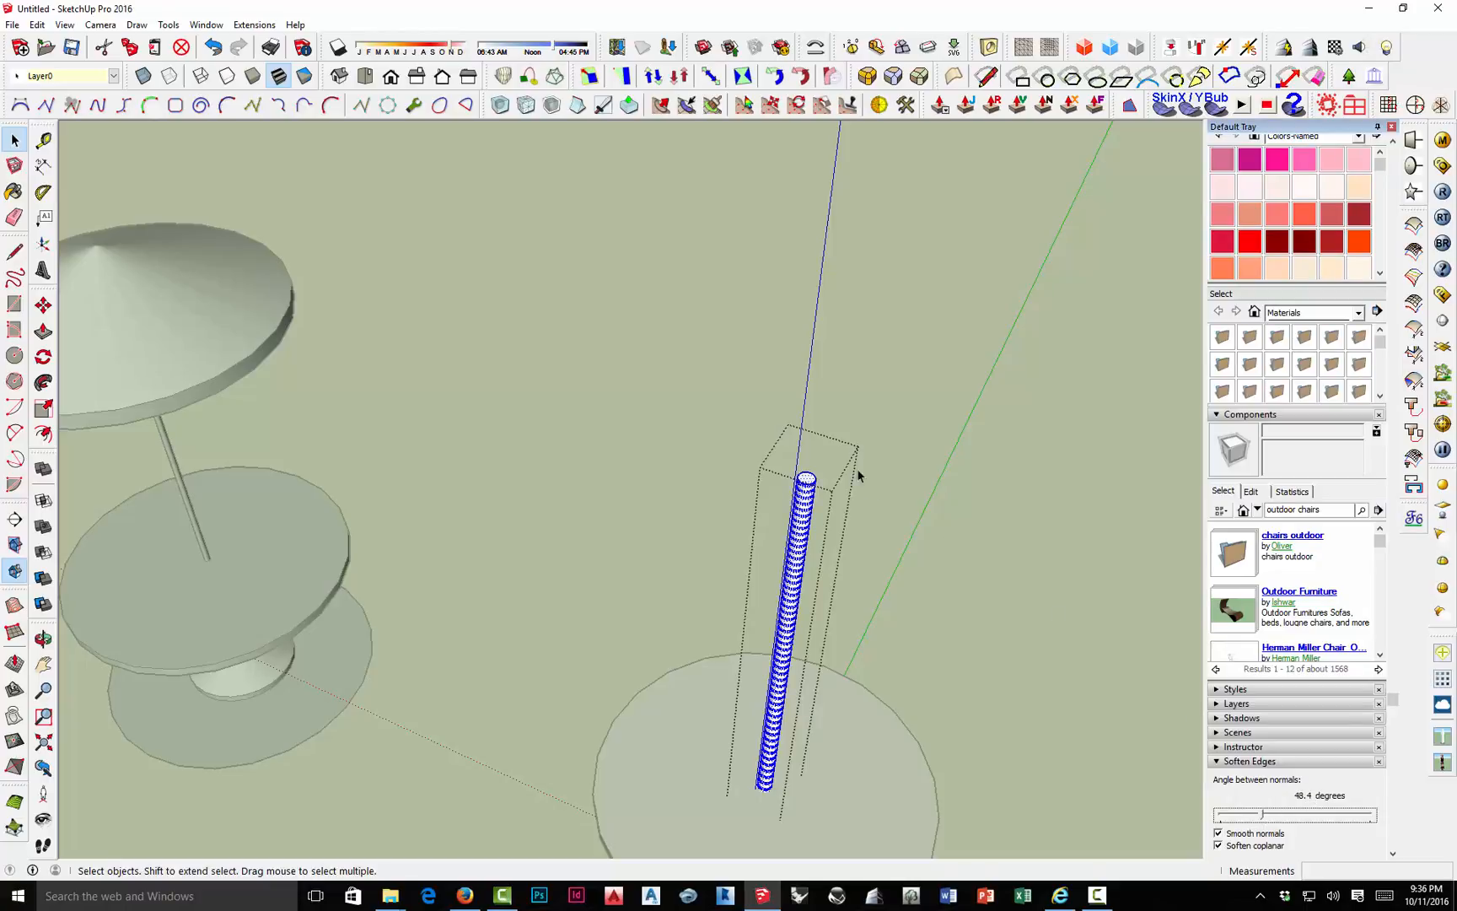
click(838, 409)
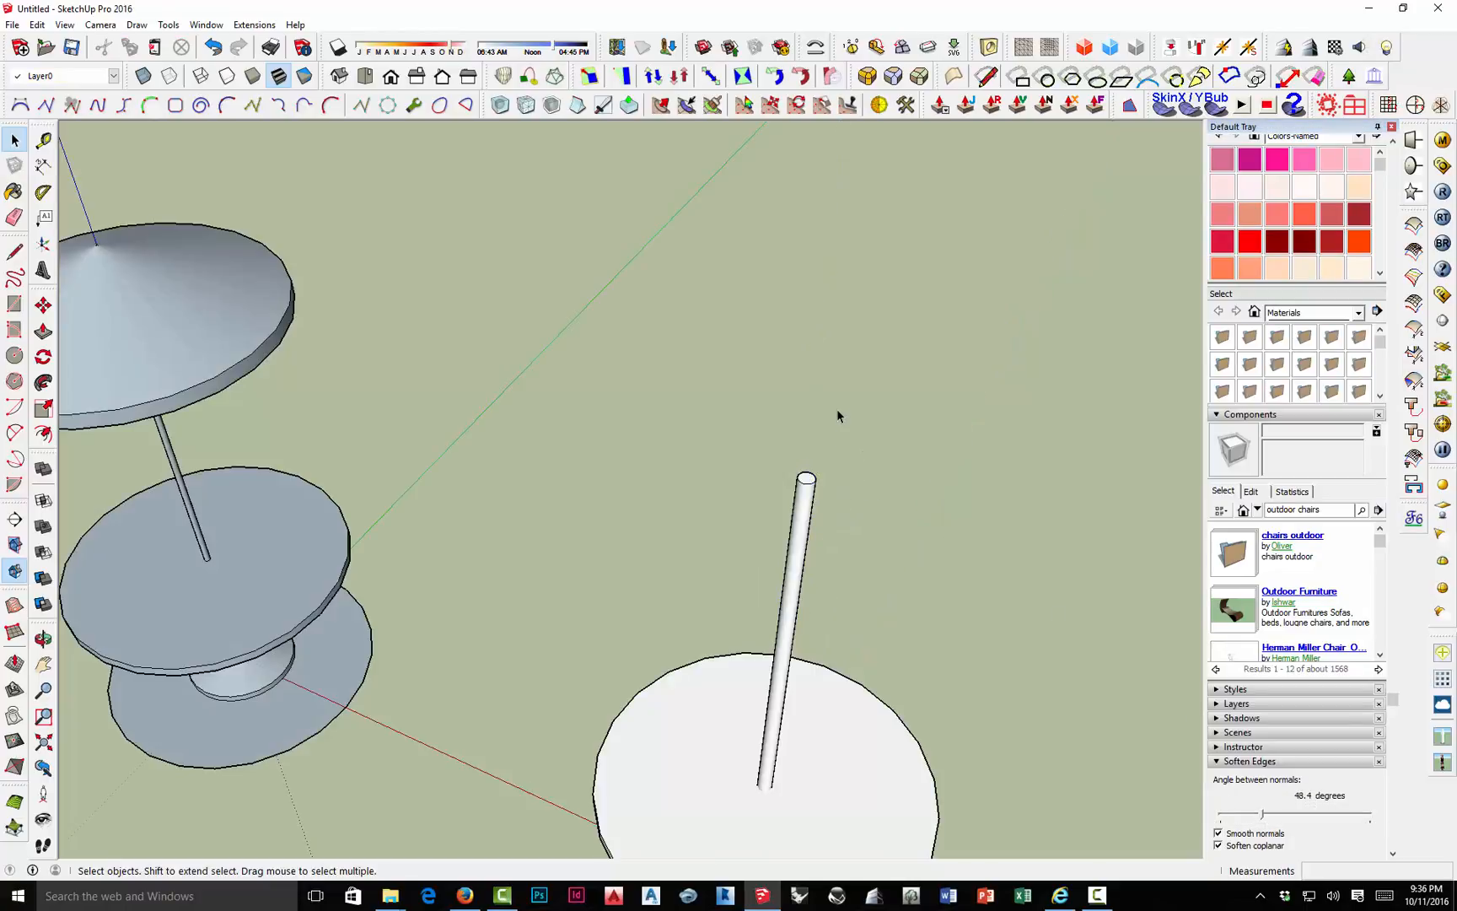
Draw a line about 2 1/2" long across the pole's top circle as a guide for its centre.
click(14, 381)
scroll(808, 476, up, 2)
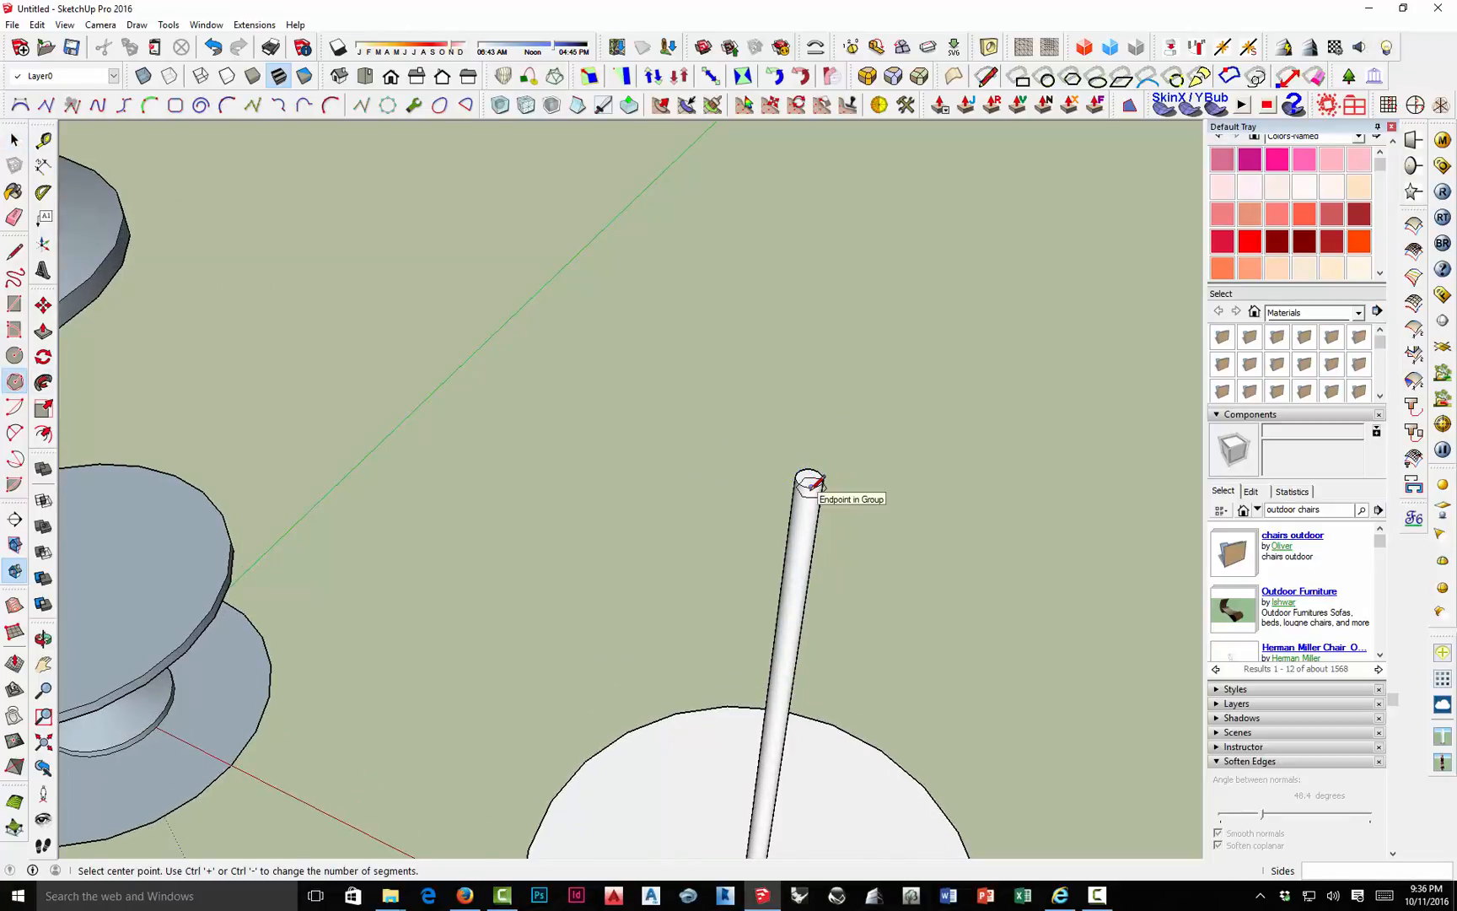
scroll(810, 477, up, 2)
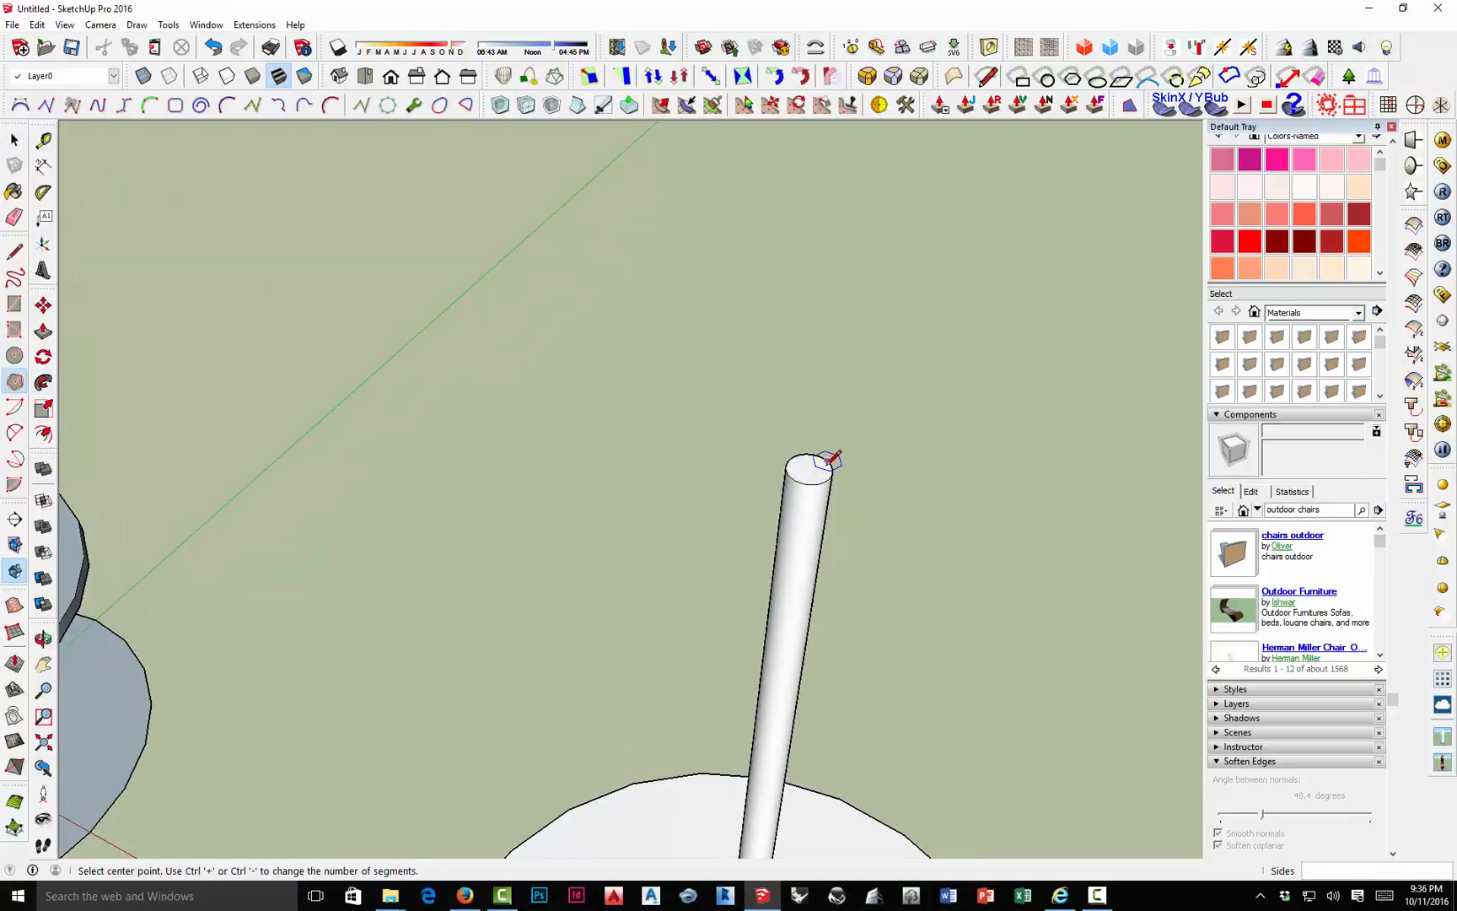
middle_drag(804, 470, 812, 511)
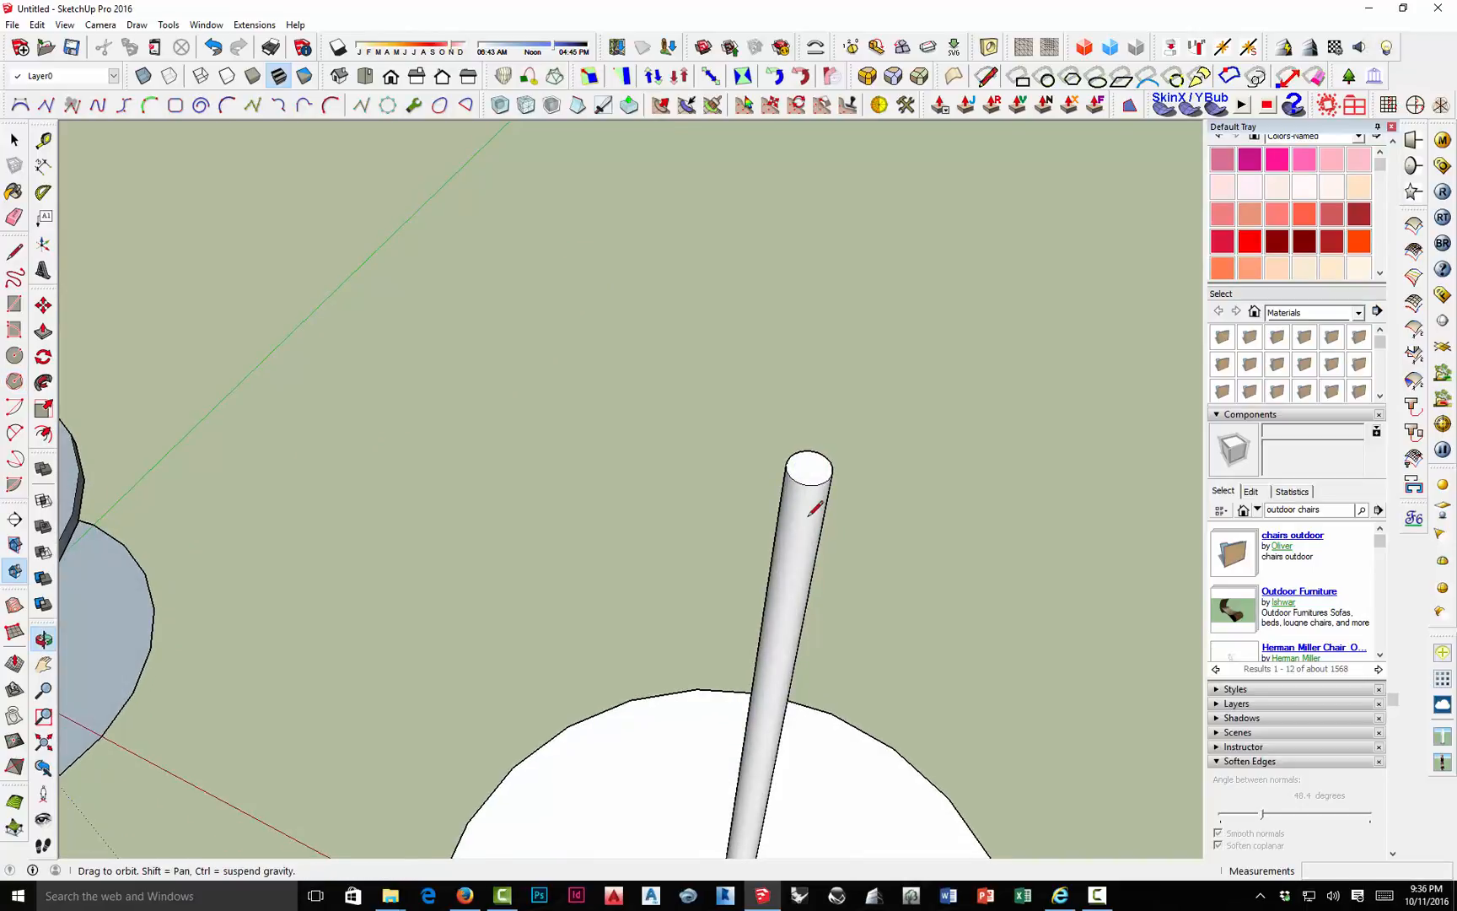
scroll(807, 481, up, 3)
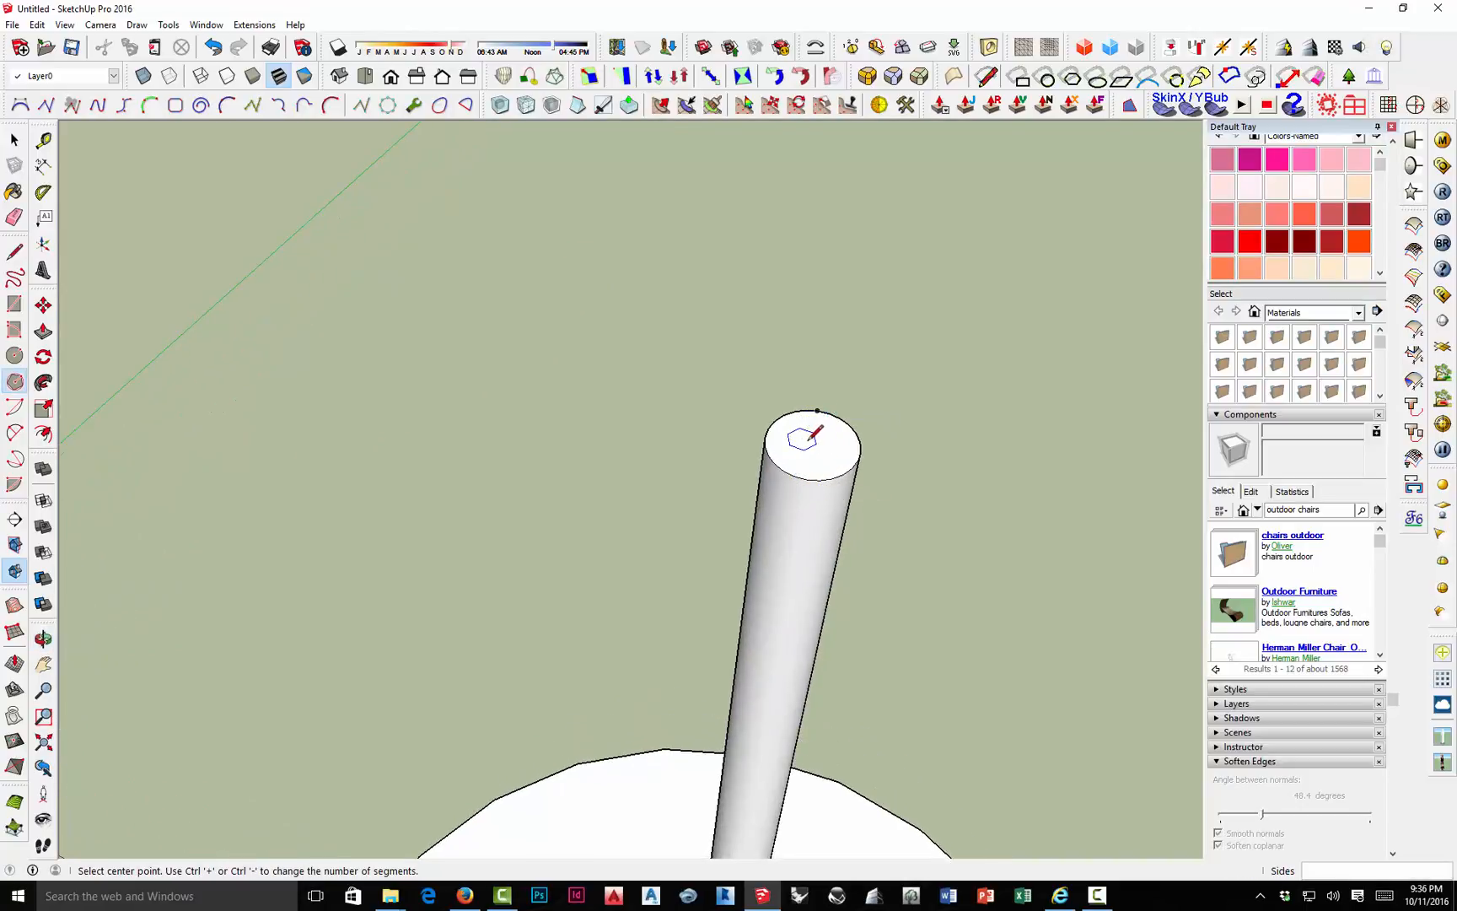
click(16, 252)
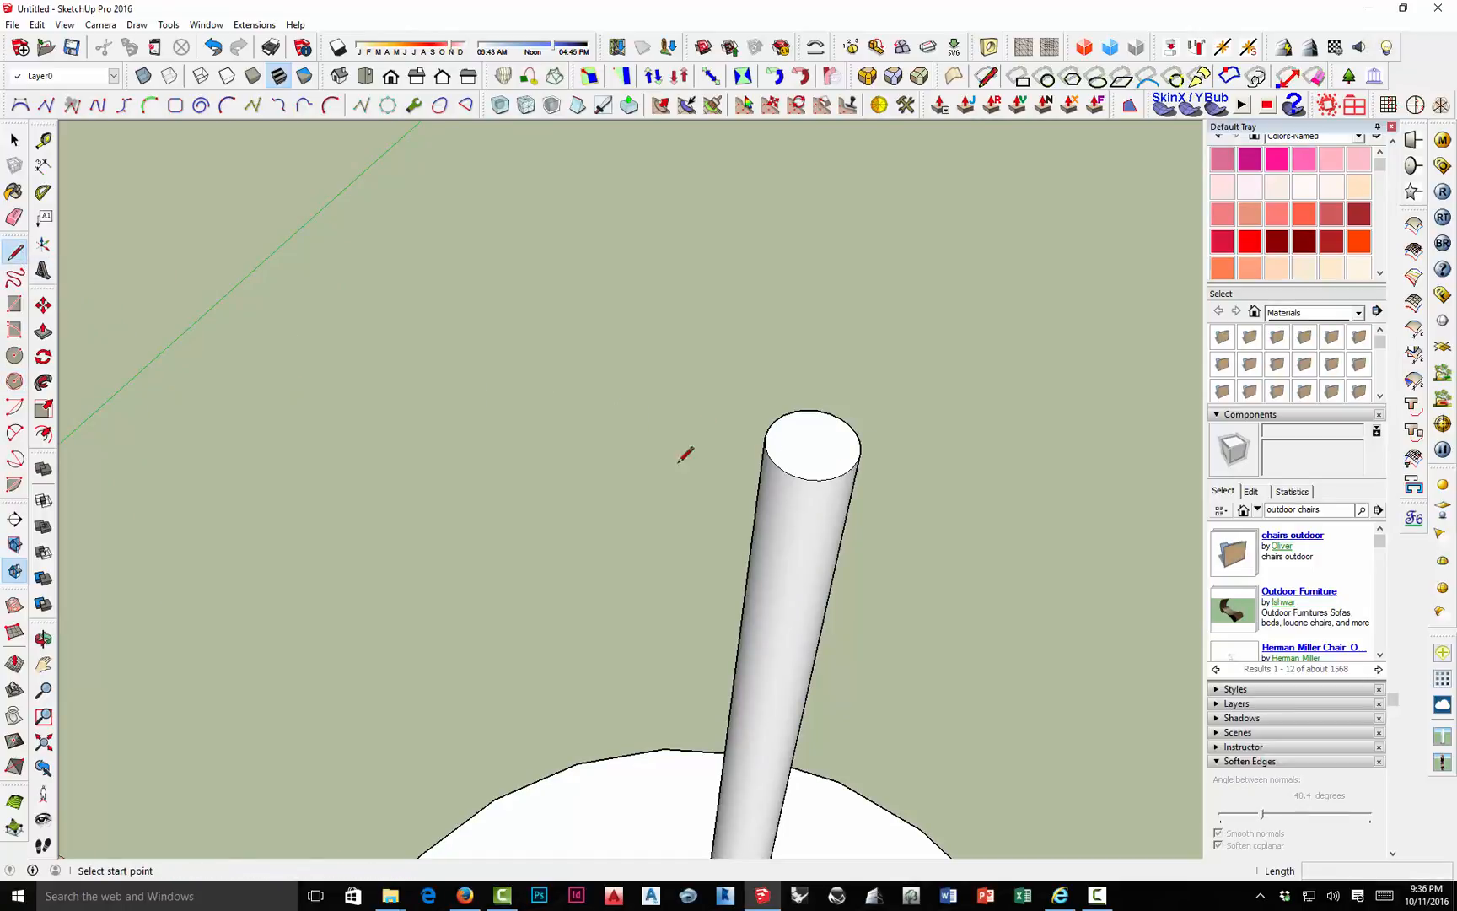
click(765, 437)
click(861, 451)
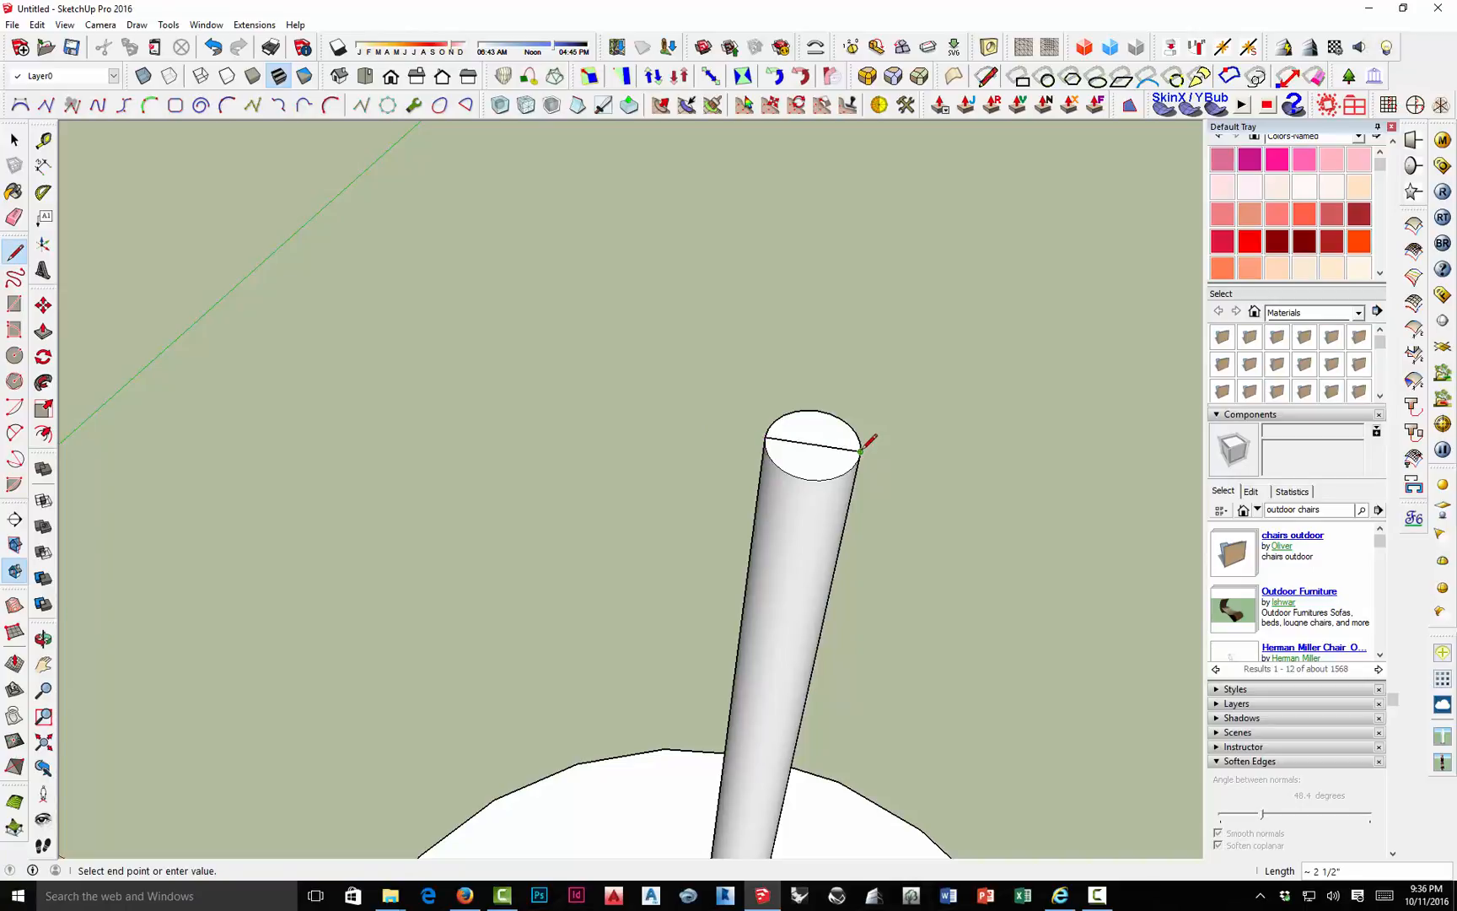
key(space)
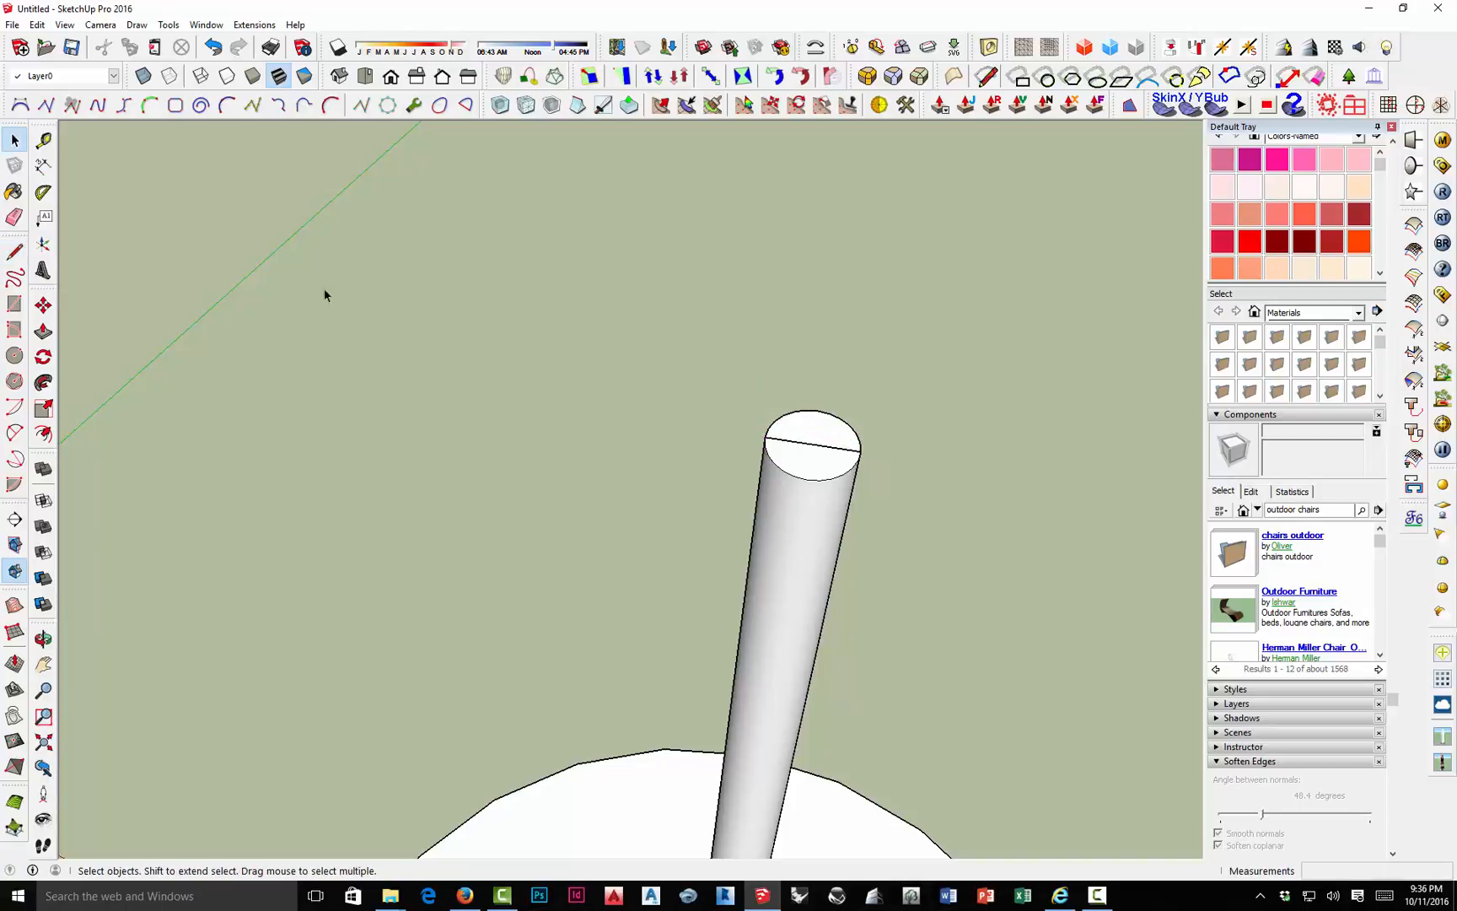
Draw a six-sided polygon with an inscribed radius of about 2' 6", centred on the midpoint of the line across the pole's top.
click(16, 381)
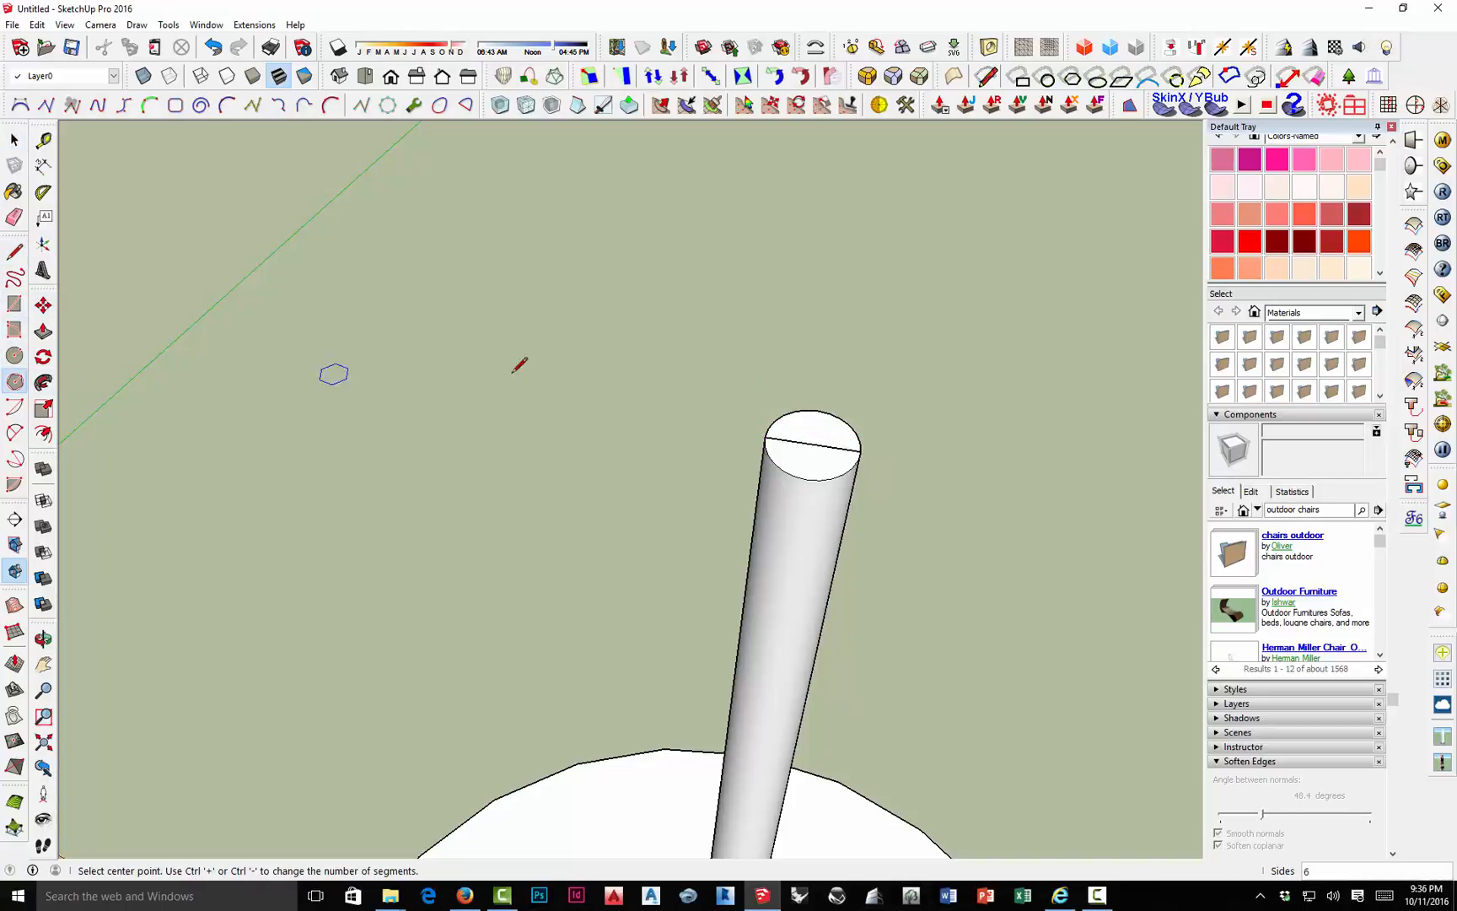
click(812, 441)
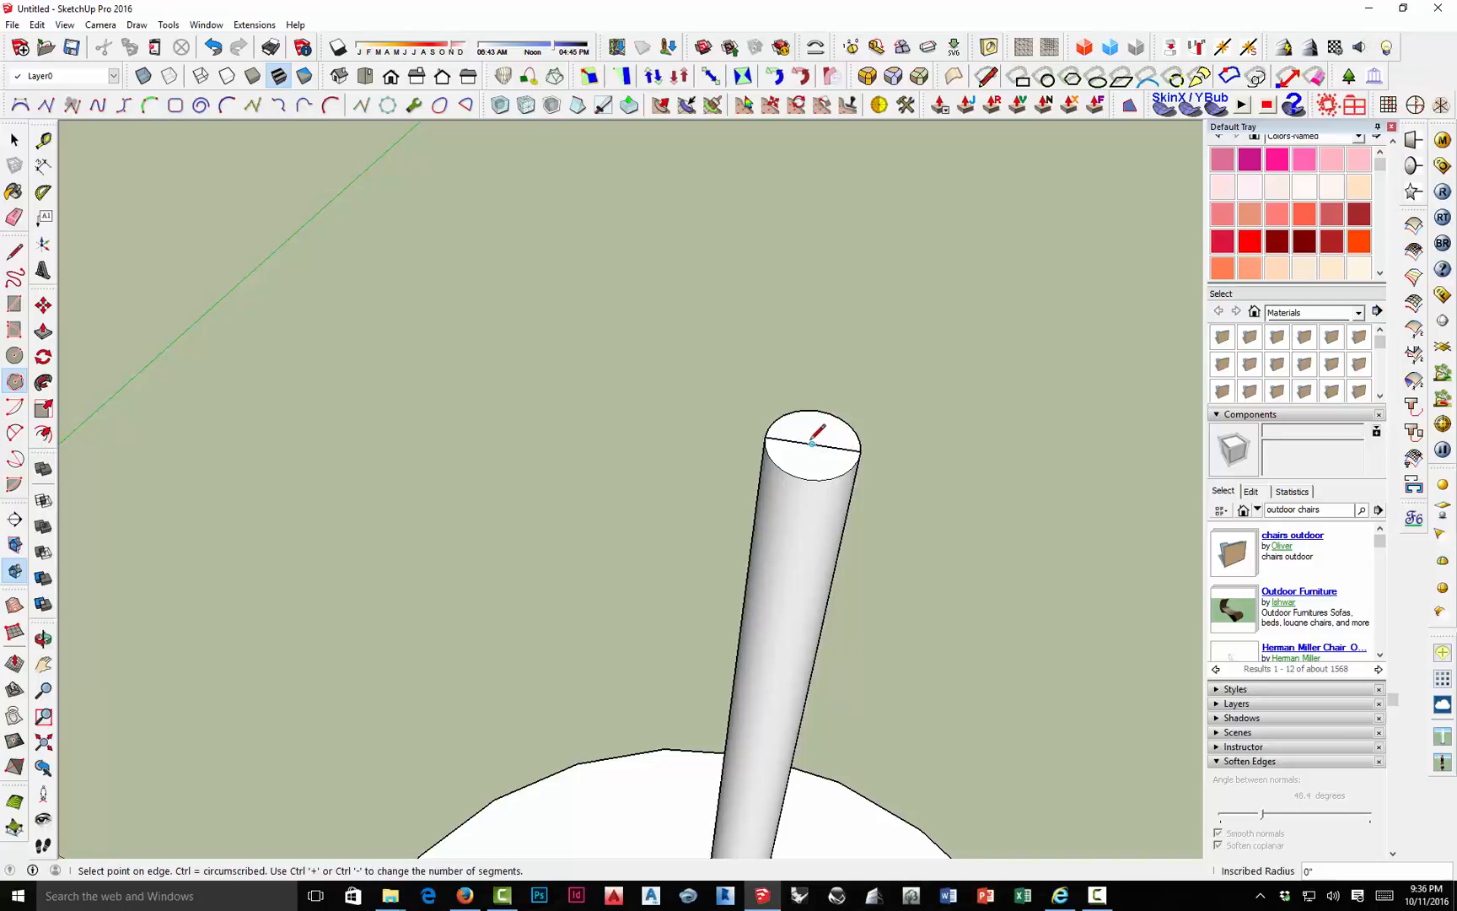
scroll(894, 454, down, 5)
scroll(925, 461, down, 3)
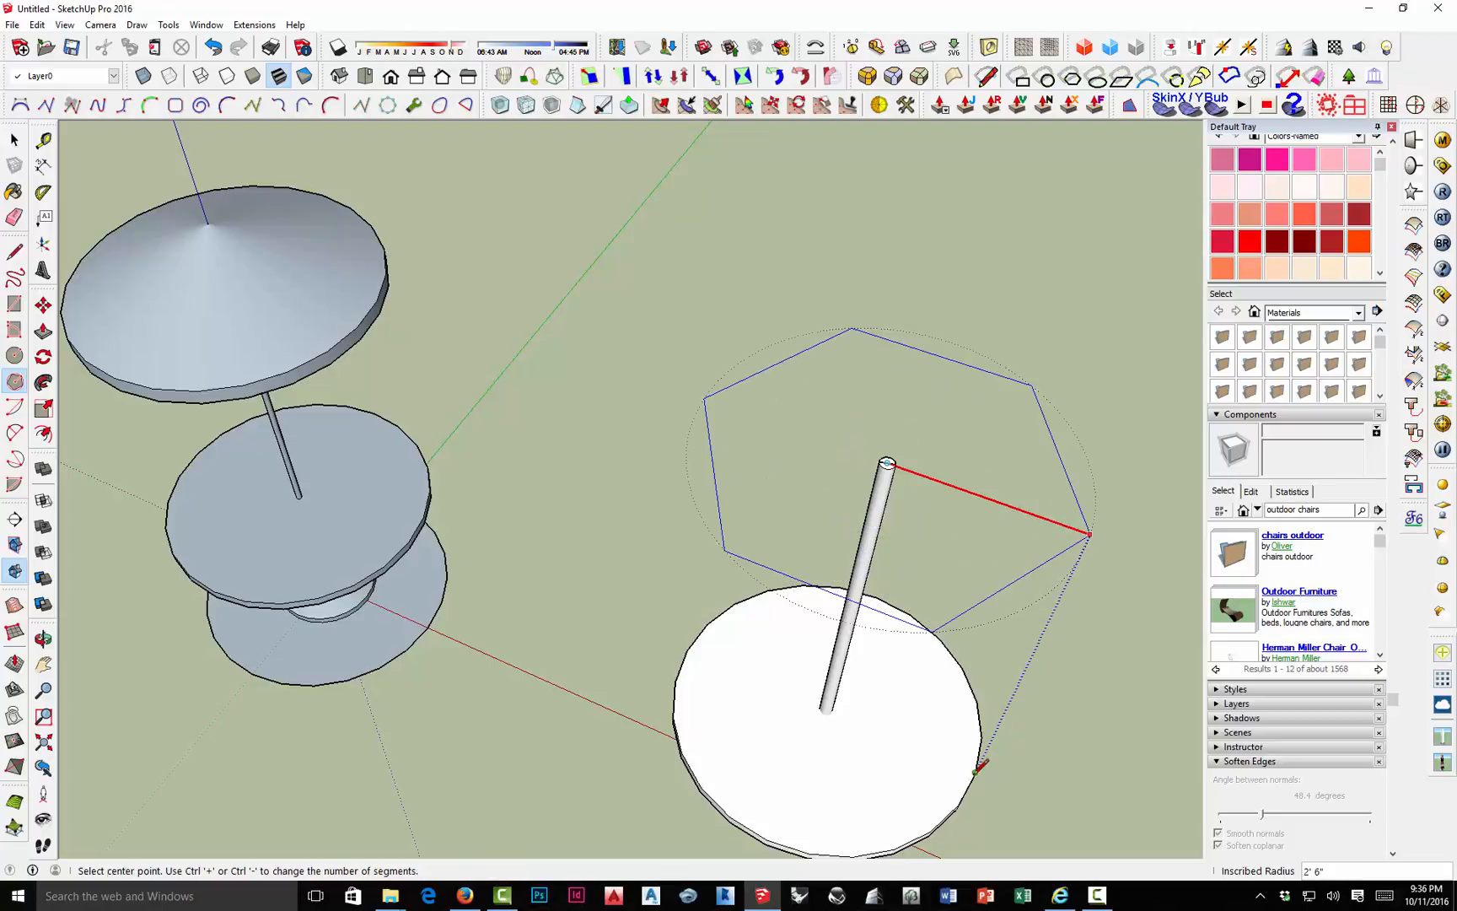
click(1086, 521)
middle_drag(908, 647, 804, 536)
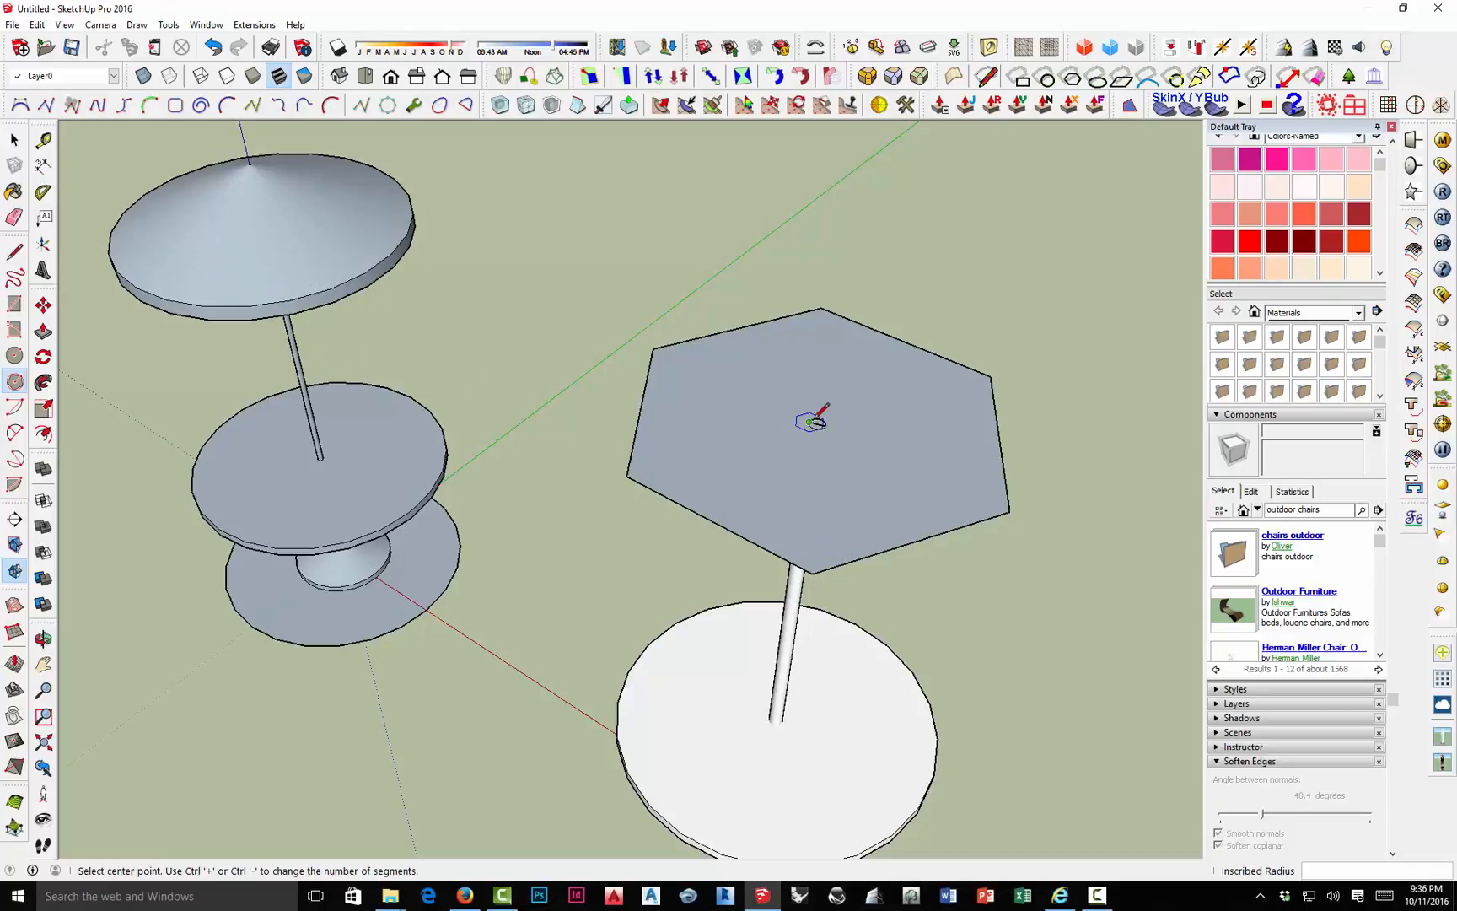
Select the hexagonal canopy face with its bounding edges and make them a group.
key(space)
click(877, 446)
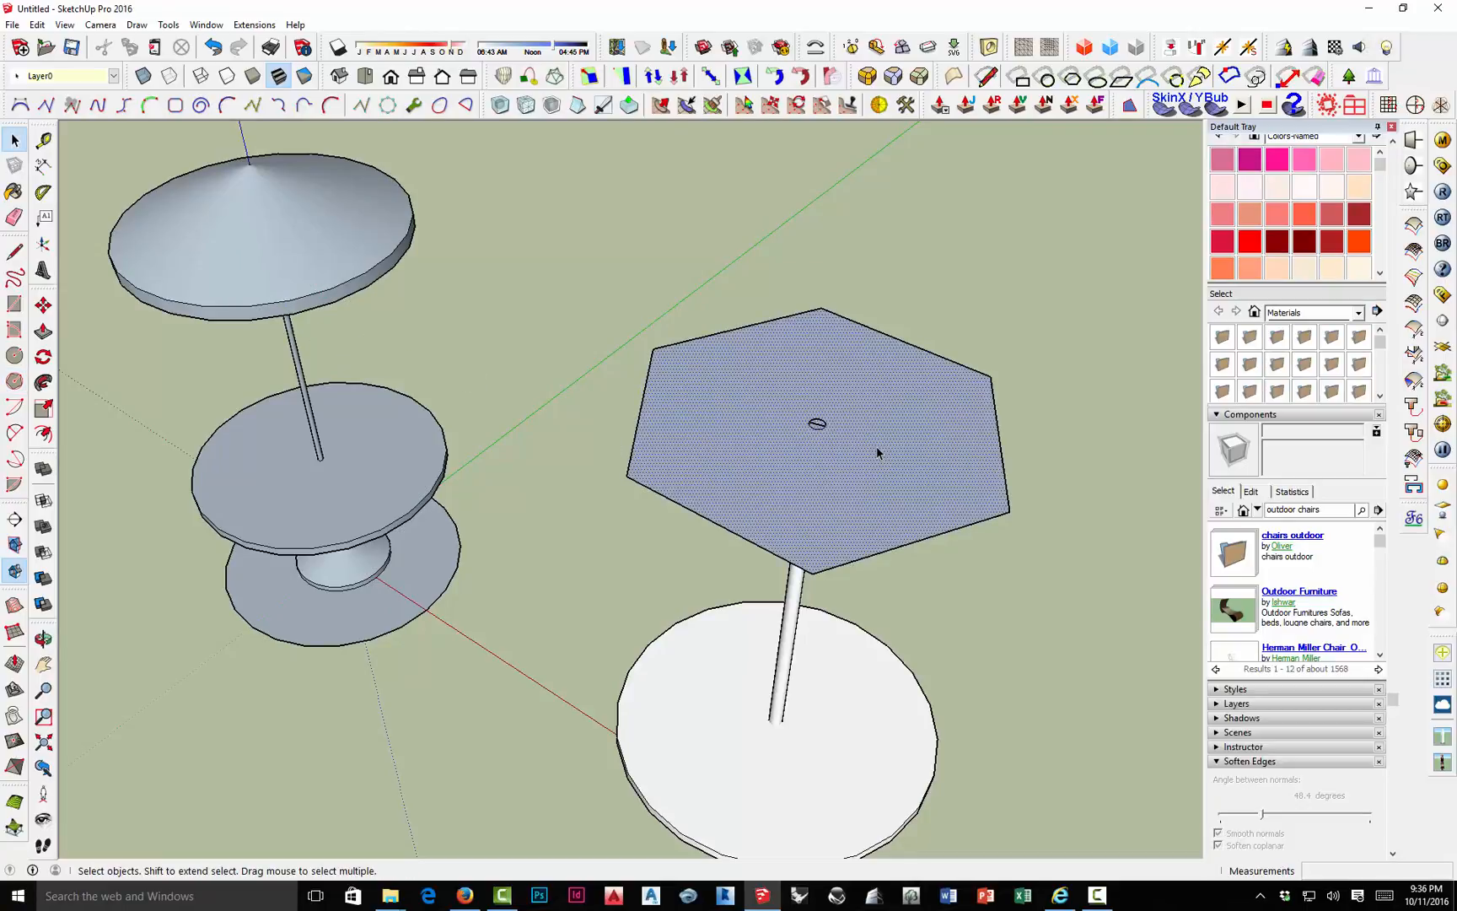
middle_drag(797, 477, 862, 387)
right_click(862, 380)
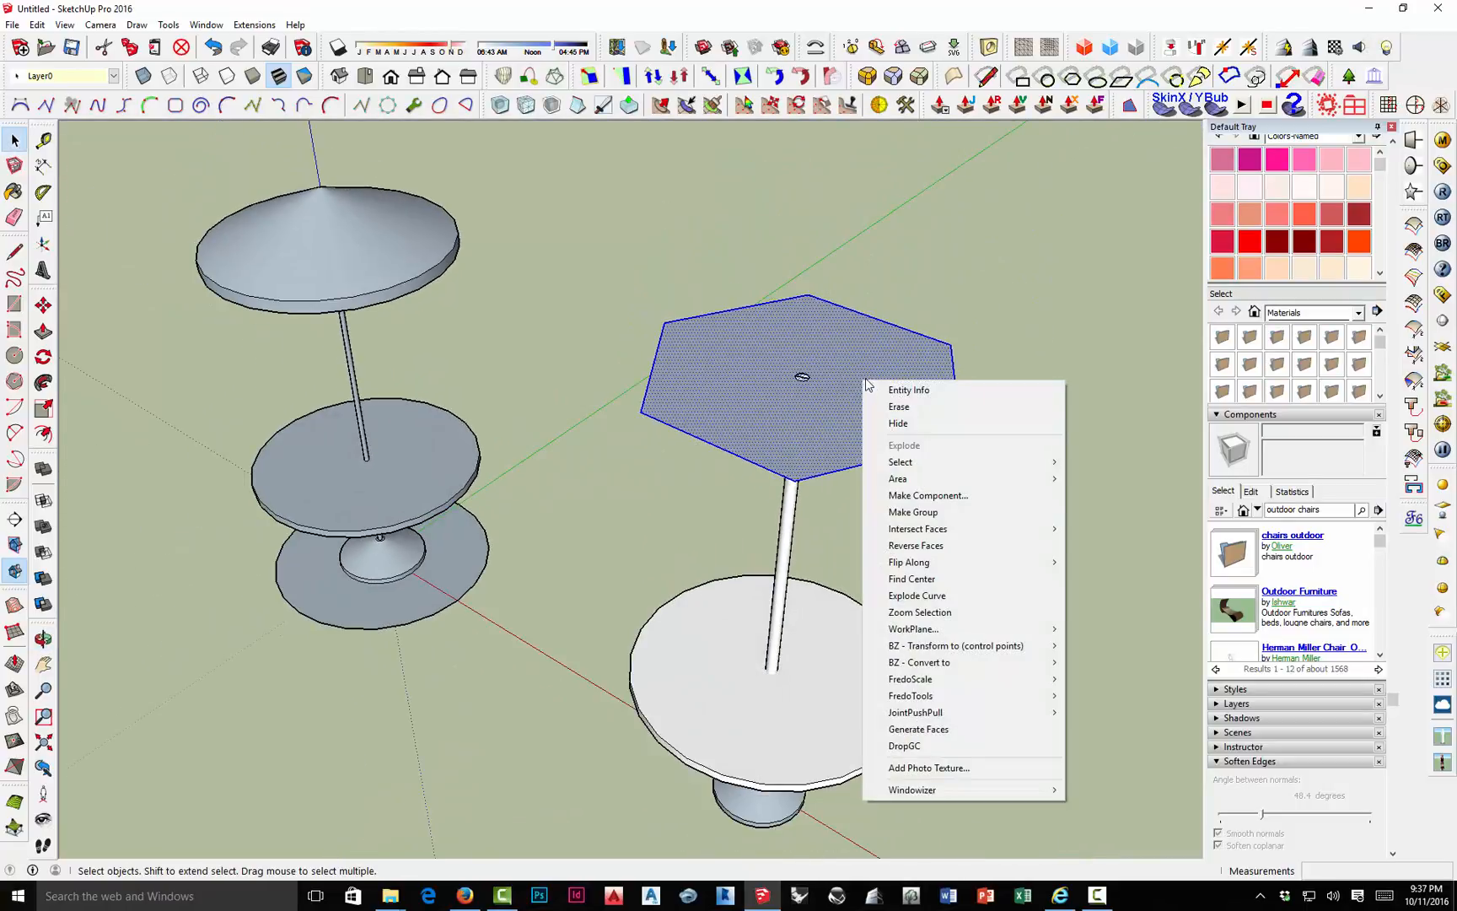
click(913, 512)
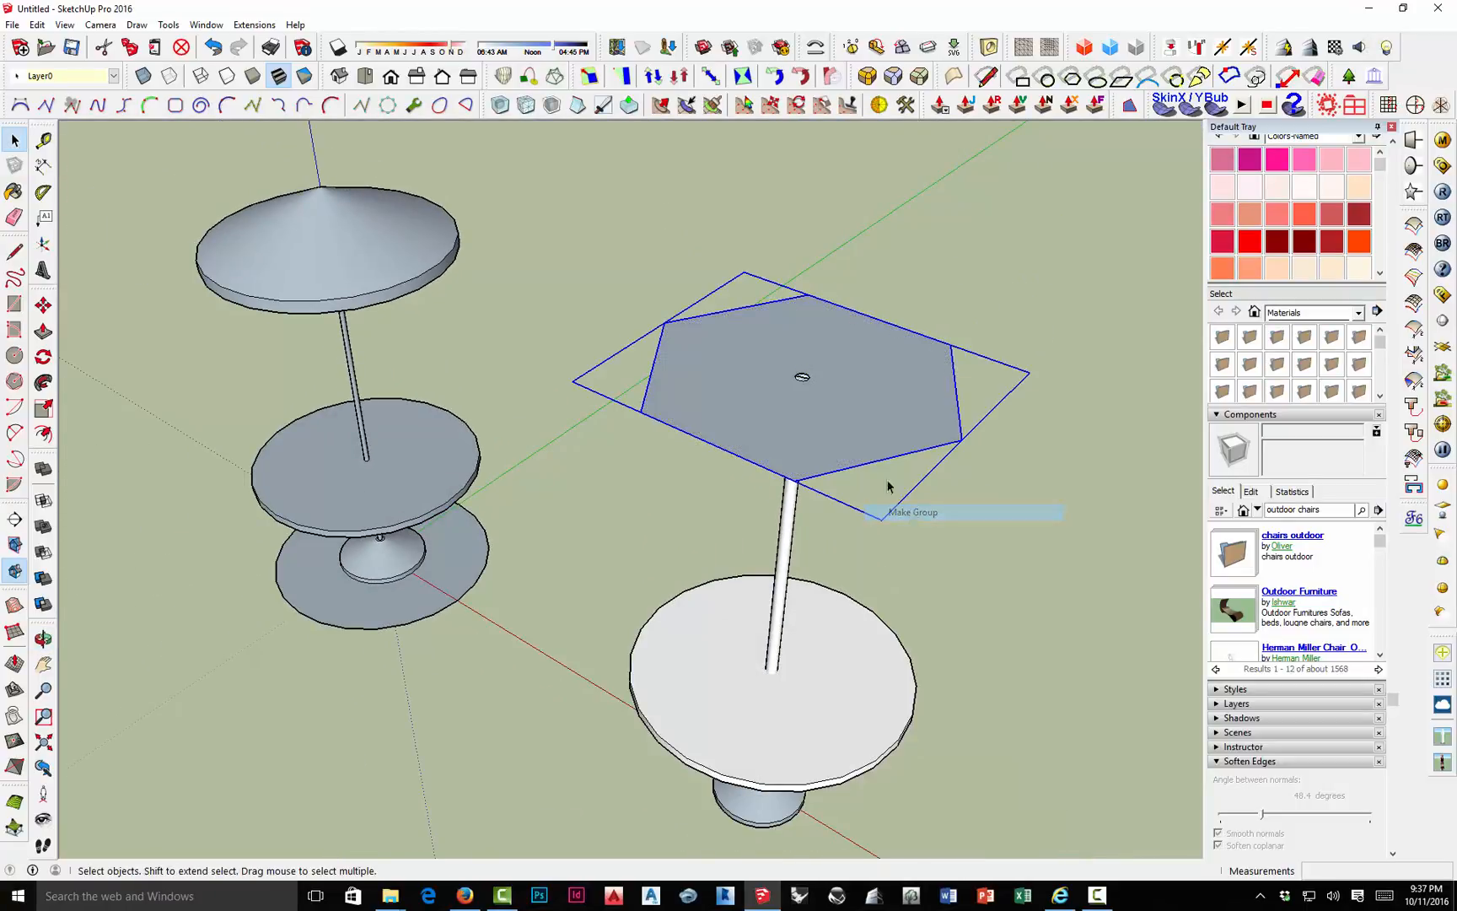
Inside the hexagon's group, draw a two-point arc between the front edge's corners, bulging inward about 1" on the face.
double_click(829, 403)
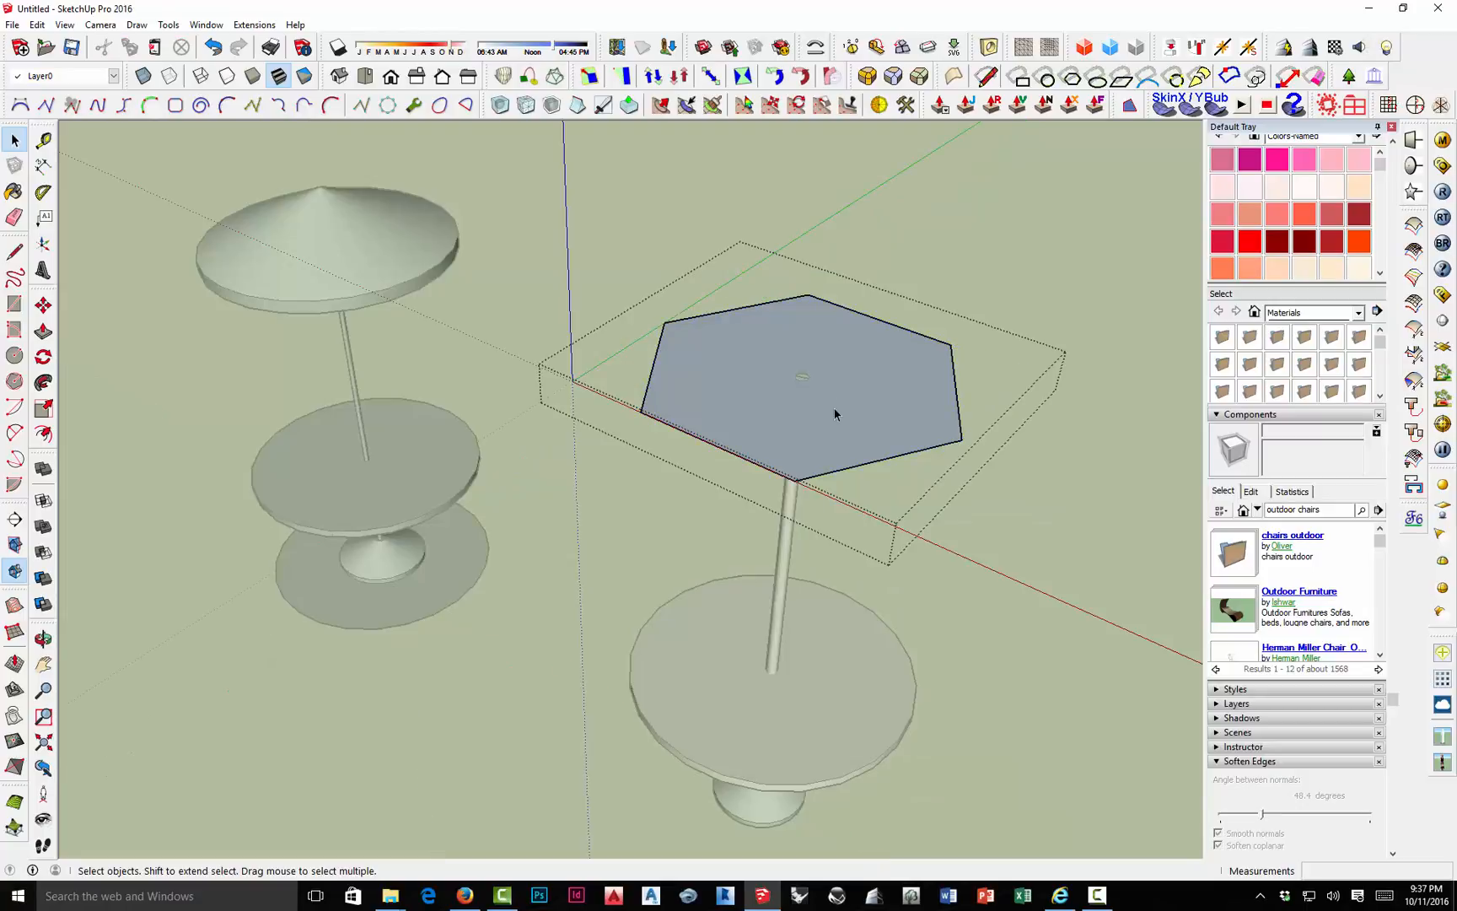
middle_drag(834, 413, 898, 563)
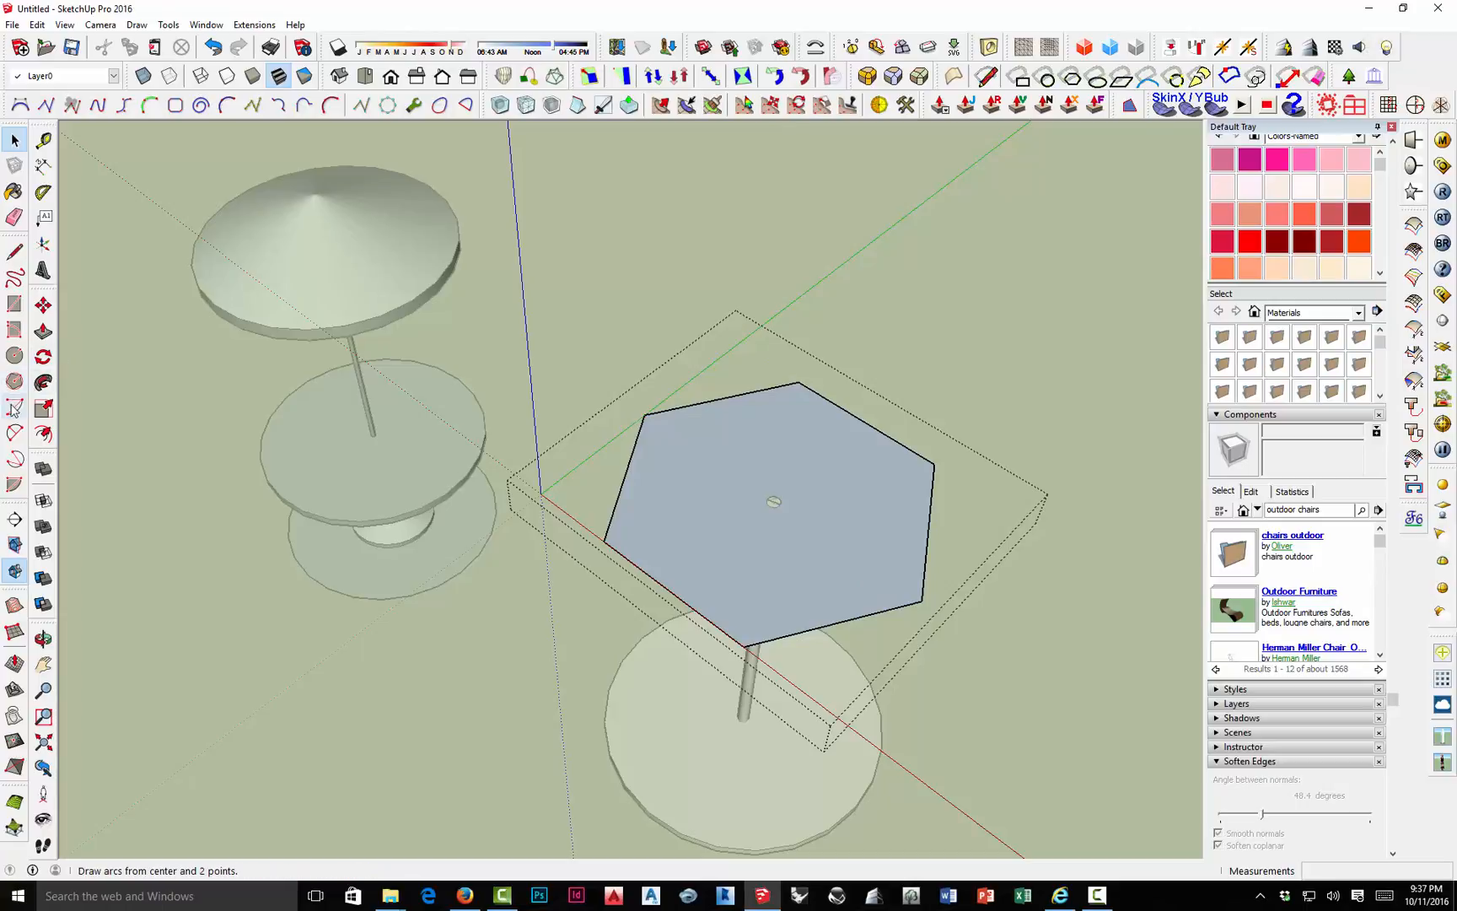
click(14, 433)
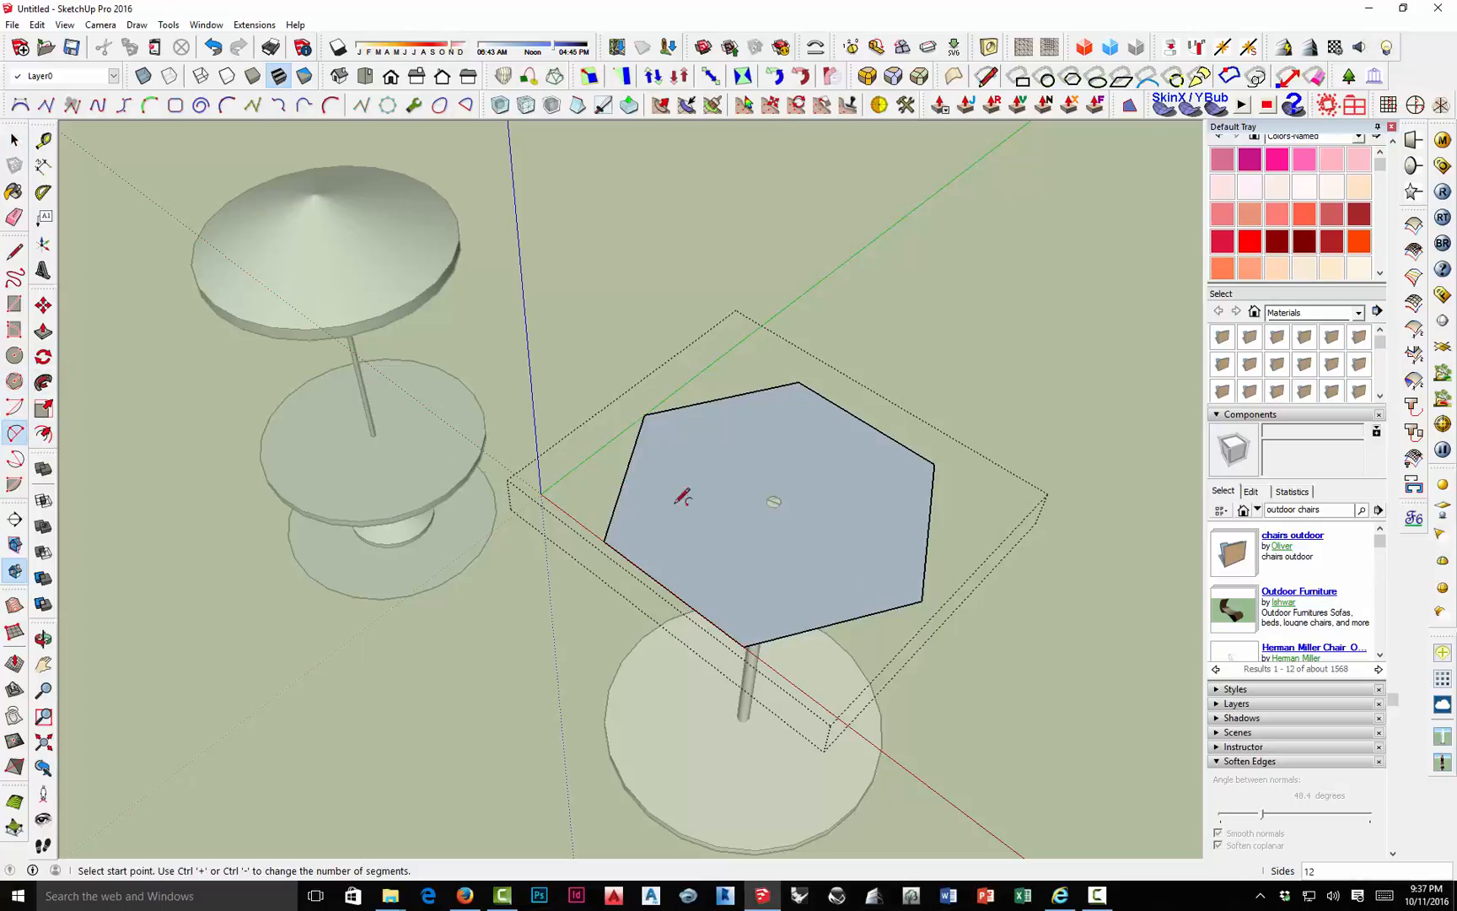
click(744, 645)
click(924, 601)
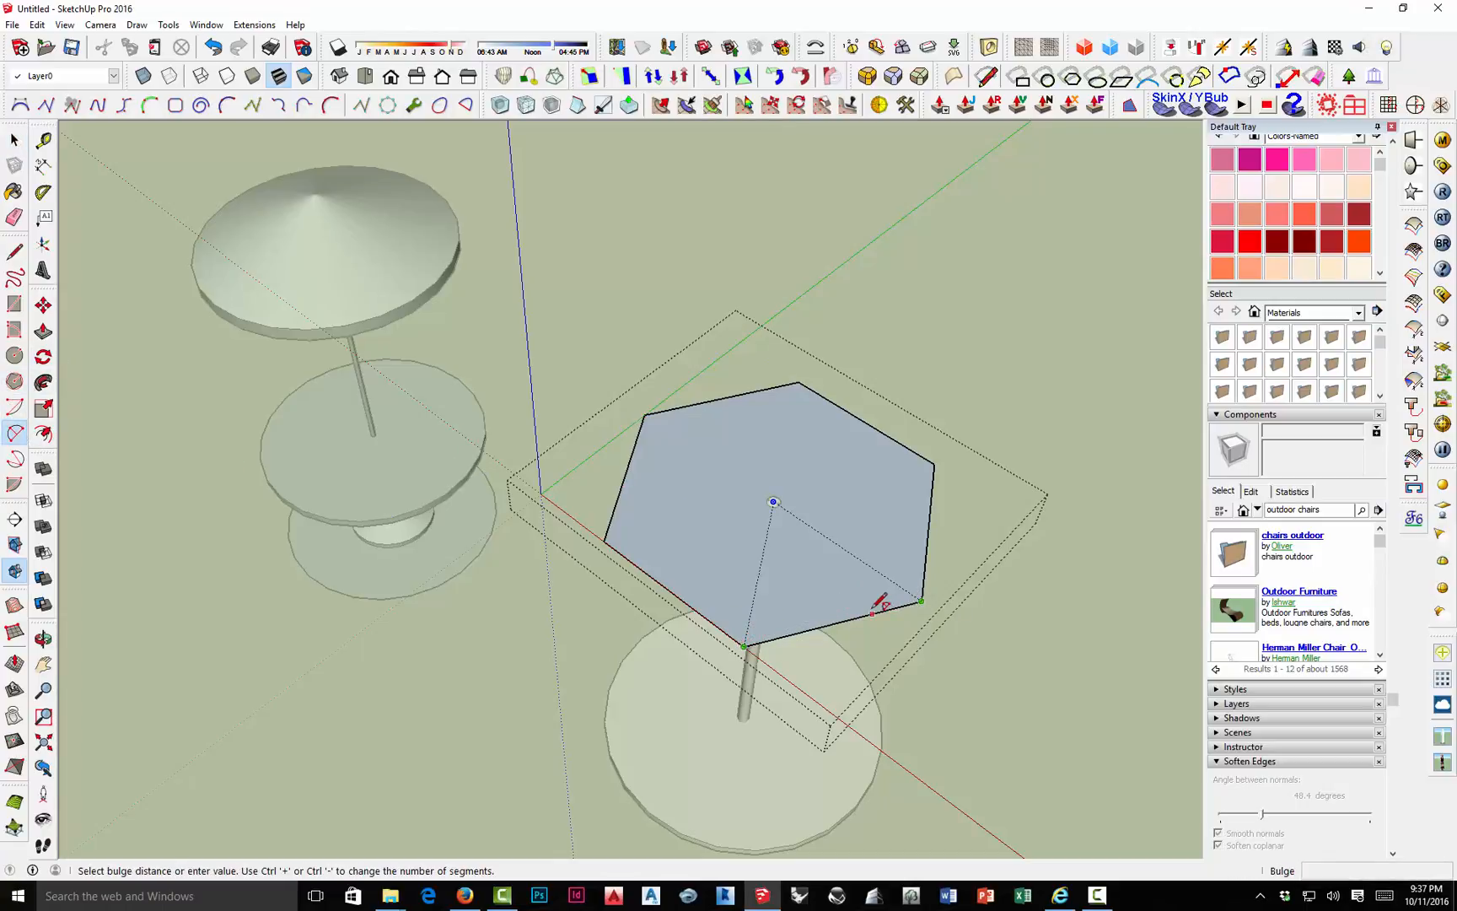
scroll(876, 602, up, 3)
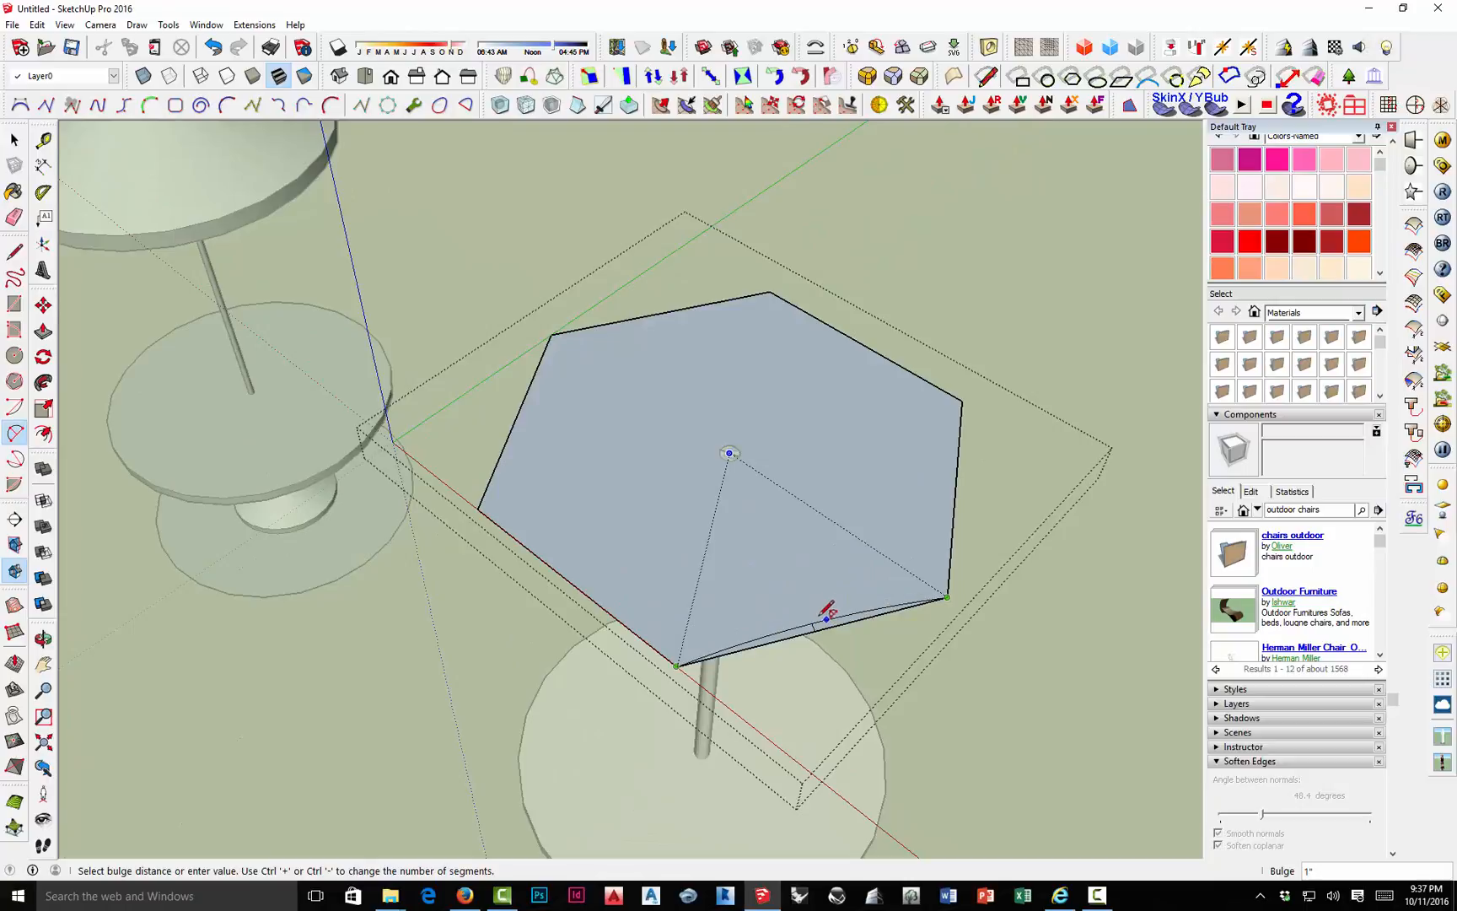
scroll(826, 613, up, 4)
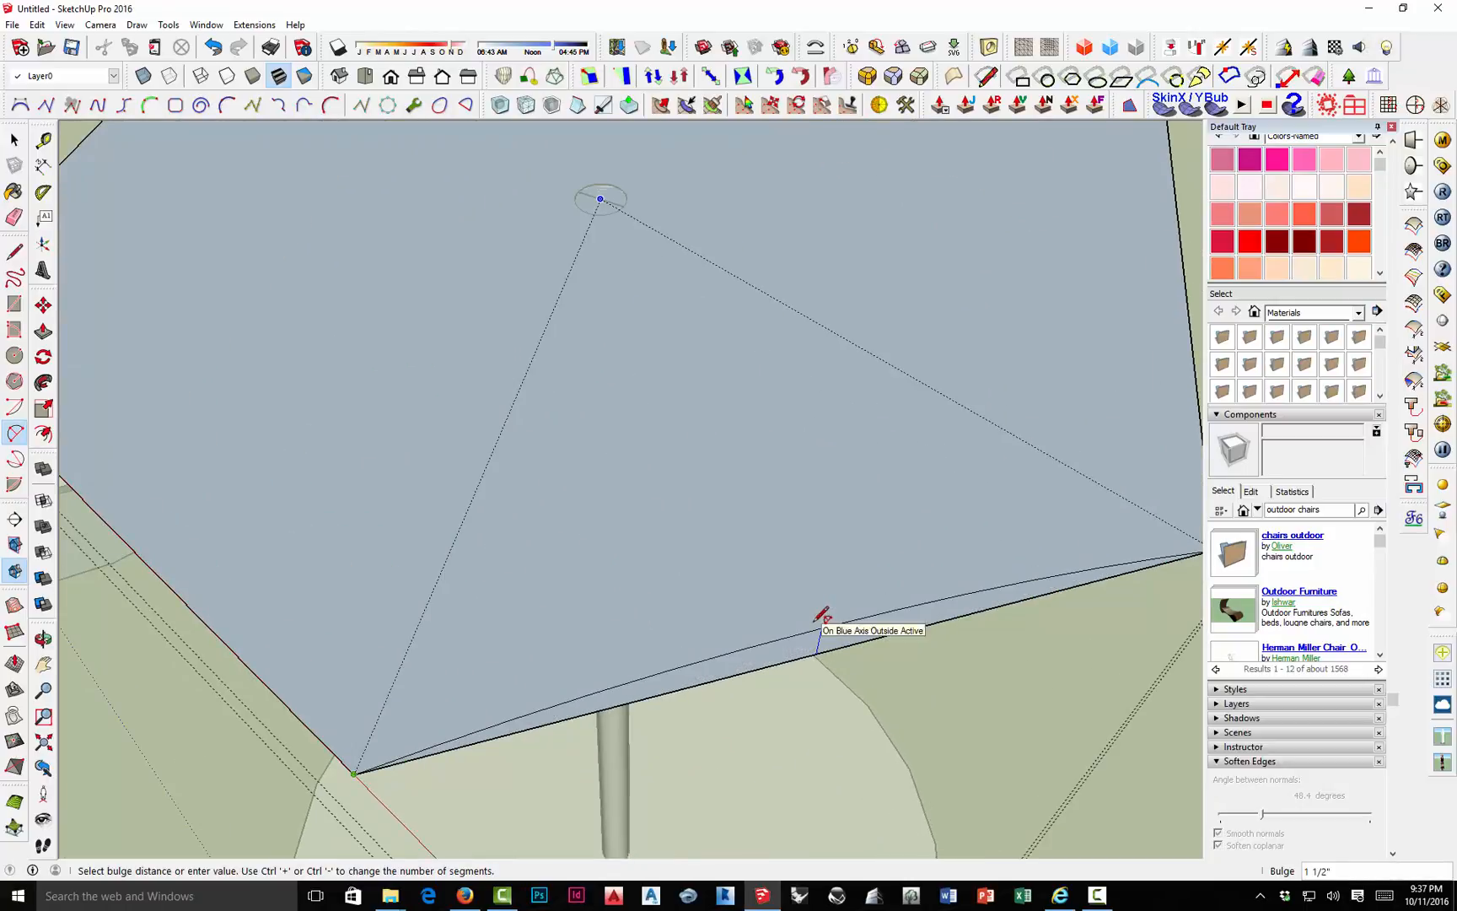
click(805, 615)
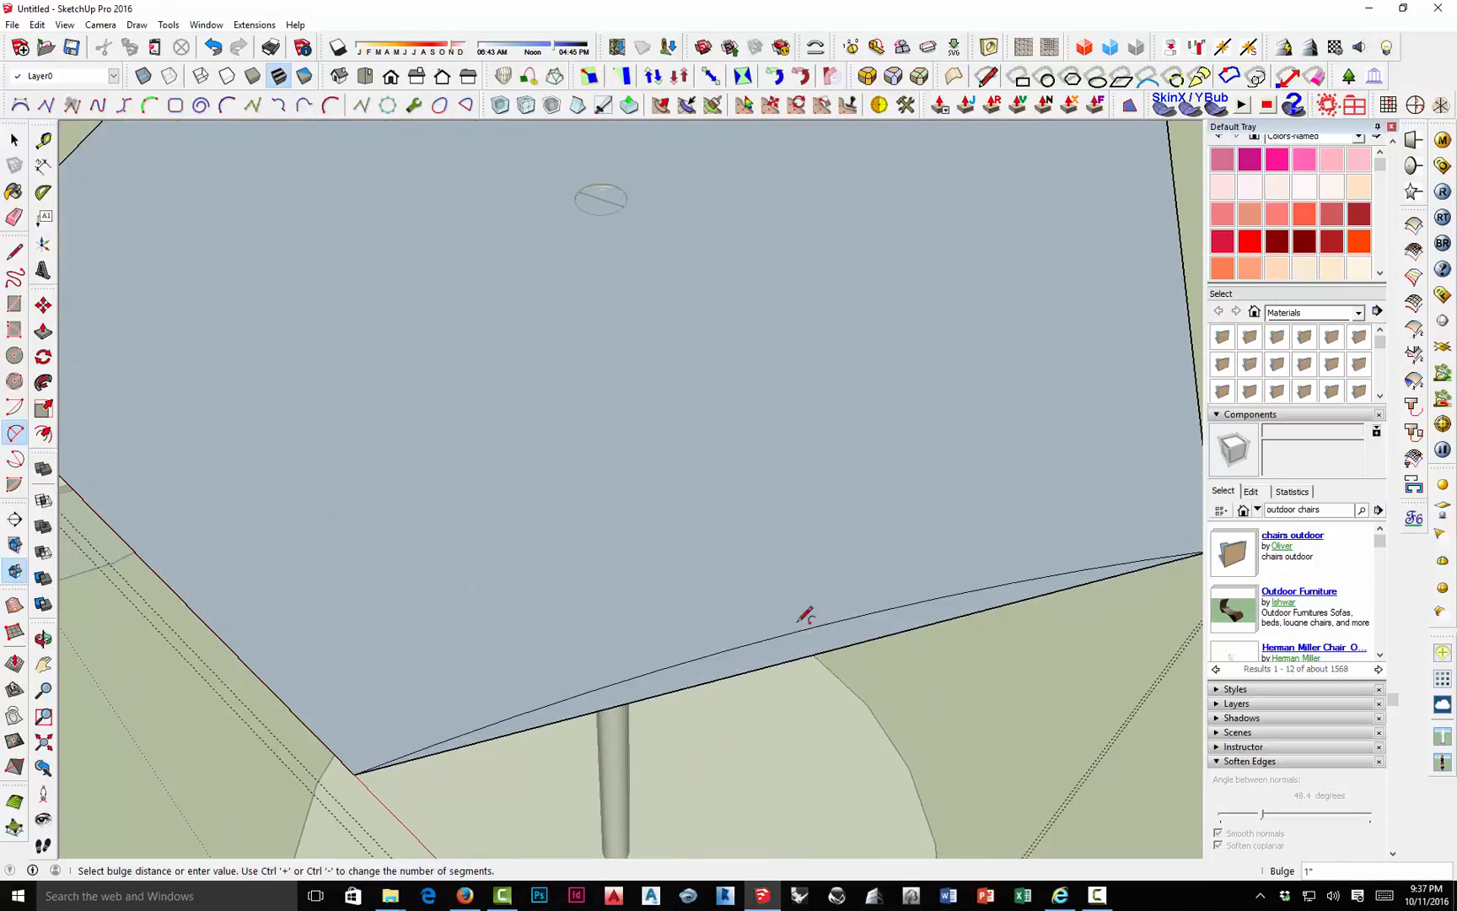
scroll(803, 465, down, 5)
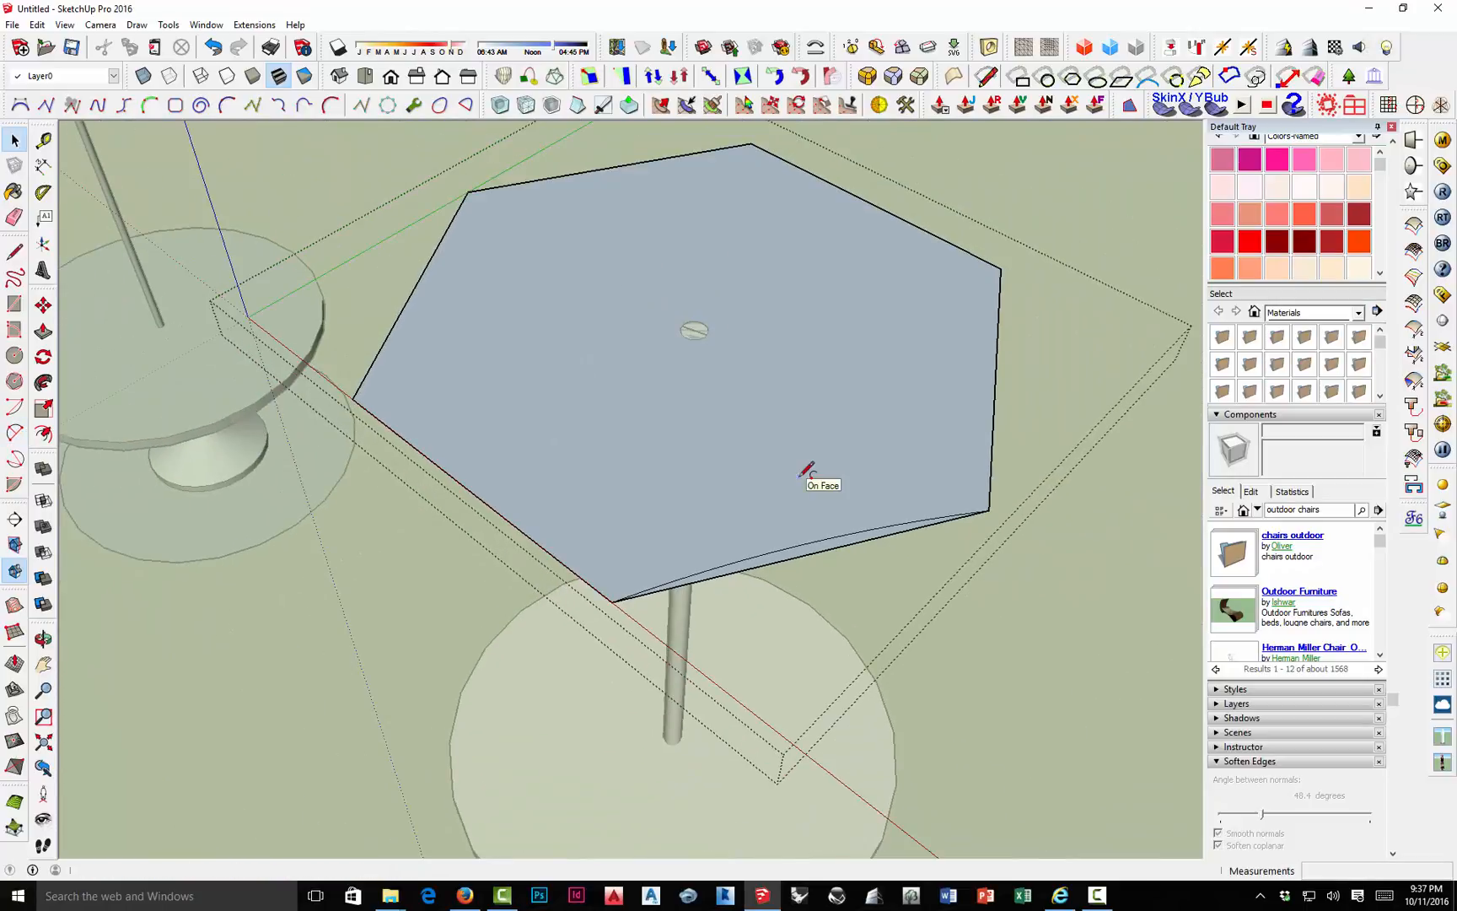
Rotate-copy the arc 60 degrees about the hexagon's centre and multiply it with 5x so every side gets an arc.
key(space)
click(813, 546)
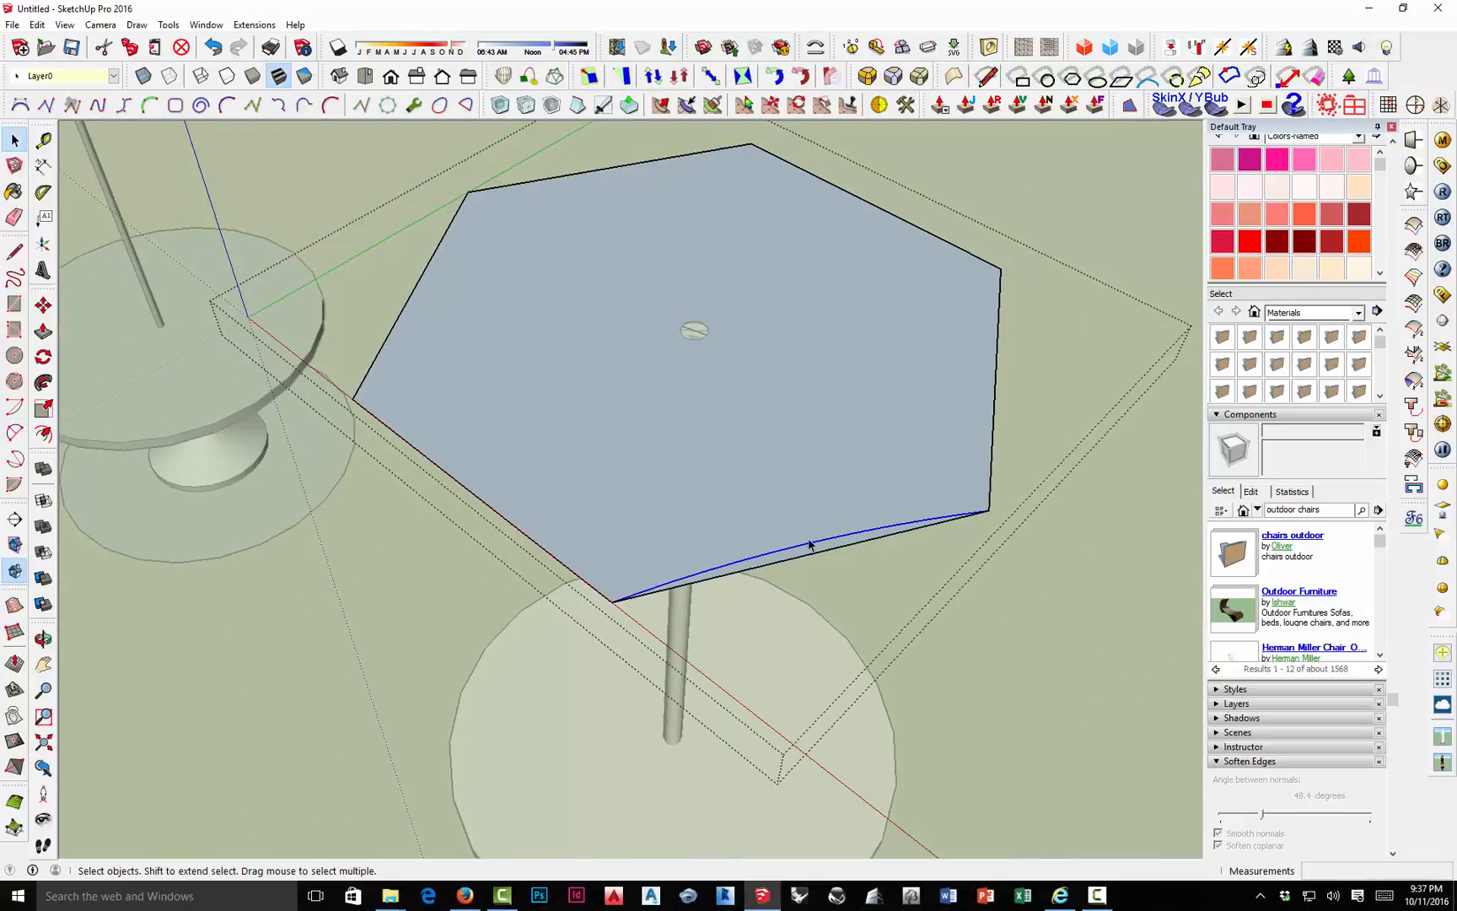
click(43, 434)
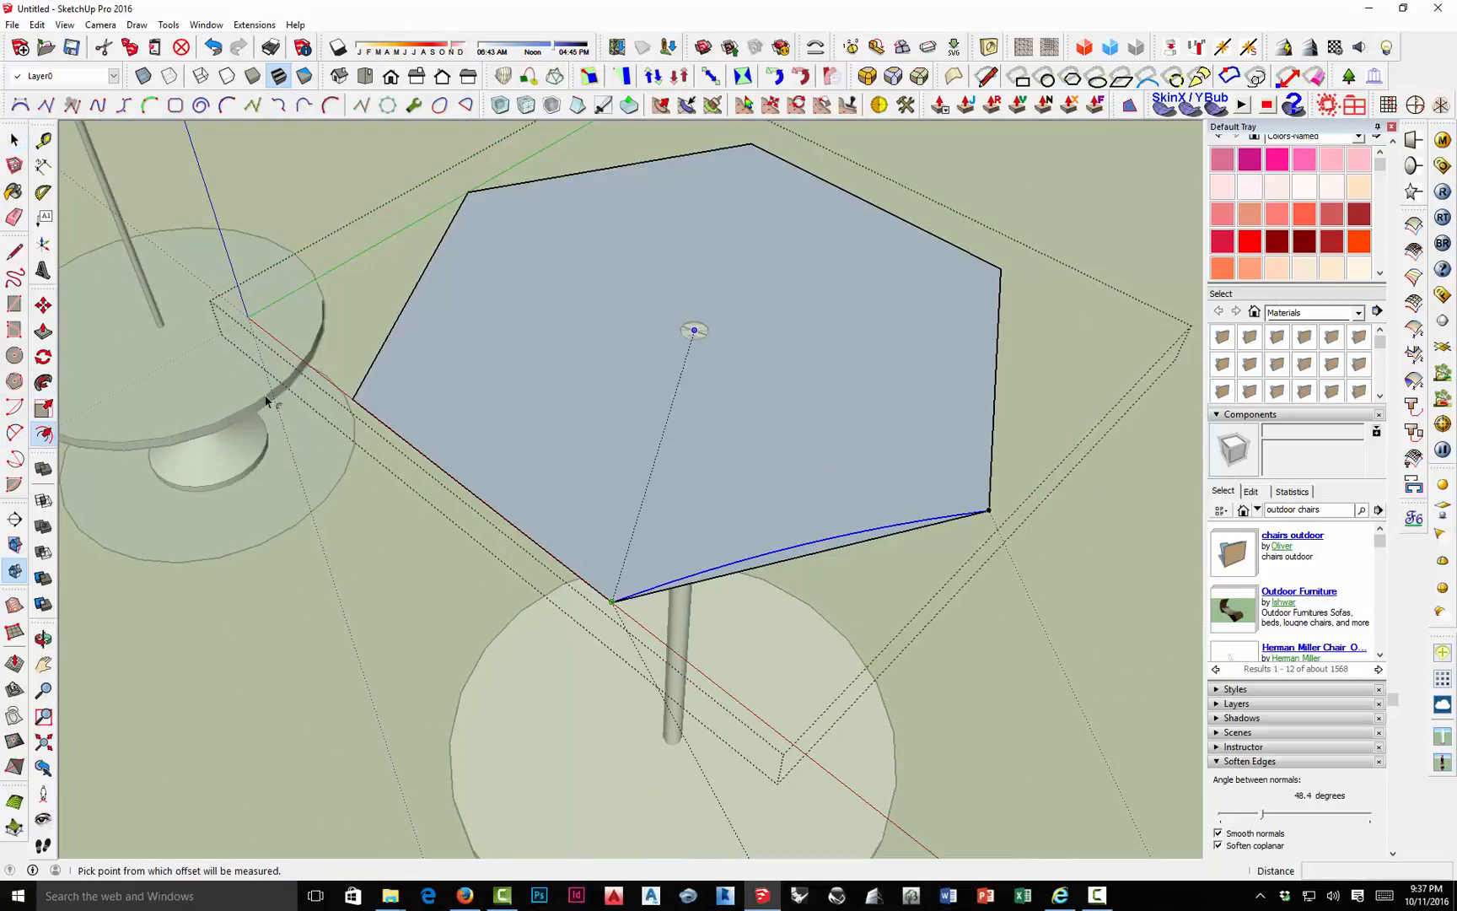
click(43, 356)
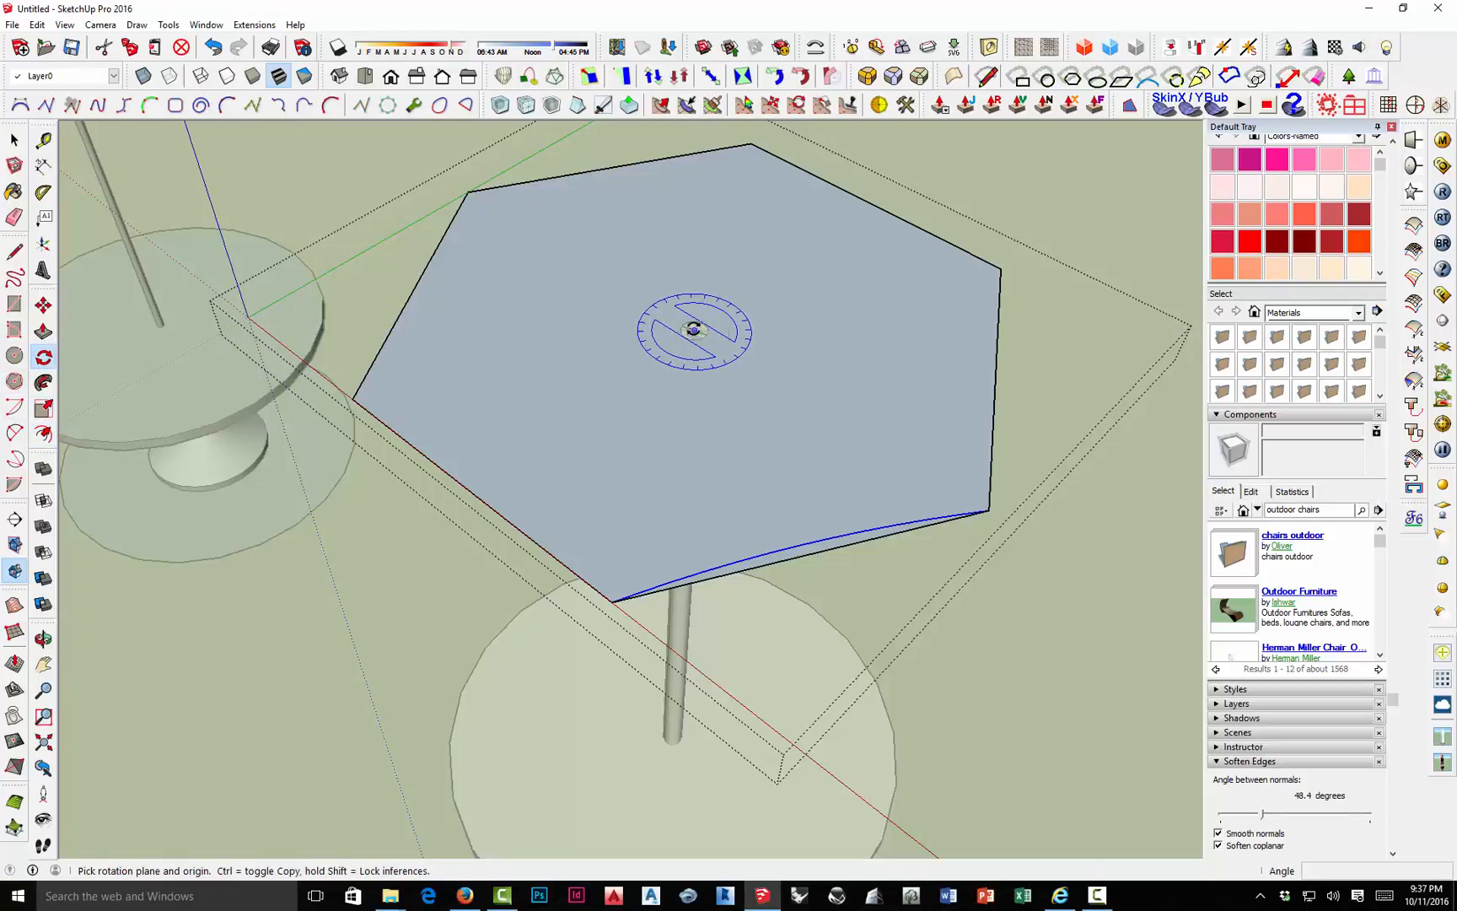
click(693, 330)
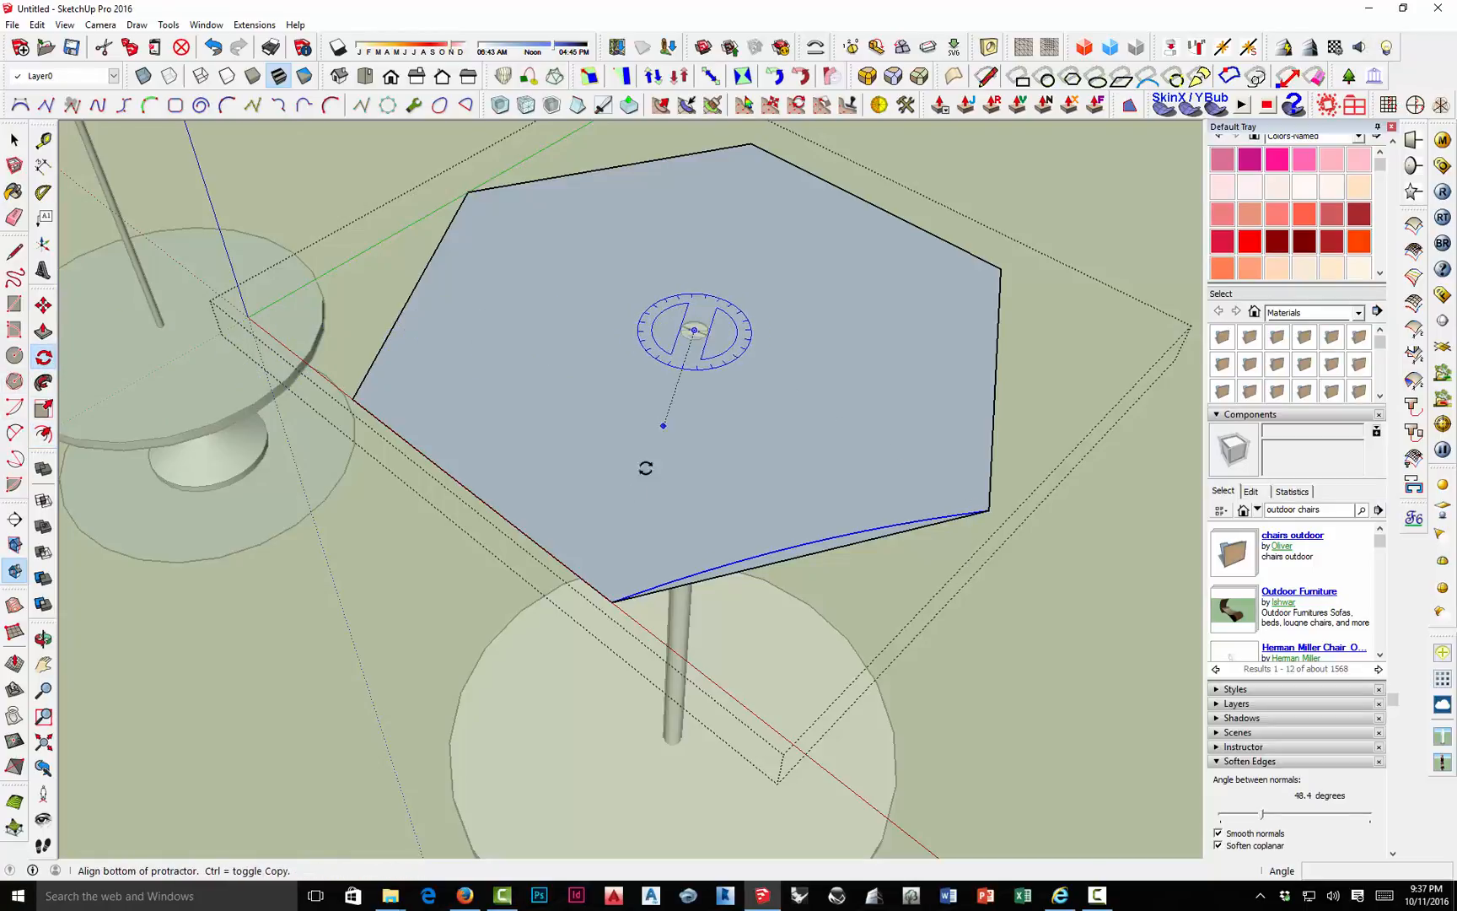
click(613, 605)
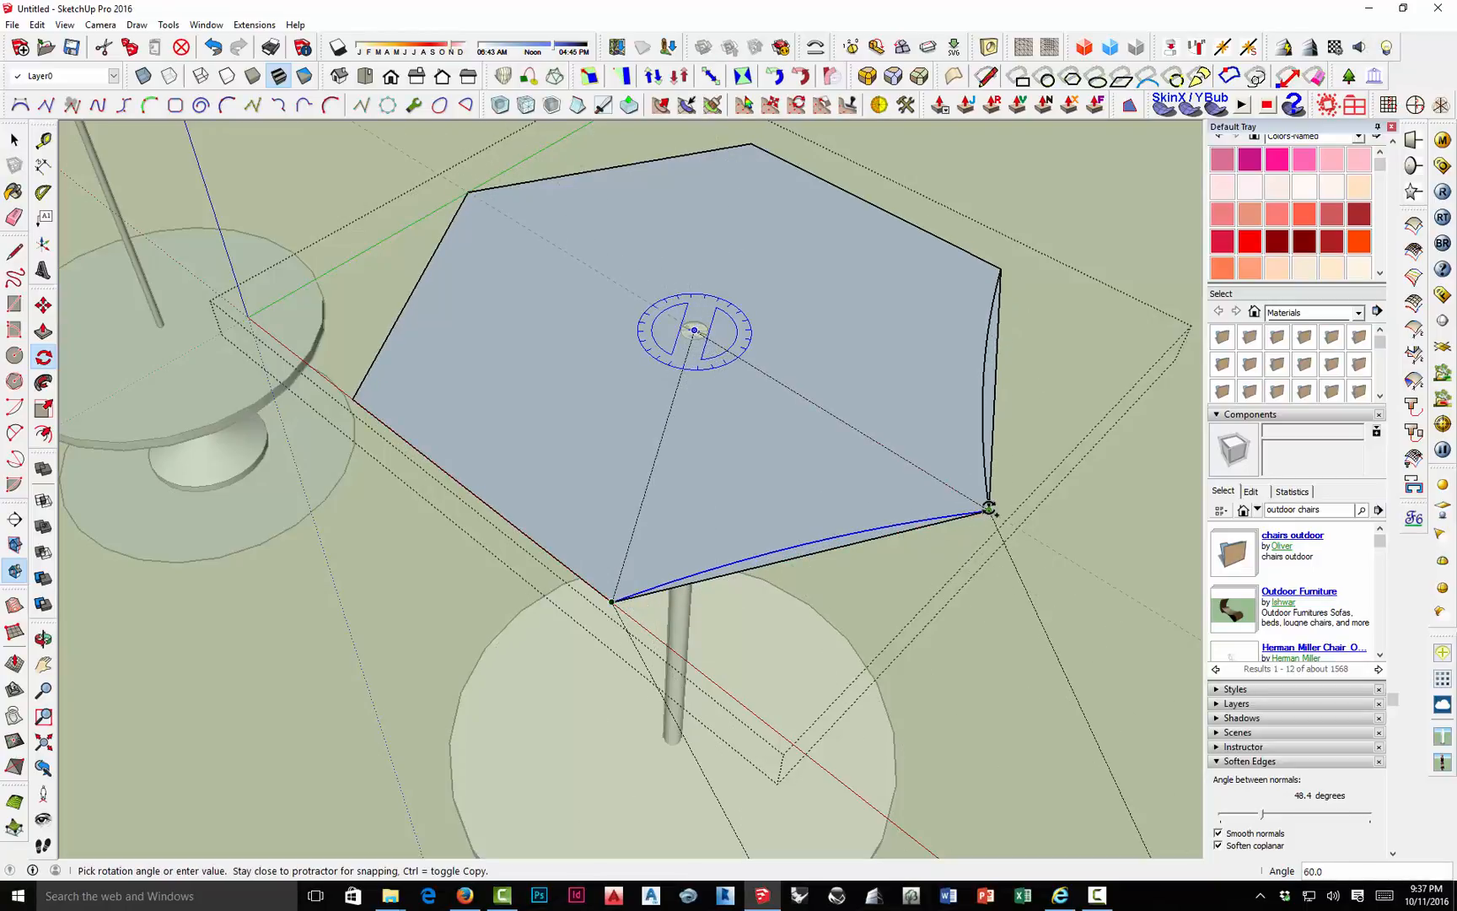
click(988, 508)
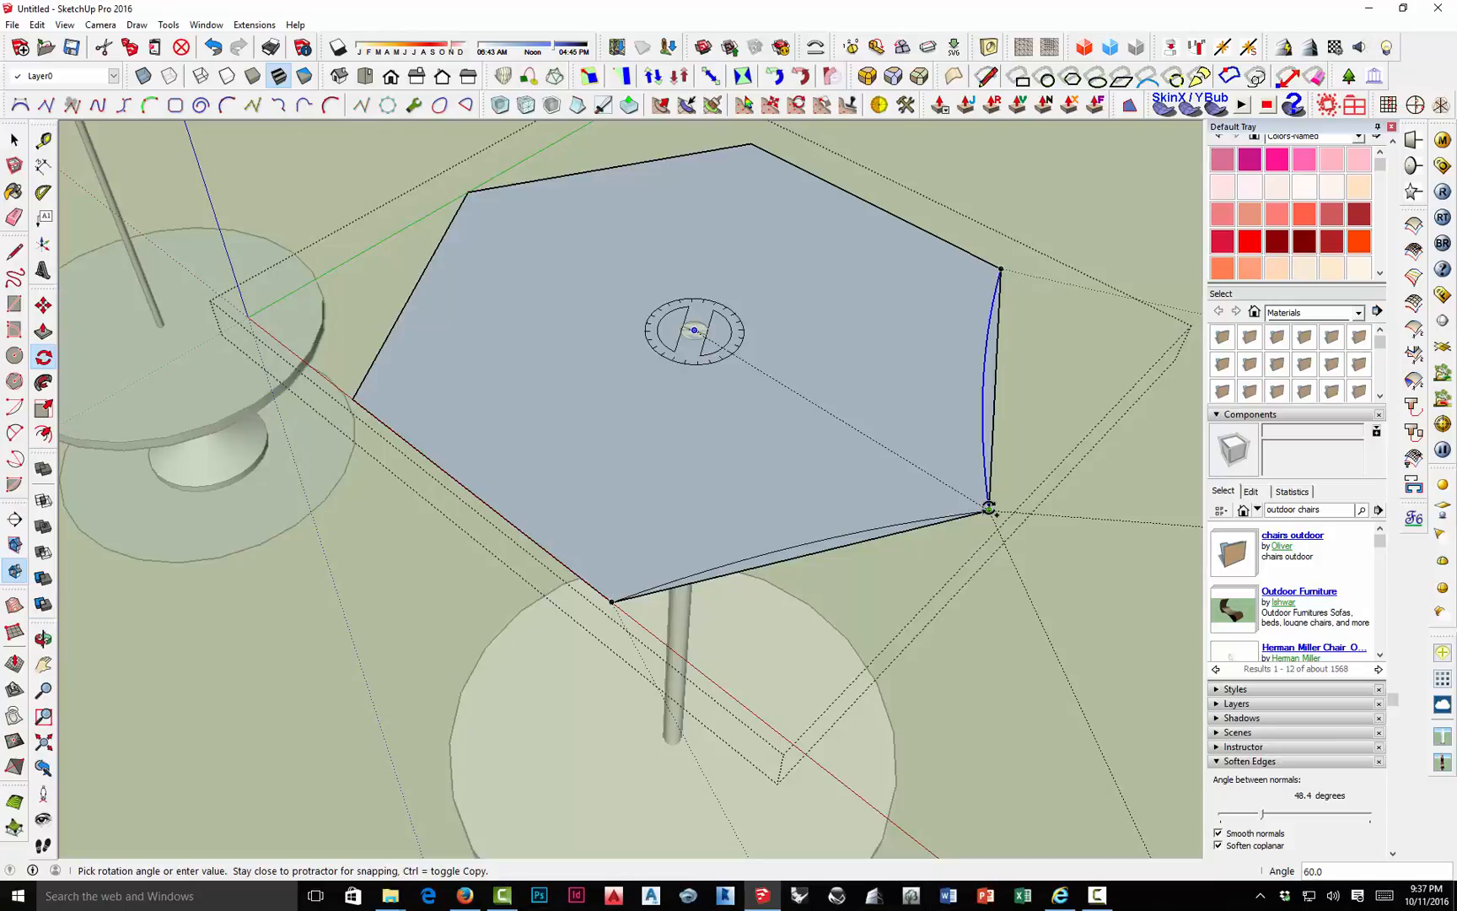
text(5x)
key(Return)
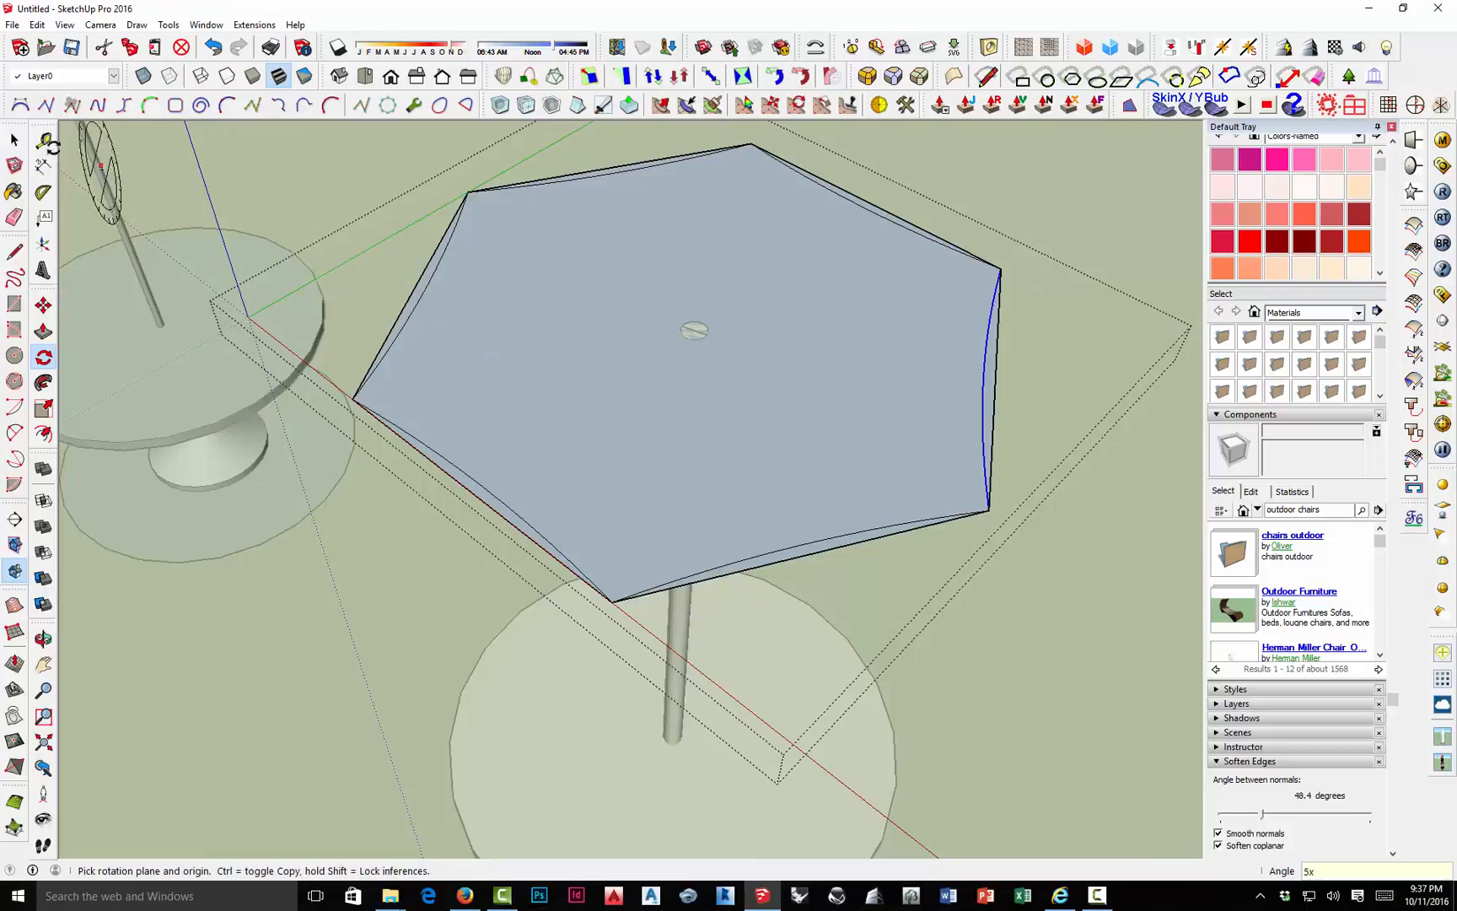
Erase the hexagon's six straight outer edges so the canopy is bounded only by the inward-curved arcs.
click(14, 139)
click(14, 218)
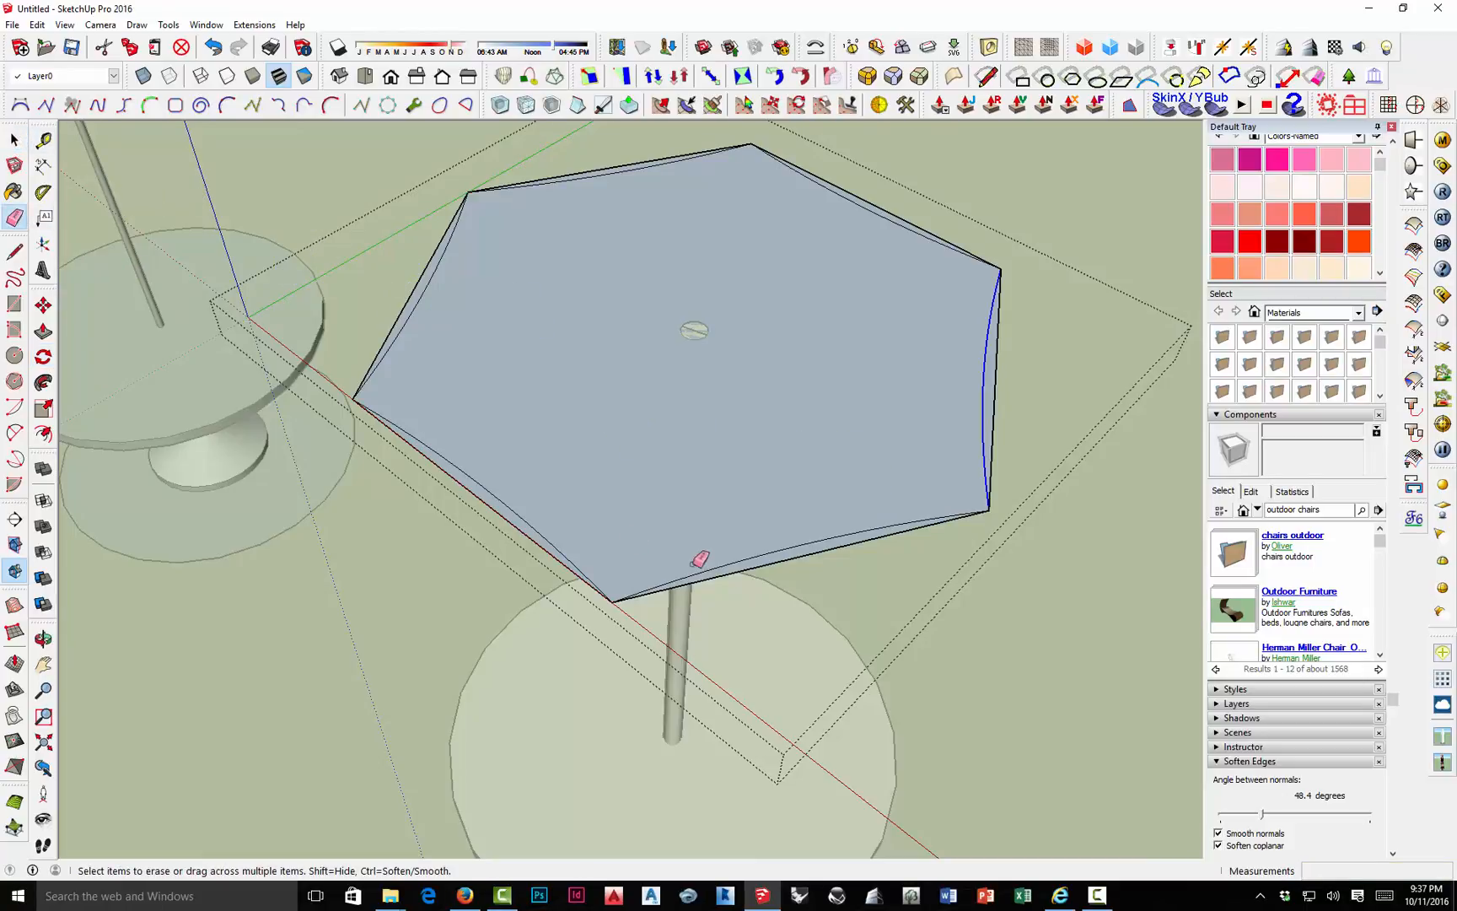
click(996, 392)
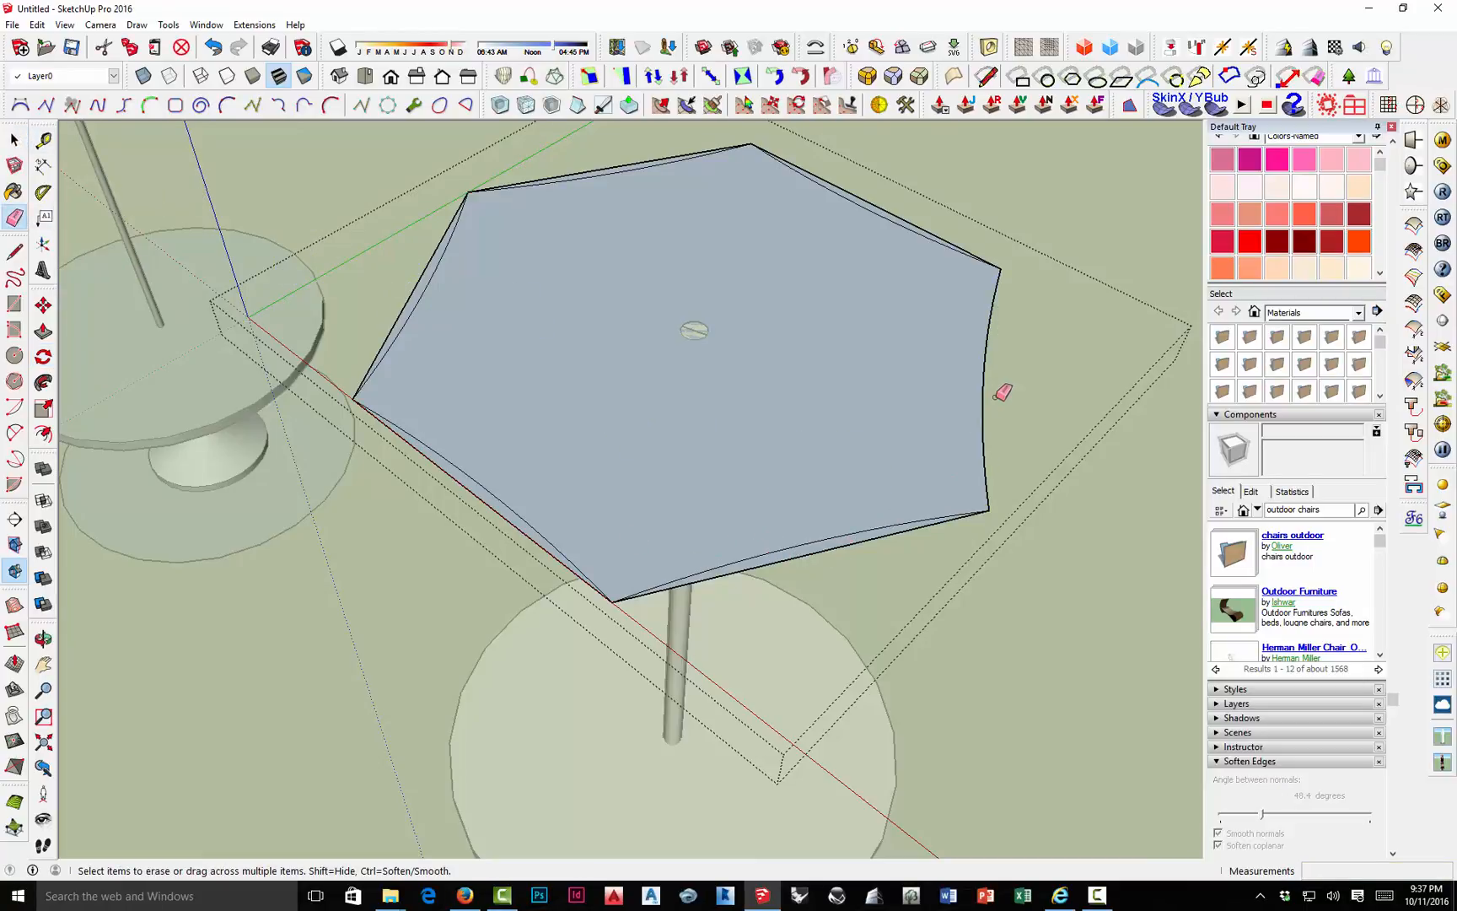
click(898, 214)
click(606, 167)
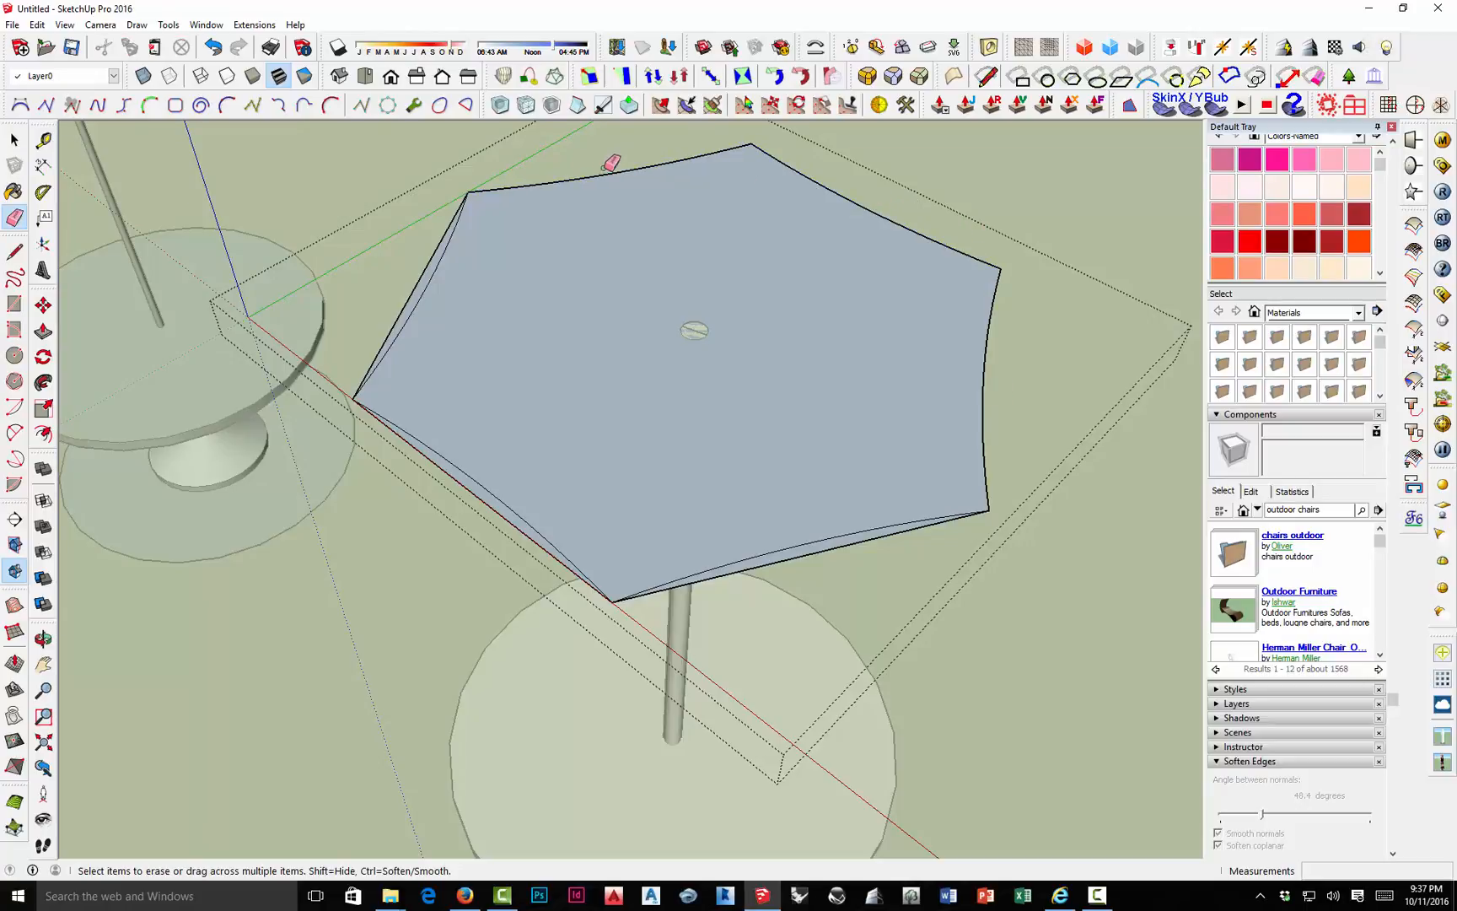
click(438, 248)
click(498, 500)
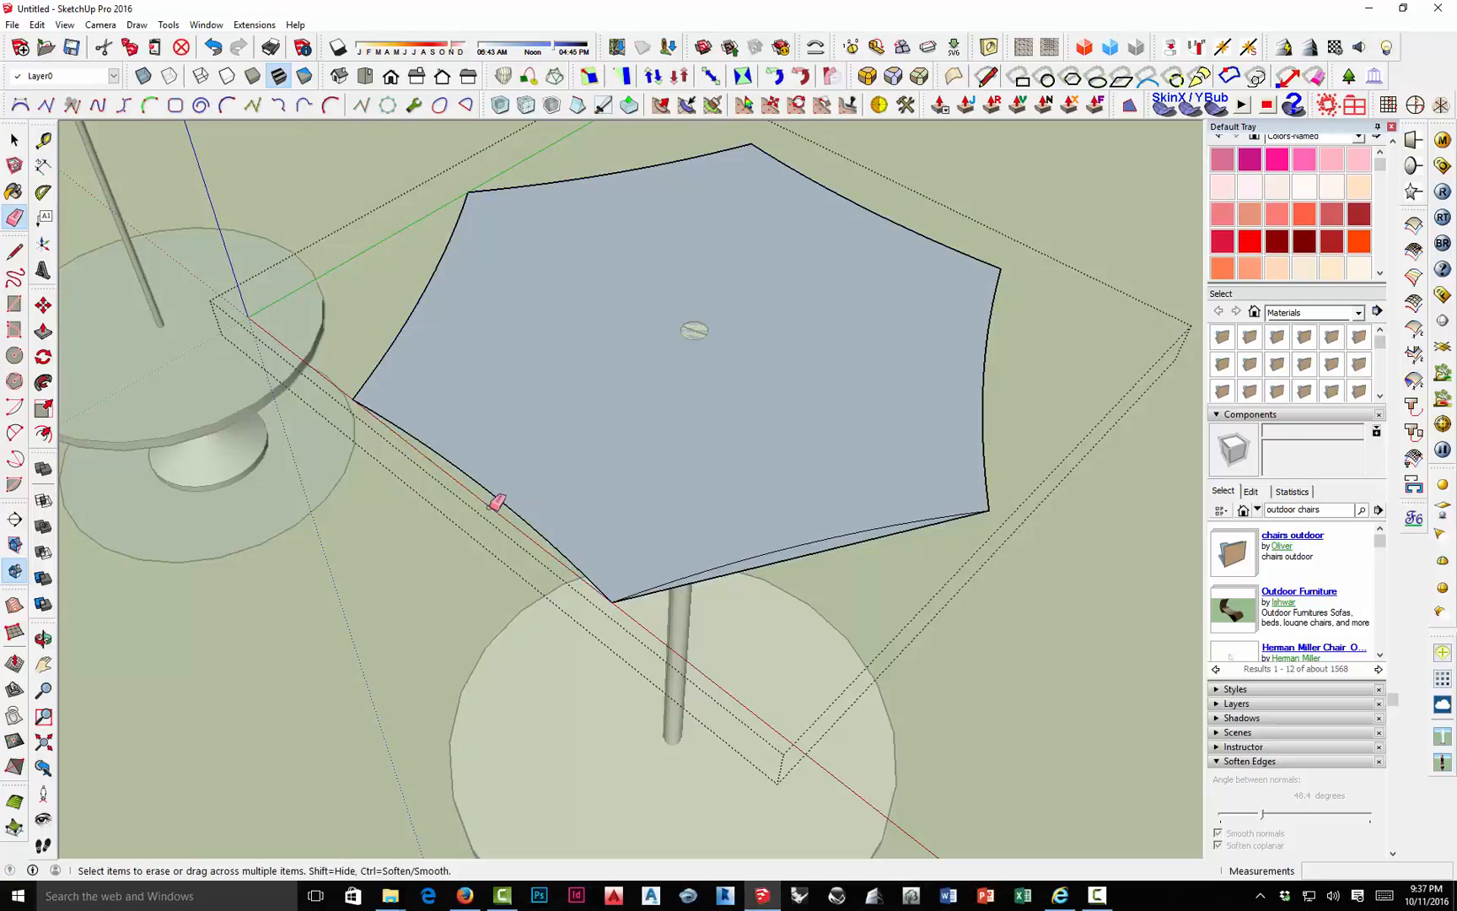
click(784, 560)
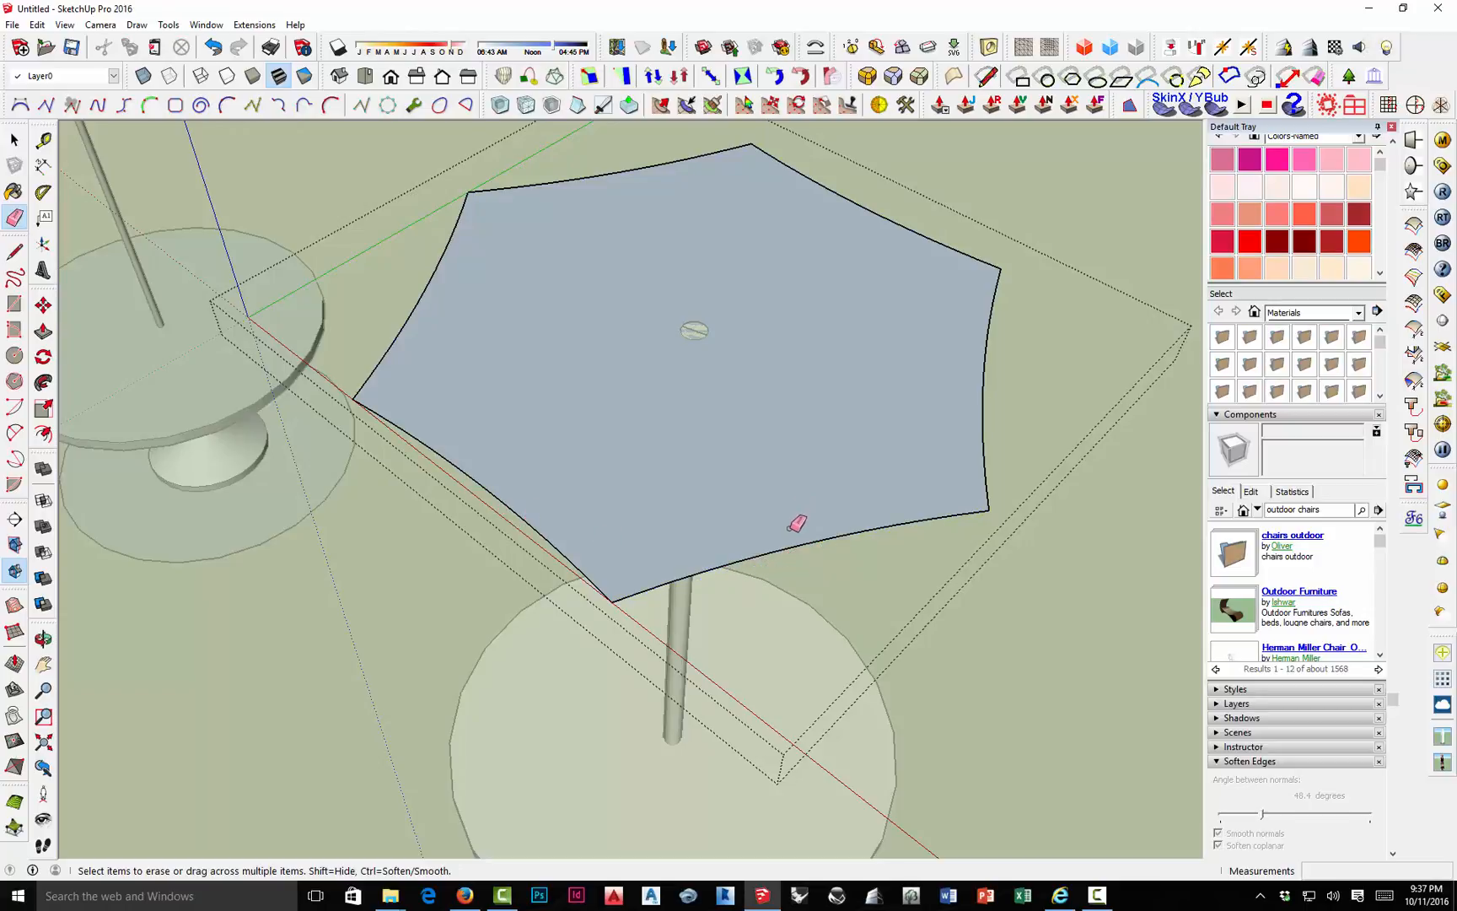
Push/Pull the curved canopy face upward 1 1/2" to give the canopy thickness.
mouse_move(797, 523)
middle_down()
mouse_move(868, 380)
mouse_move(868, 432)
mouse_move(852, 428)
middle_up()
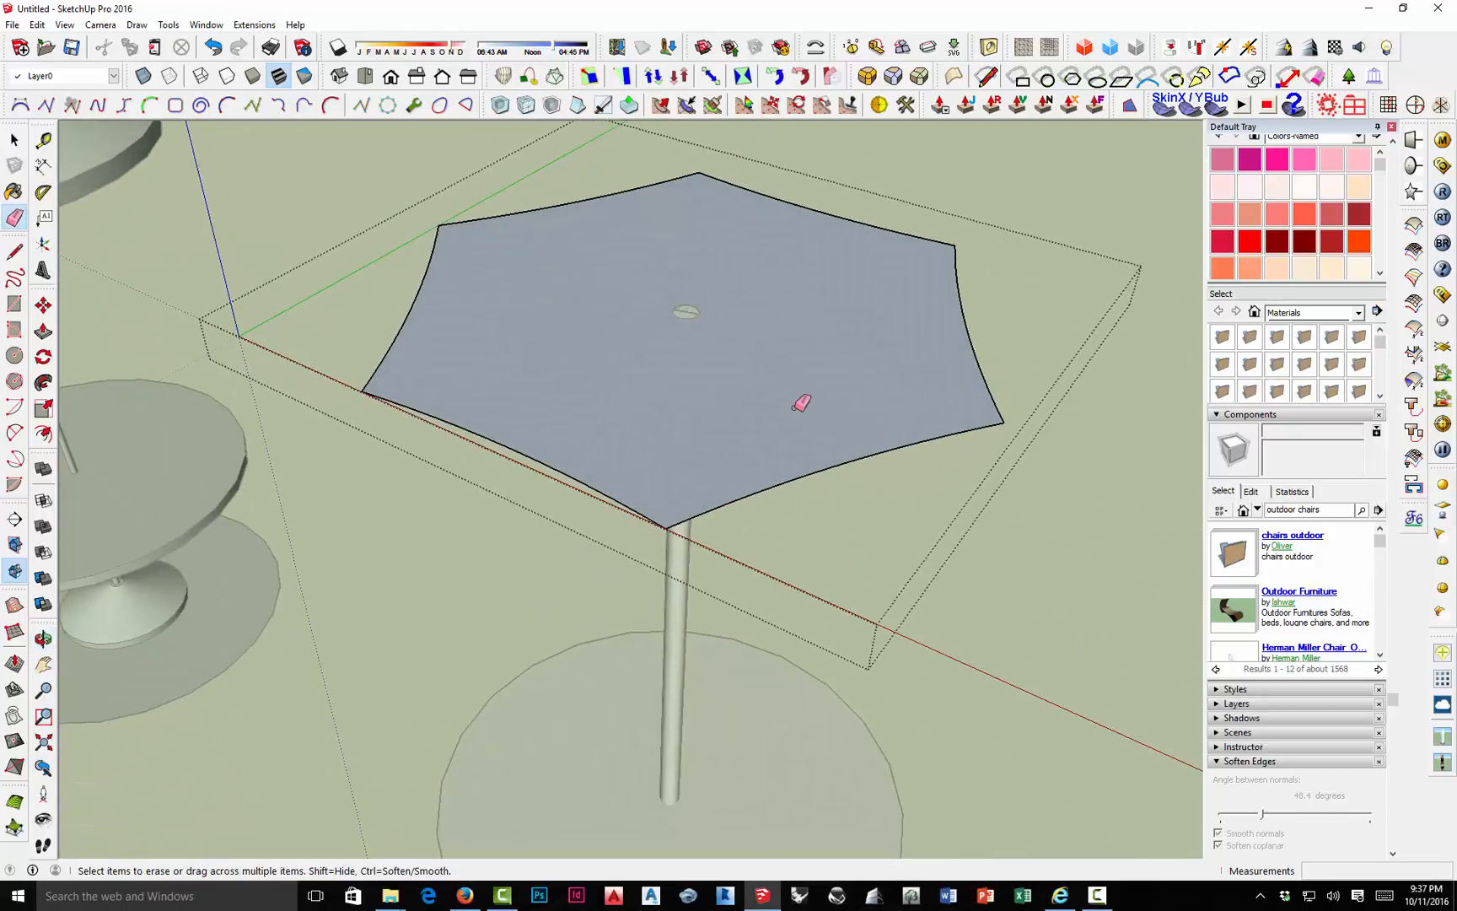
key(p)
click(759, 408)
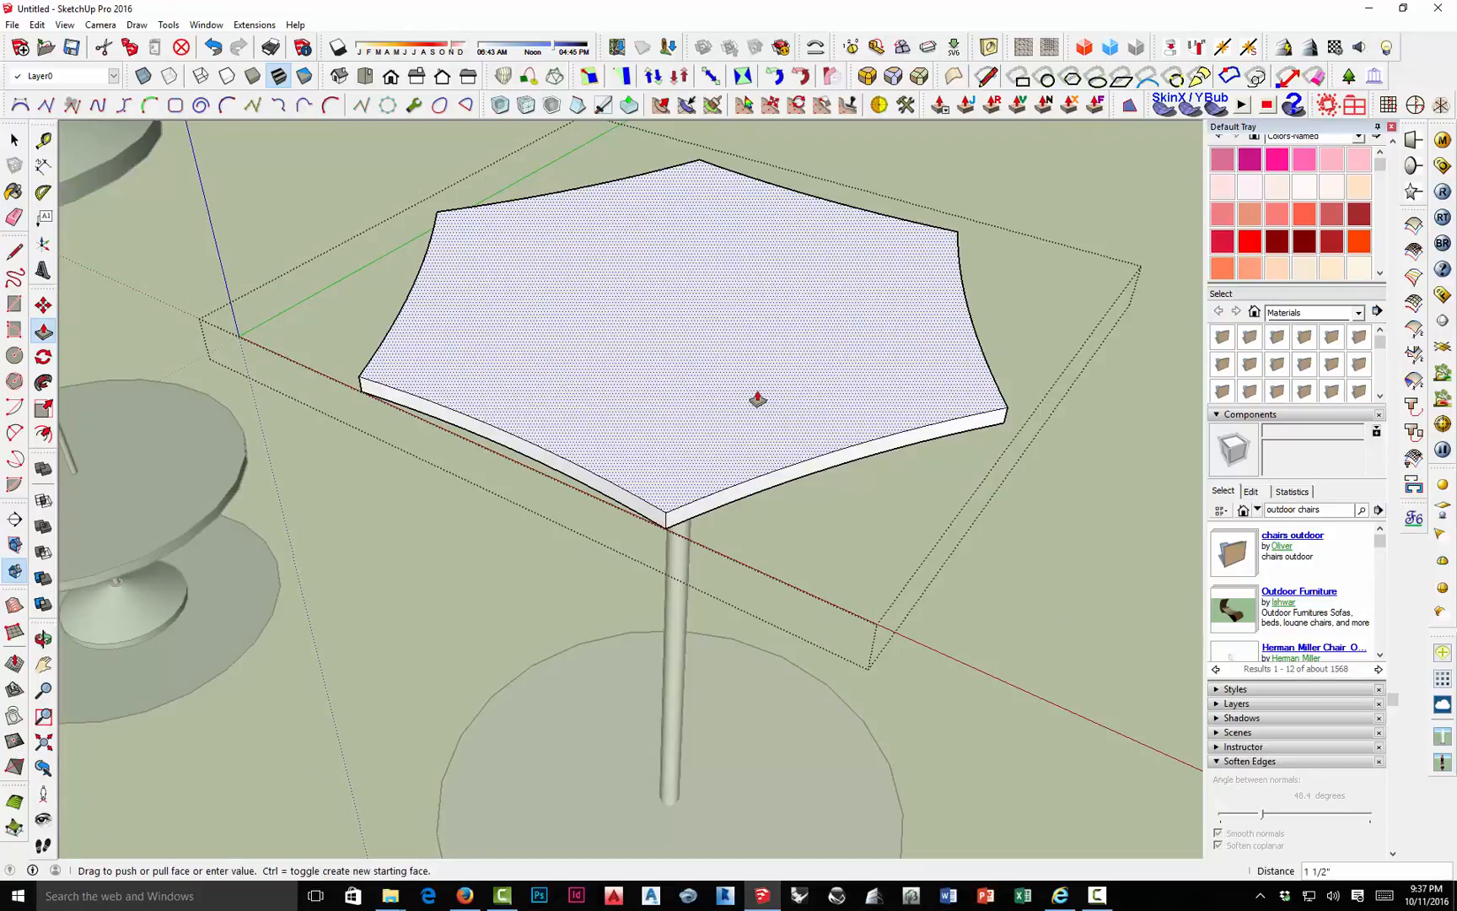
click(757, 399)
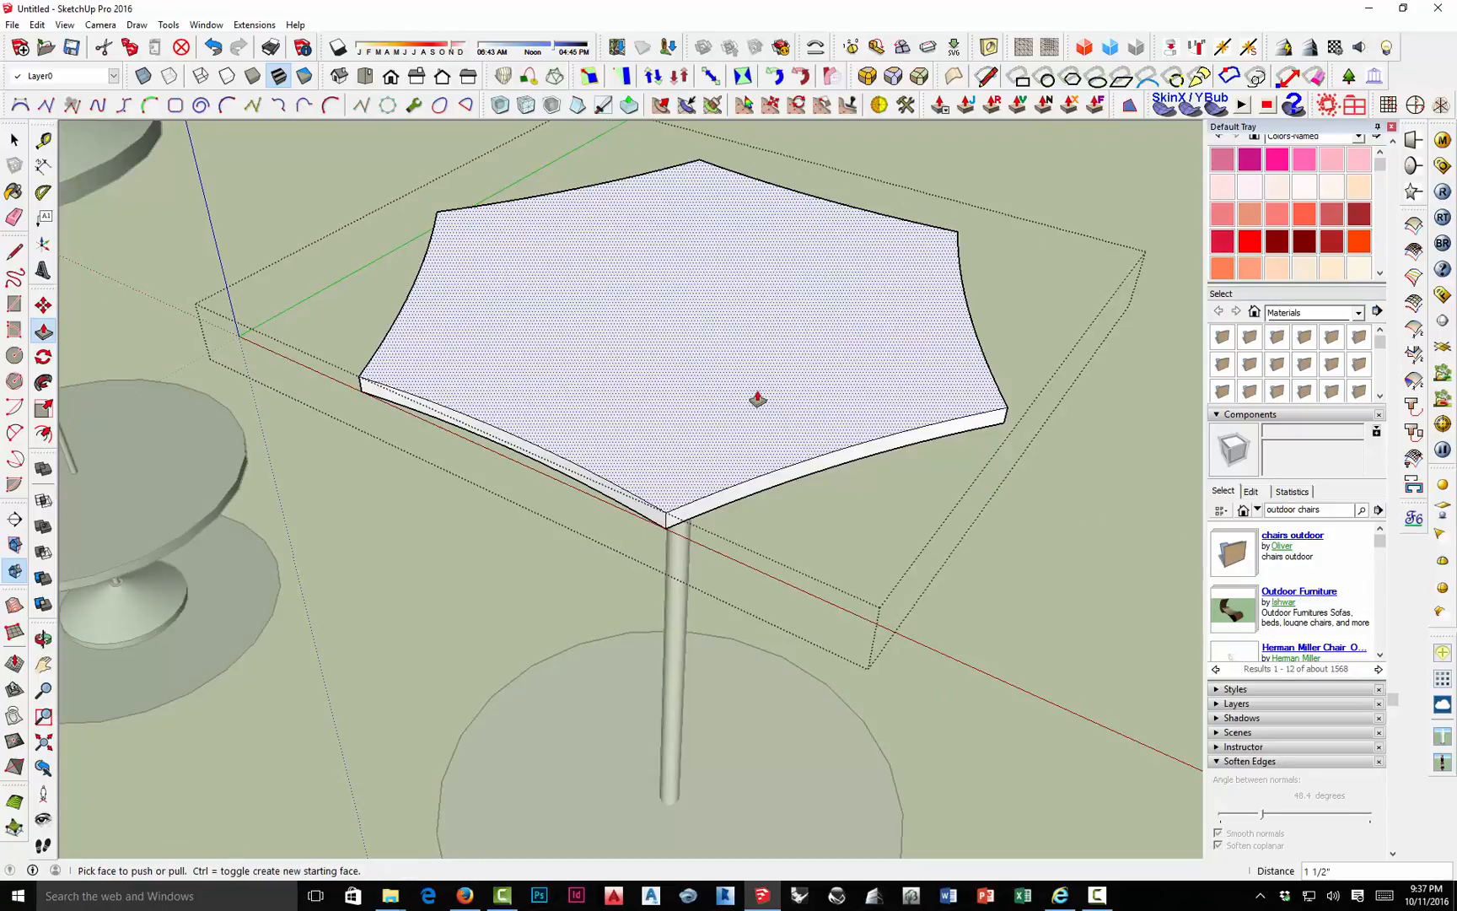
Draw three lines across the canopy's top face, joining each pair of opposite corners through the centre.
click(14, 250)
click(361, 376)
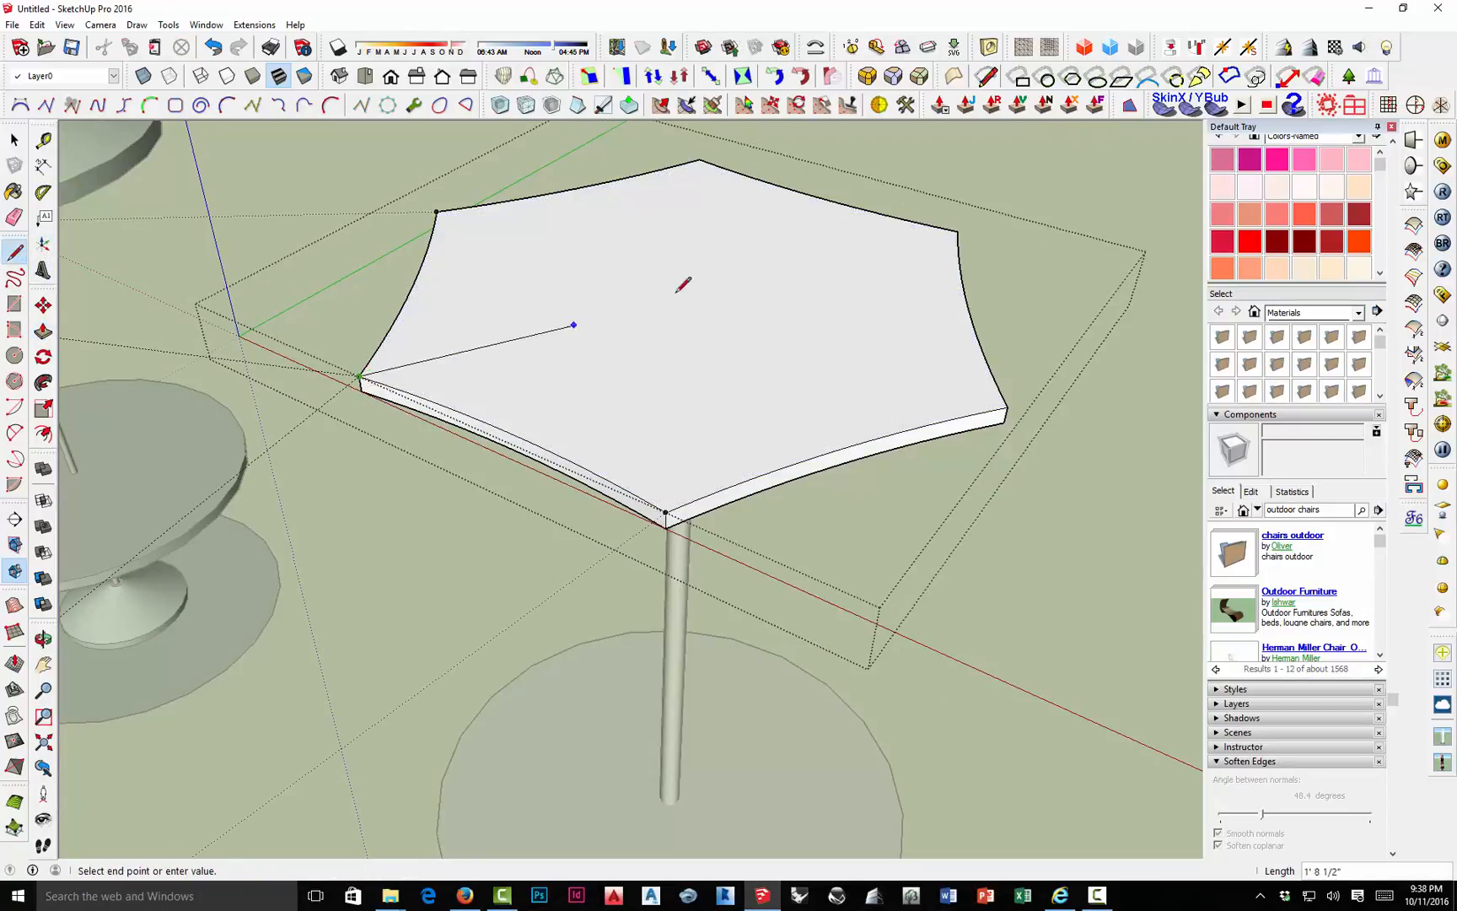
click(958, 231)
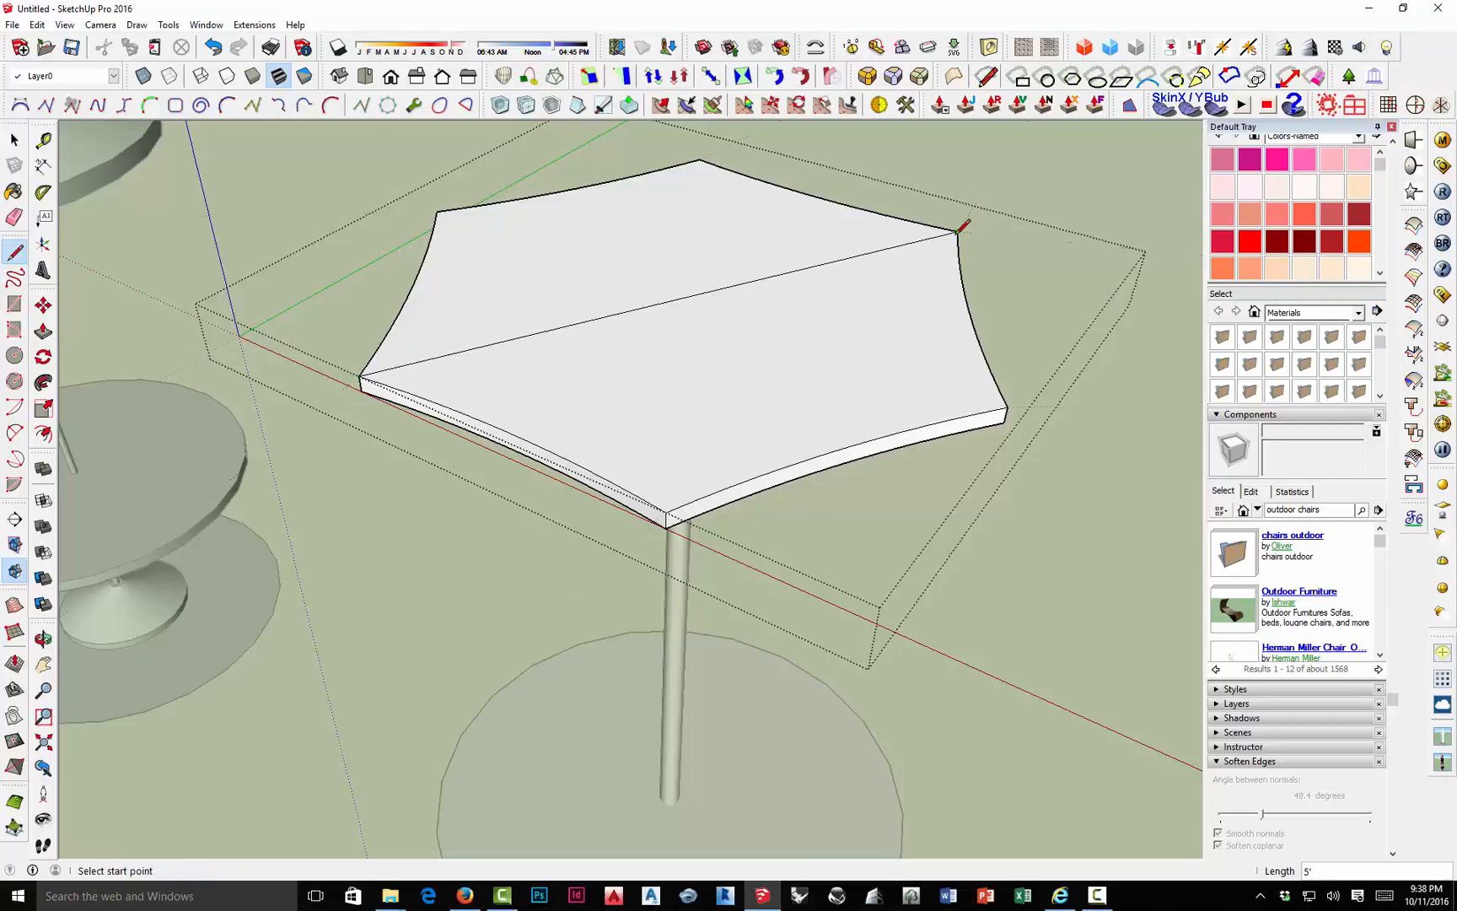
click(1007, 406)
click(437, 212)
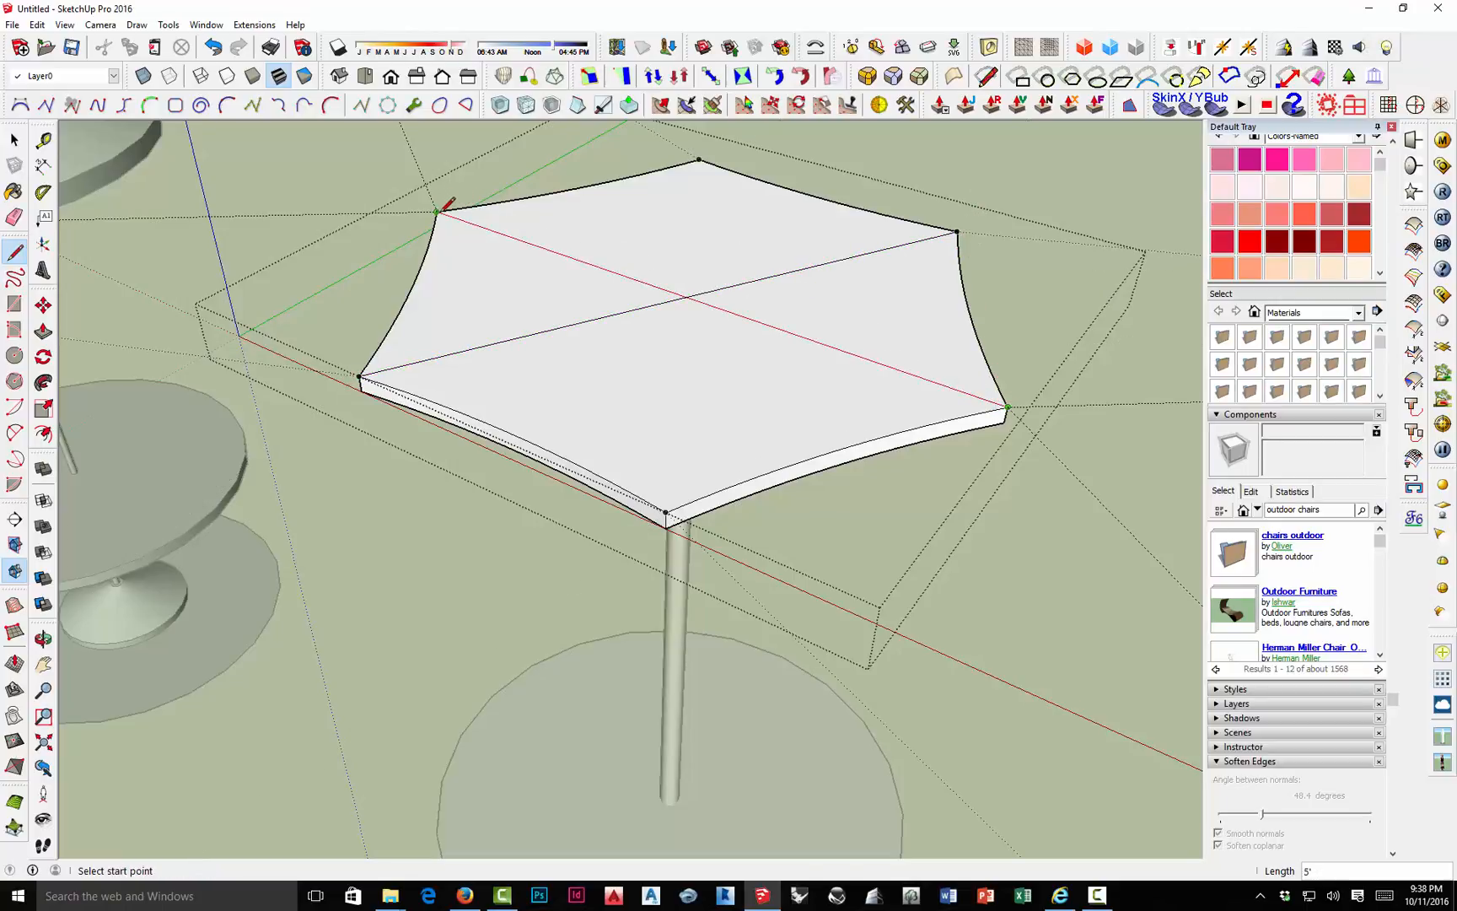
click(699, 160)
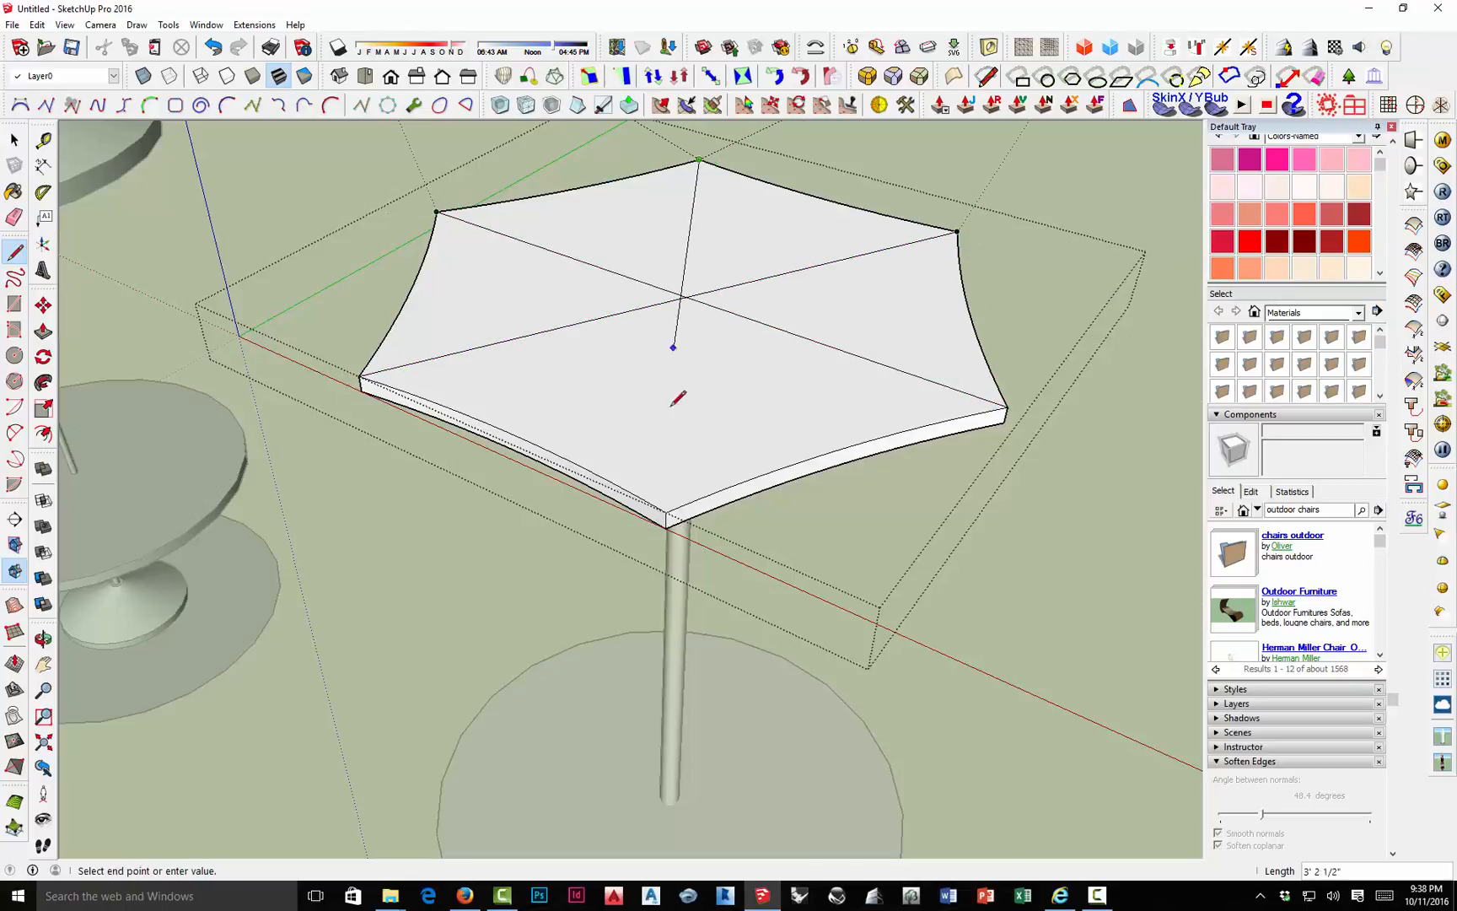
click(666, 512)
Move the centre point of the crossing lines up about 1' 2 1/2" to form the canopy's peak, and exit the canopy group.
middle_drag(666, 326, 697, 491)
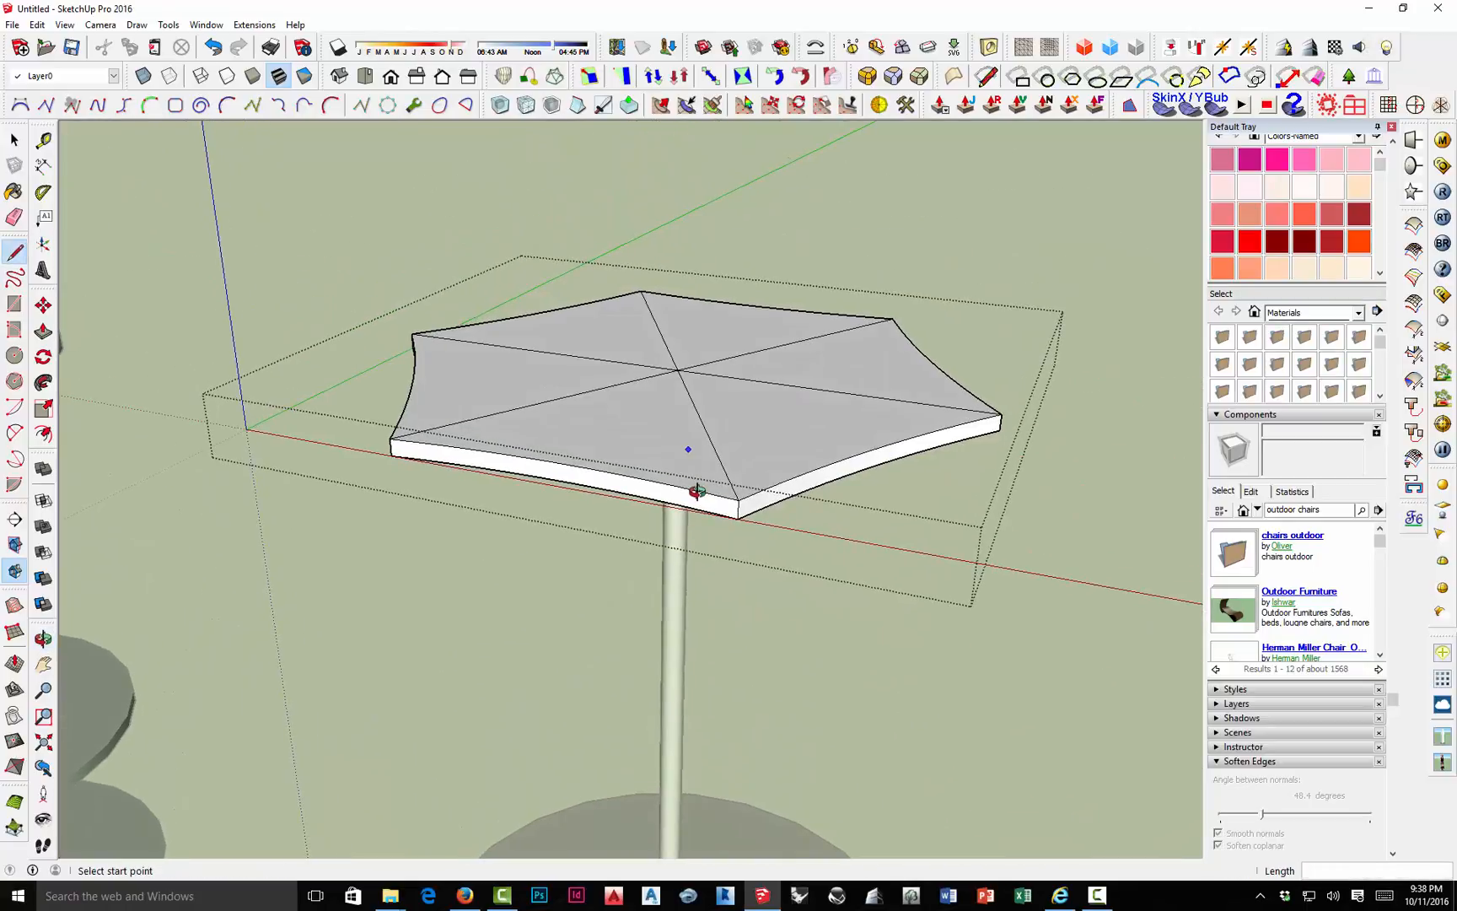
key(m)
click(676, 369)
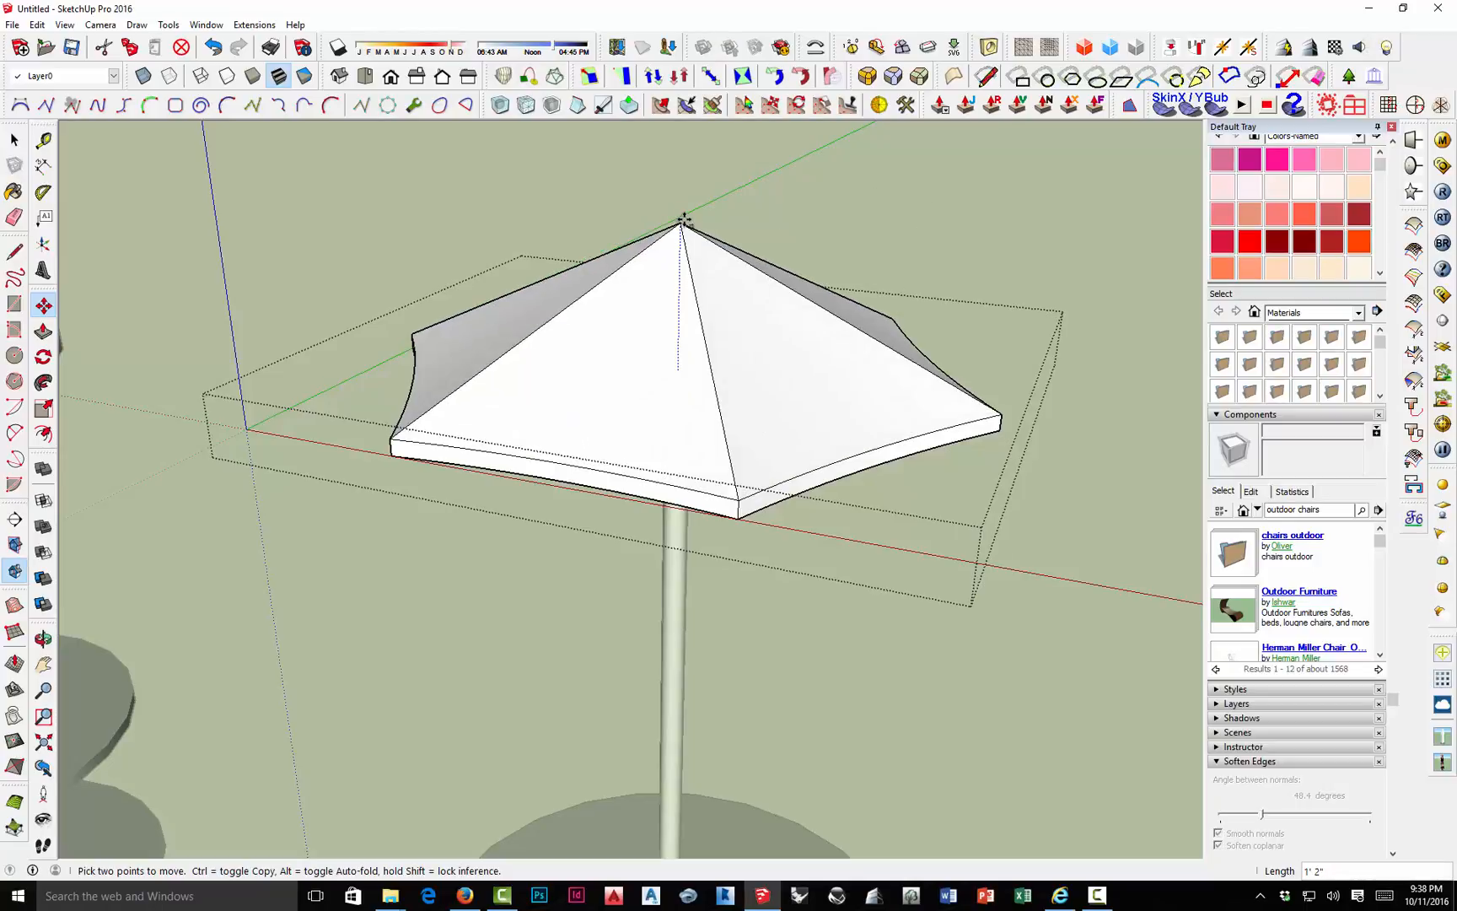
click(682, 218)
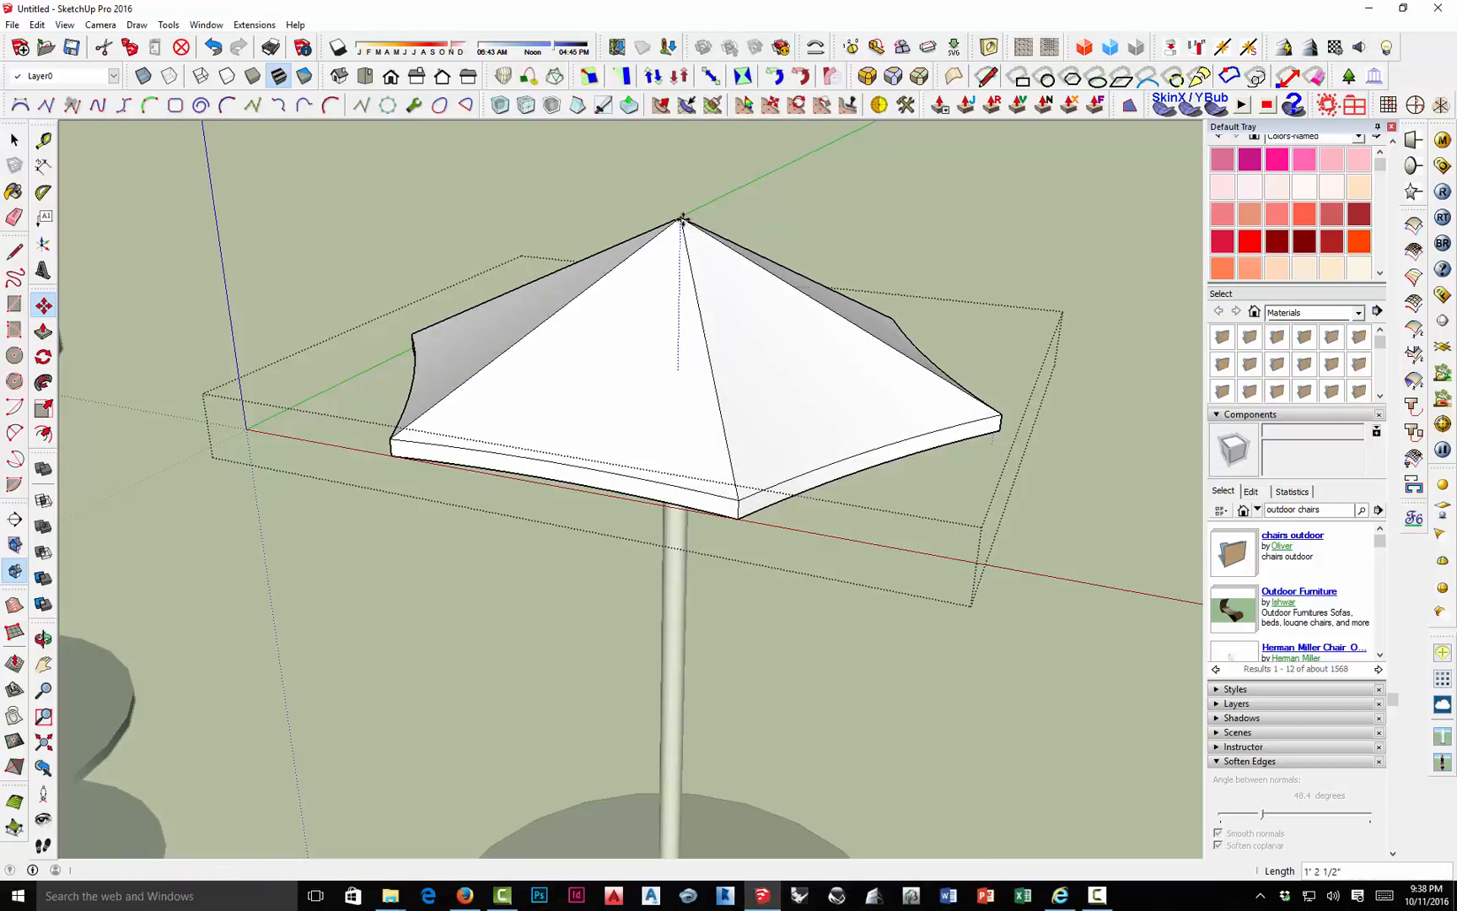
middle_drag(683, 219, 626, 343)
scroll(626, 343, down, 3)
key(space)
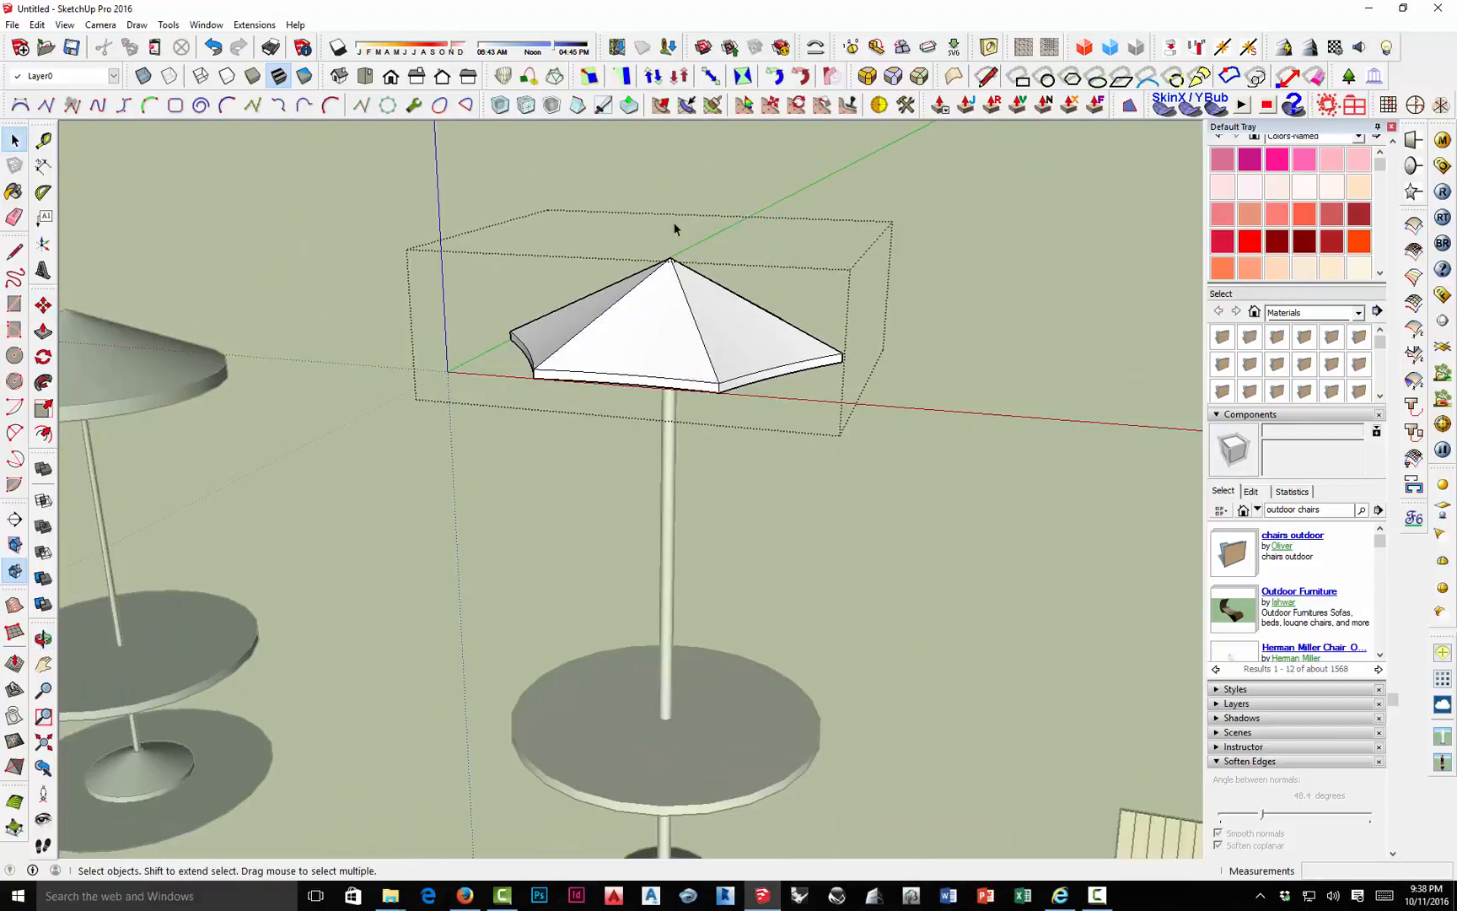
middle_drag(672, 228, 732, 303)
click(732, 303)
Select all the geometry of the second table's conical foot and make it a group.
click(744, 591)
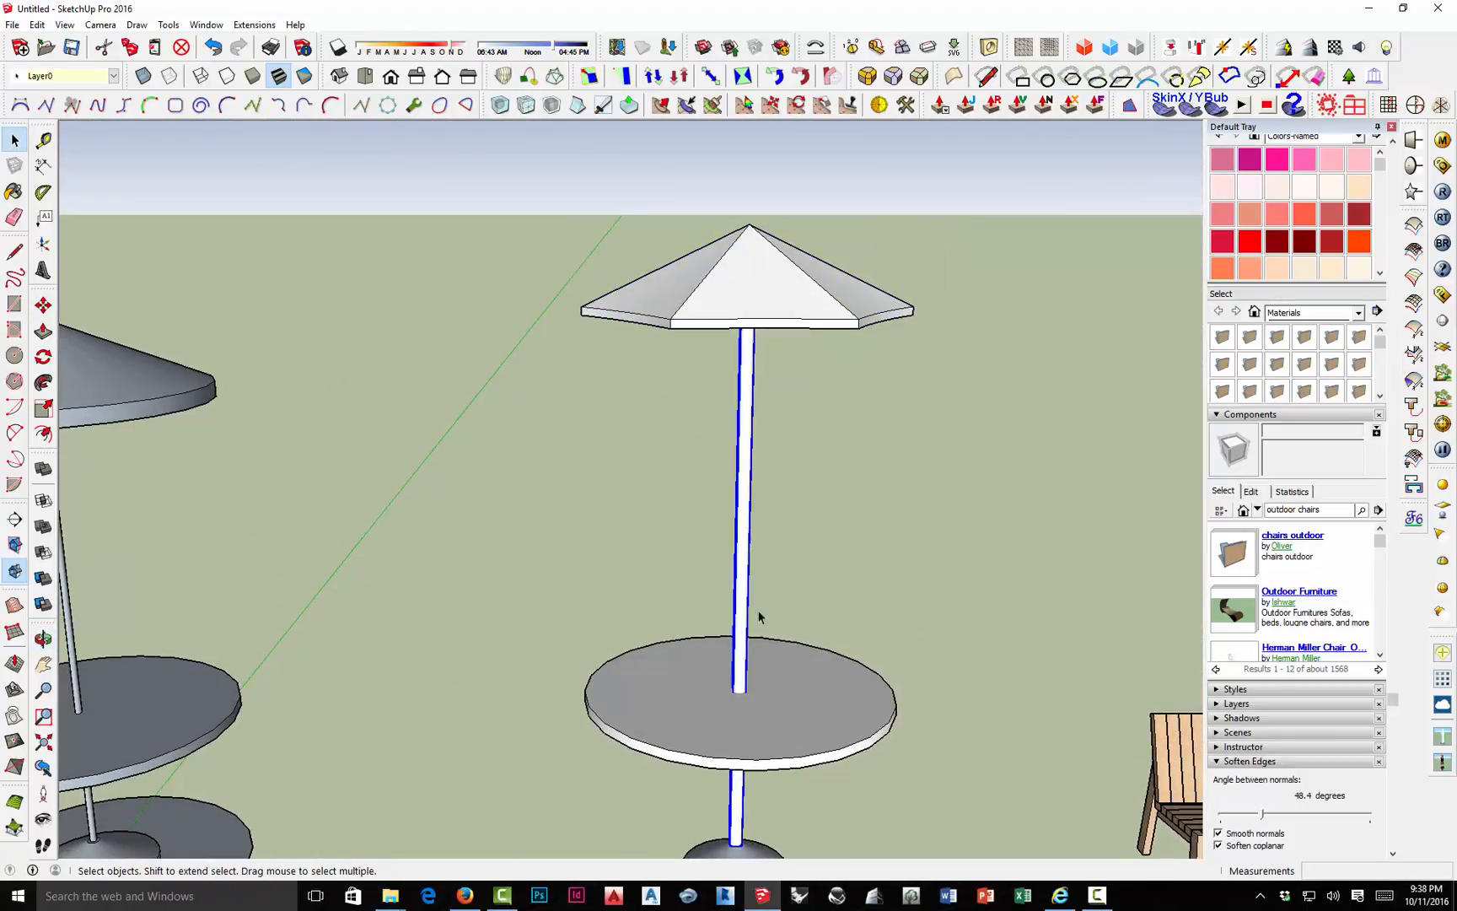
click(747, 654)
scroll(760, 531, down, 3)
click(732, 738)
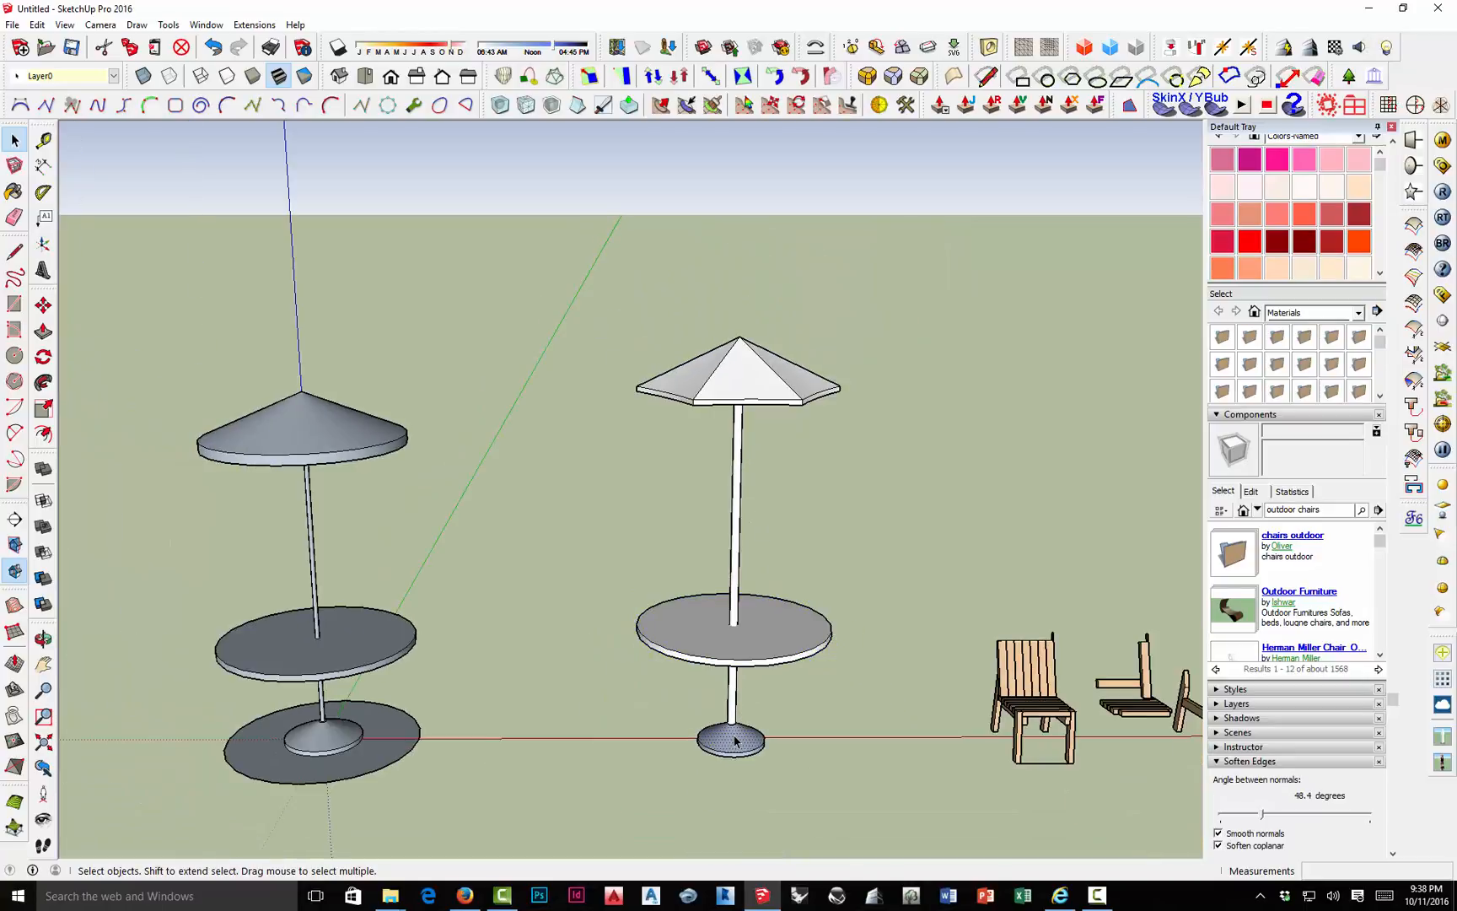
middle_drag(732, 749, 725, 678)
drag(675, 720, 793, 782)
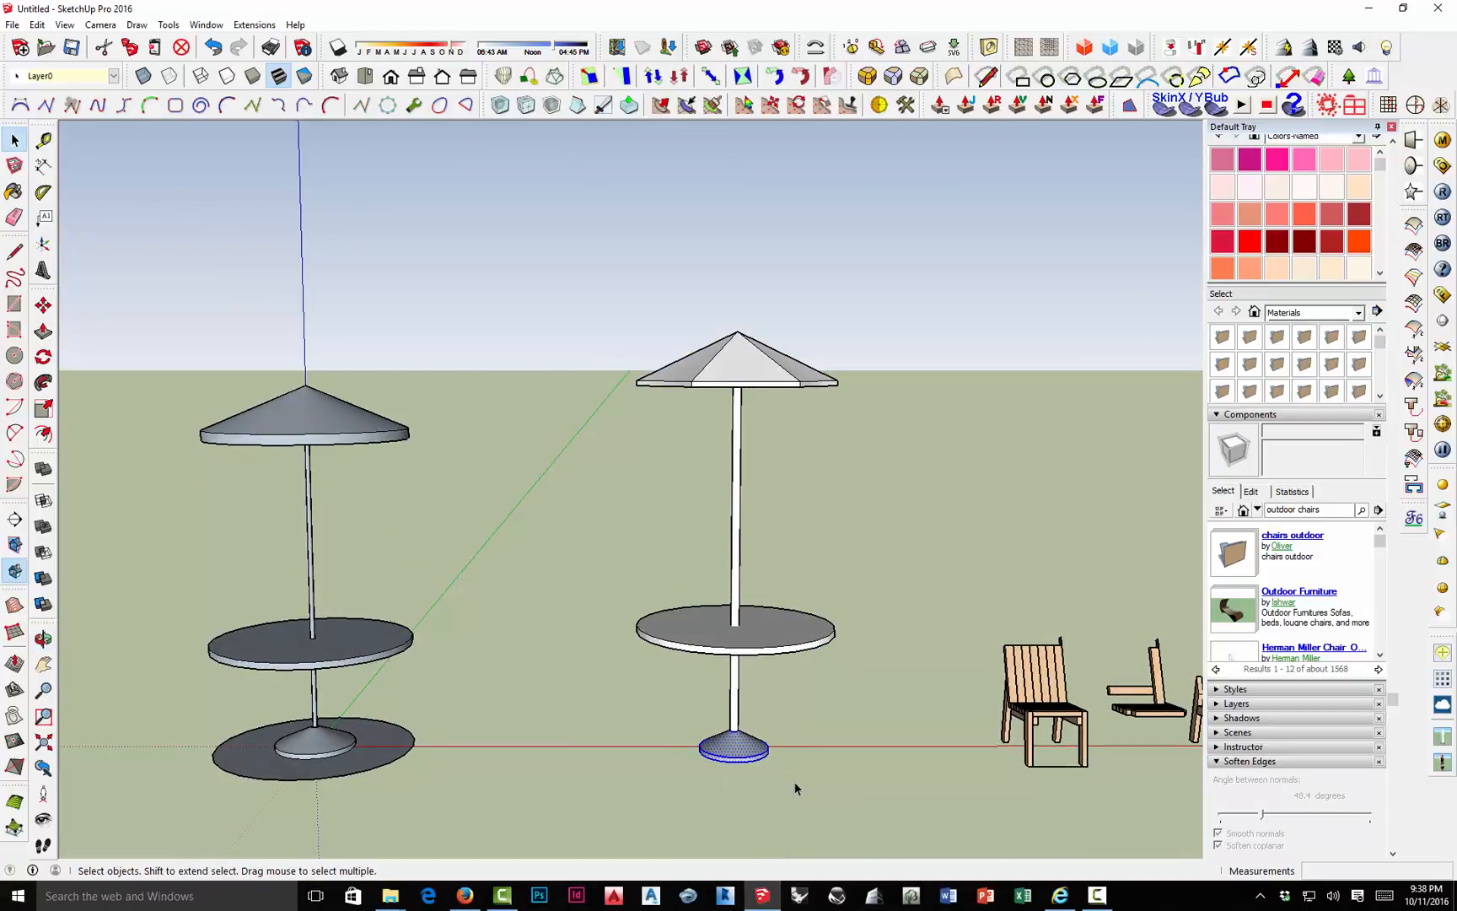
right_click(738, 745)
click(790, 423)
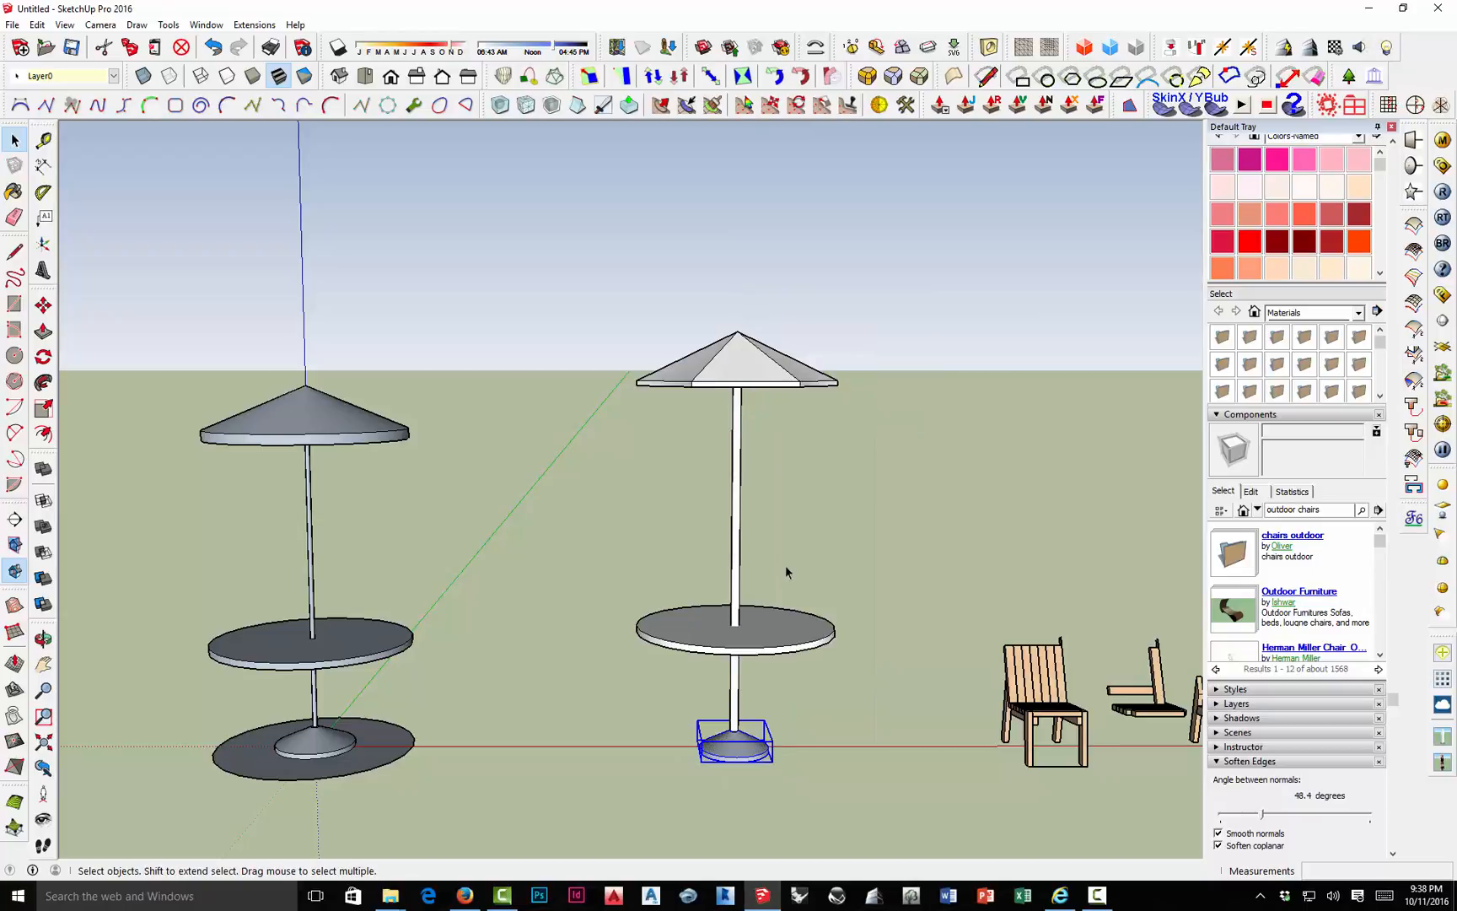
click(785, 713)
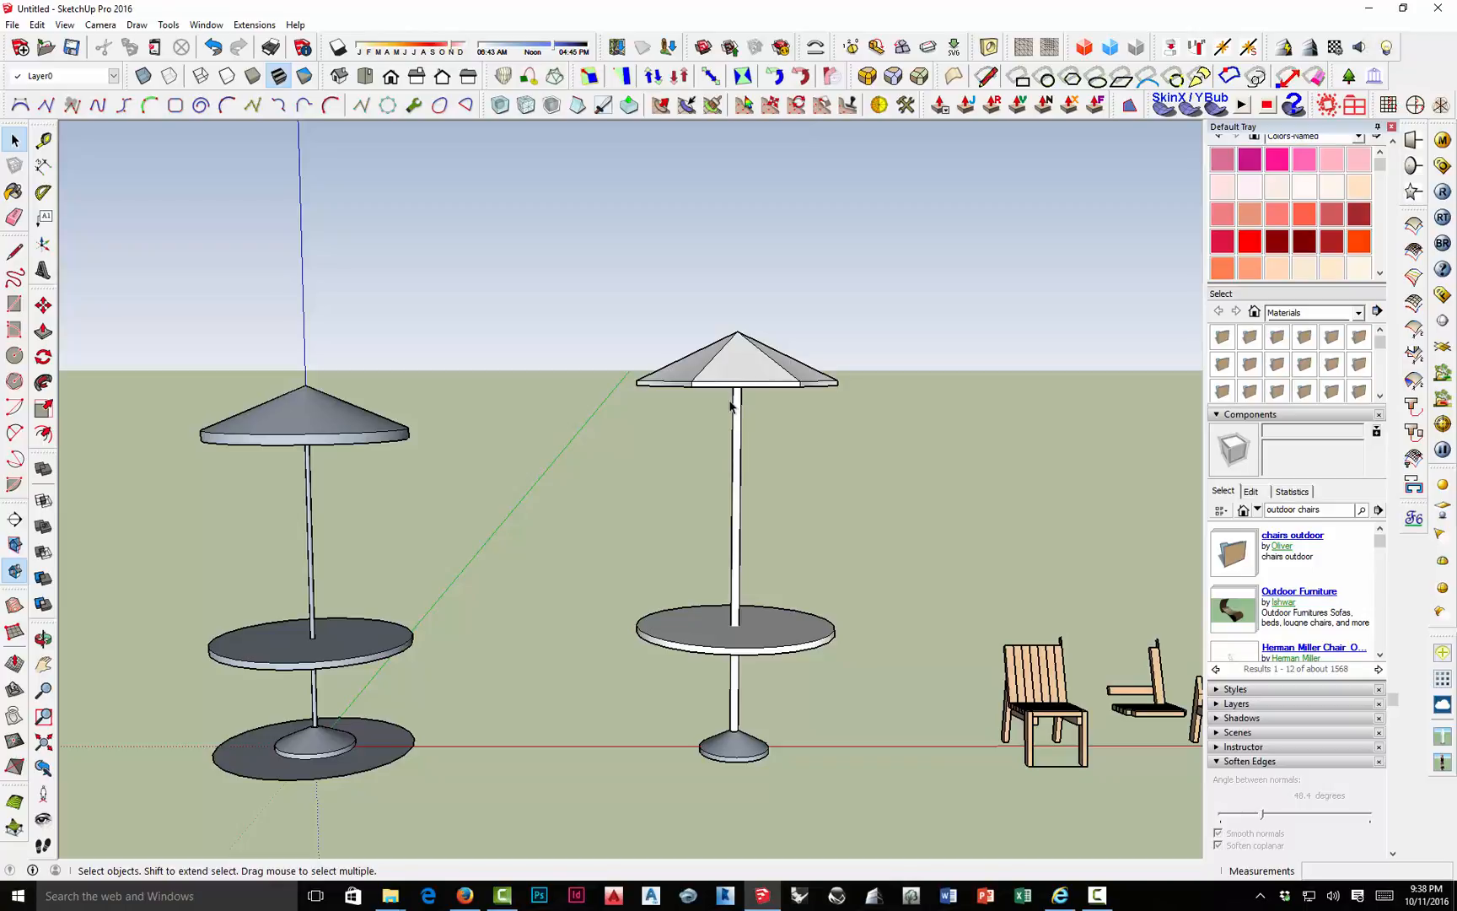
Move the canopy group straight down the pole by about 1' 11".
drag(605, 296, 839, 401)
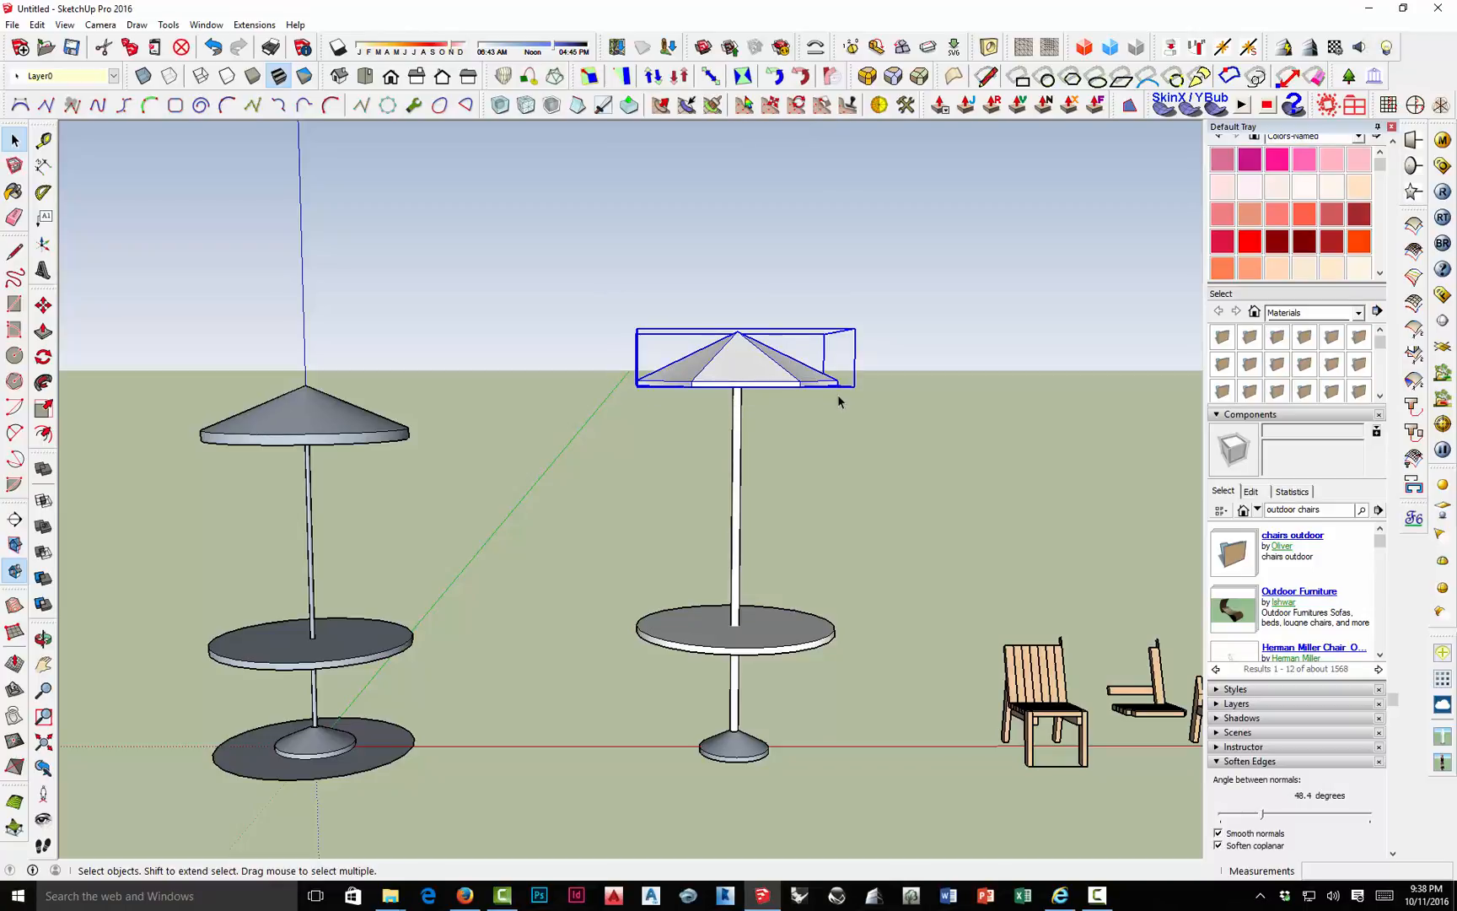
middle_drag(770, 431, 708, 438)
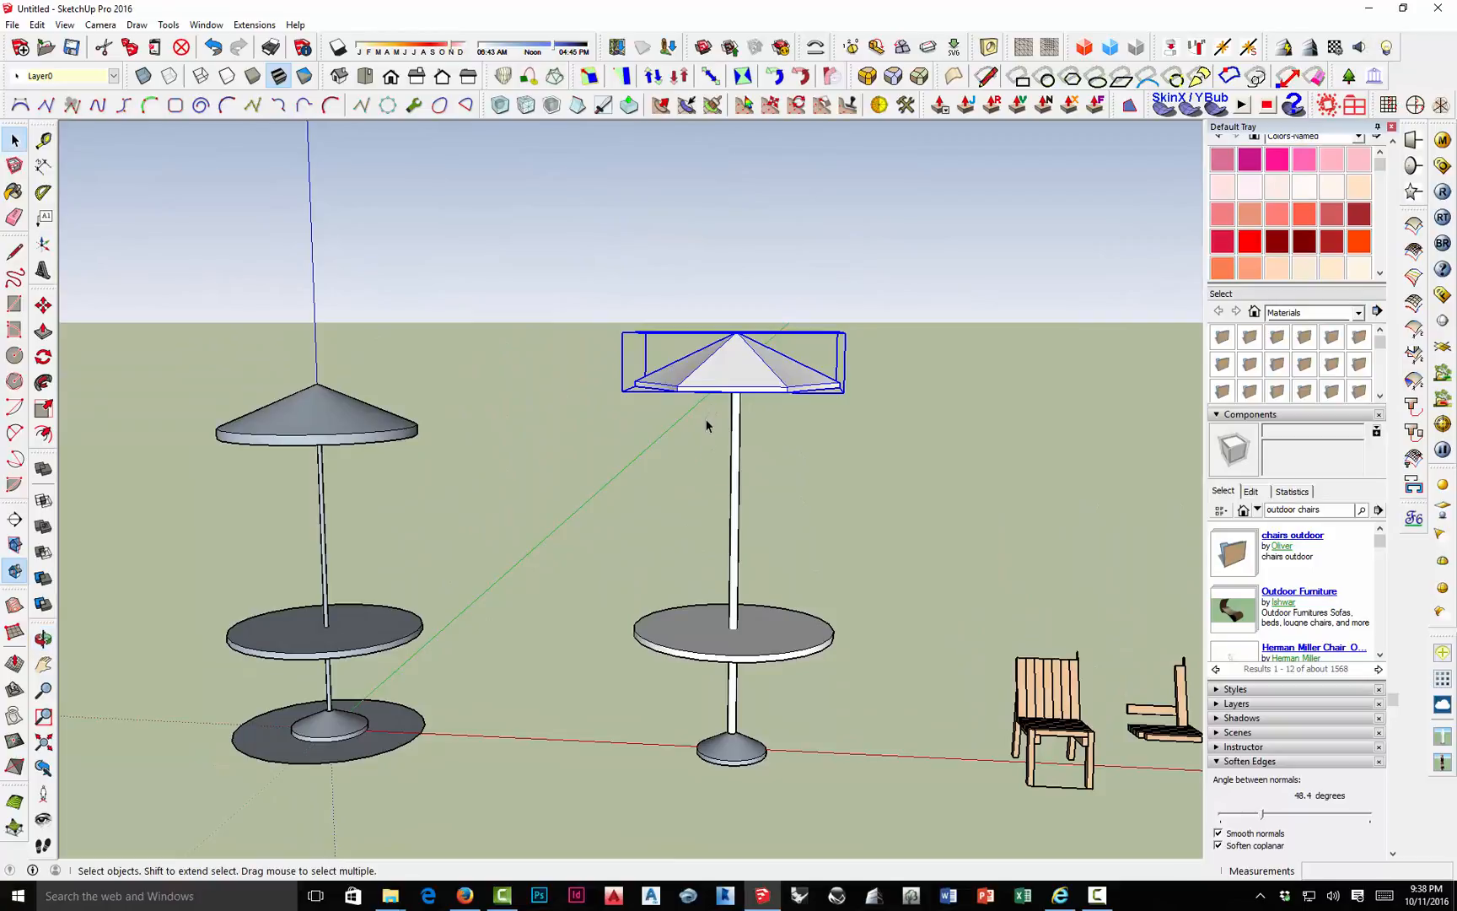
key(m)
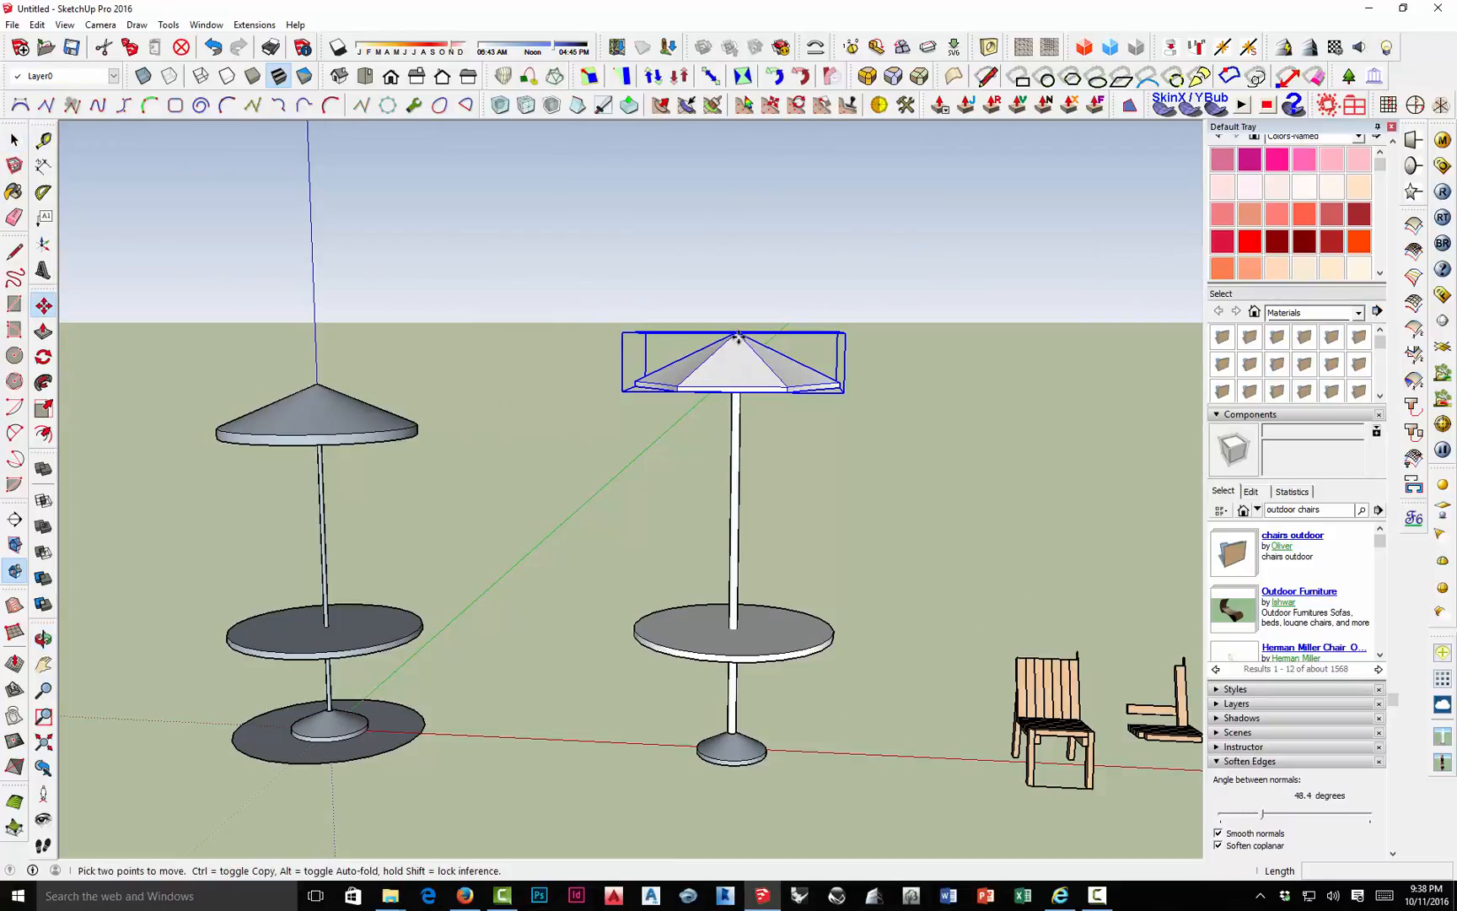
click(738, 336)
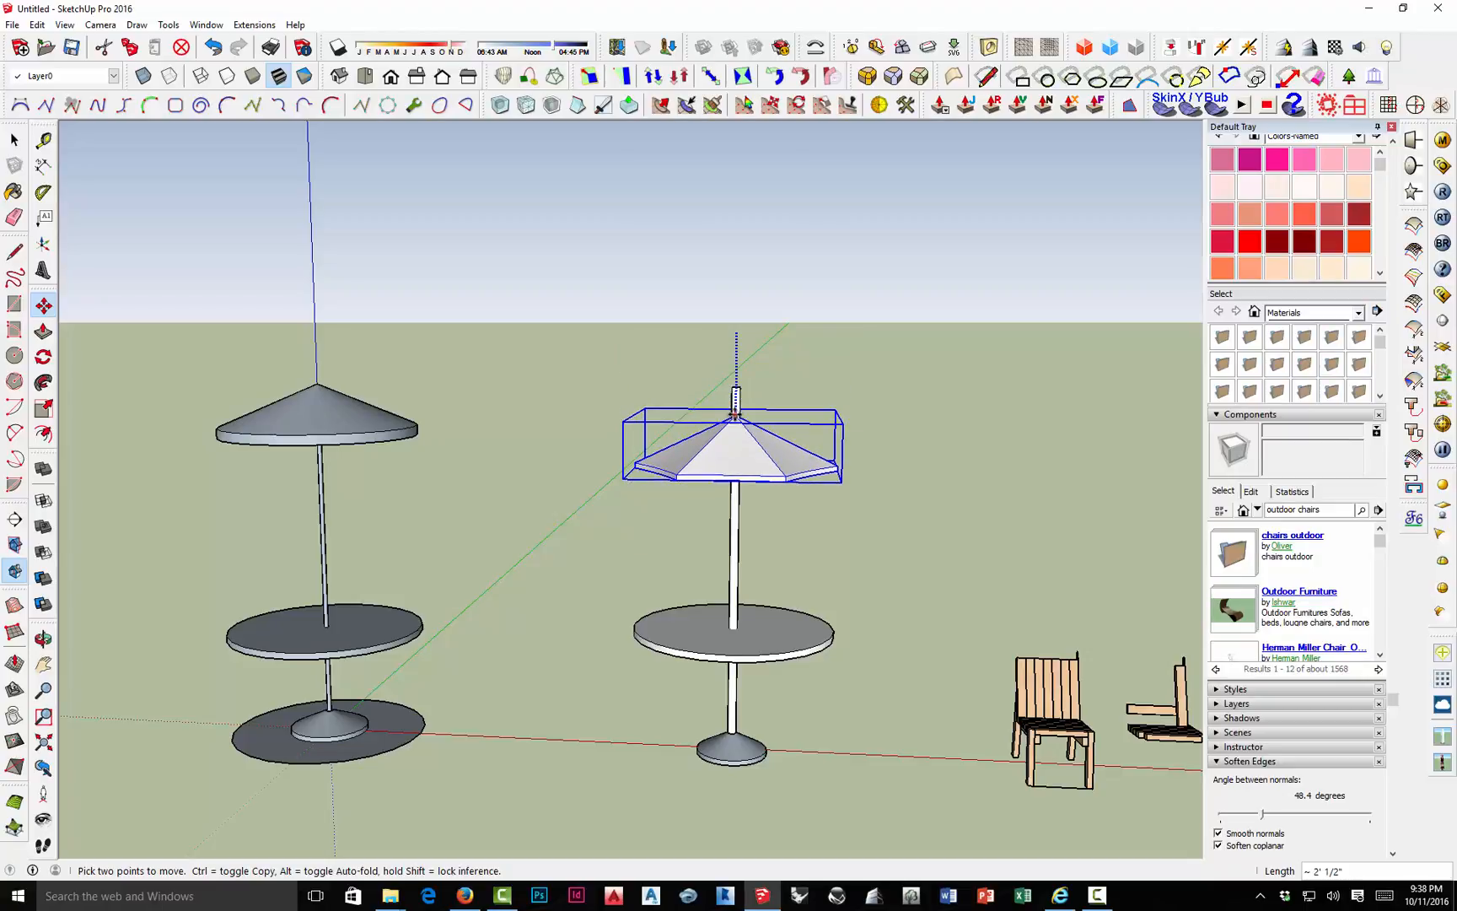
click(735, 410)
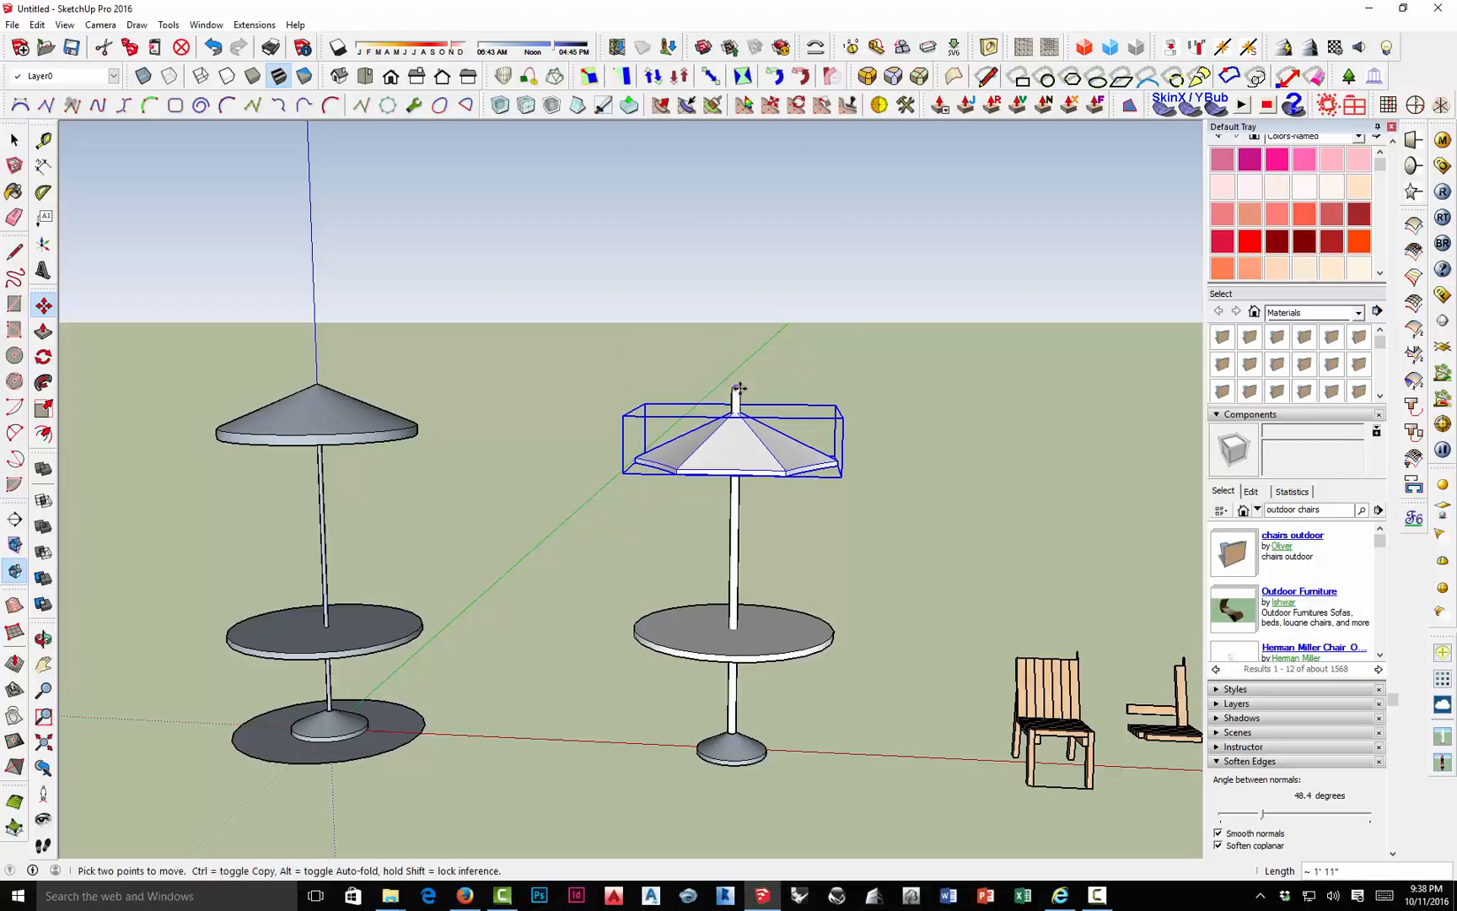
Inside the pole's group, move the pole's top end down about 7 1/2" to the level of the canopy's peak.
middle_drag(735, 411, 726, 455)
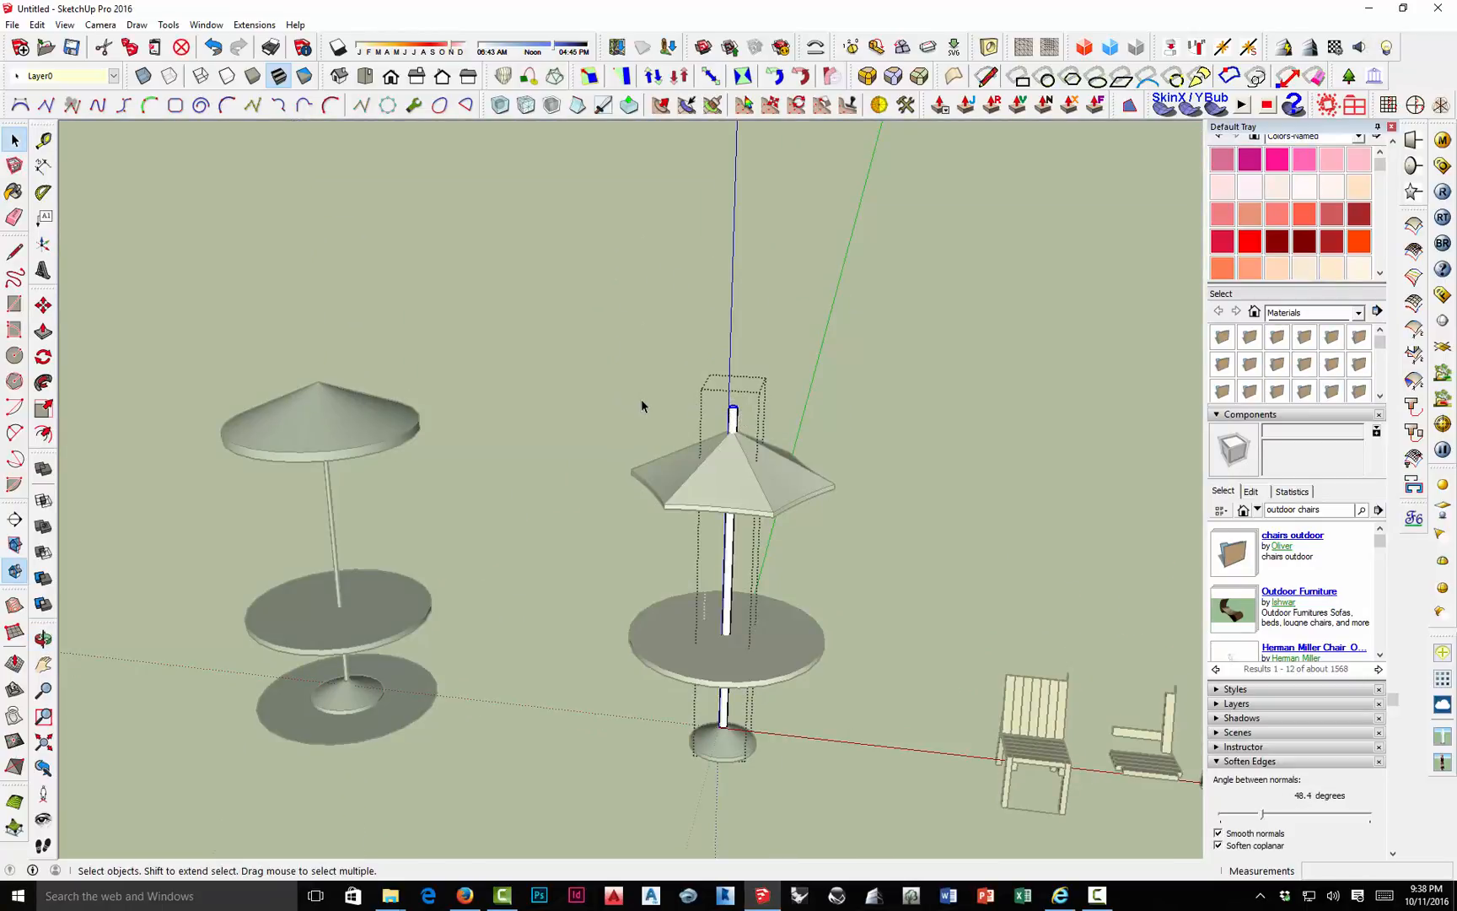
key(m)
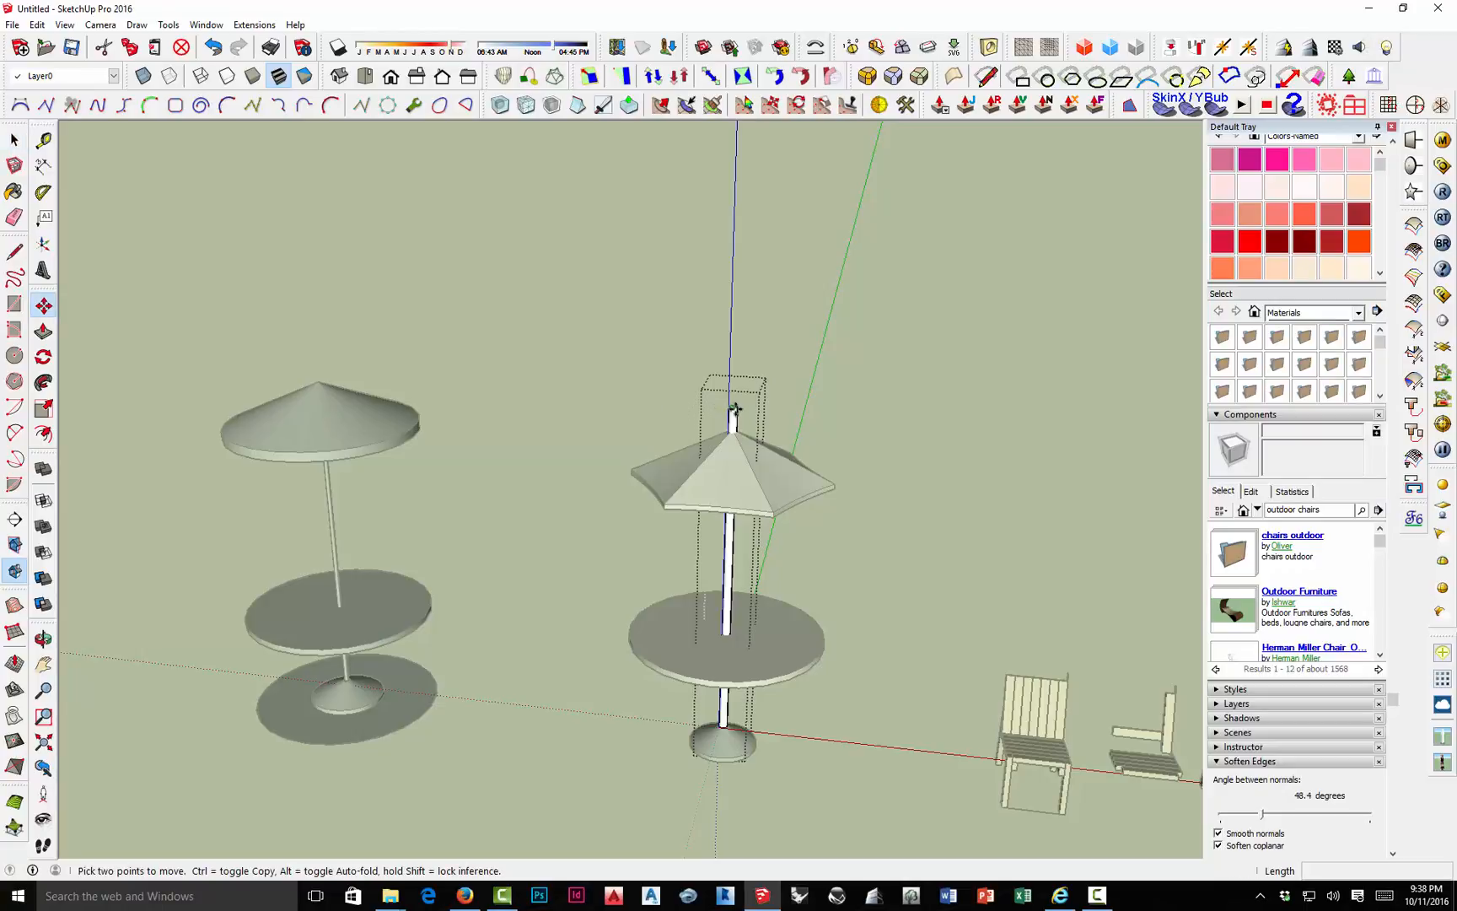
click(735, 408)
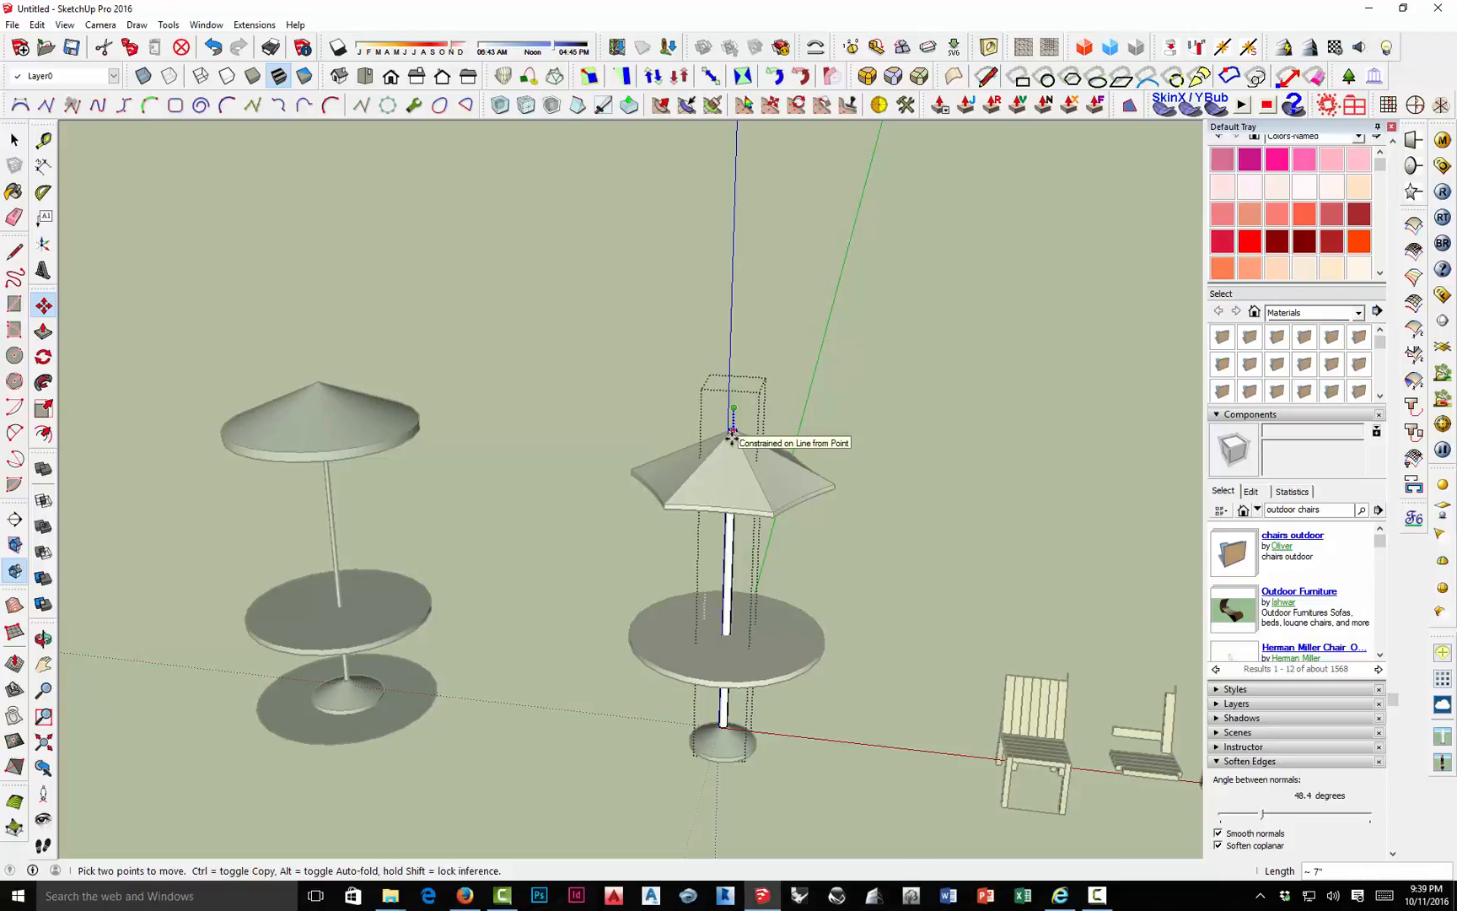
scroll(731, 440, up, 3)
scroll(732, 441, up, 1)
scroll(732, 440, down, 1)
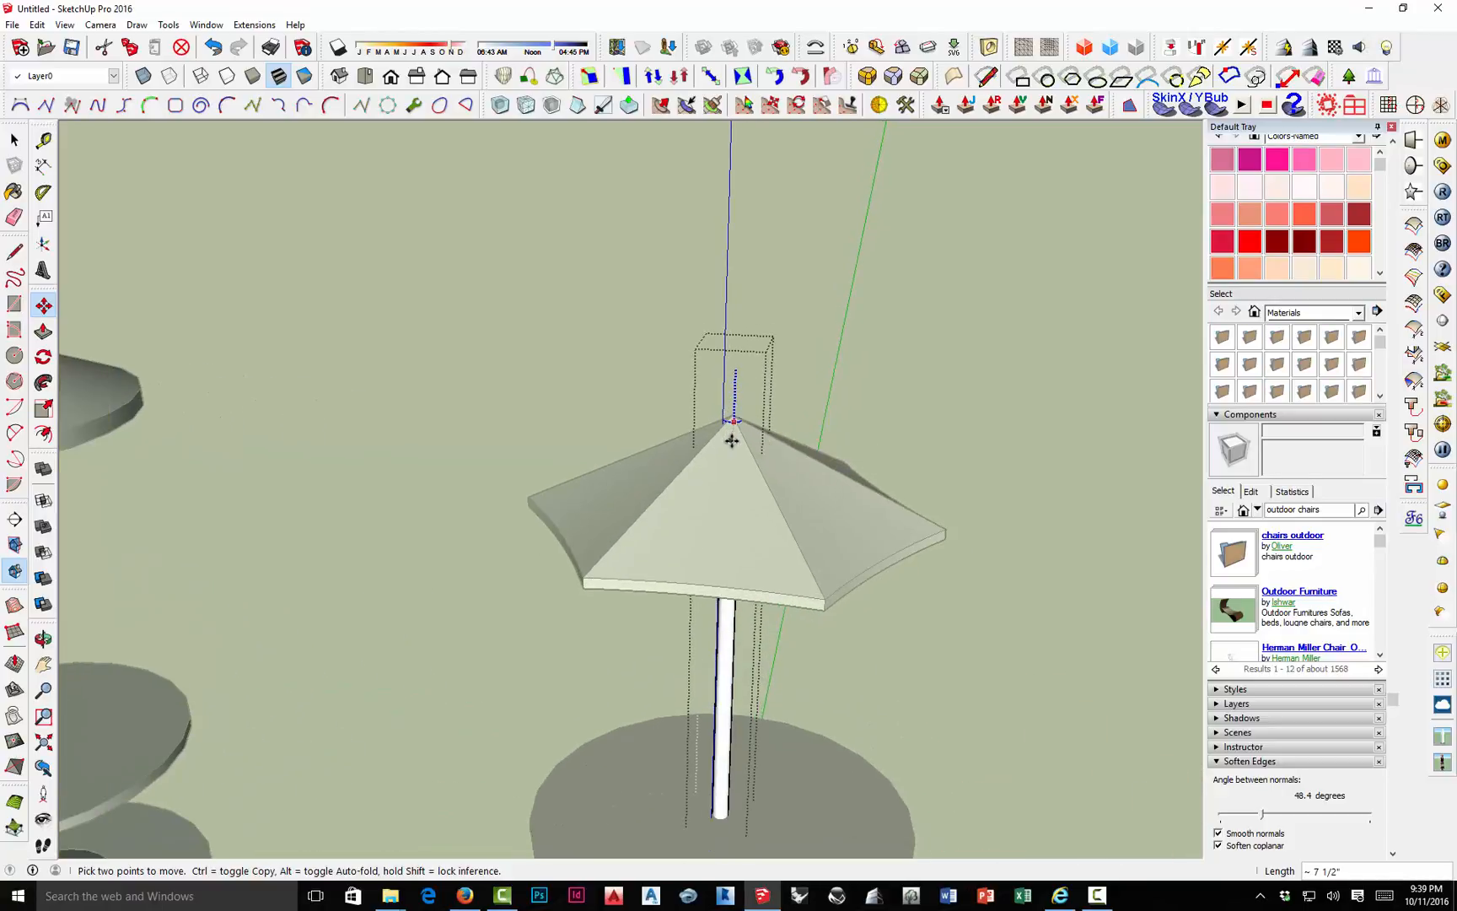
click(730, 450)
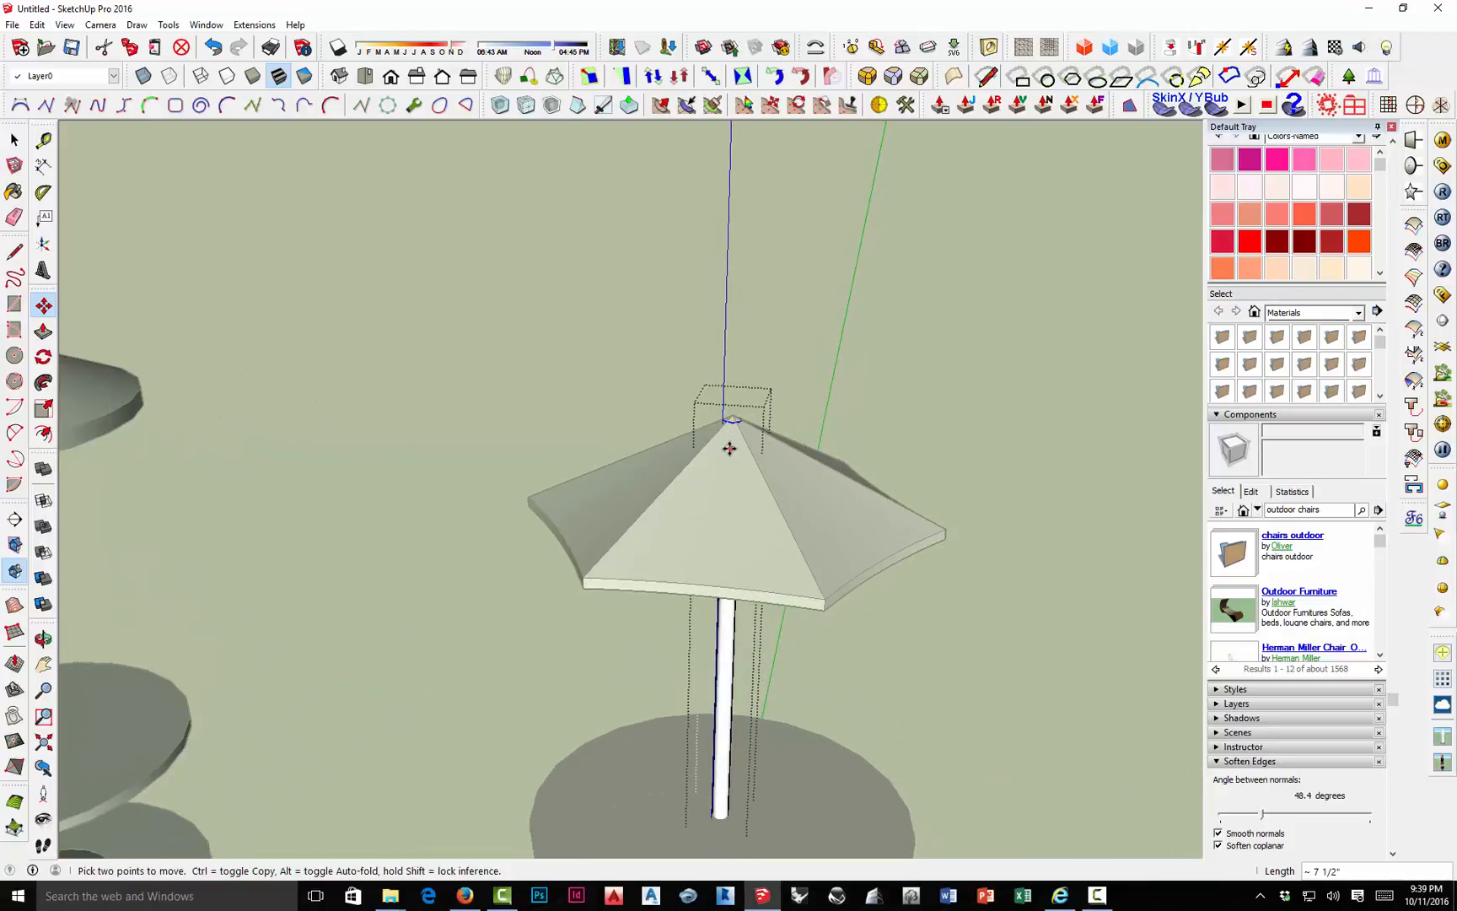
middle_drag(730, 448, 737, 281)
click(732, 367)
click(732, 377)
key(space)
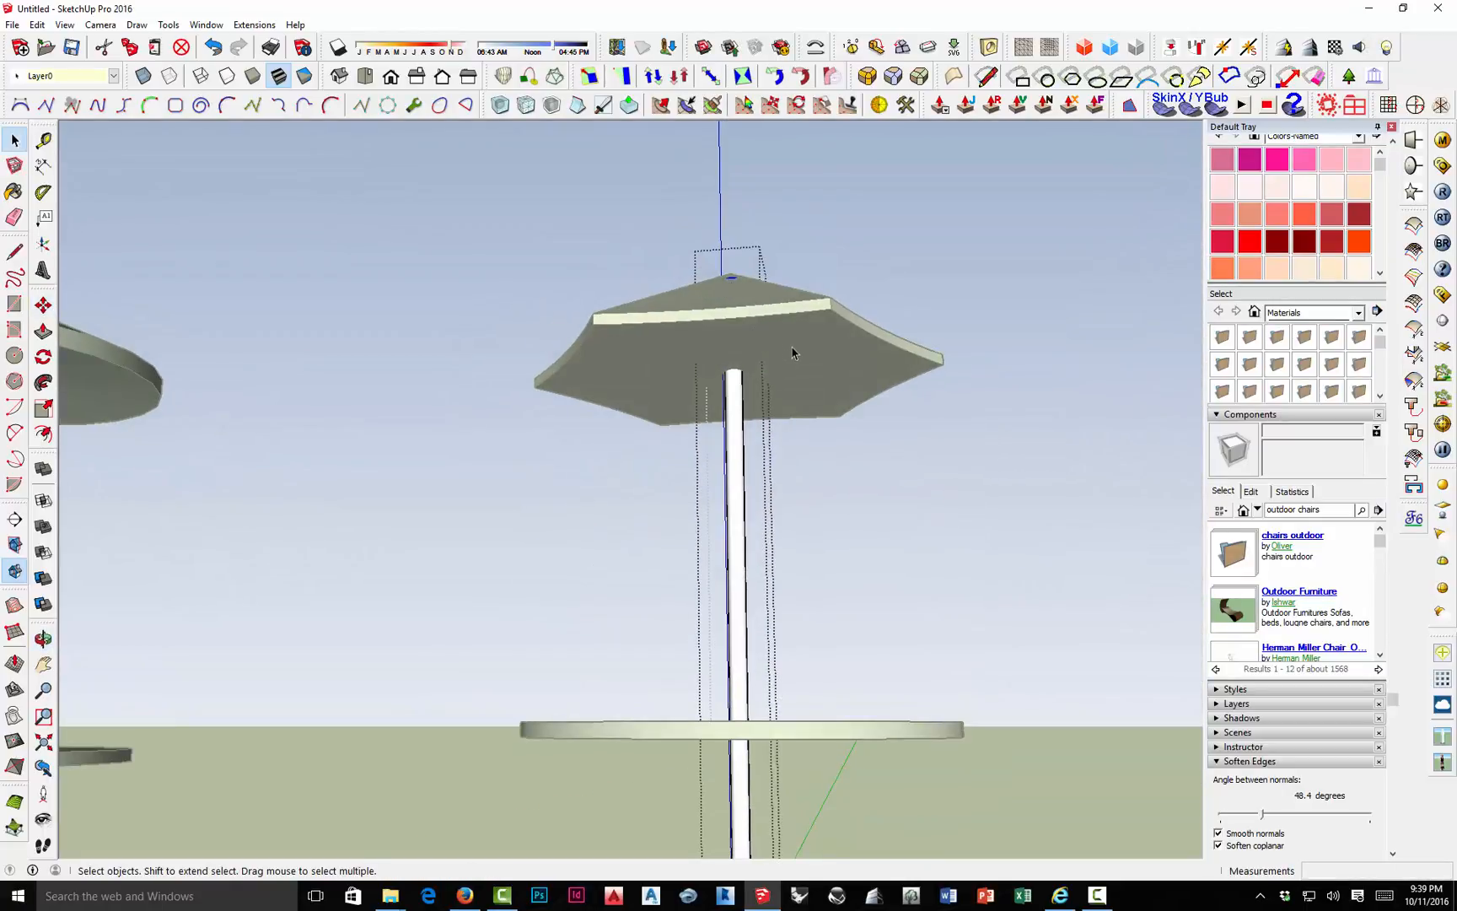
double_click(793, 345)
click(783, 352)
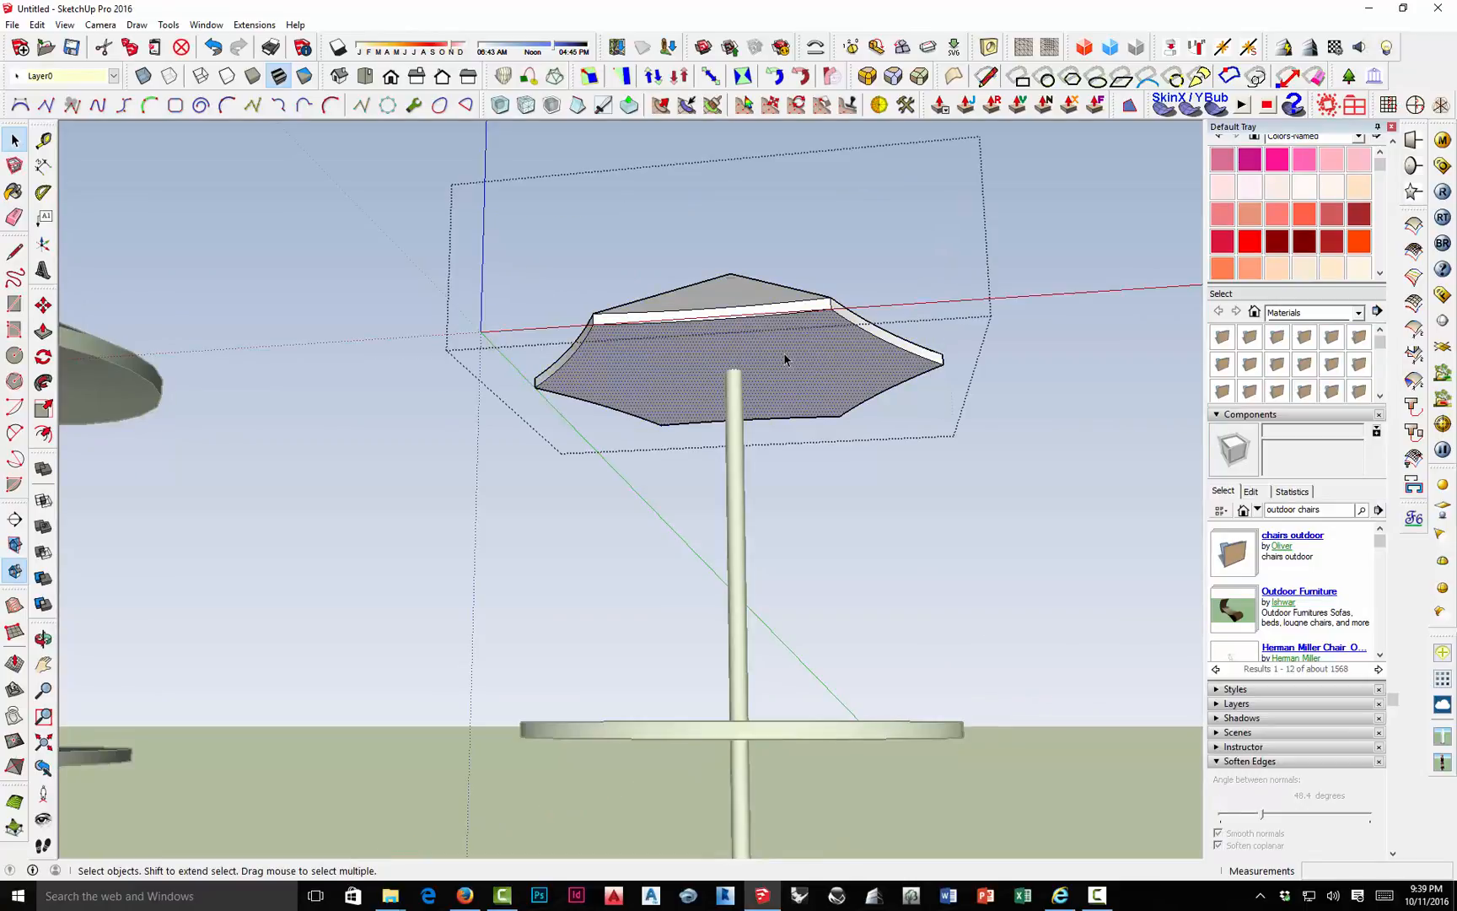
middle_drag(784, 351, 790, 558)
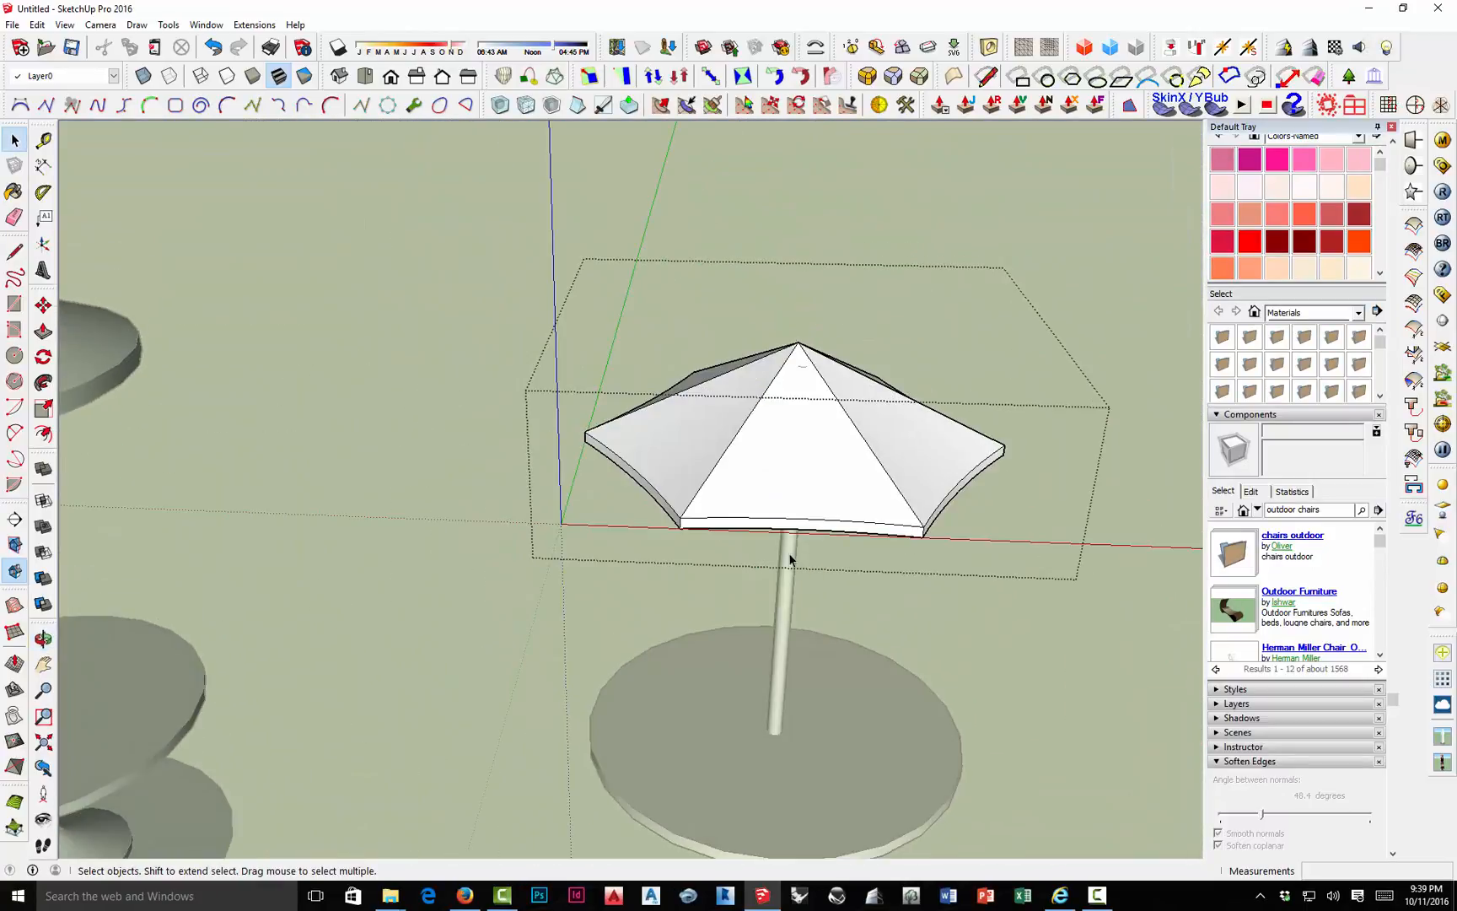
Inside the pole's group, move the pole's top face straight down until it sits clear below the canopy.
double_click(790, 558)
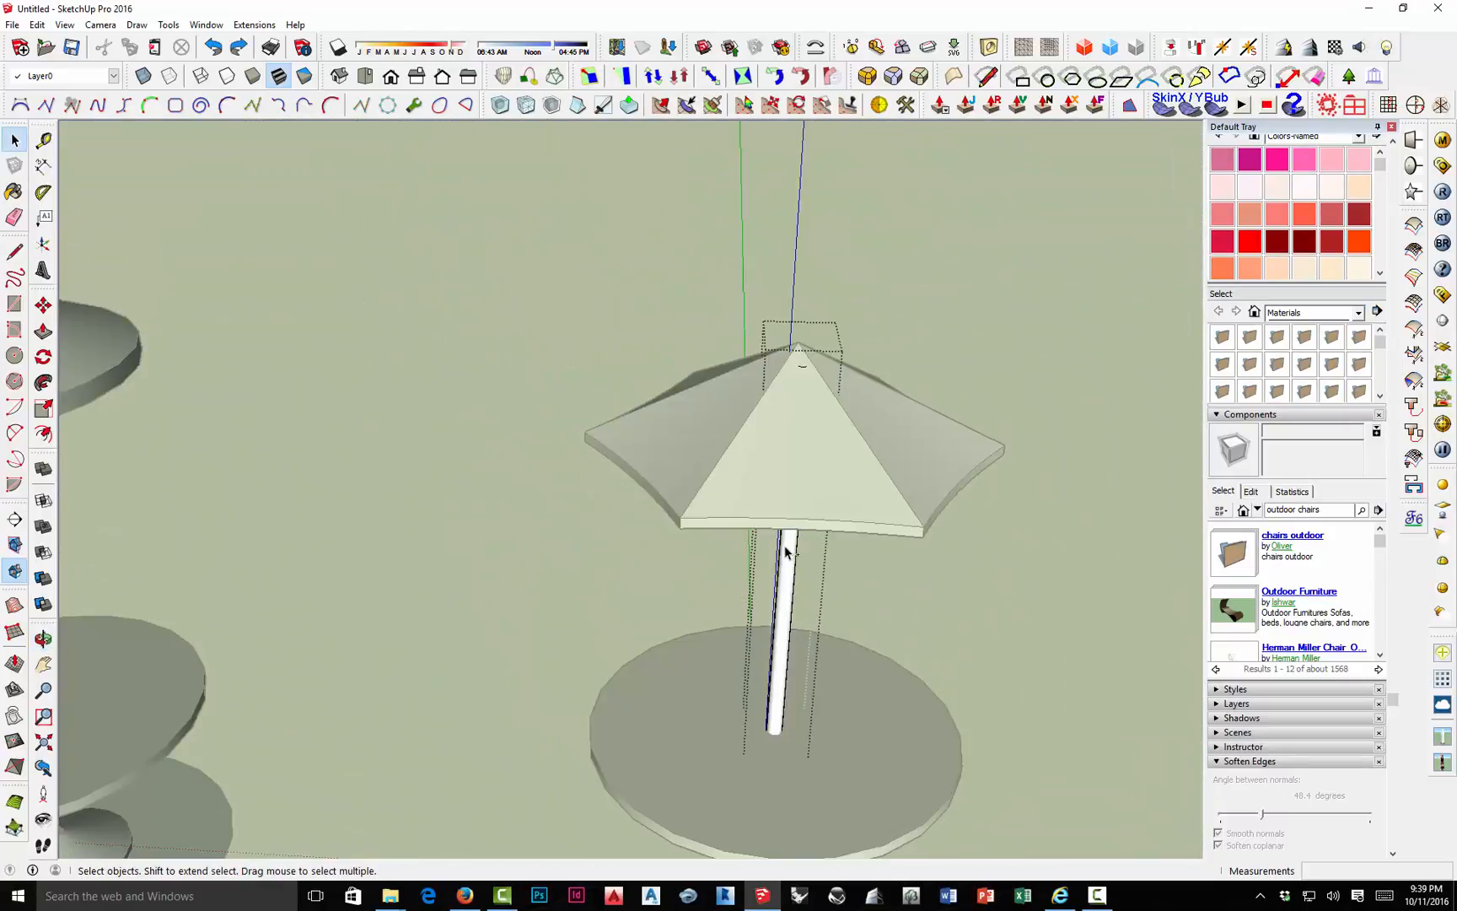
double_click(784, 548)
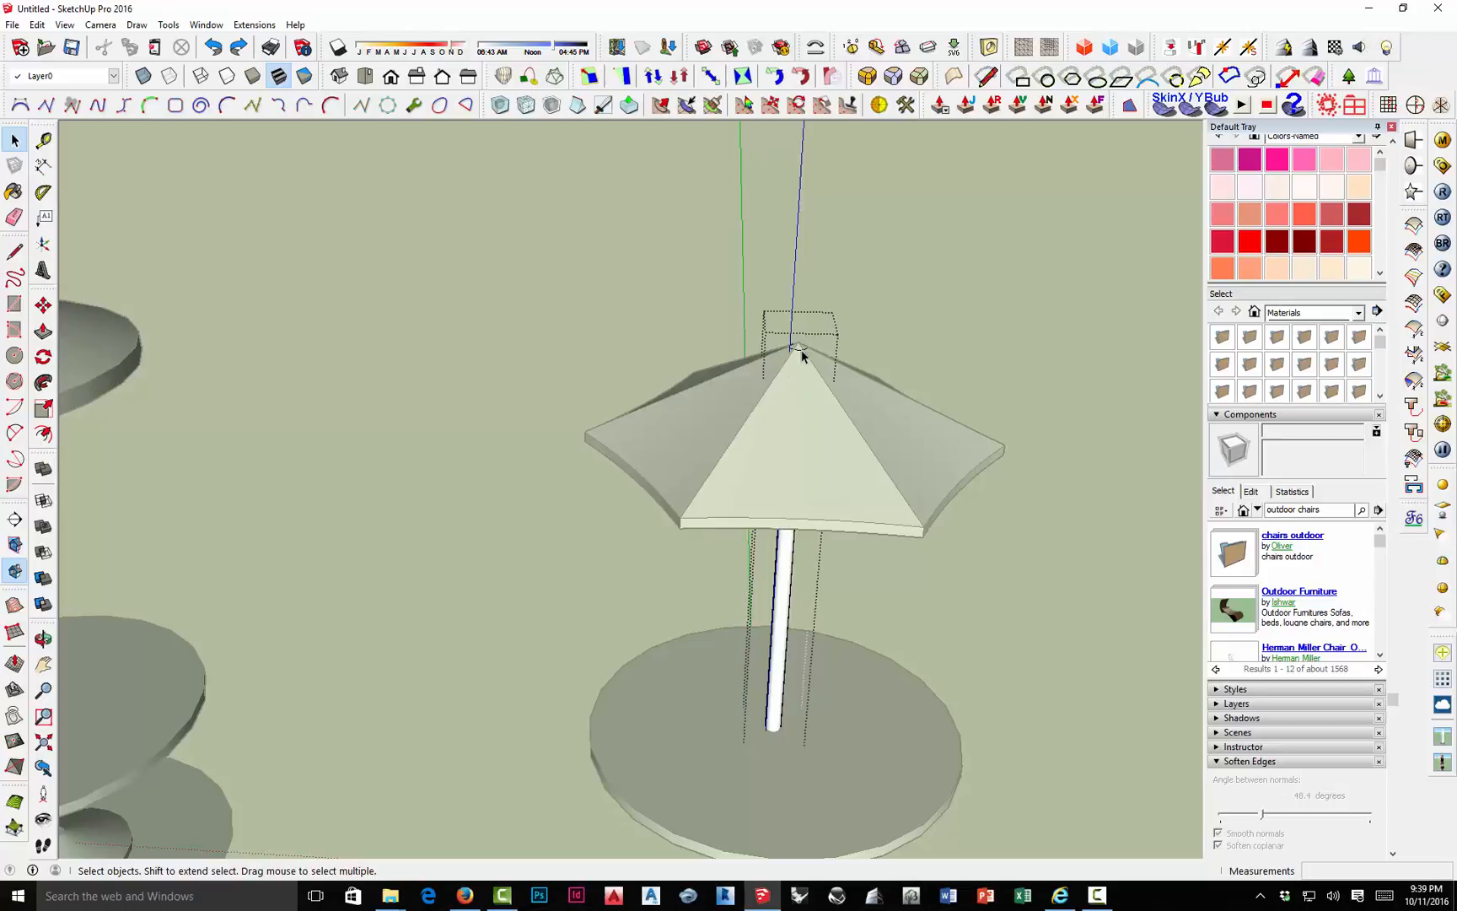
mouse_move(801, 356)
middle_down()
mouse_move(790, 348)
mouse_move(791, 392)
mouse_move(778, 369)
middle_up()
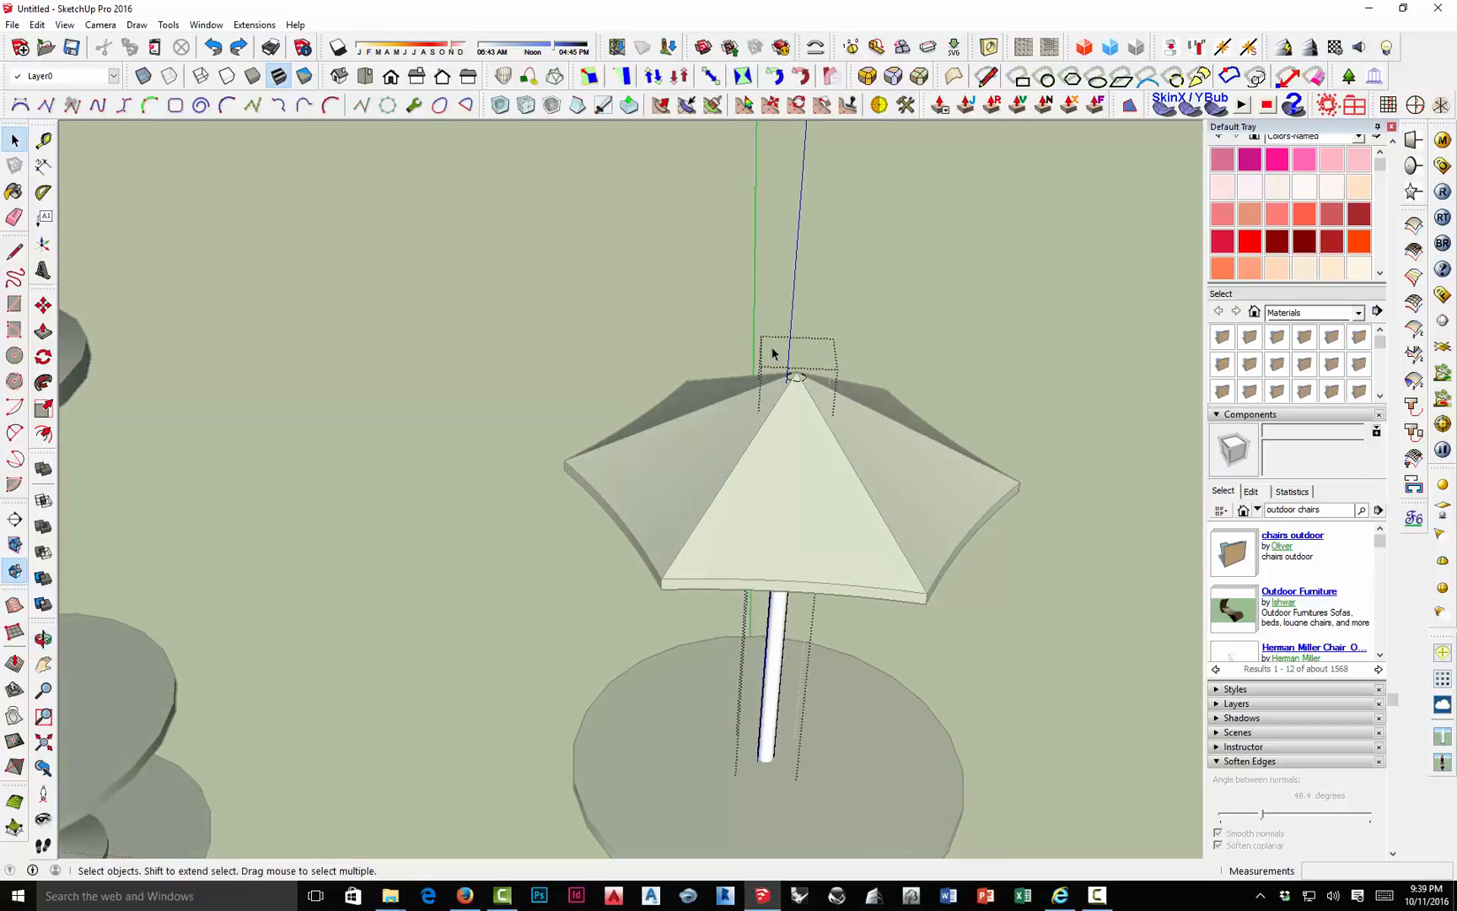
click(797, 379)
key(m)
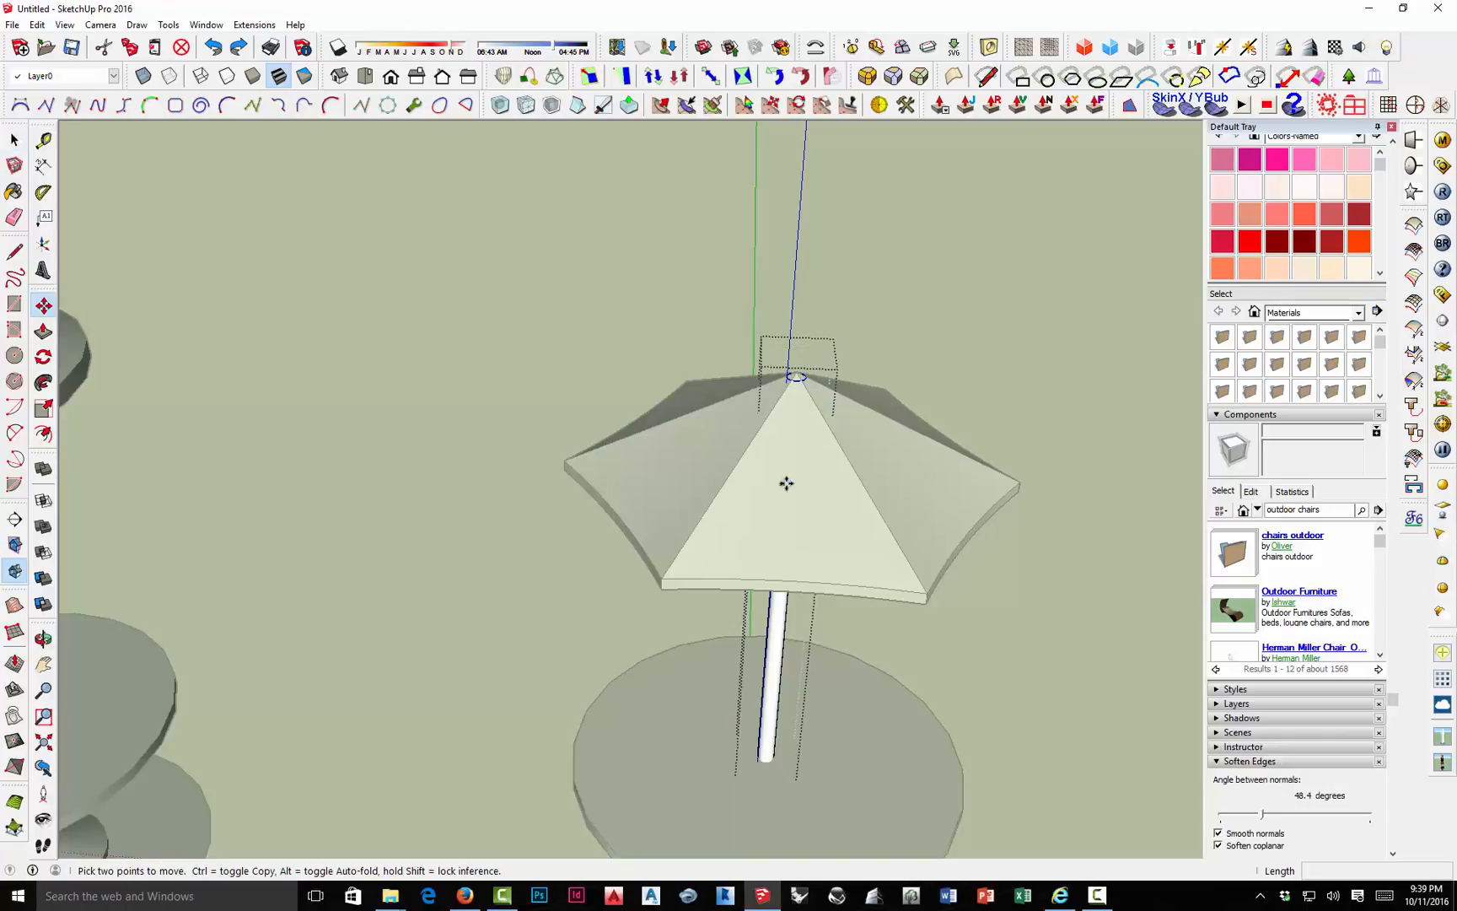
middle_drag(786, 483, 779, 294)
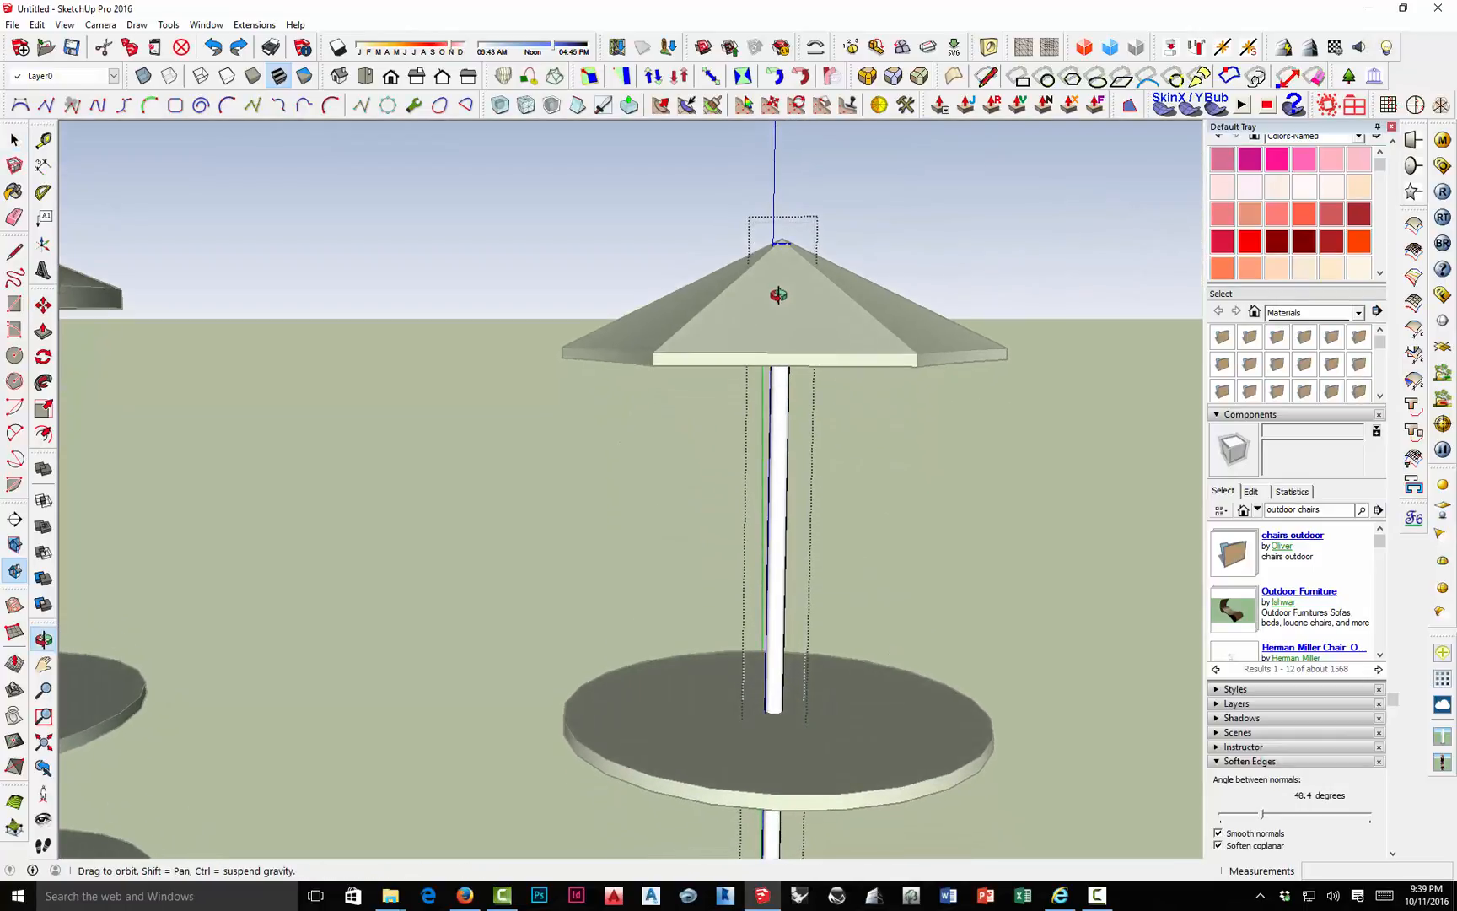
click(782, 245)
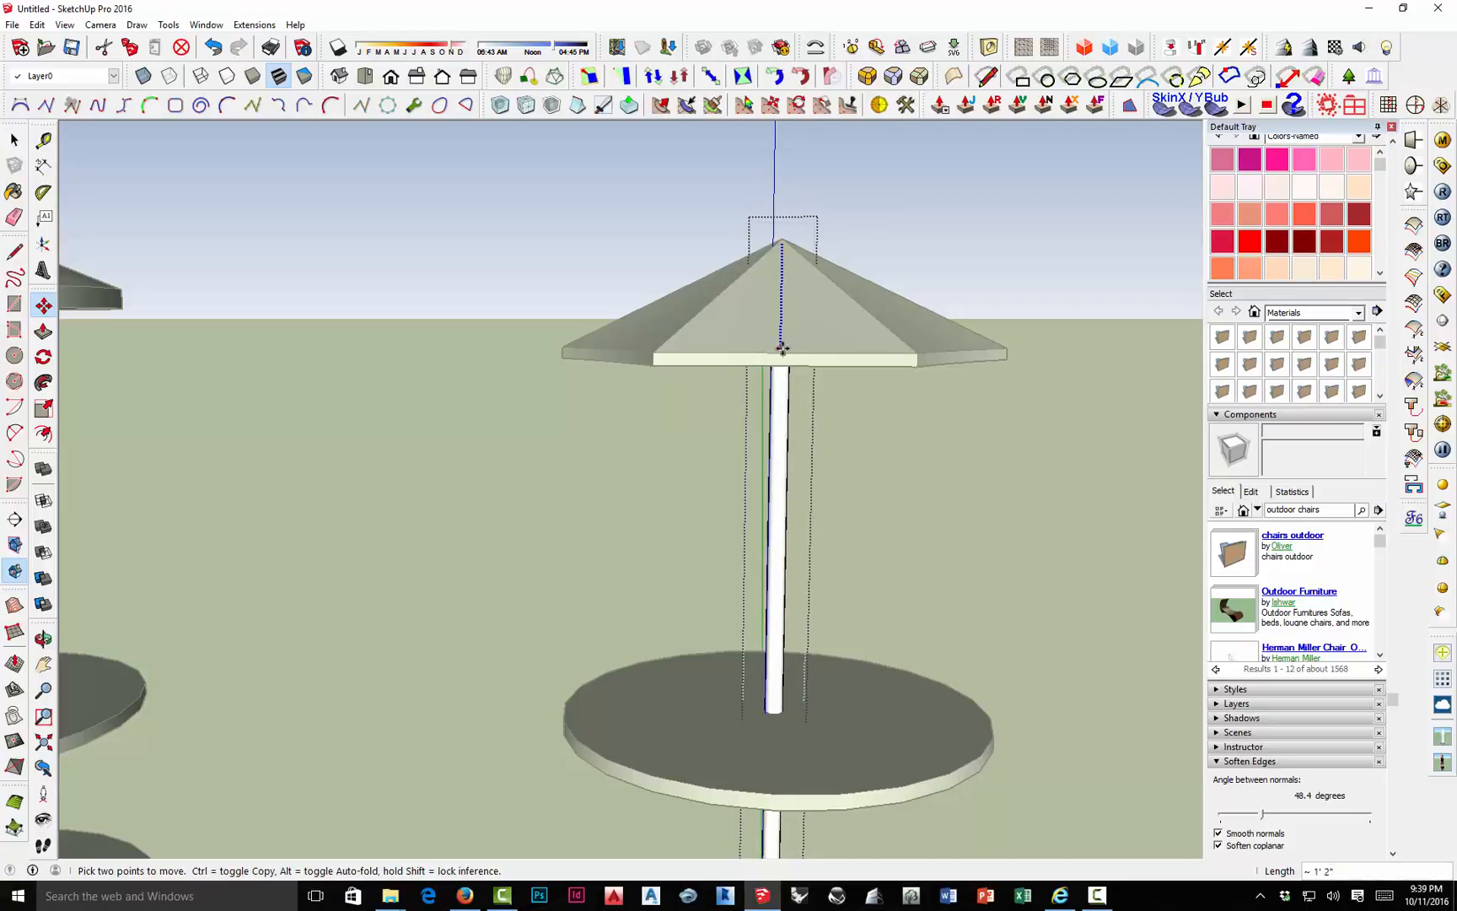
scroll(786, 293, down, 1)
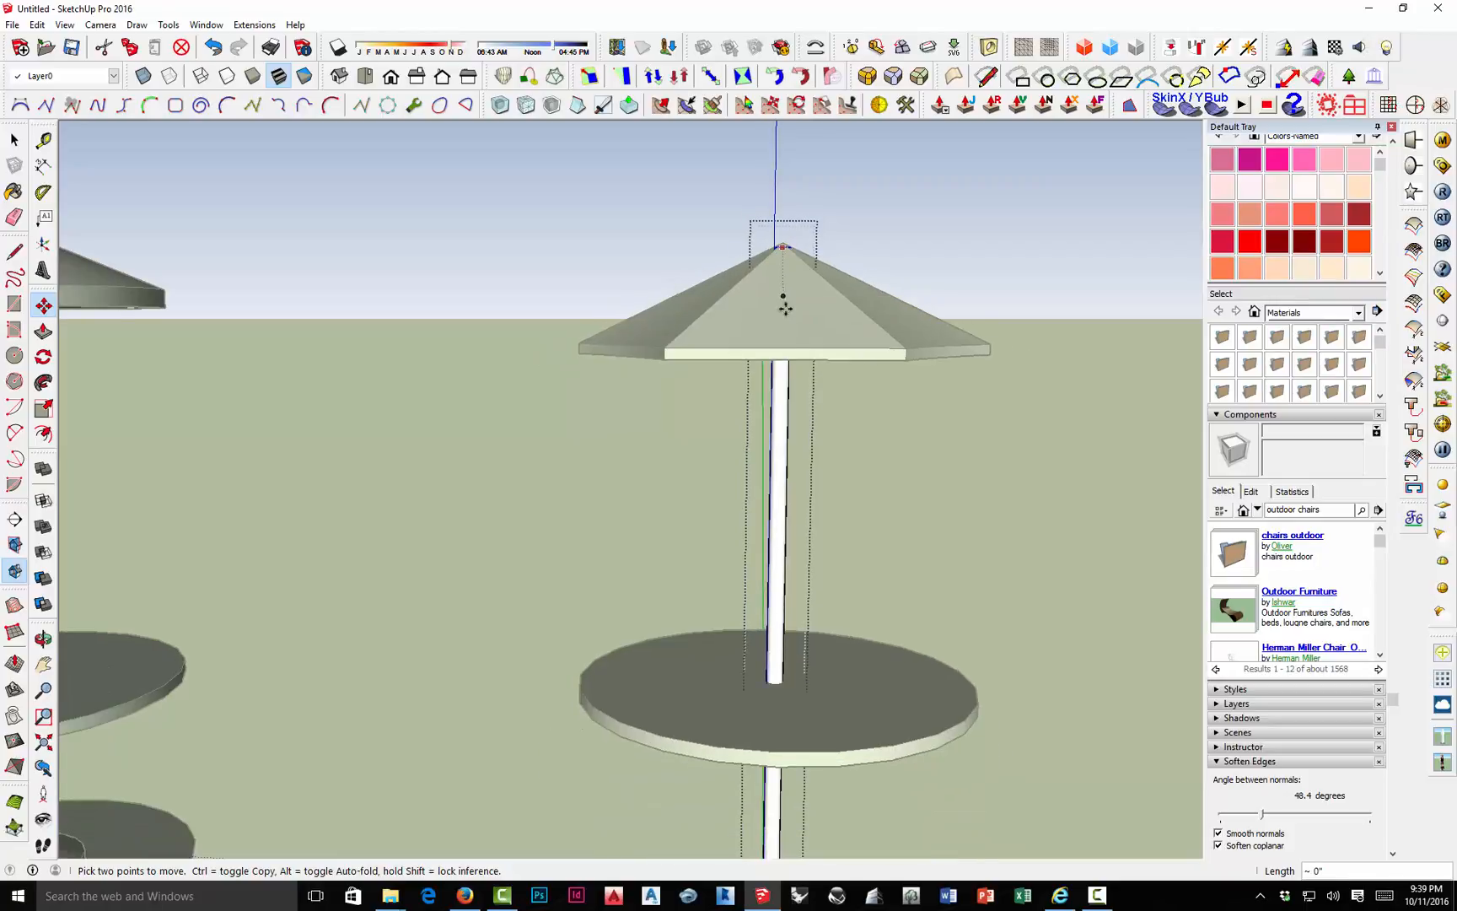
click(782, 413)
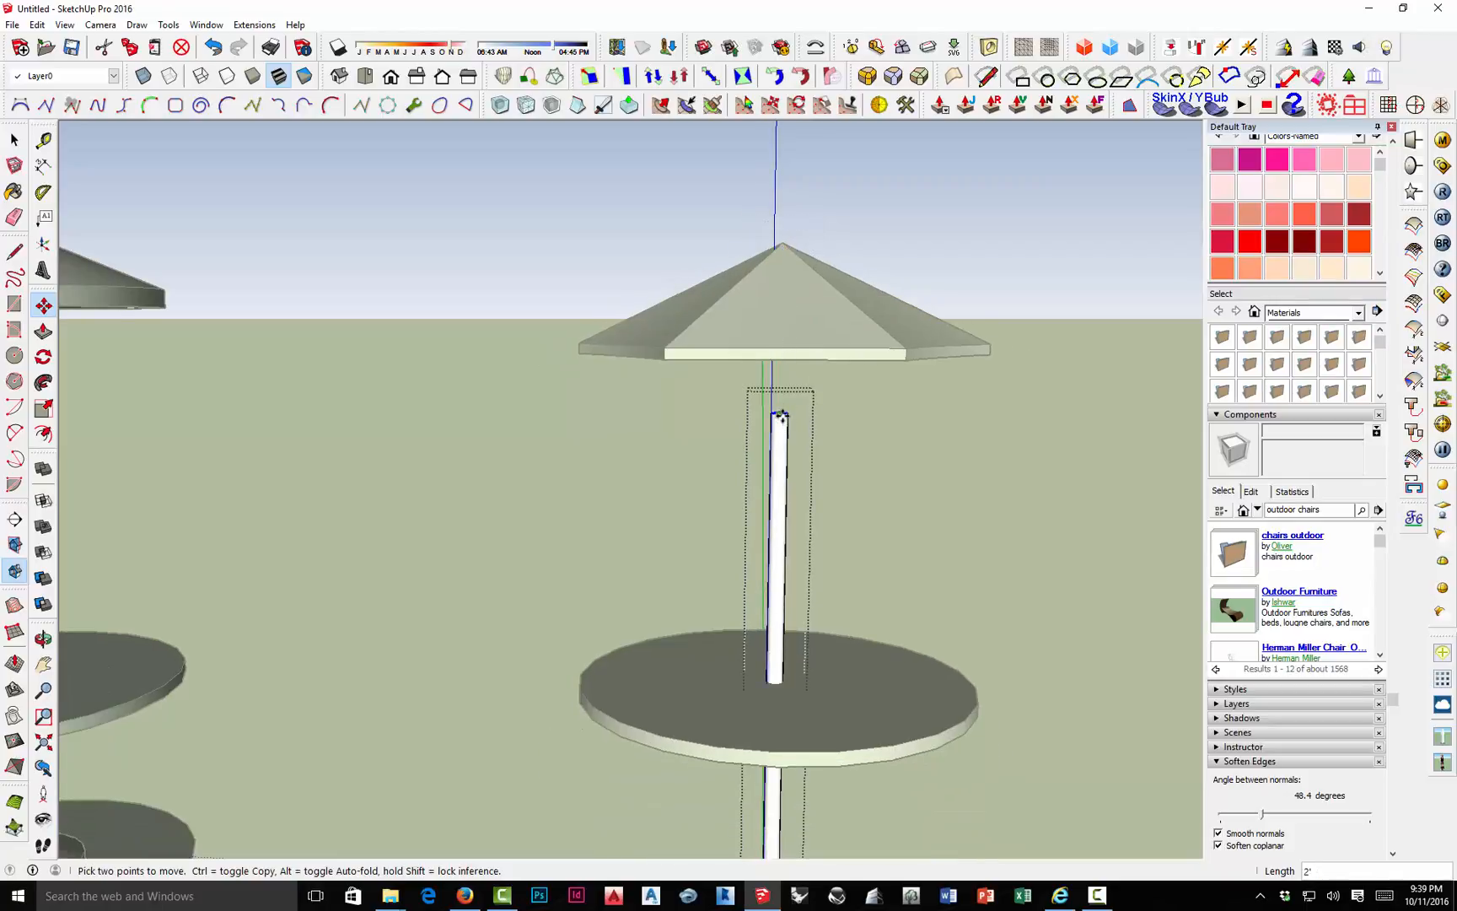
click(781, 414)
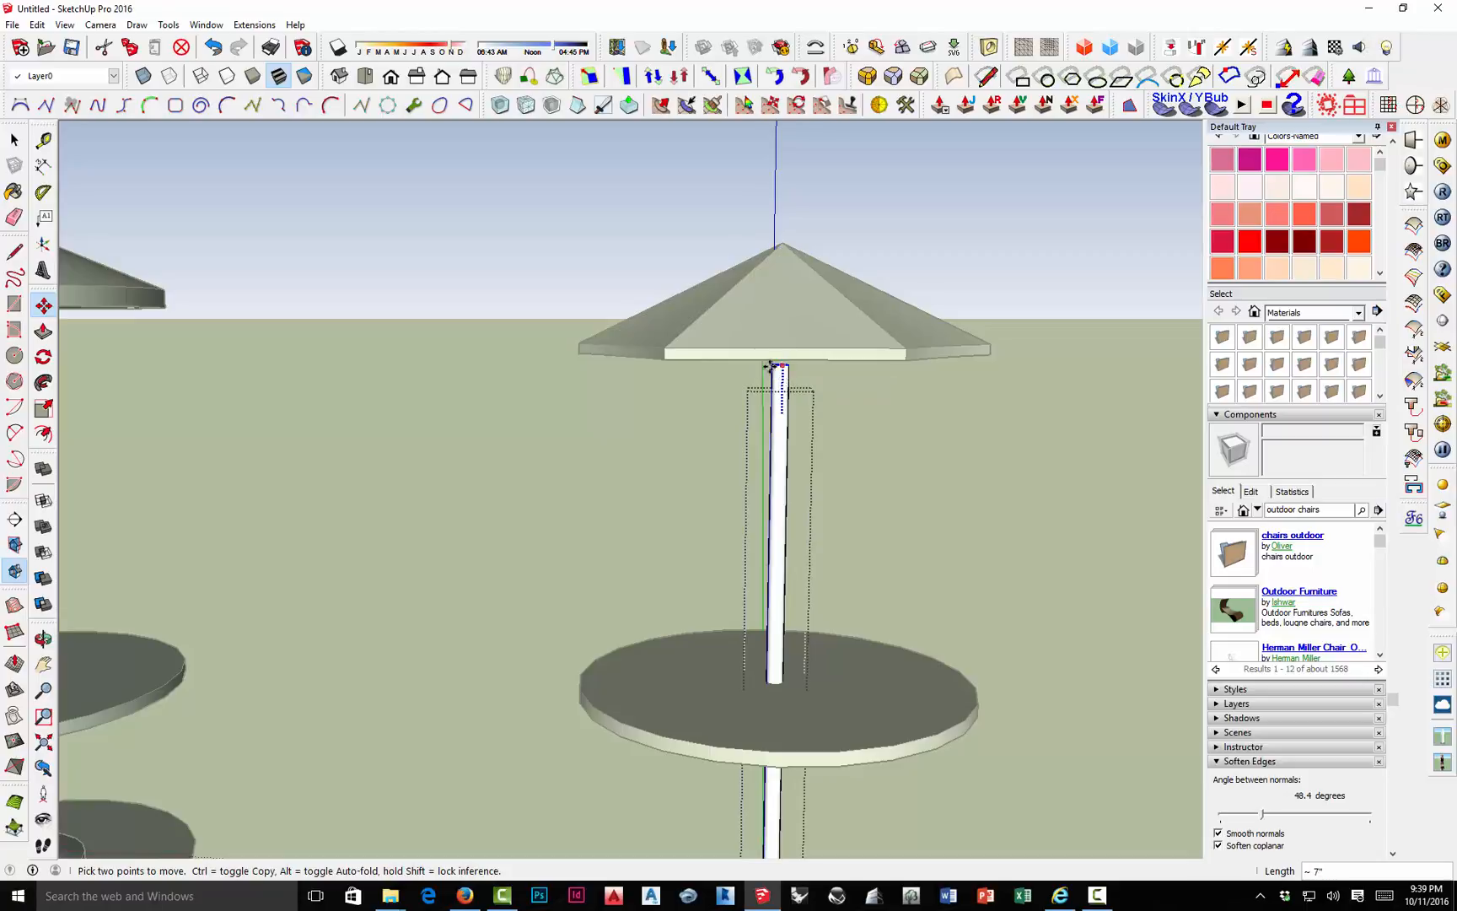
middle_drag(729, 356, 687, 503)
key(m)
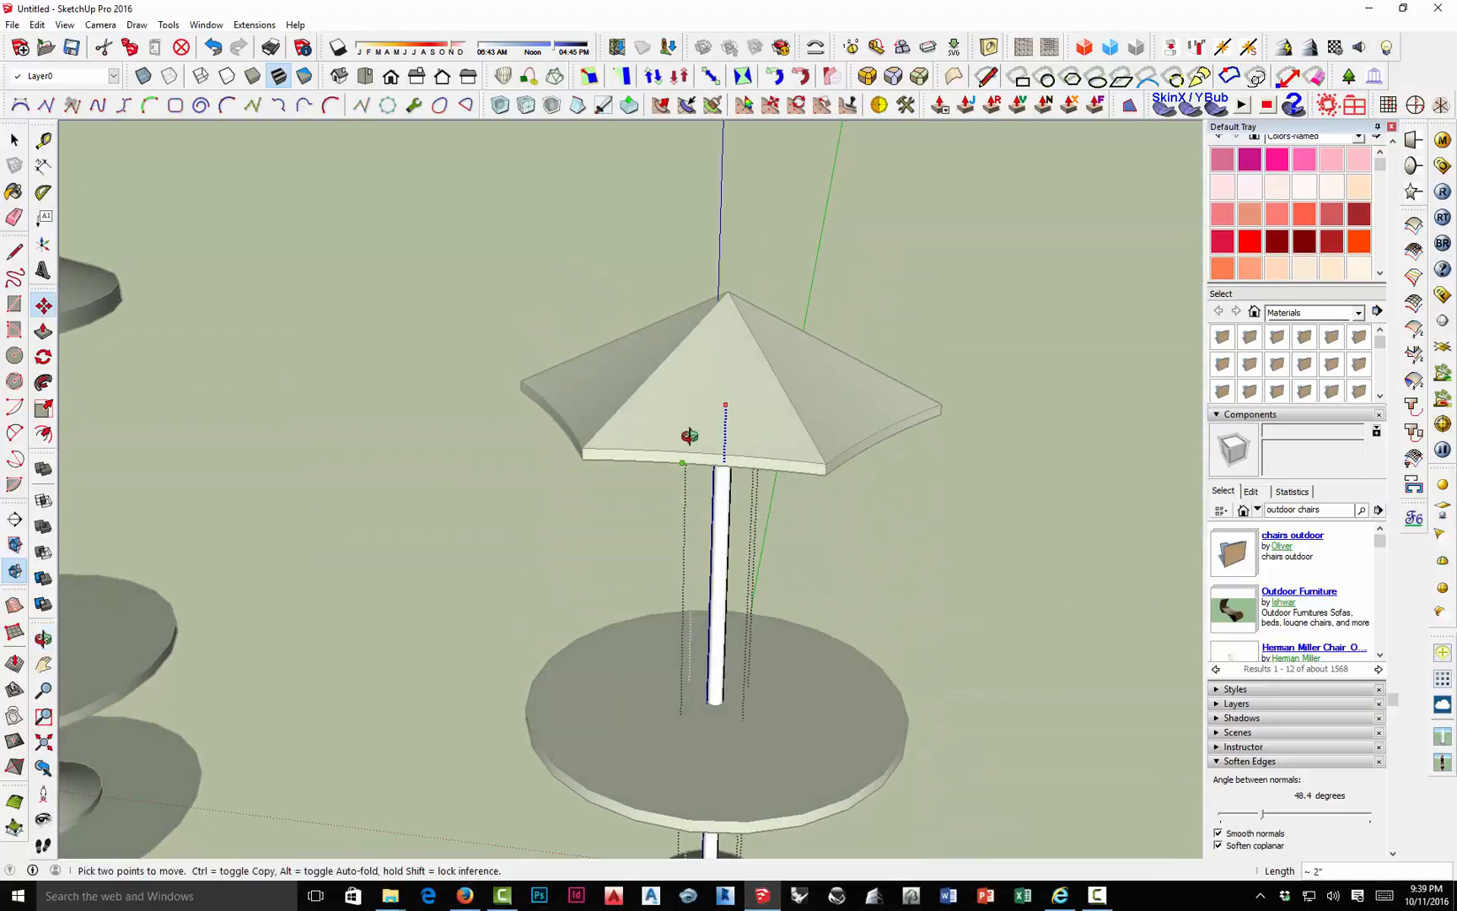
middle_drag(720, 414, 713, 271)
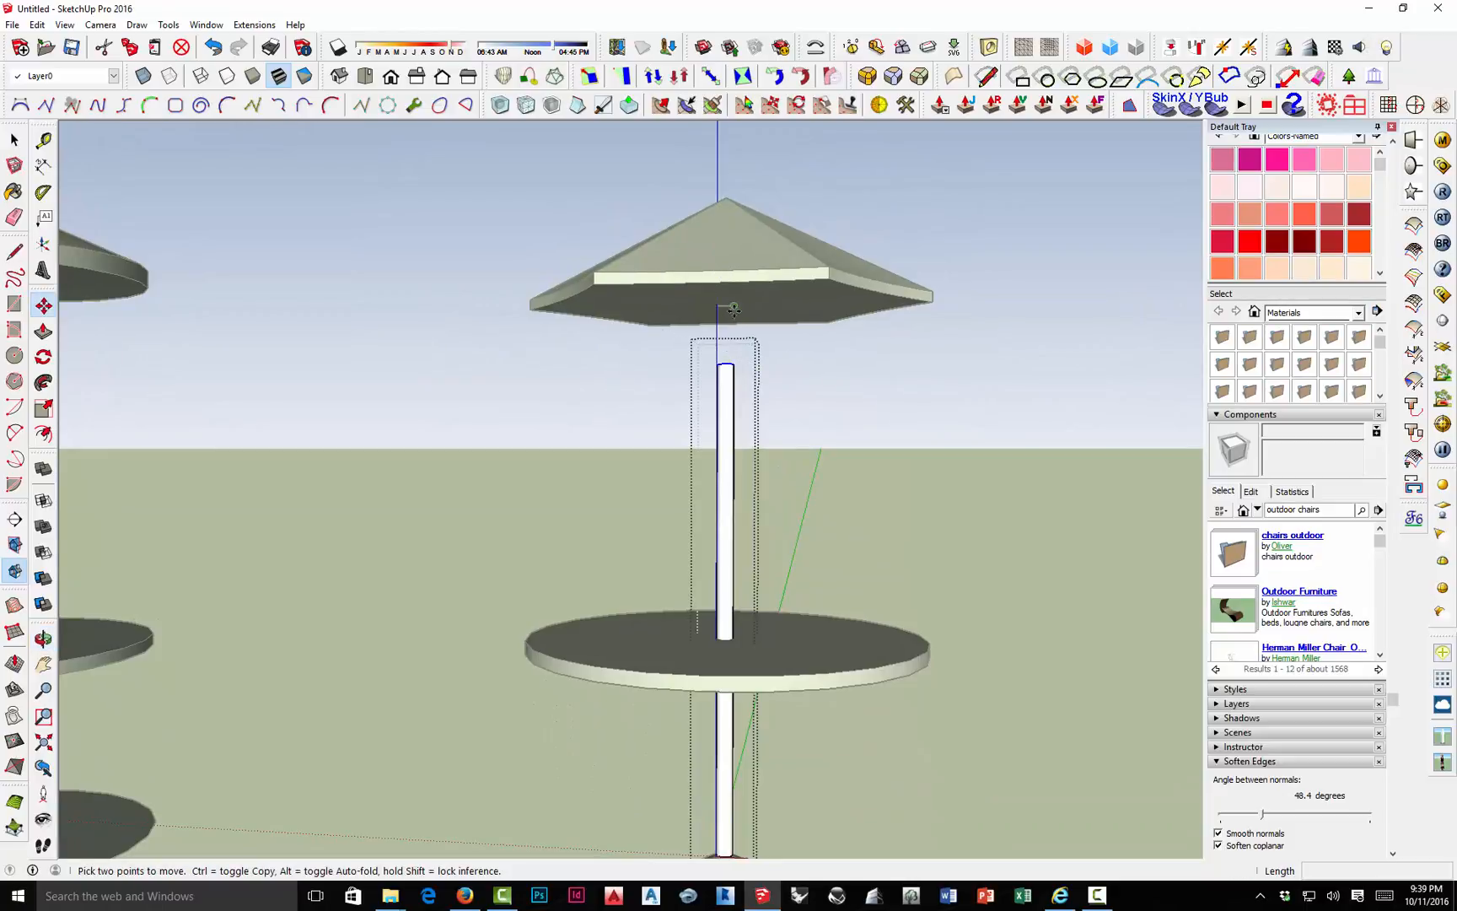
Inside the canopy's group, delete the flat underside face so the canopy is hollow, and exit the group.
key(space)
click(888, 245)
click(810, 305)
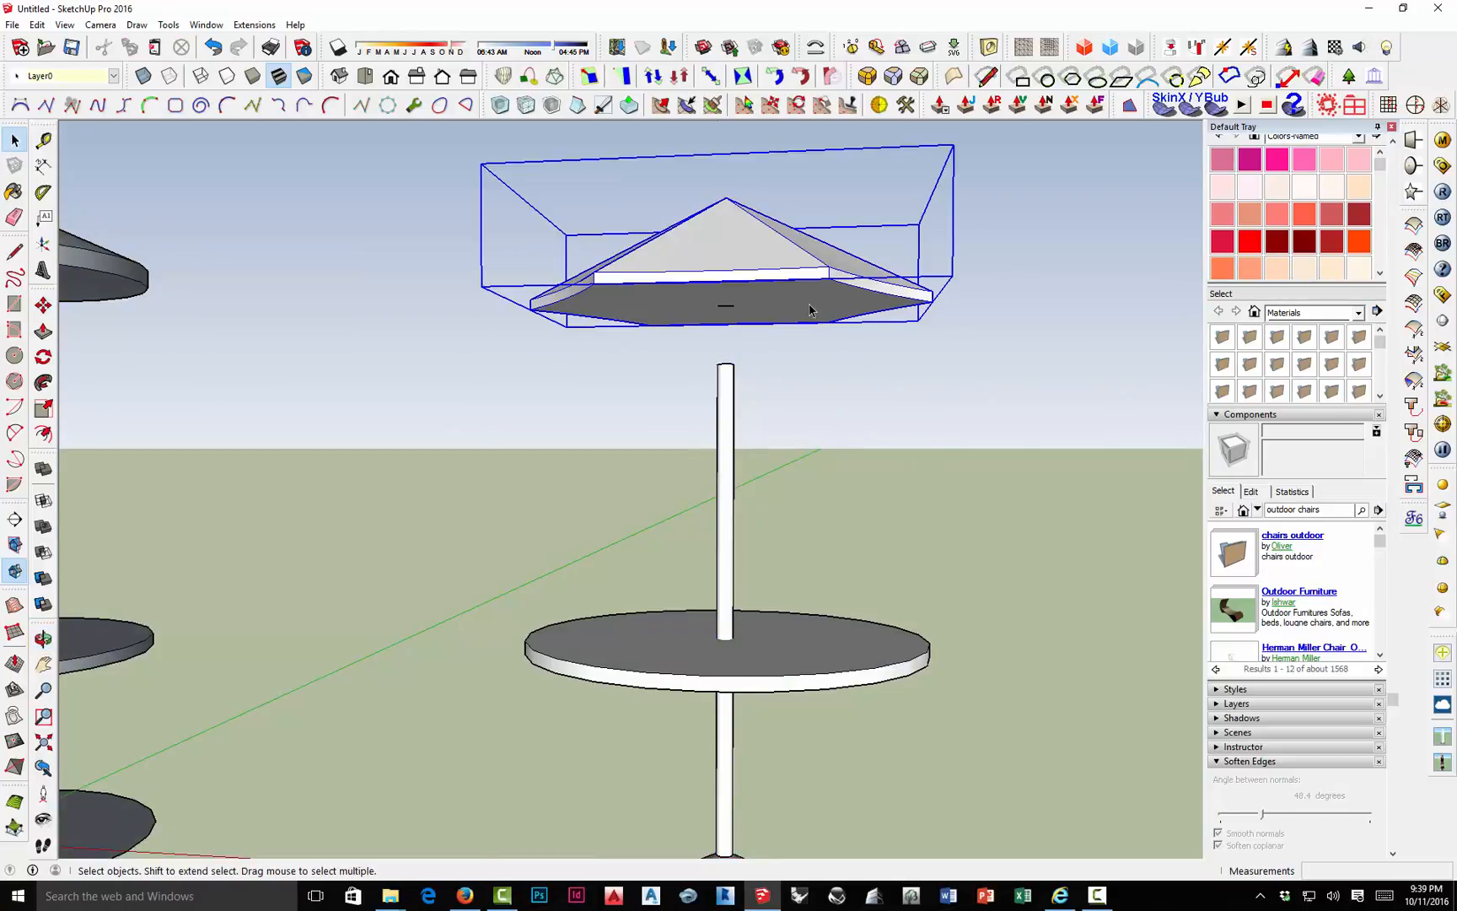
double_click(809, 306)
click(786, 311)
key(Delete)
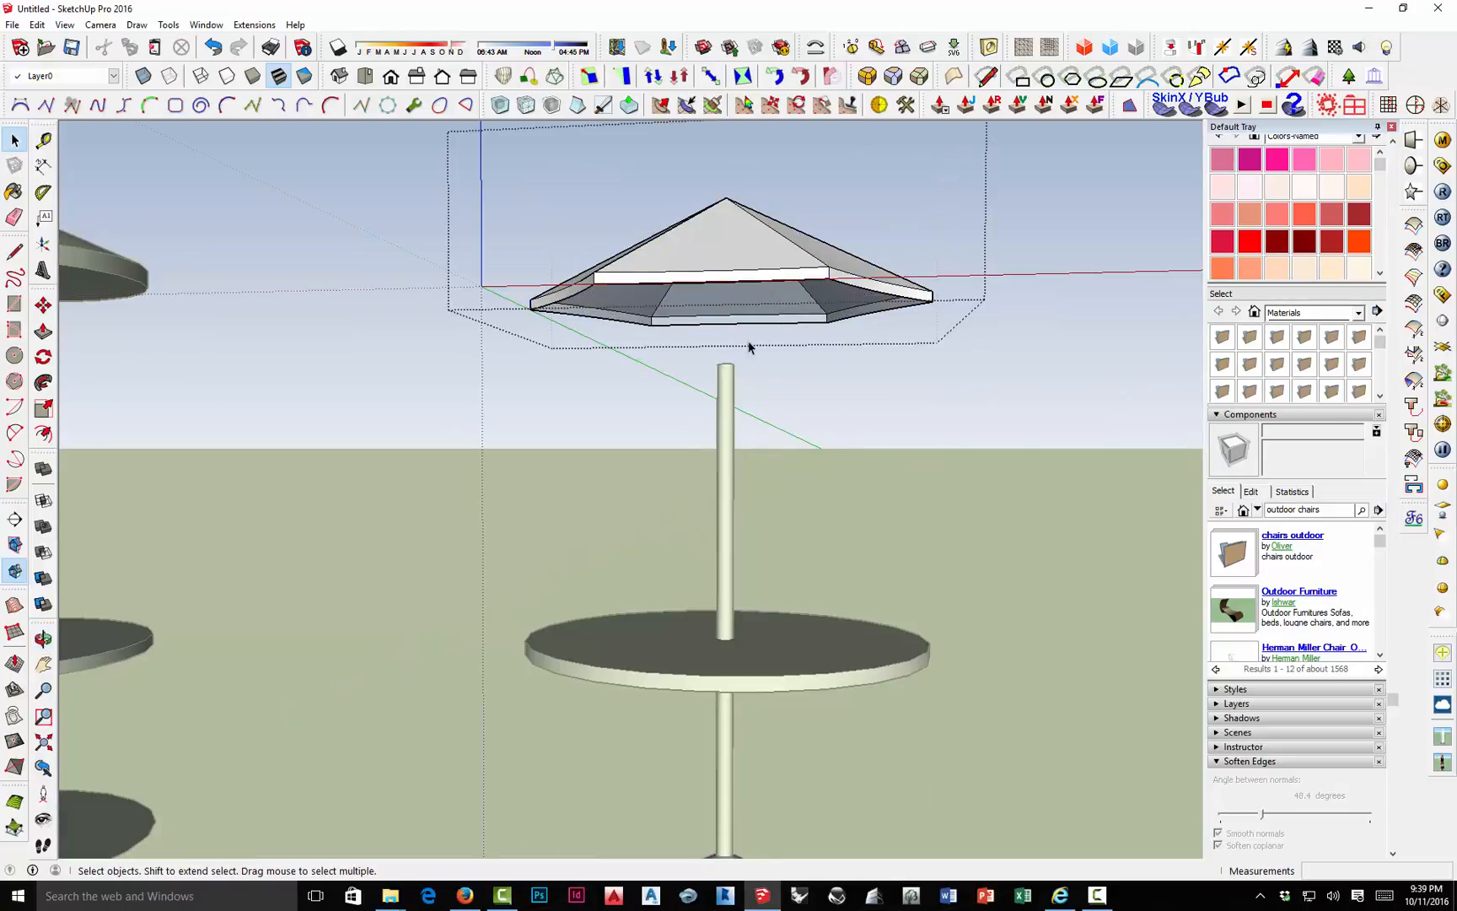
middle_drag(713, 369, 727, 427)
click(747, 409)
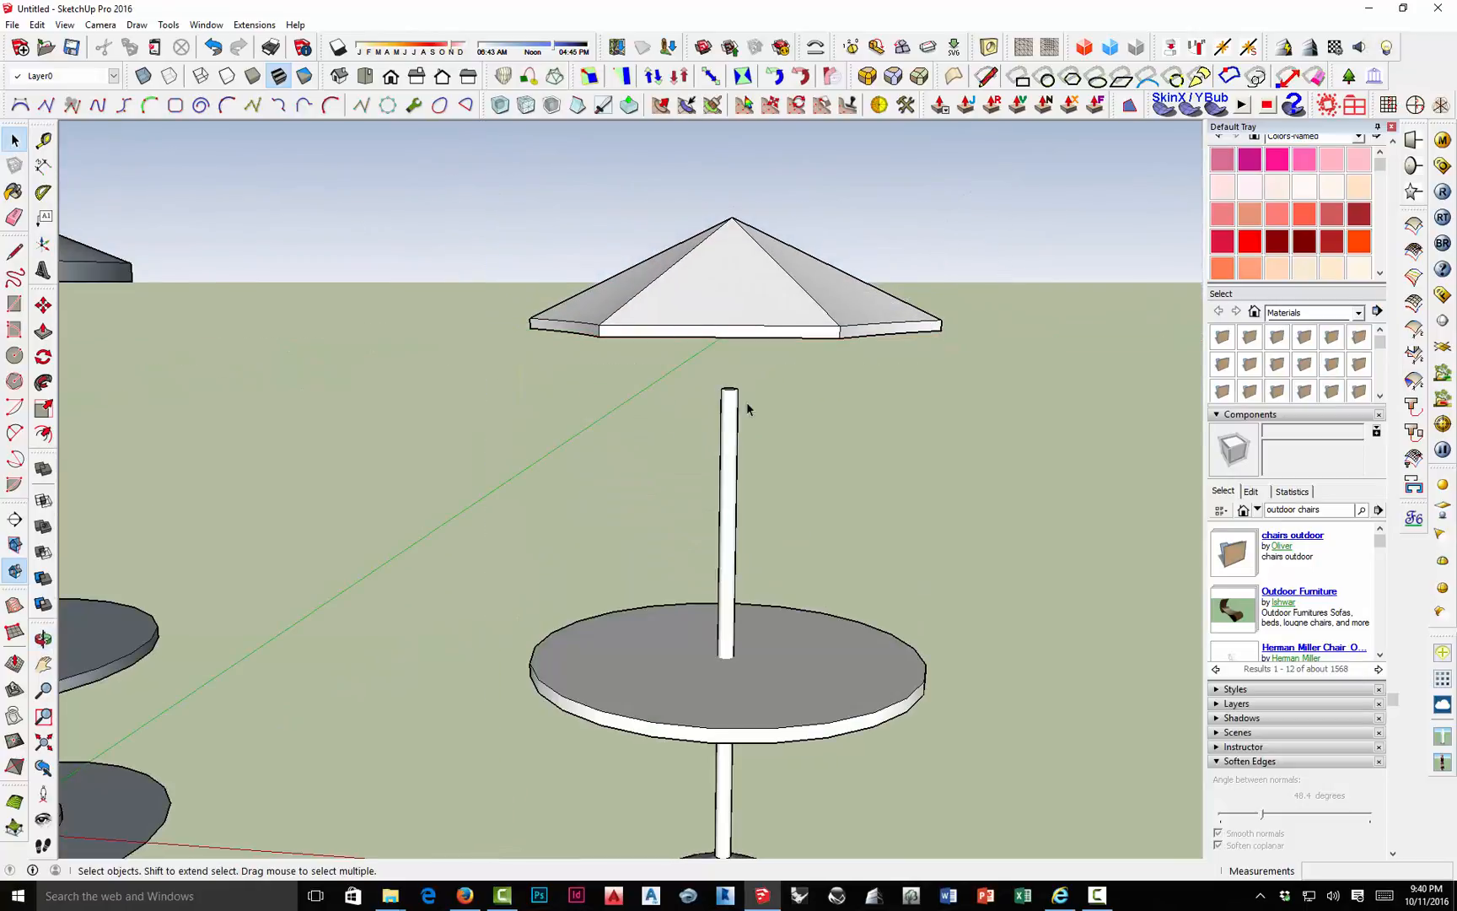
Try to move the pole's top end up about 2' 1/2" towards the canopy's peak.
double_click(728, 399)
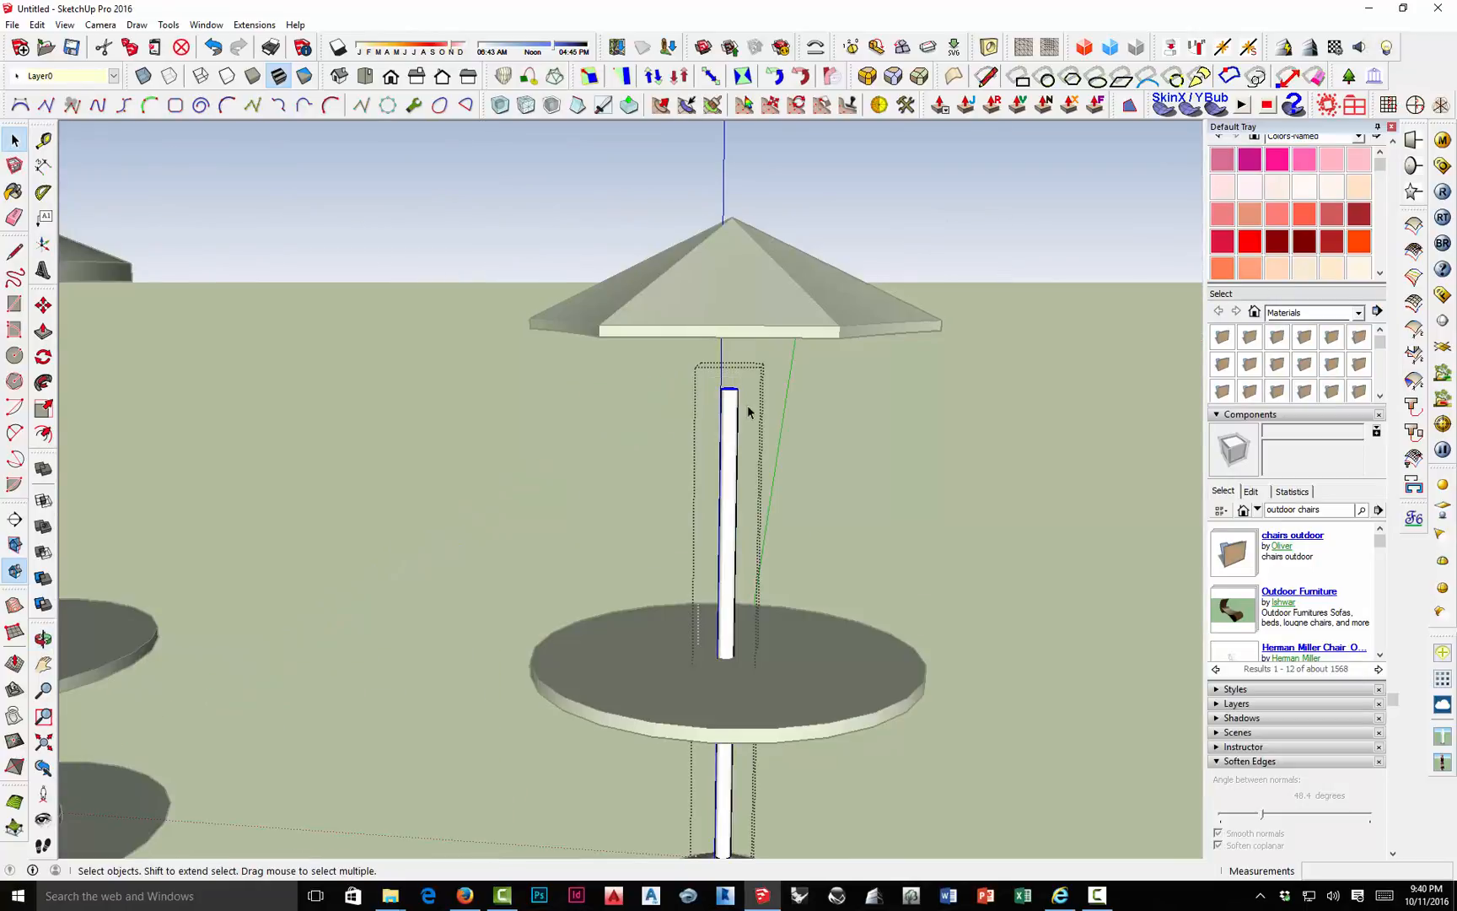
middle_drag(747, 405, 736, 299)
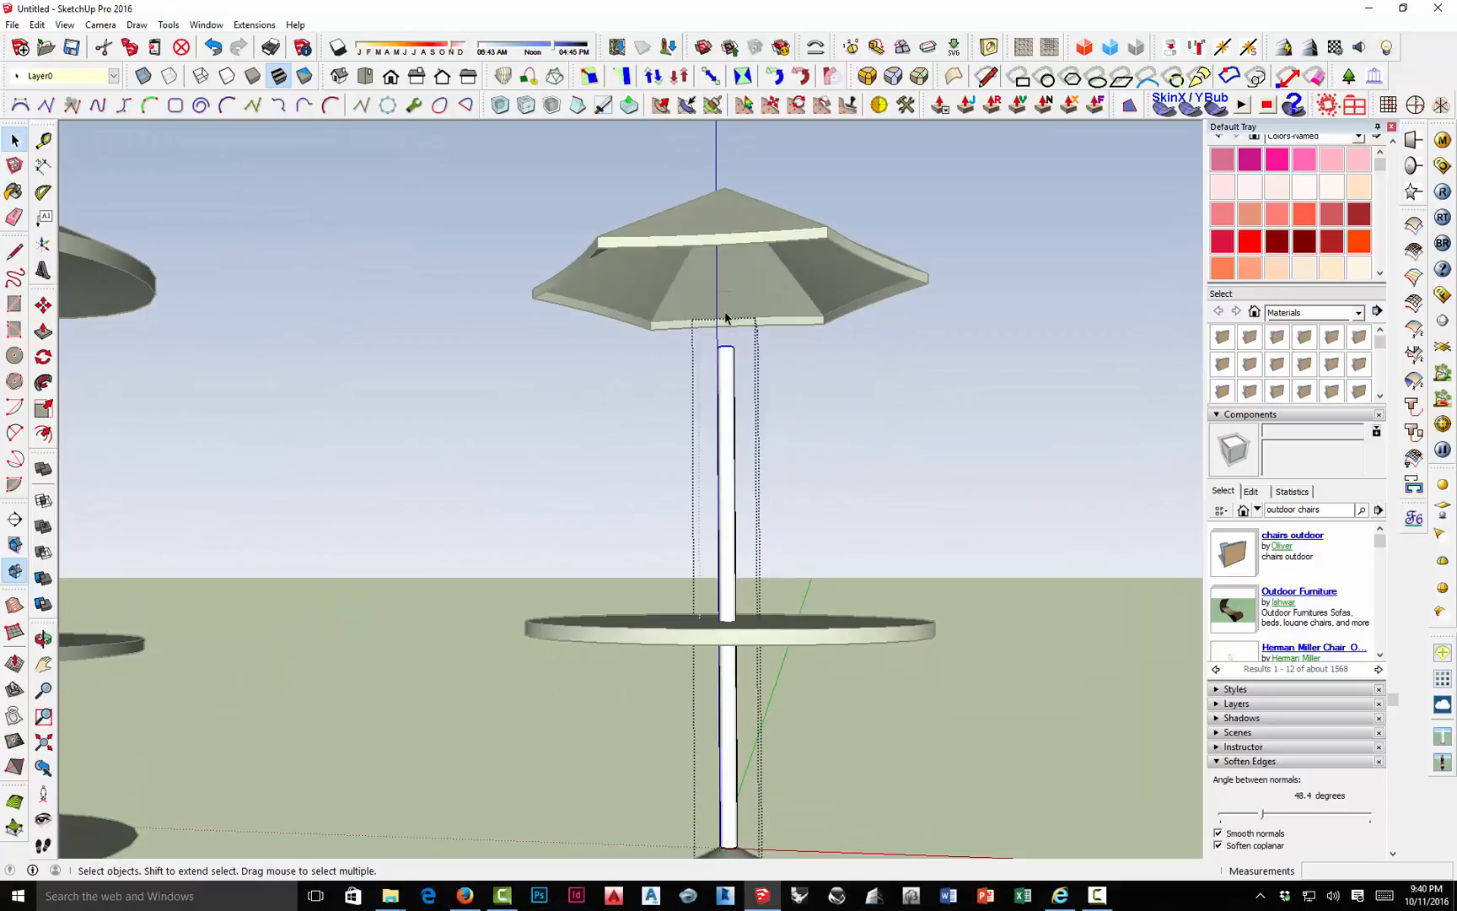
key(m)
middle_drag(724, 355, 722, 296)
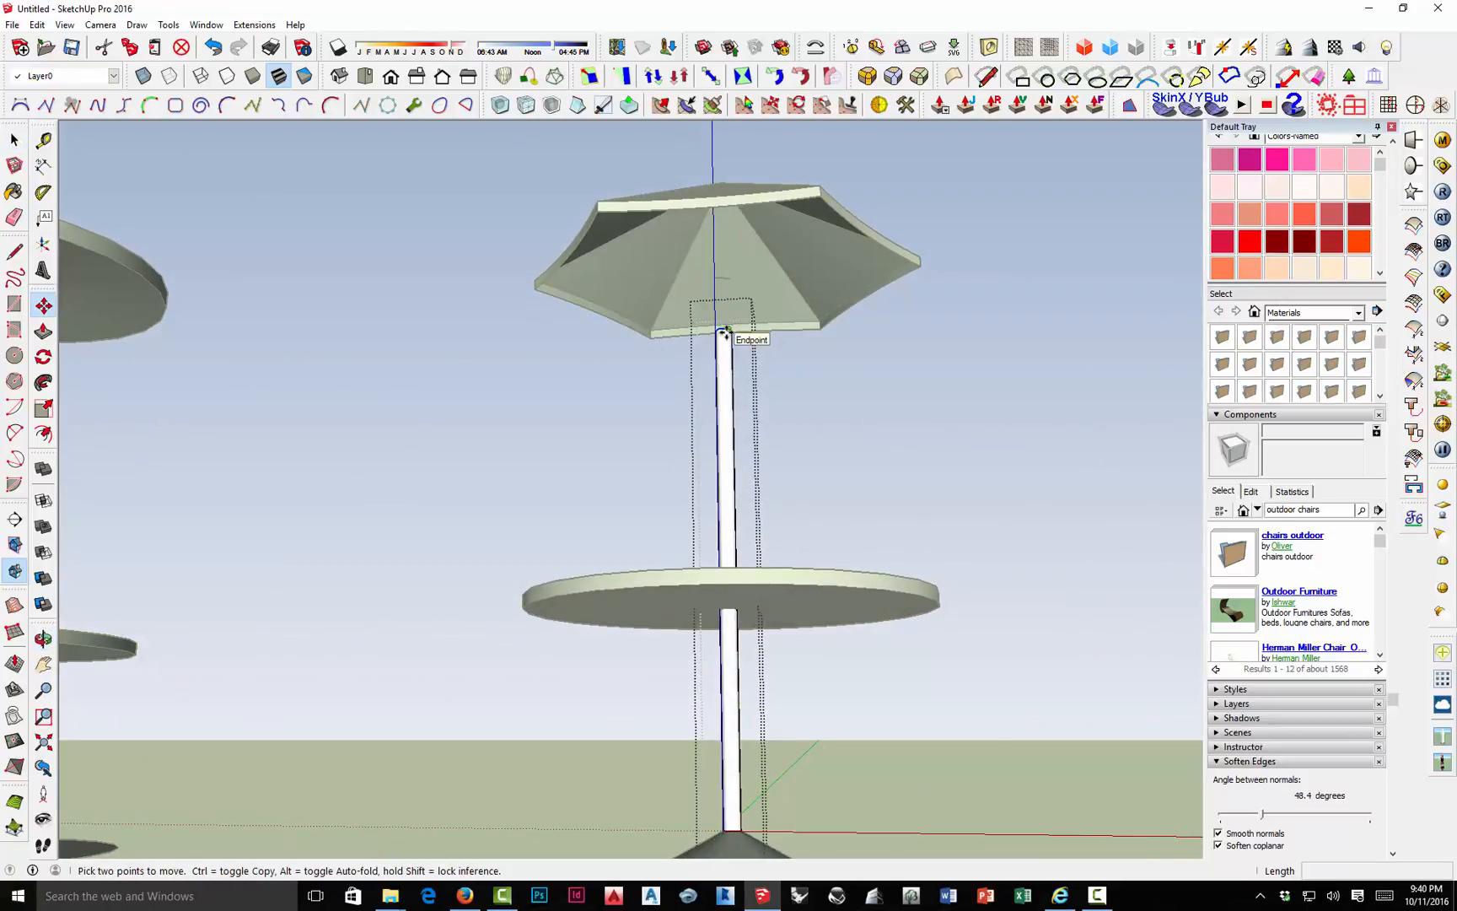
click(729, 330)
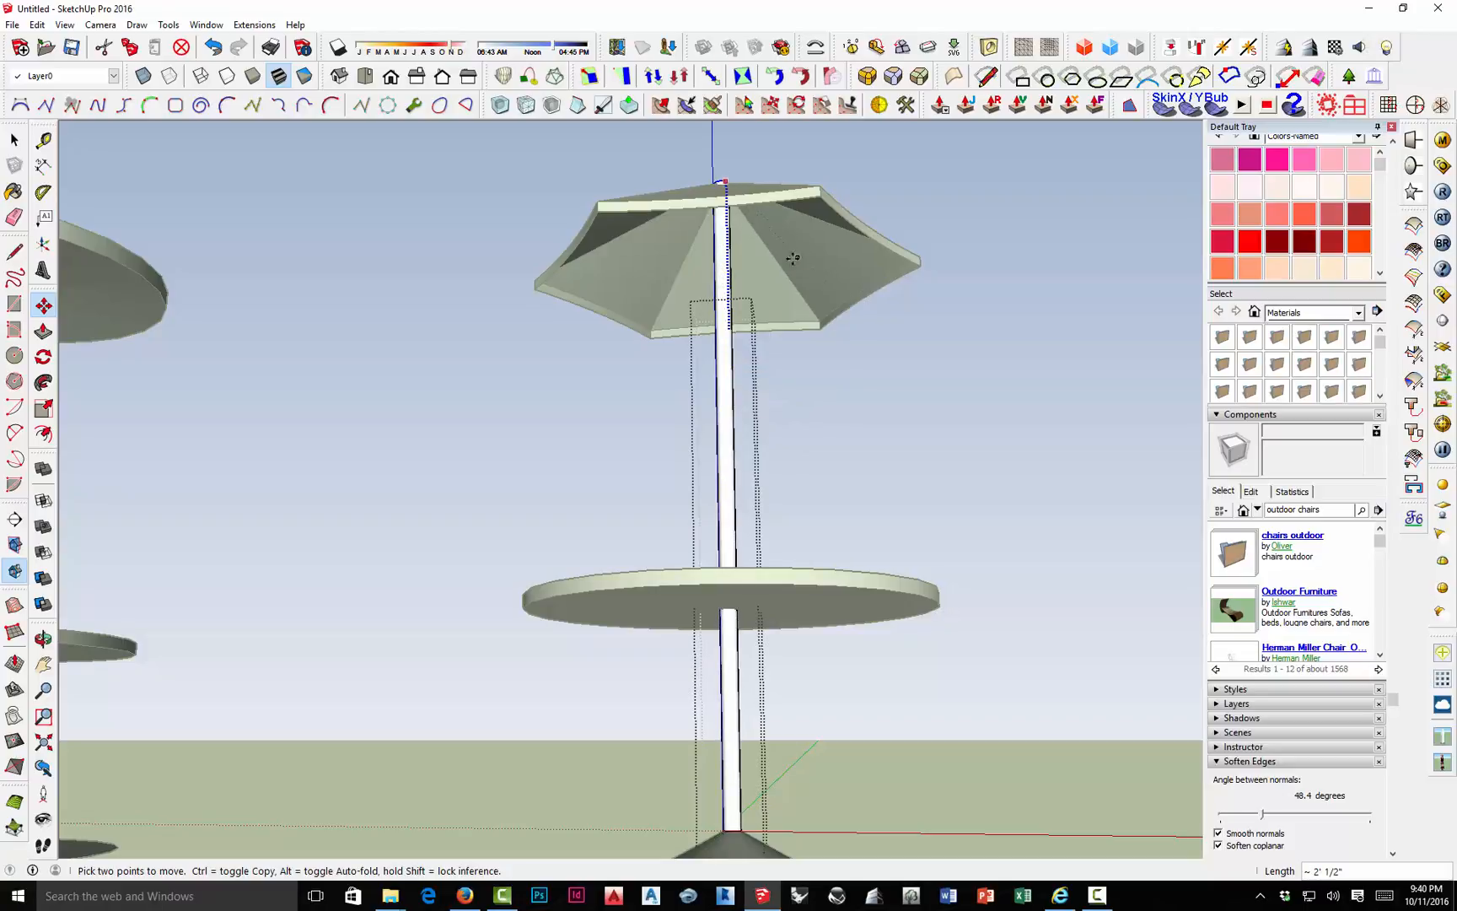
middle_drag(793, 258, 683, 381)
scroll(715, 200, up, 3)
scroll(716, 201, up, 2)
key(ctrl)
key(Escape)
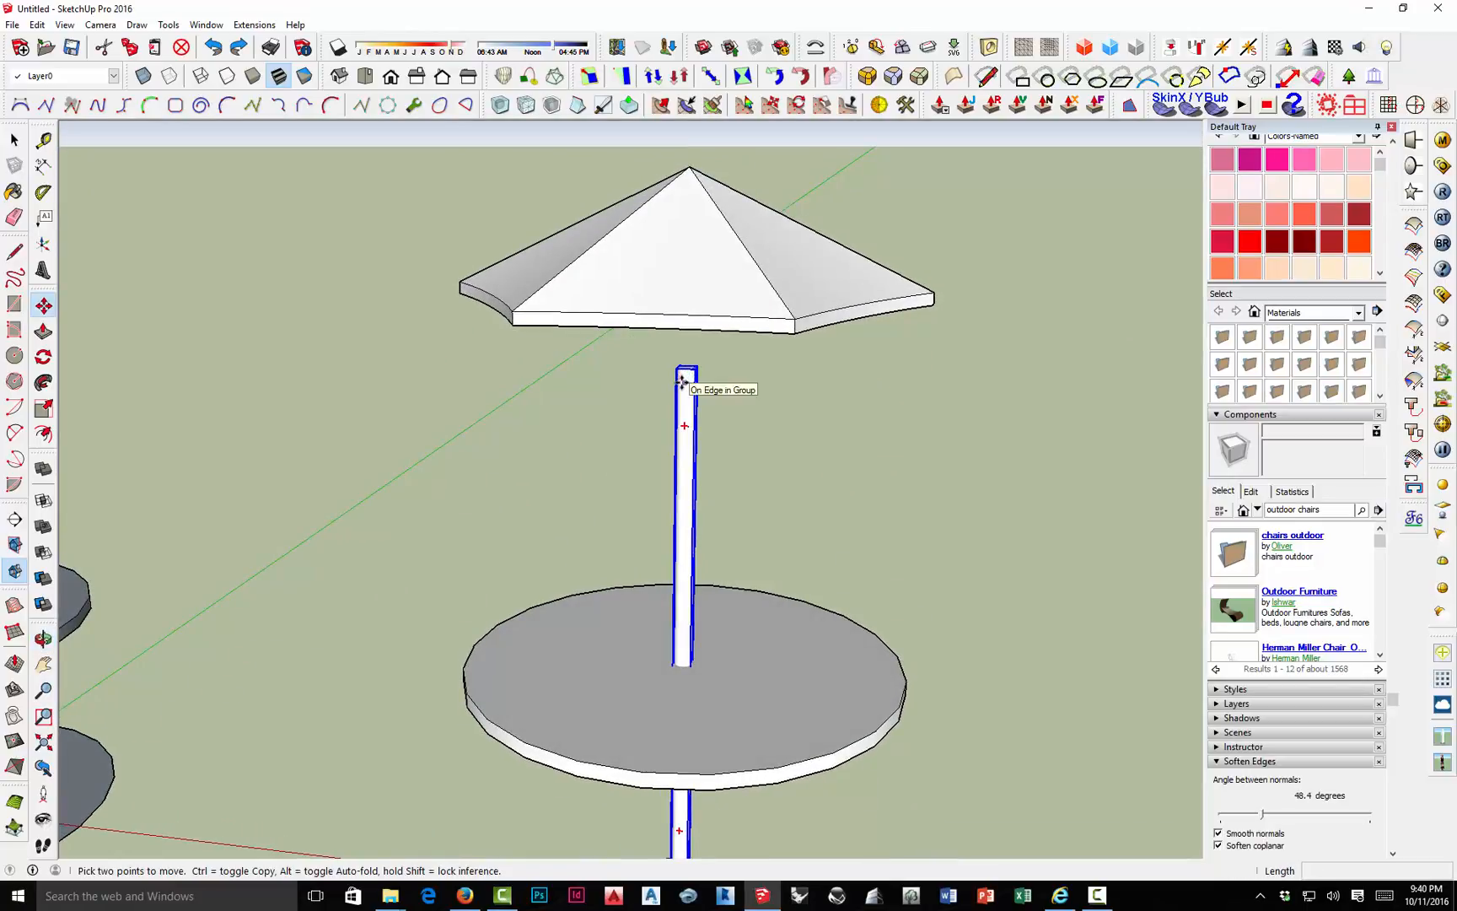
Inside the pole's group, push/pull the pole's top face up 1' 10" to just under the canopy's peak, and exit the group.
key(space)
double_click(683, 386)
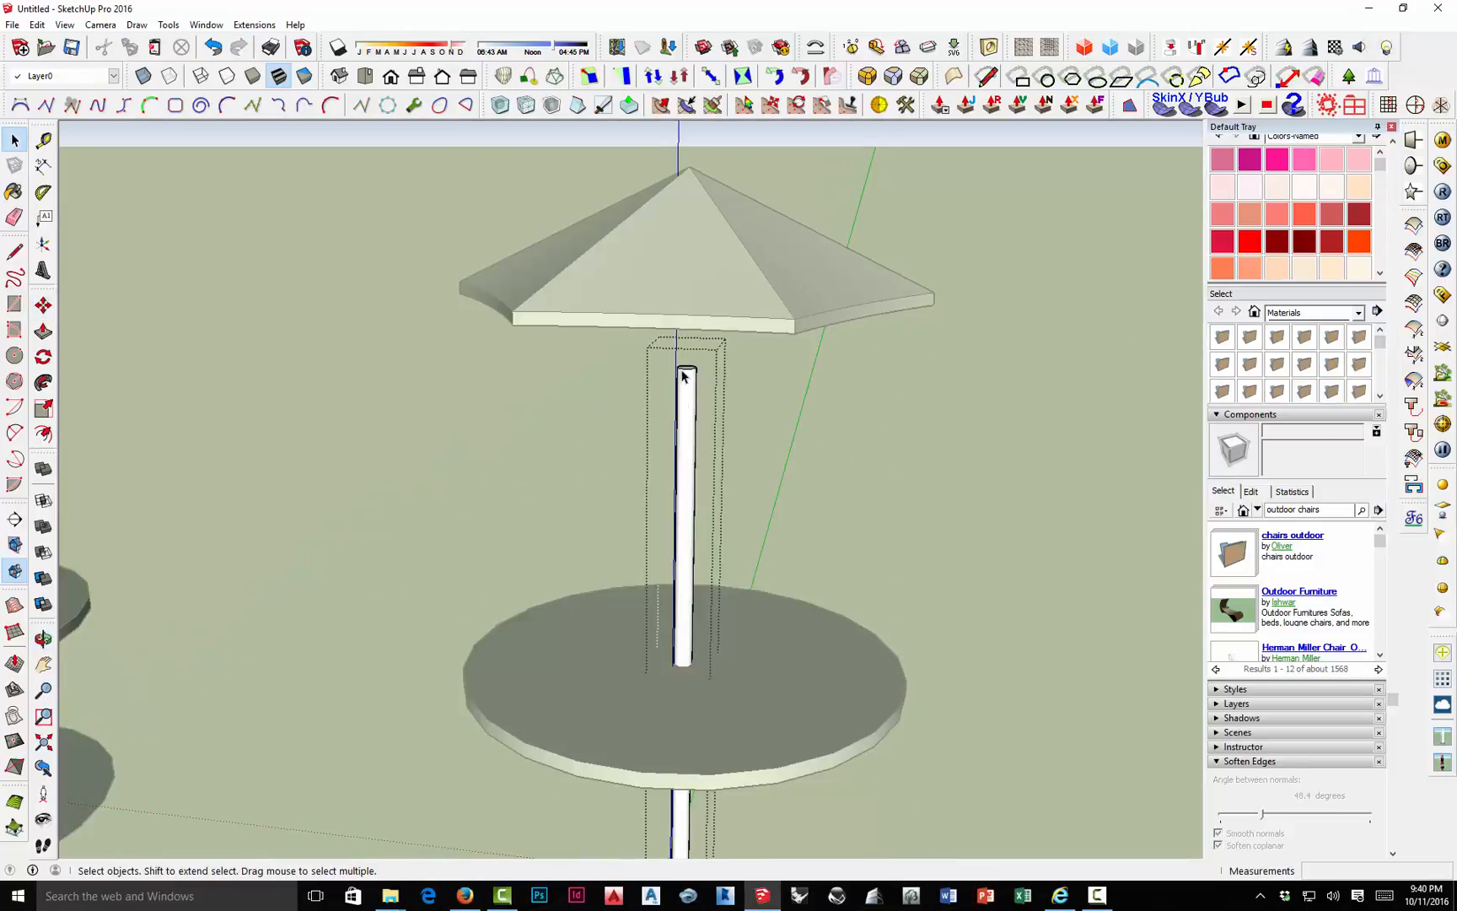
key(p)
scroll(689, 373, up, 1)
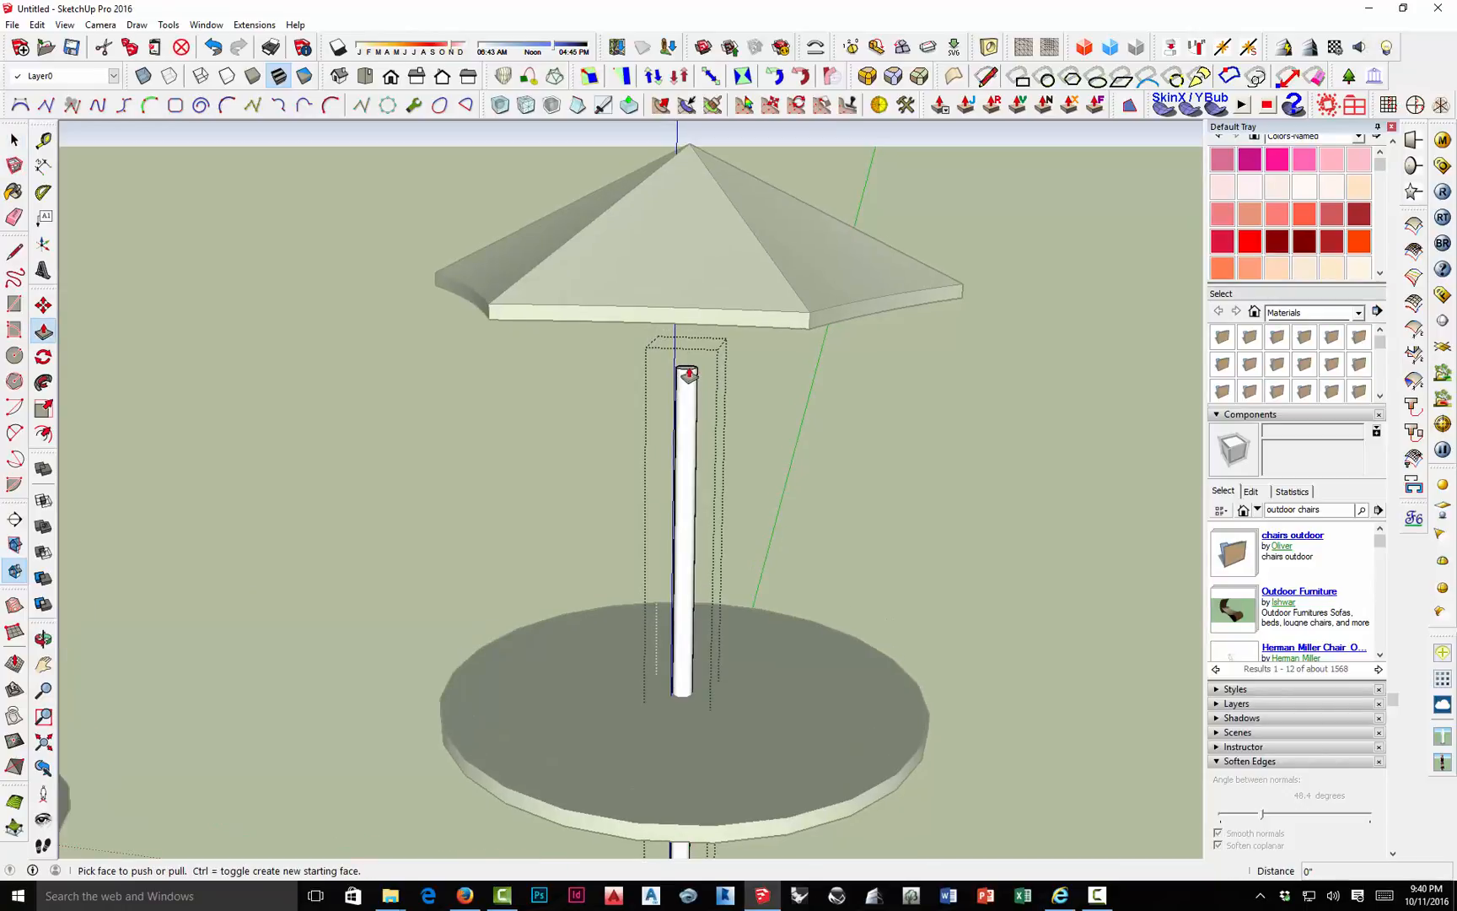
scroll(689, 373, up, 3)
click(689, 374)
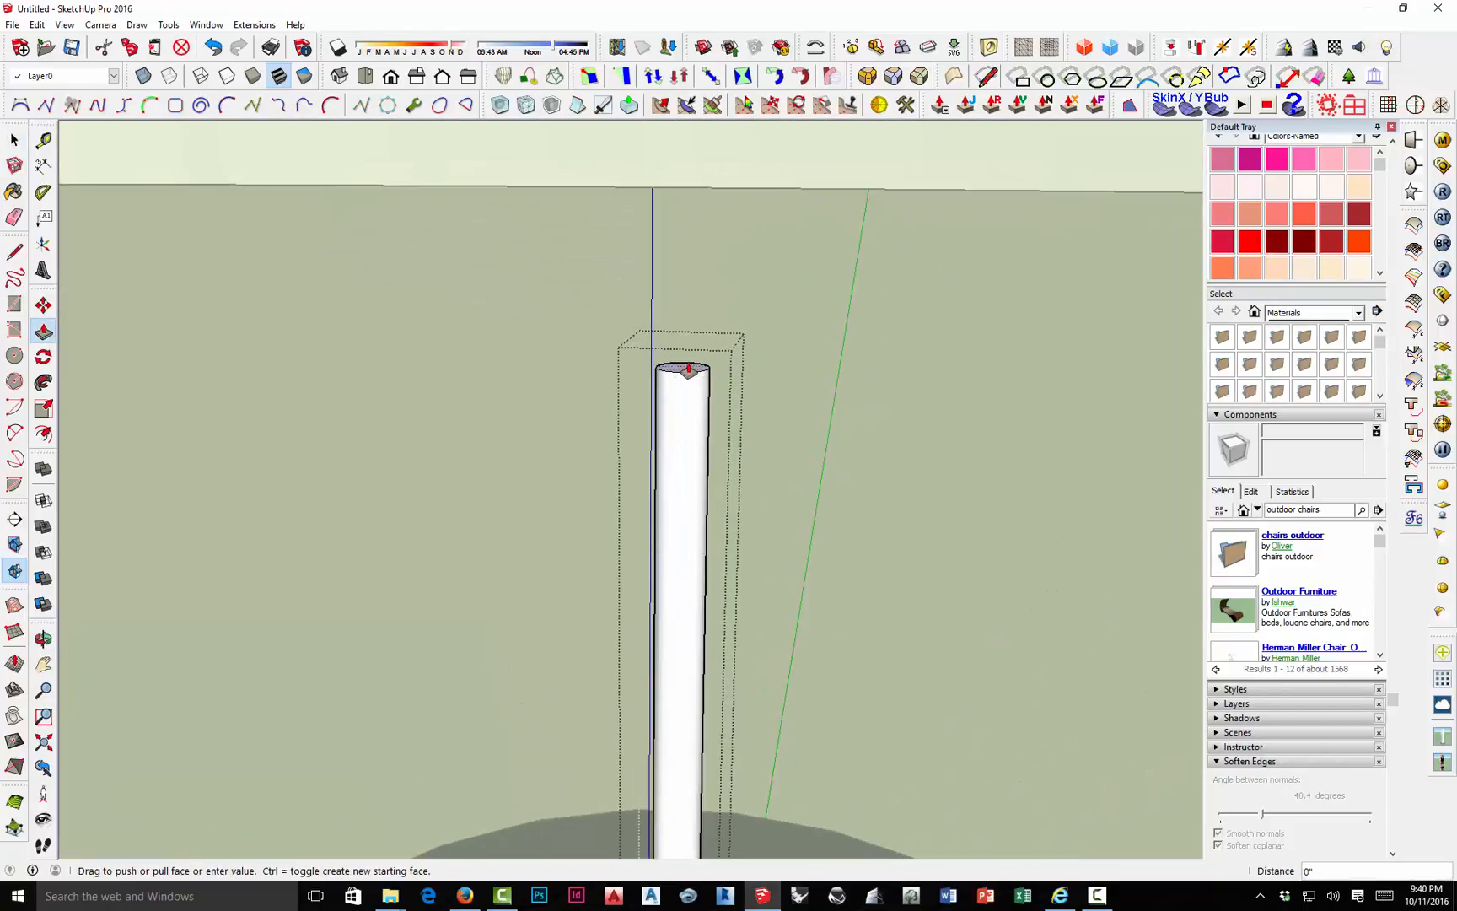
scroll(687, 338, down, 4)
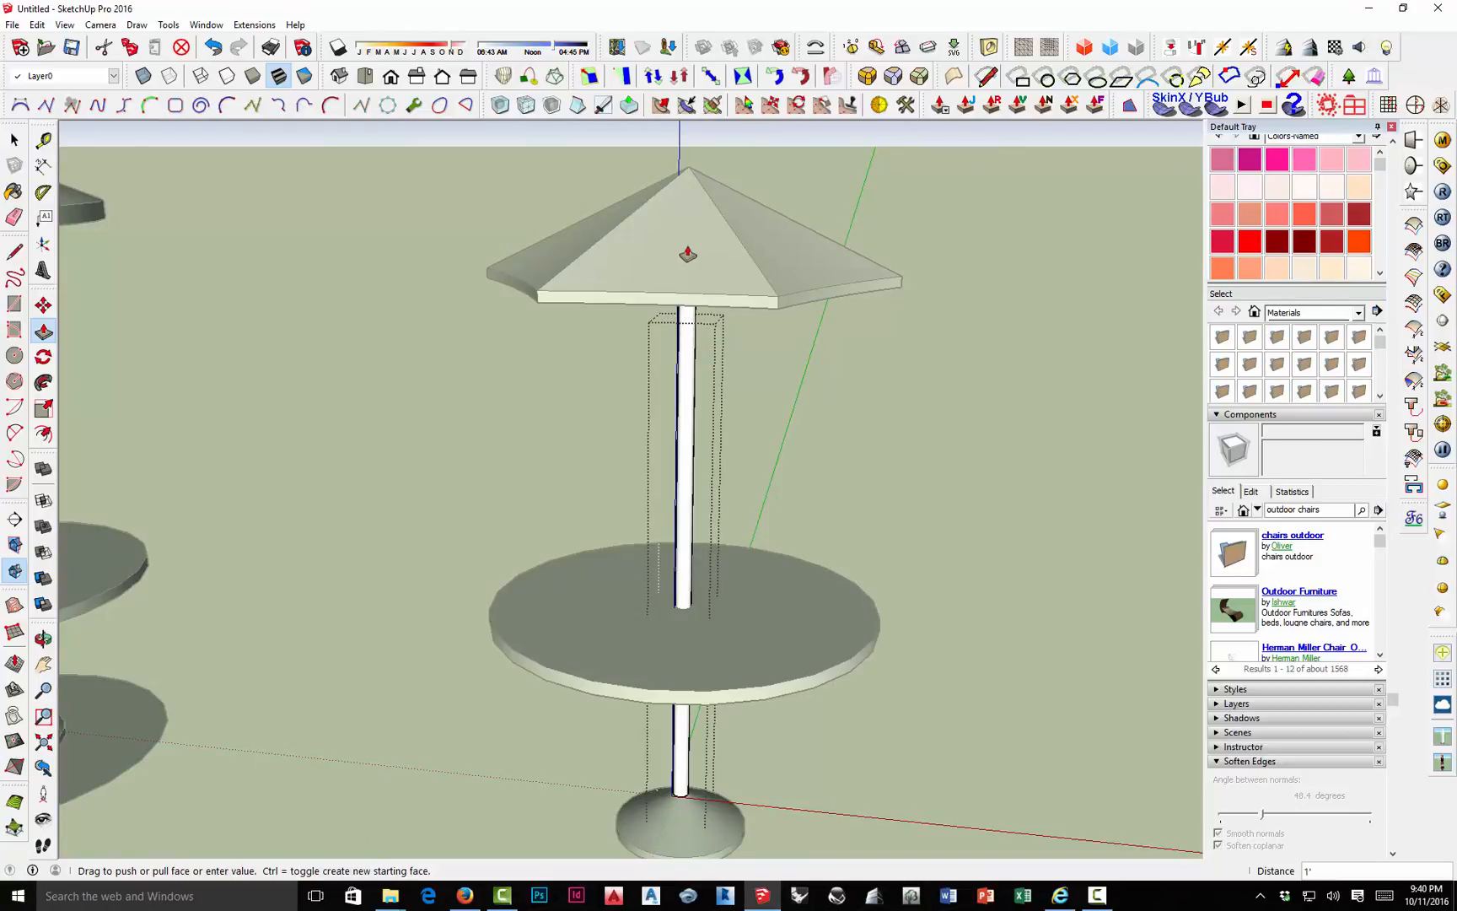
click(690, 191)
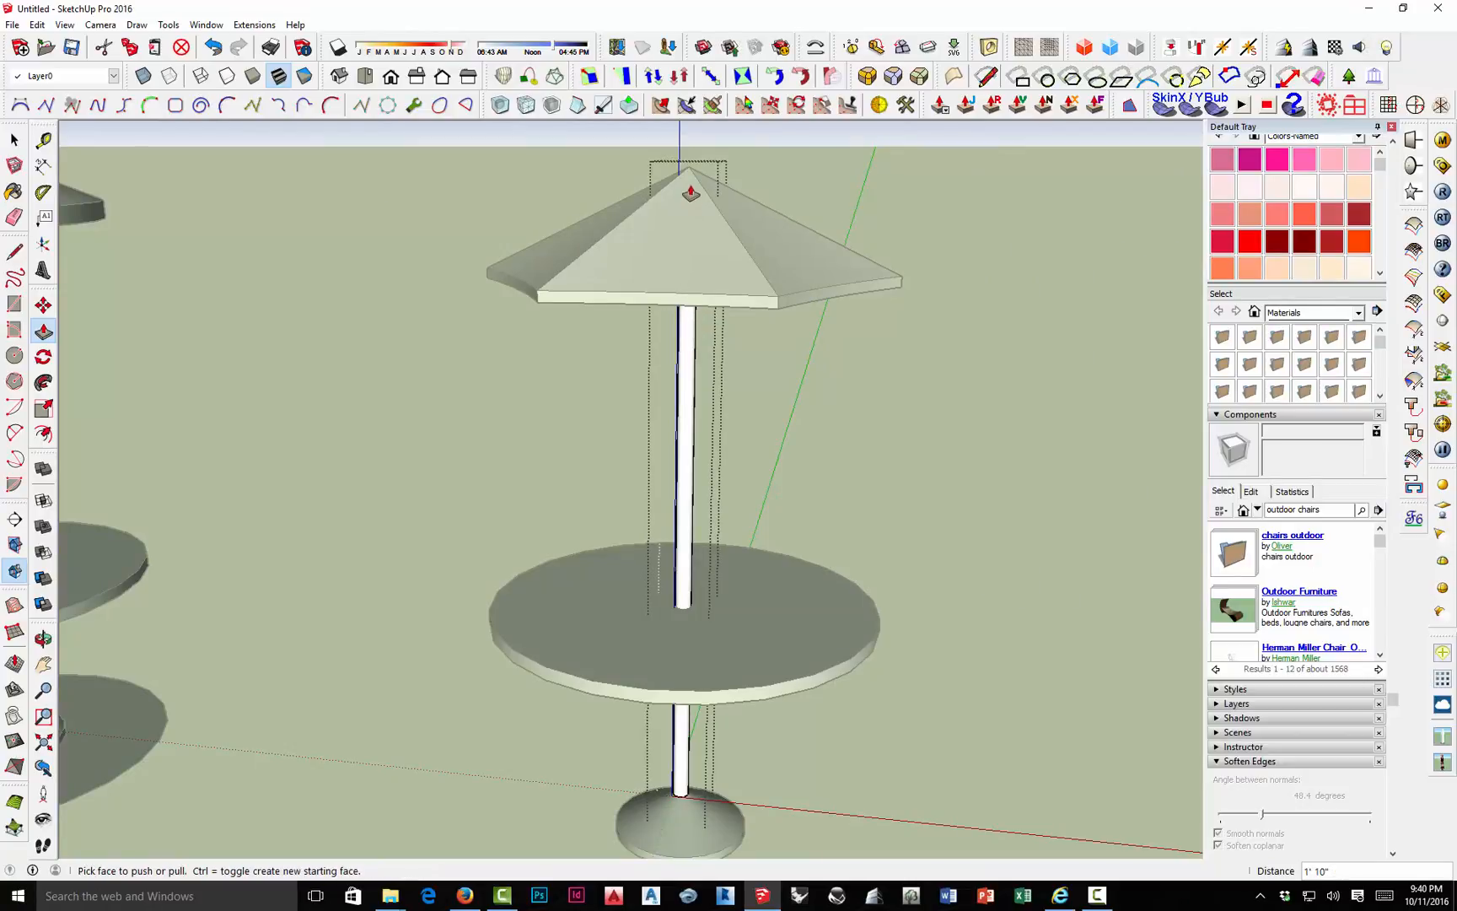
middle_drag(683, 325, 667, 520)
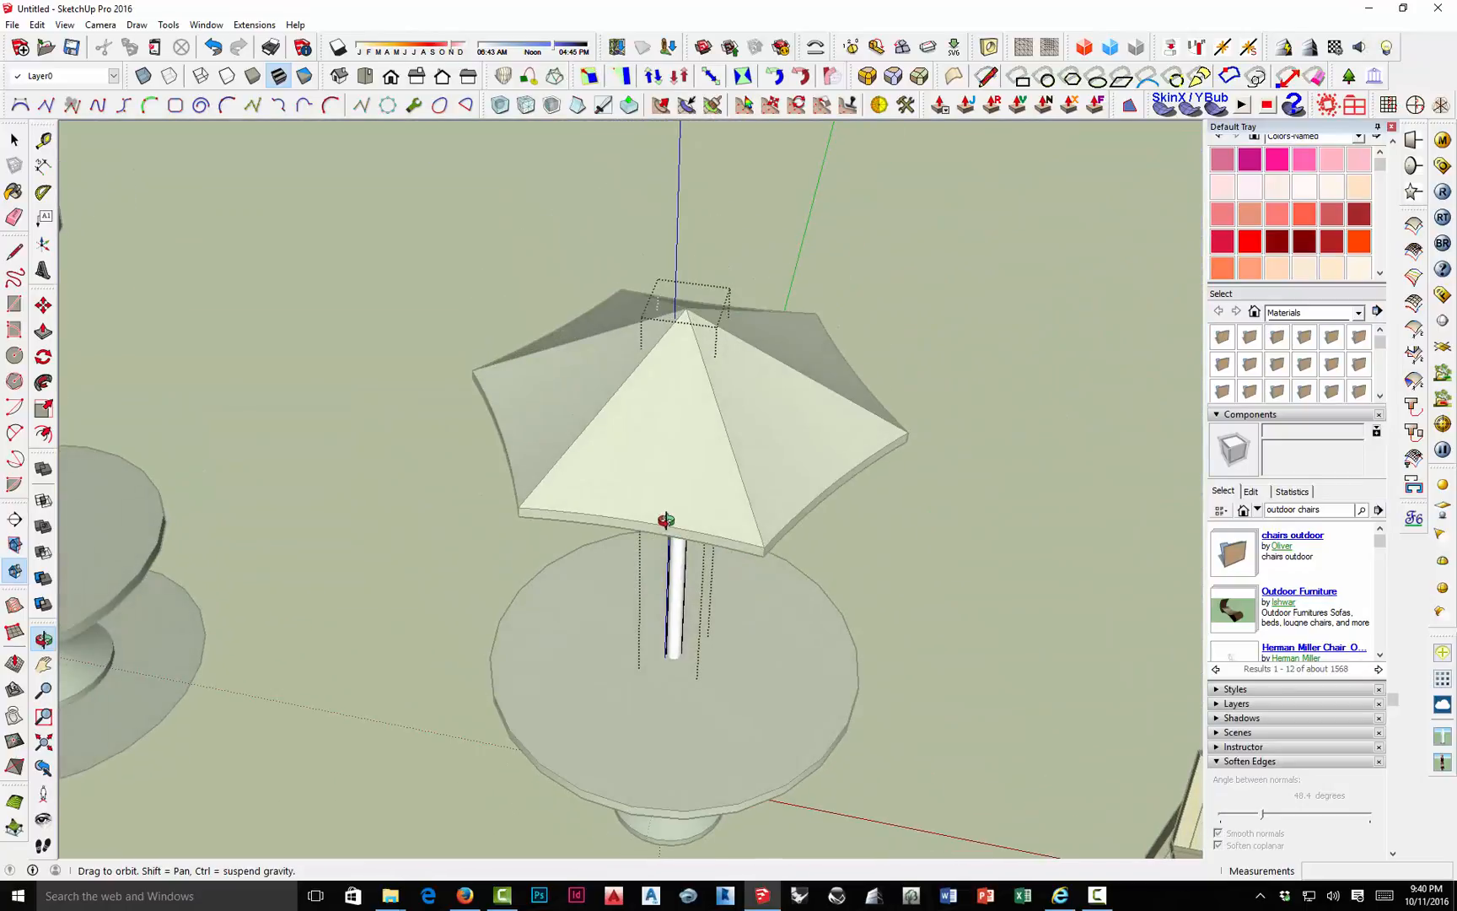
key(p)
key(space)
Inside the canopy's group, paint every other top panel dark red, leaving the panels between them white, and exit the group.
scroll(725, 413, up, 3)
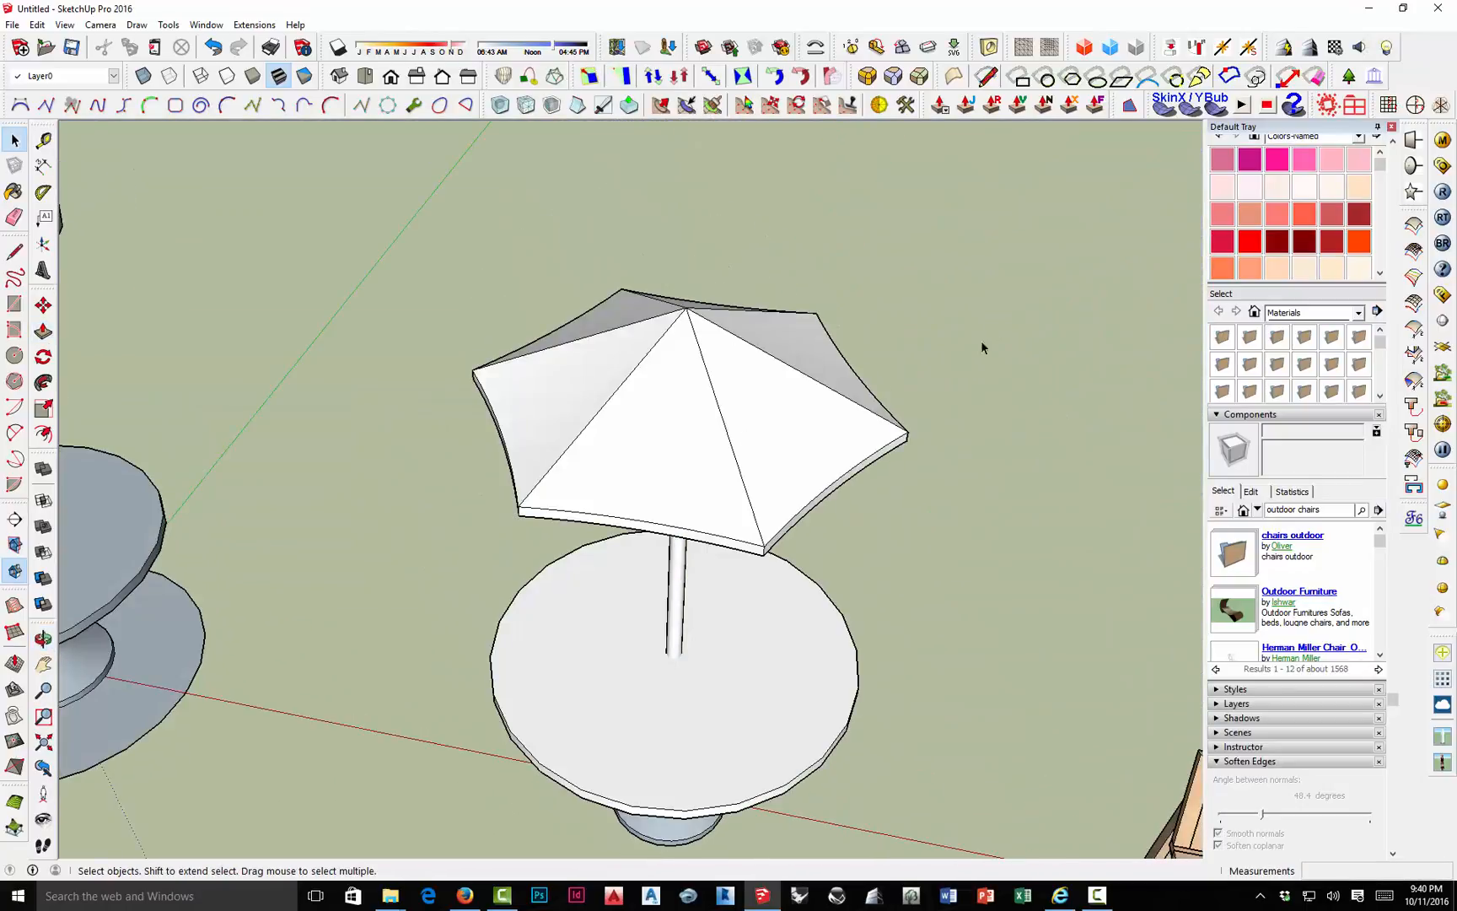
click(1275, 245)
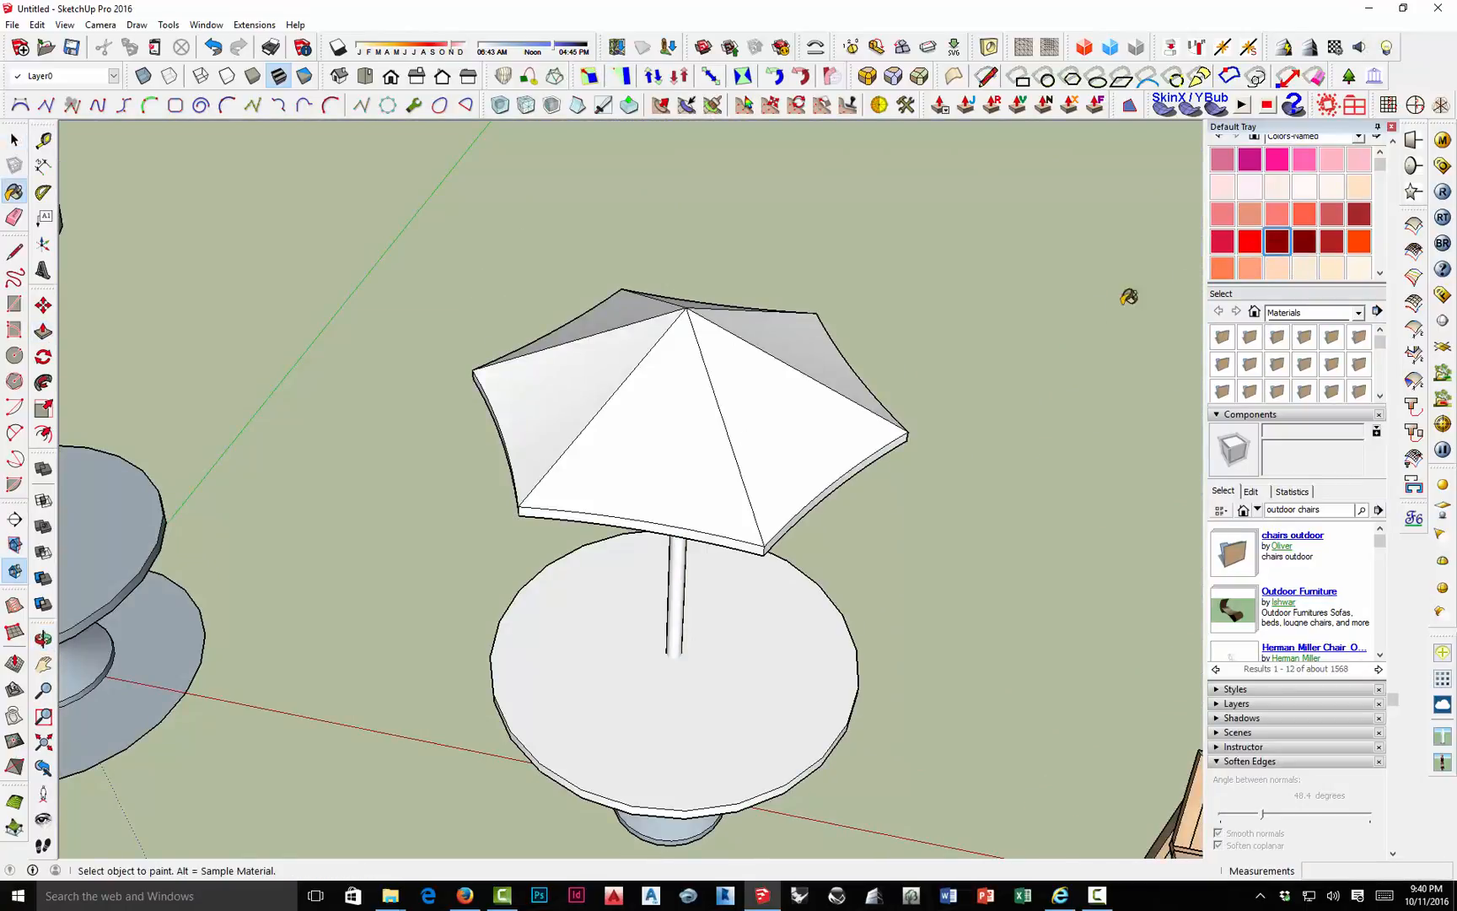
right_click(770, 422)
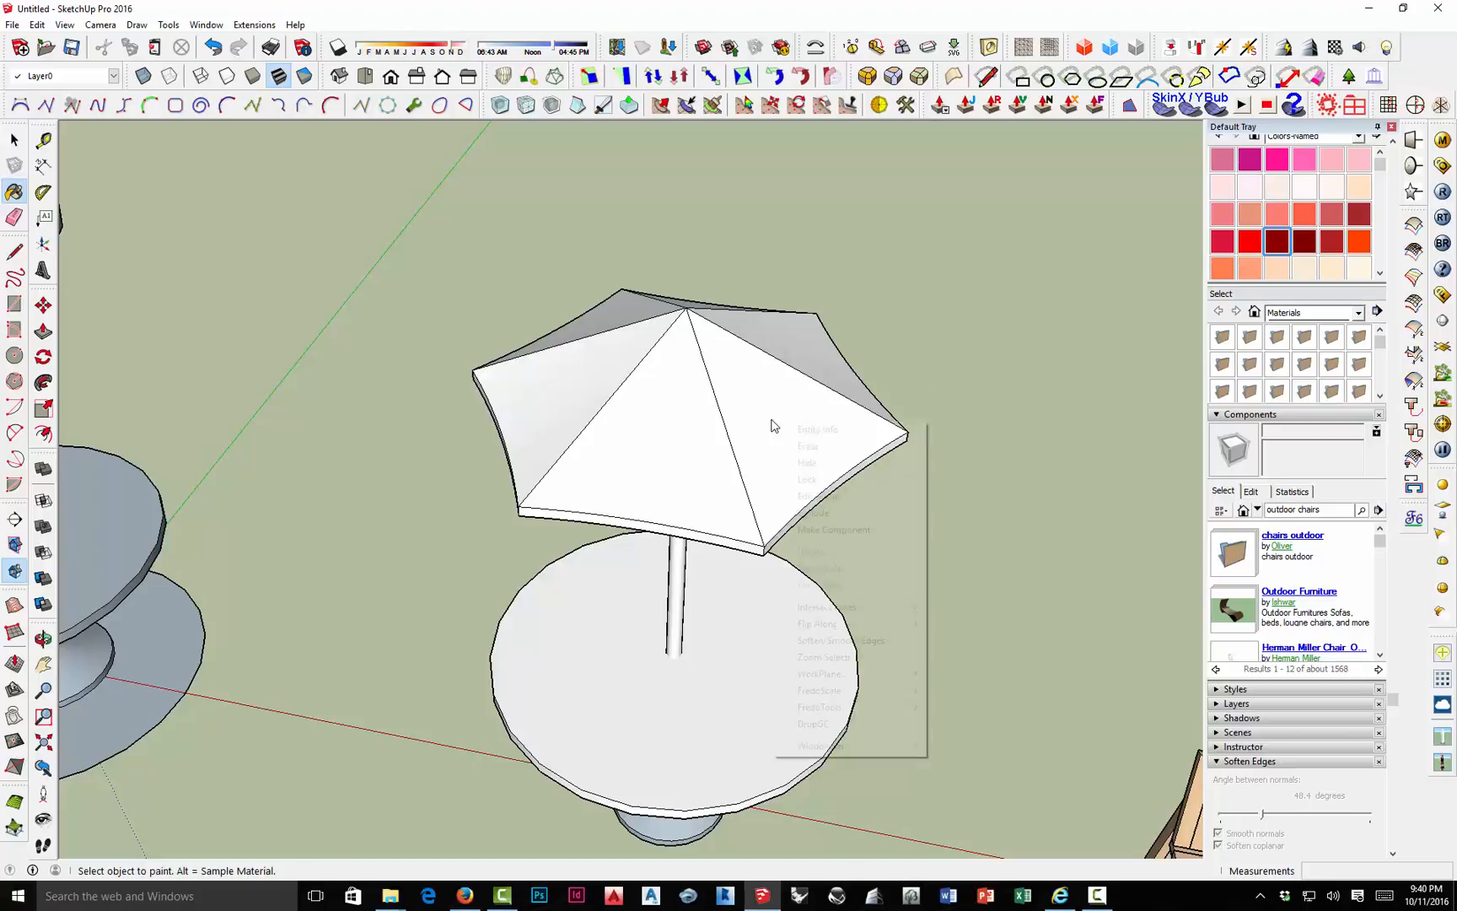
click(818, 497)
click(774, 384)
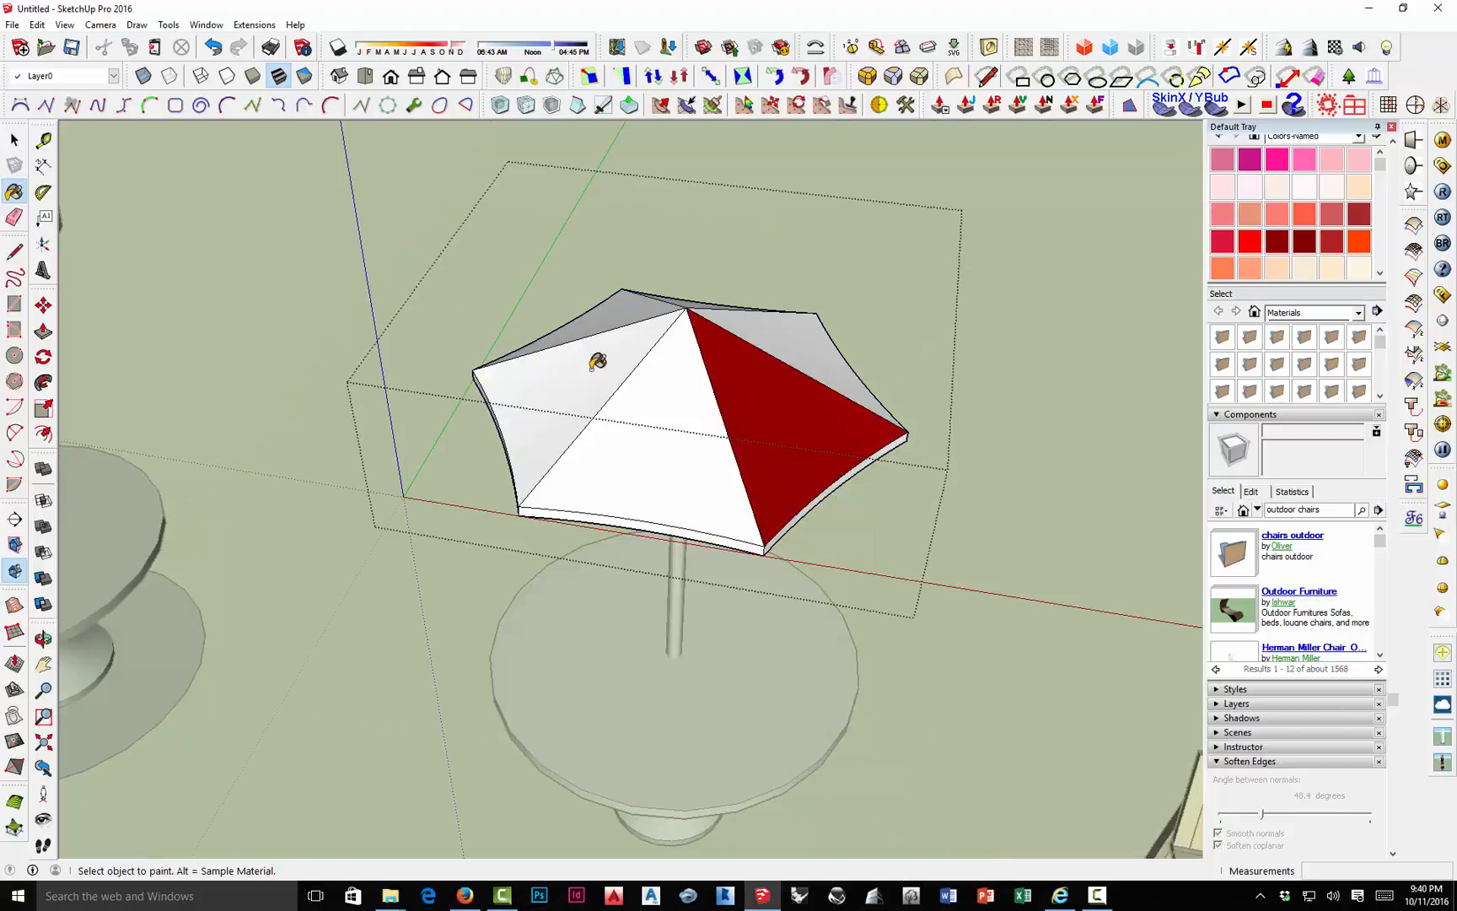
click(591, 363)
middle_drag(632, 327, 715, 355)
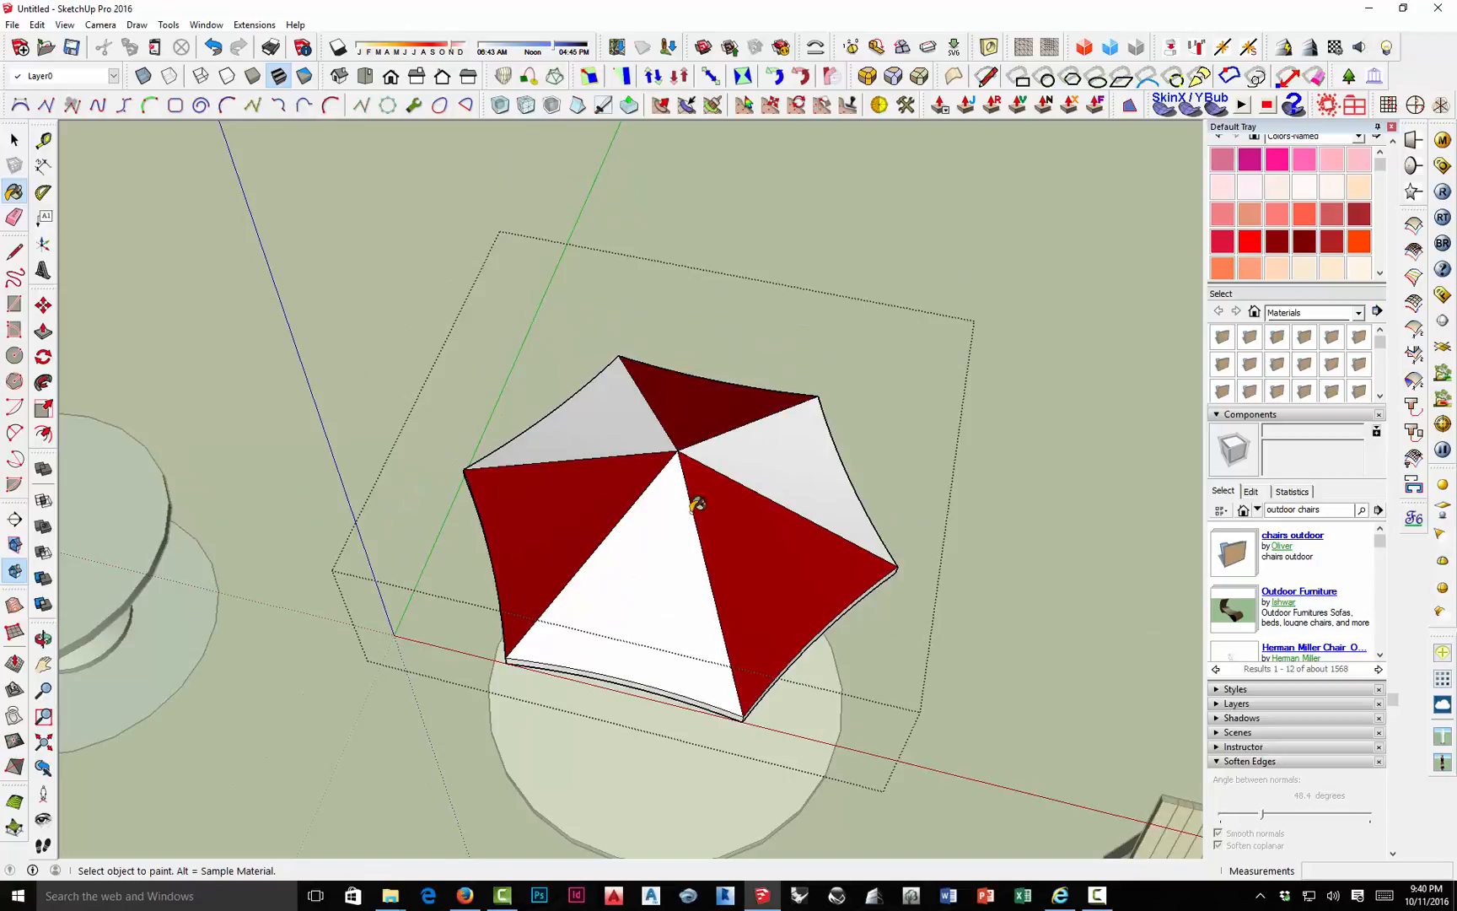
scroll(697, 504, down, 10)
key(space)
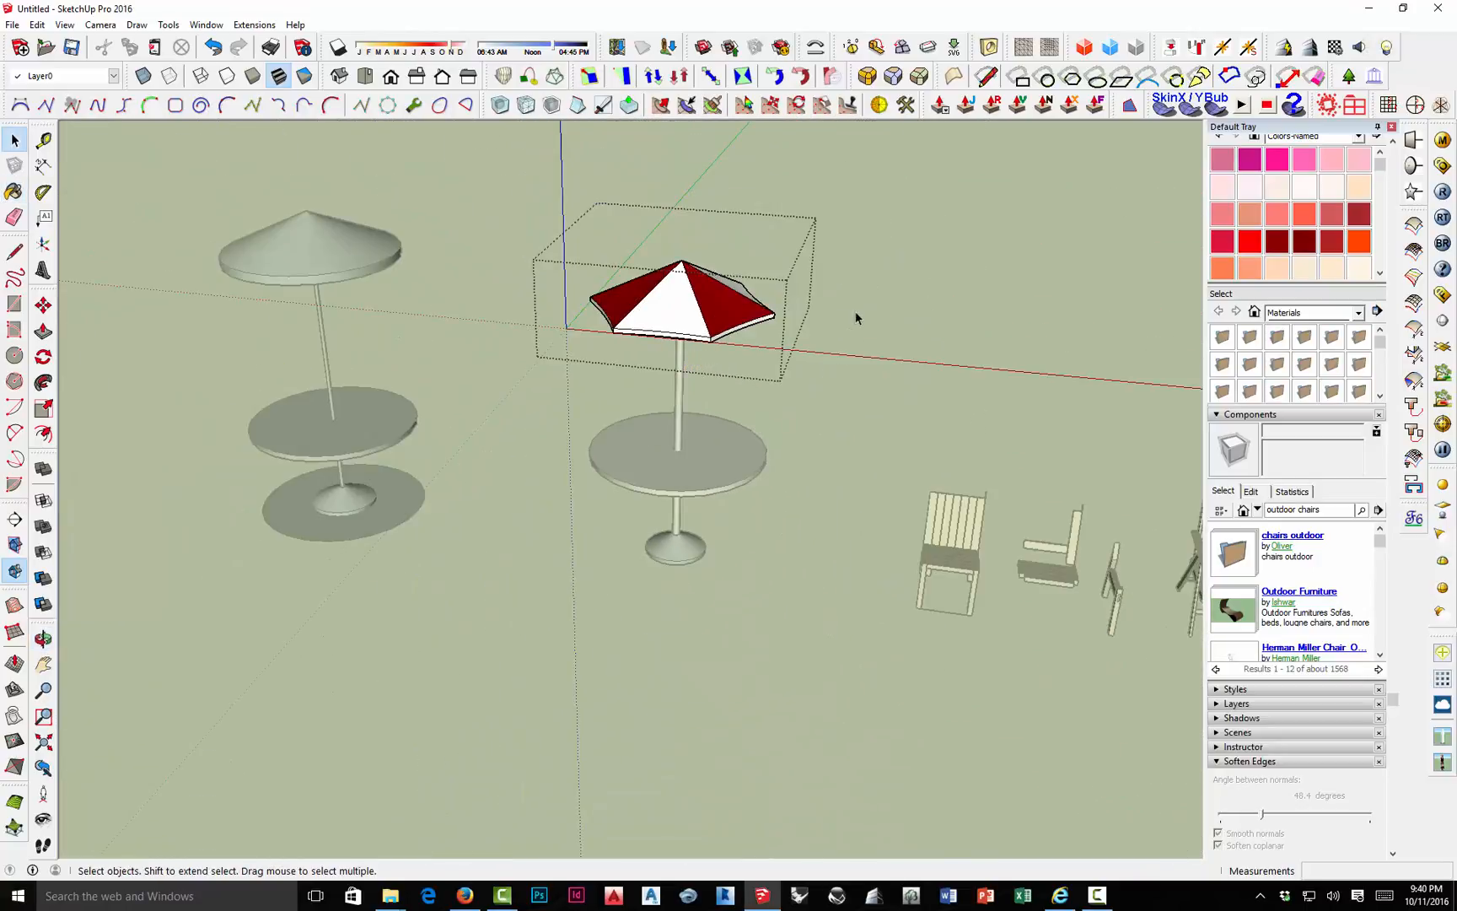
middle_drag(856, 318, 687, 368)
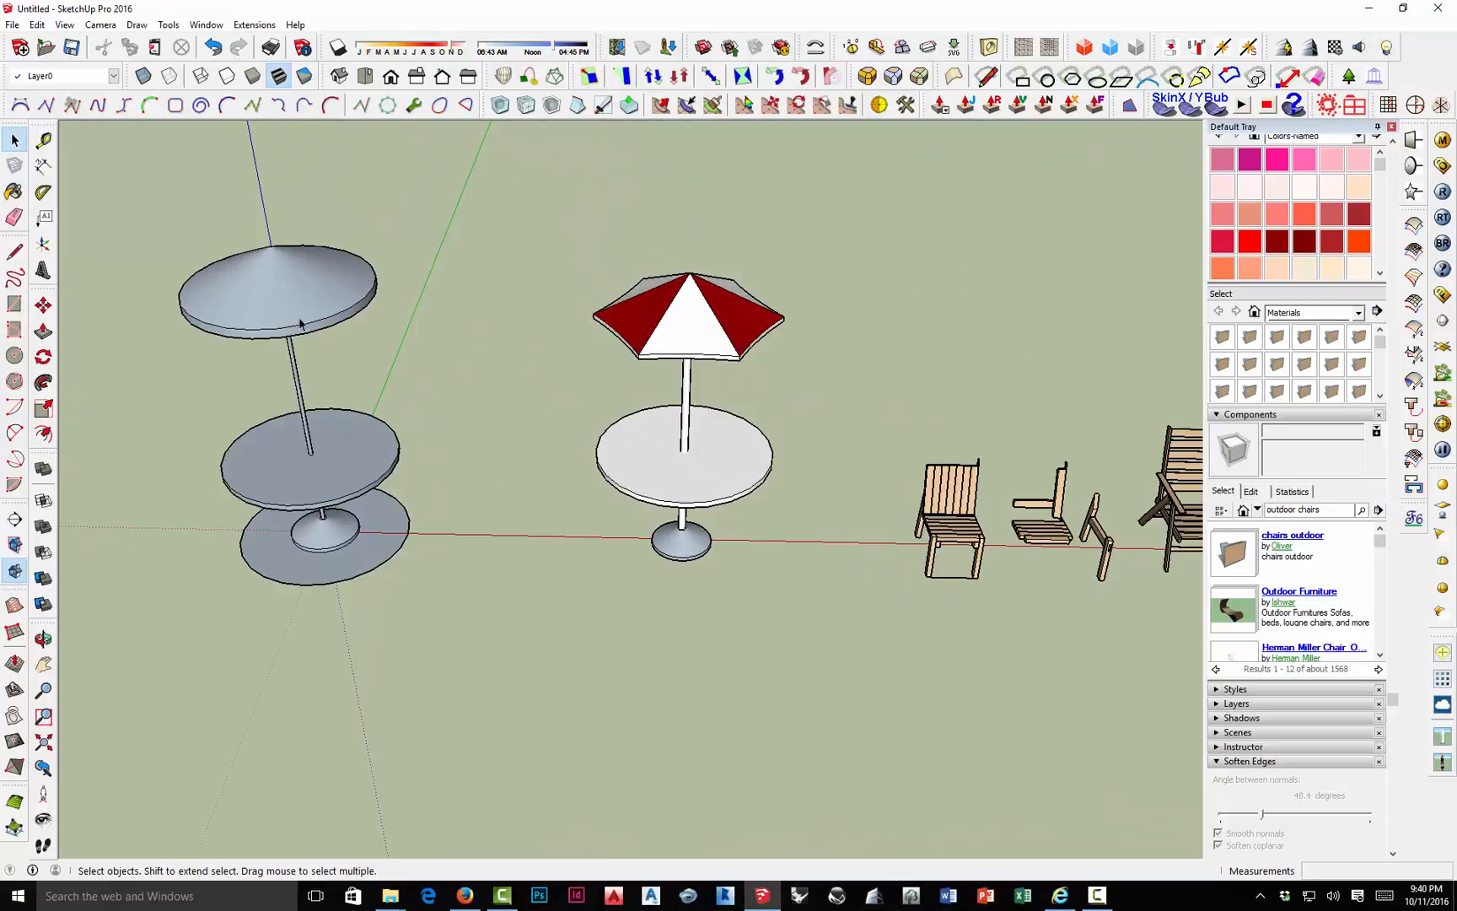
middle_drag(301, 323, 371, 401)
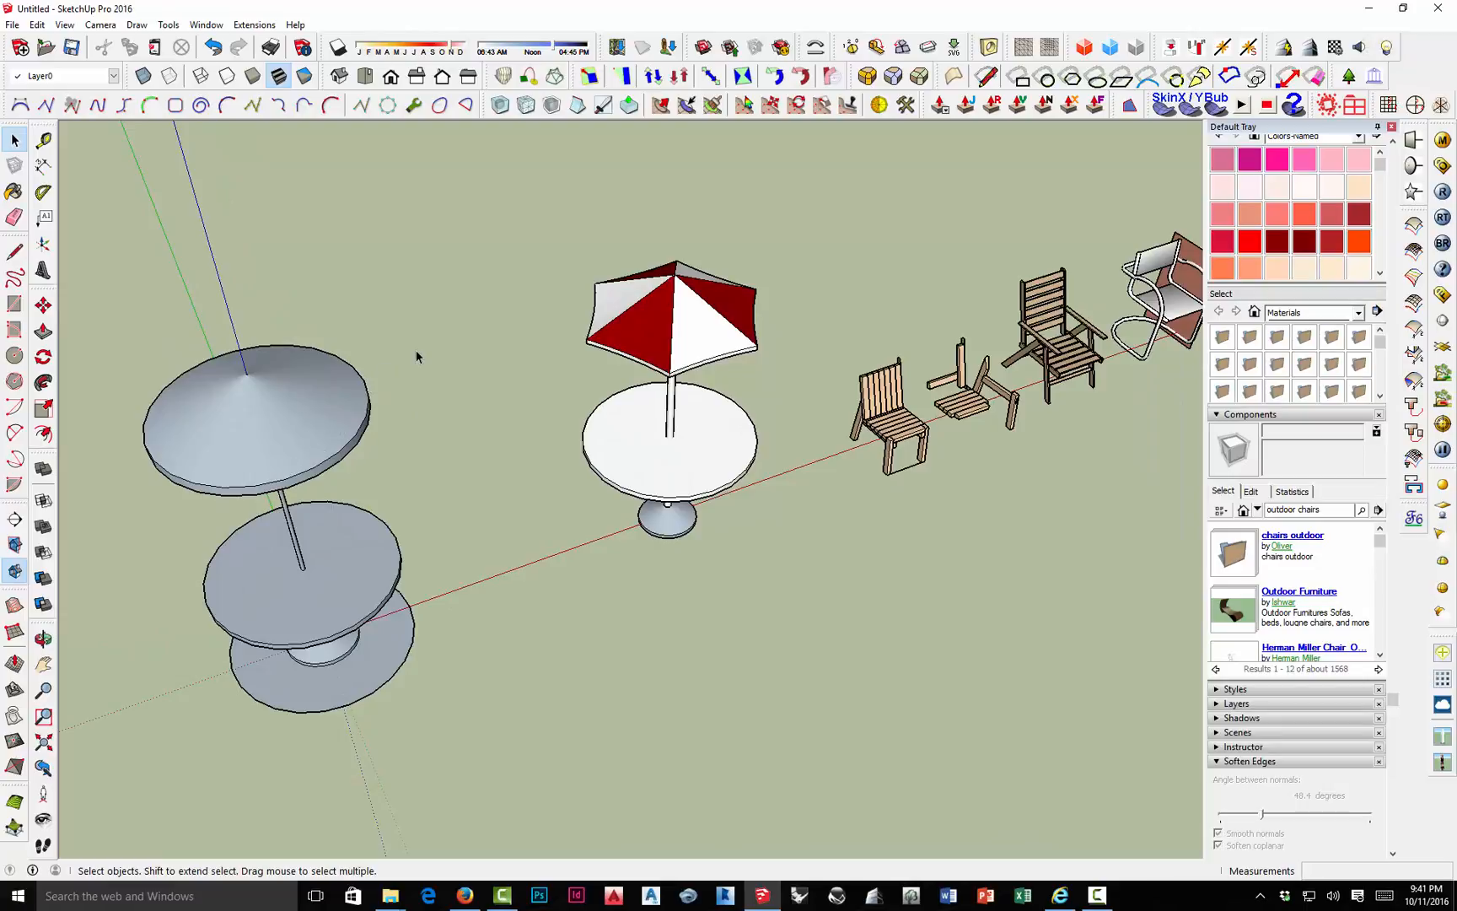
Lower the second table's round tabletop 5 1/2" along the pole to suit the height of the wooden chair.
middle_drag(582, 395, 514, 257)
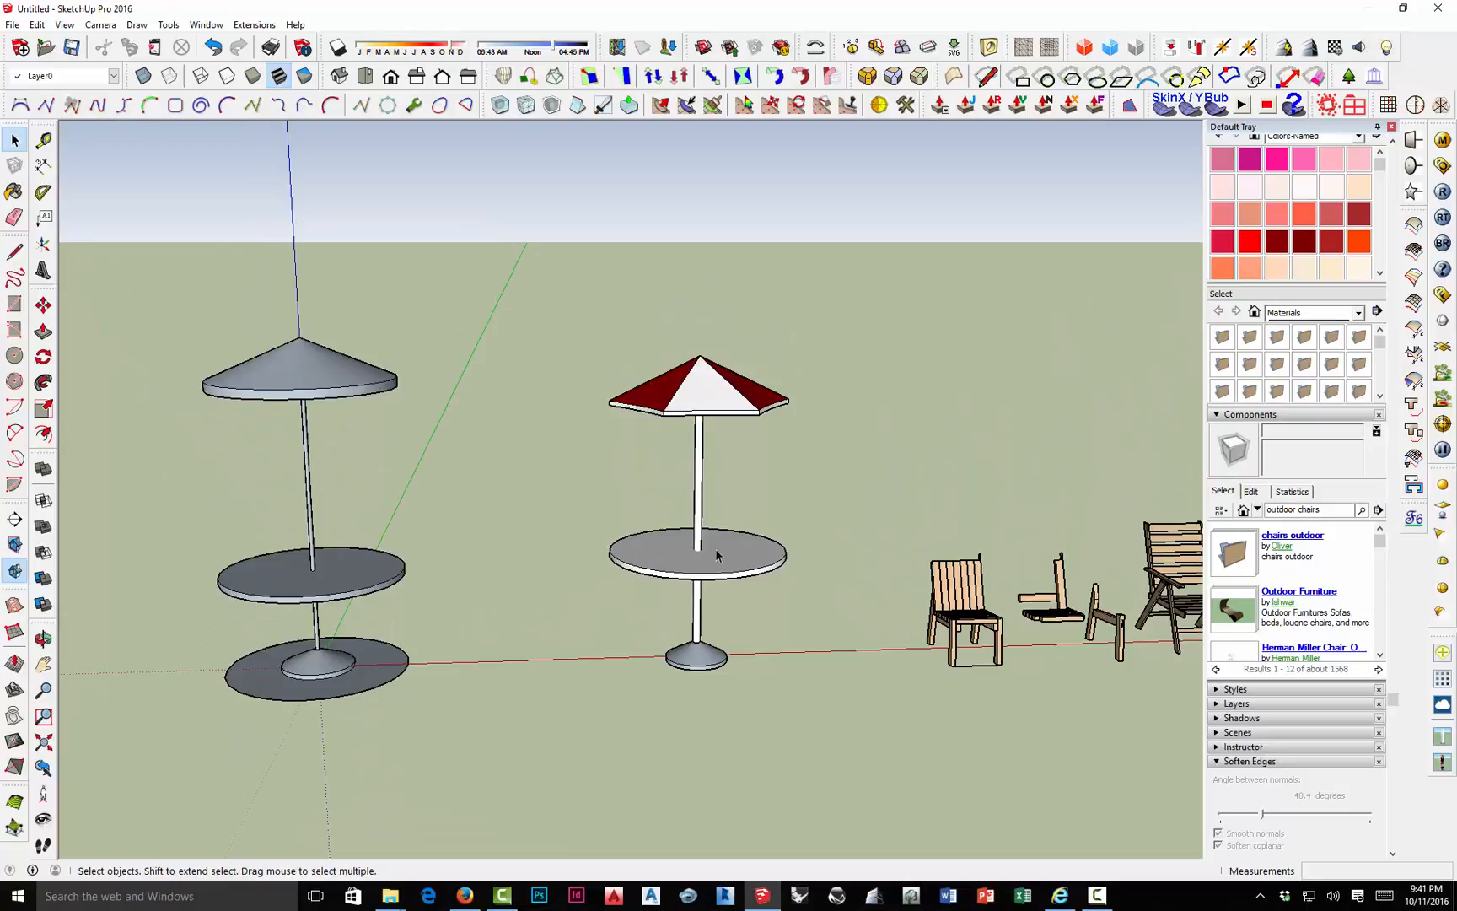
middle_drag(716, 555, 704, 460)
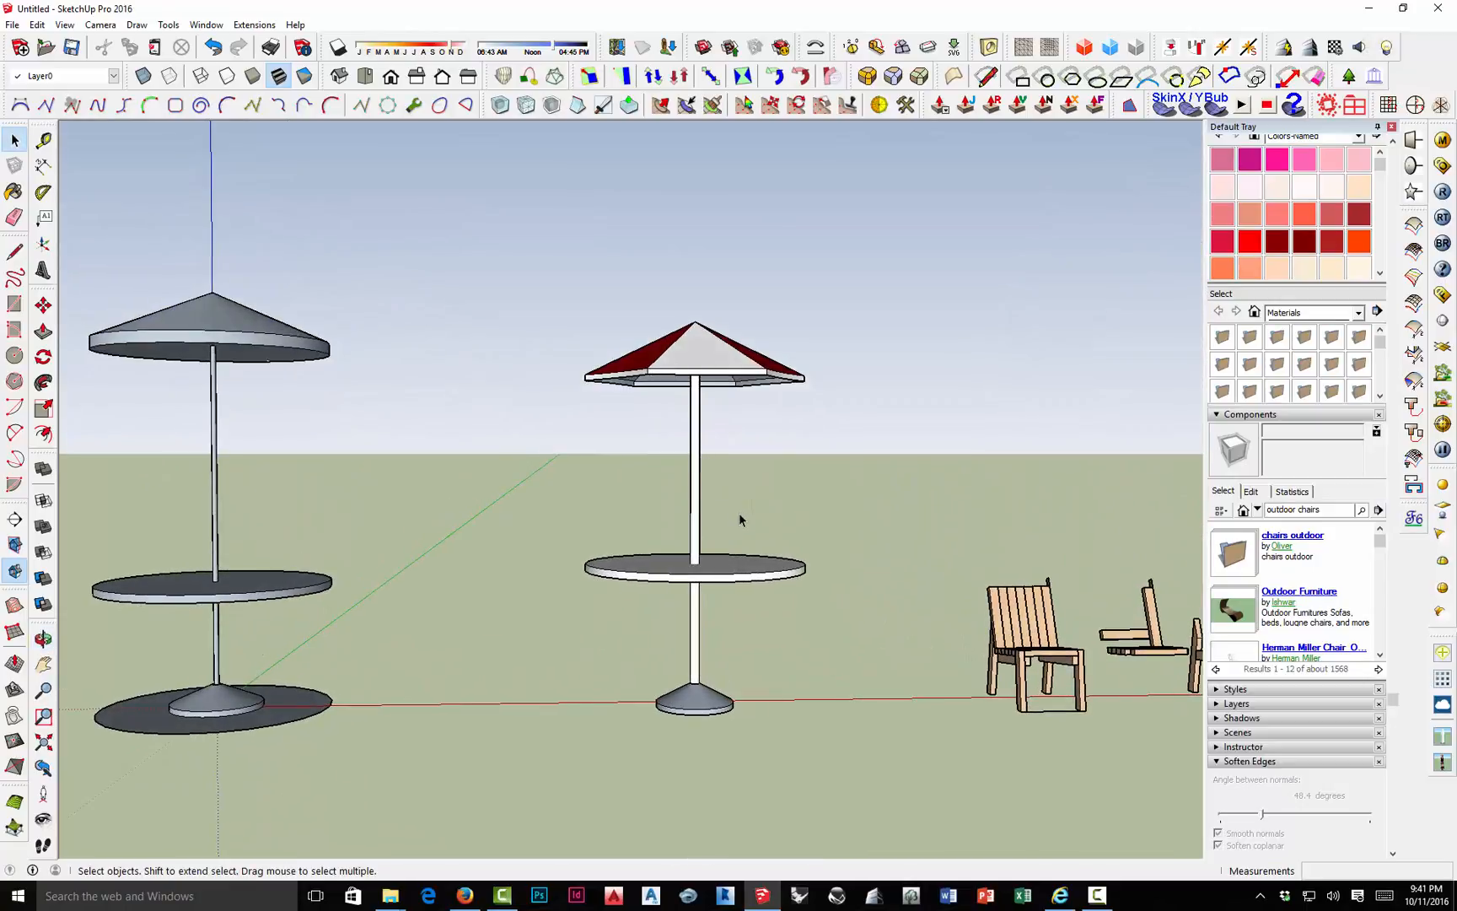
middle_drag(739, 513, 746, 572)
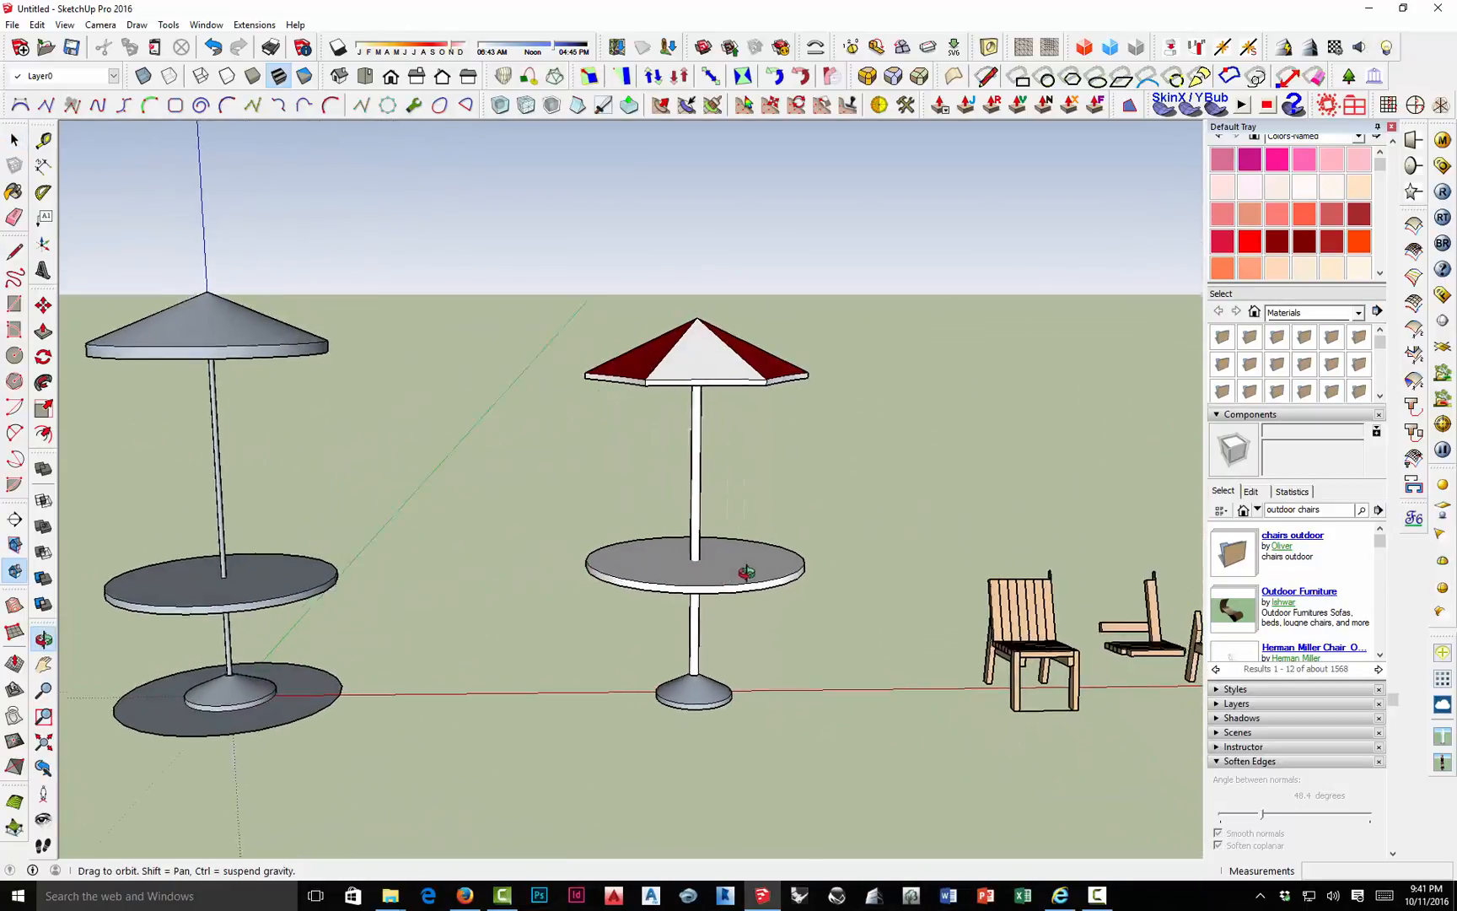
scroll(746, 572, down, 6)
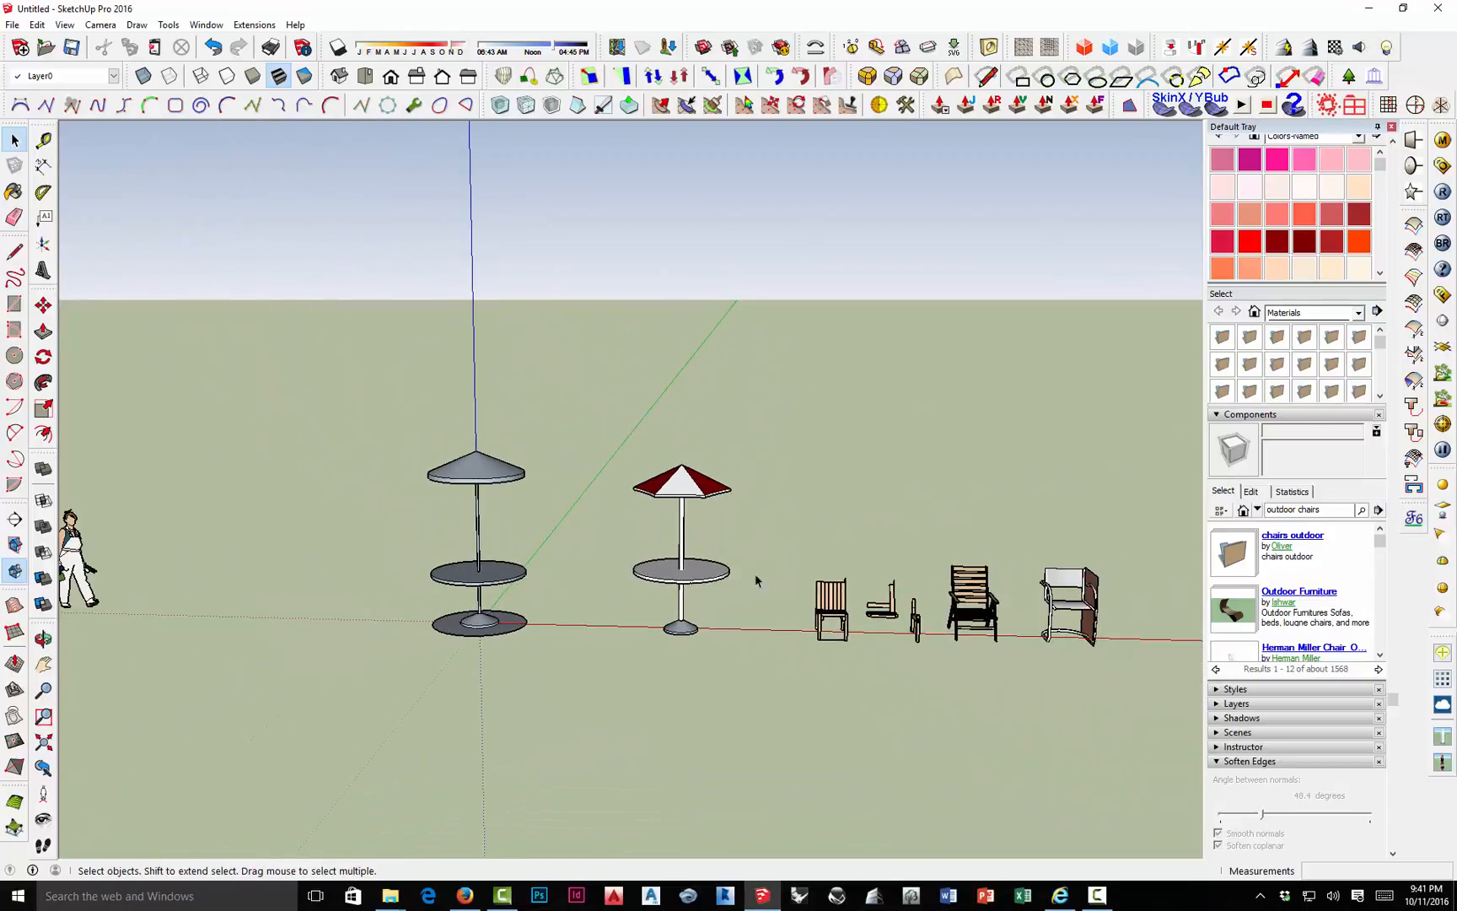
scroll(831, 623, up, 5)
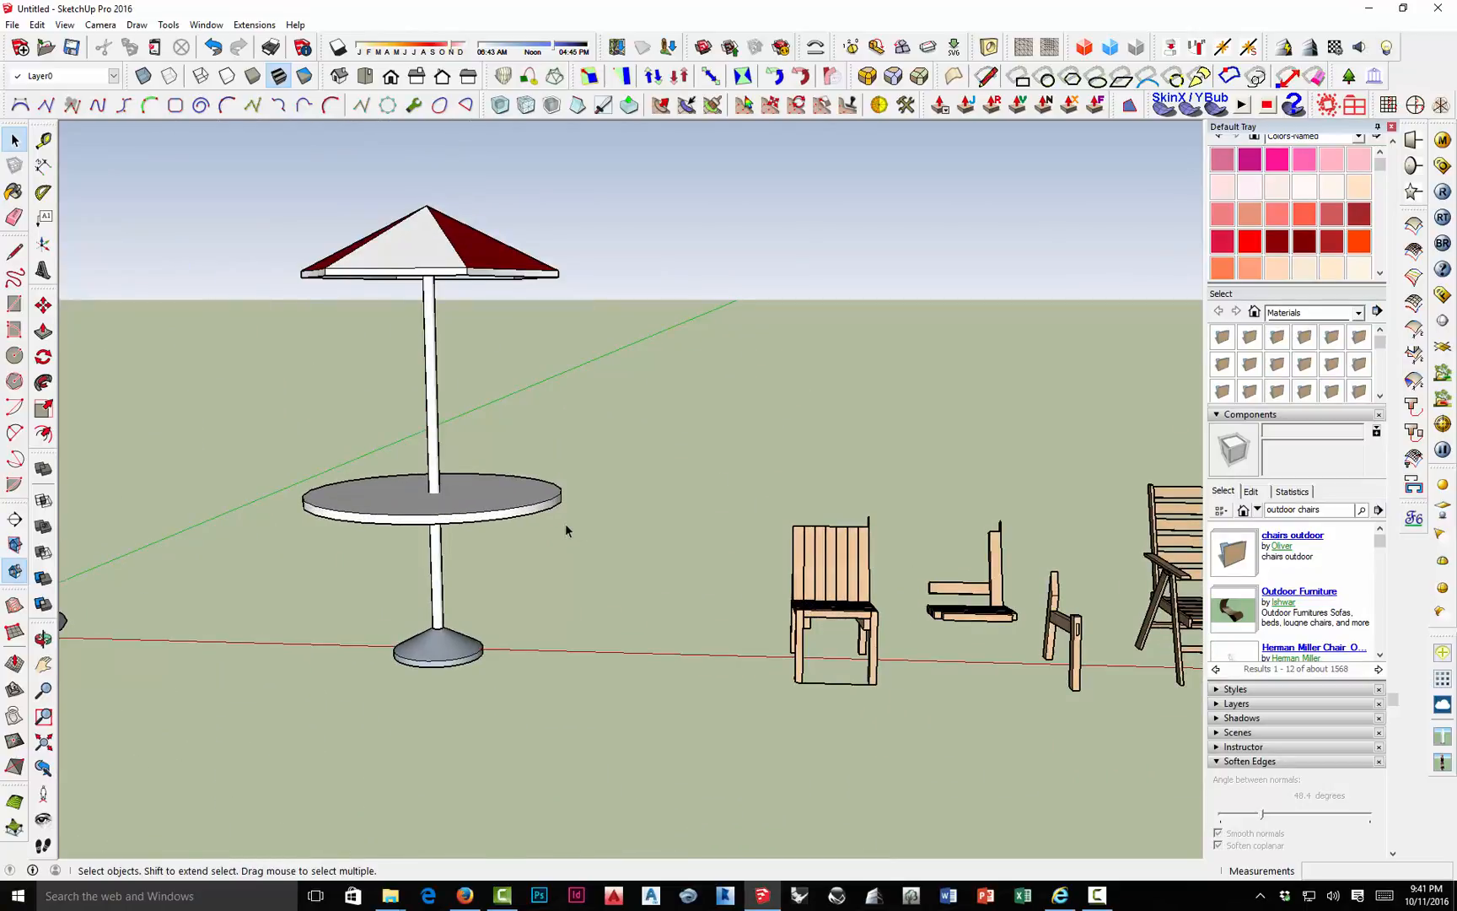
middle_drag(786, 626, 516, 514)
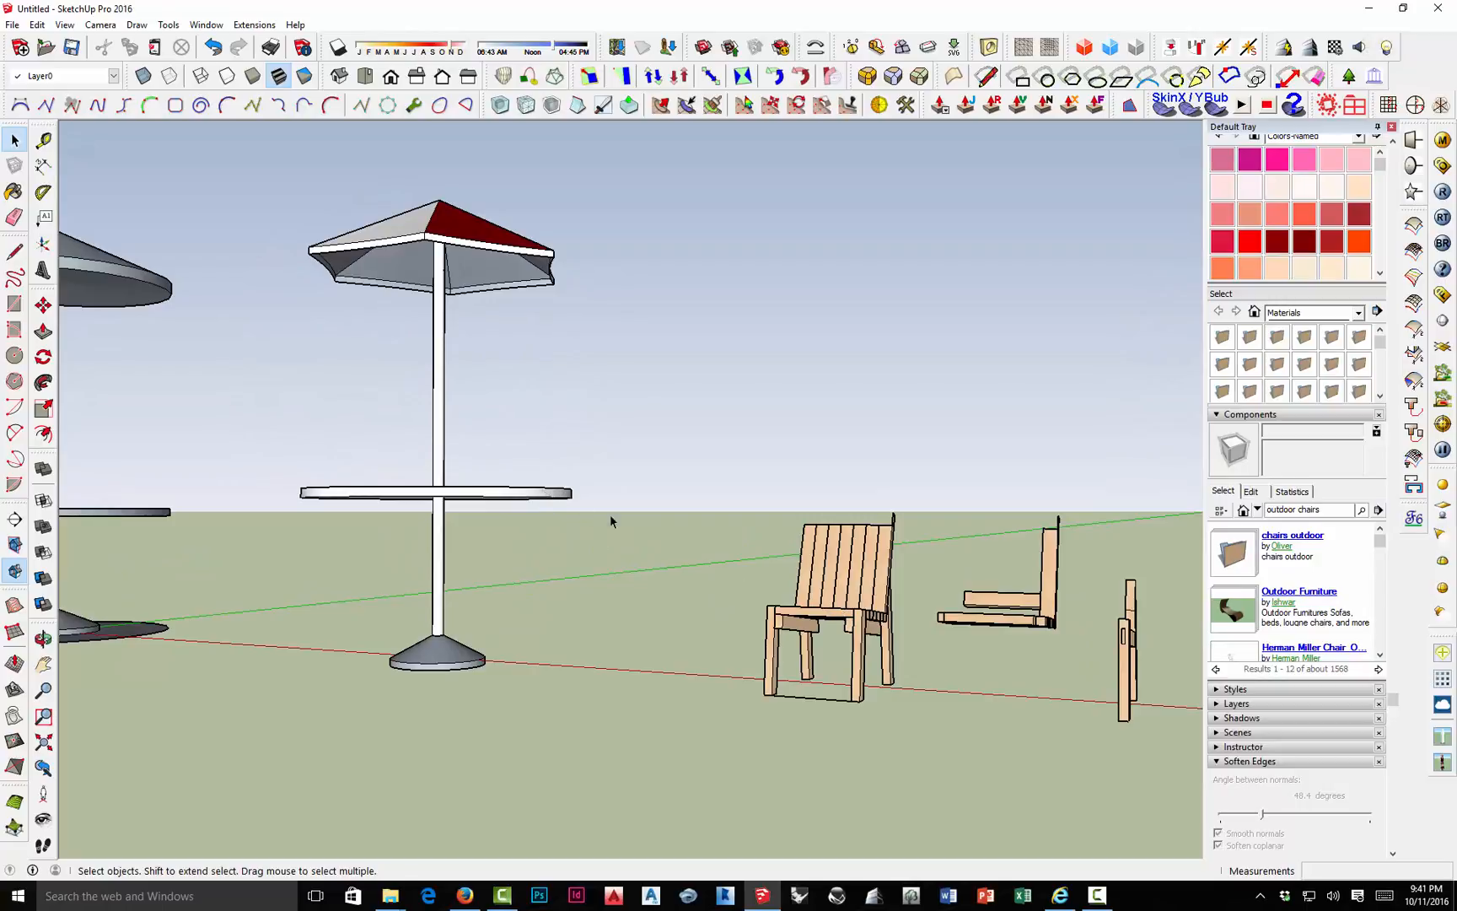
middle_drag(545, 496, 559, 500)
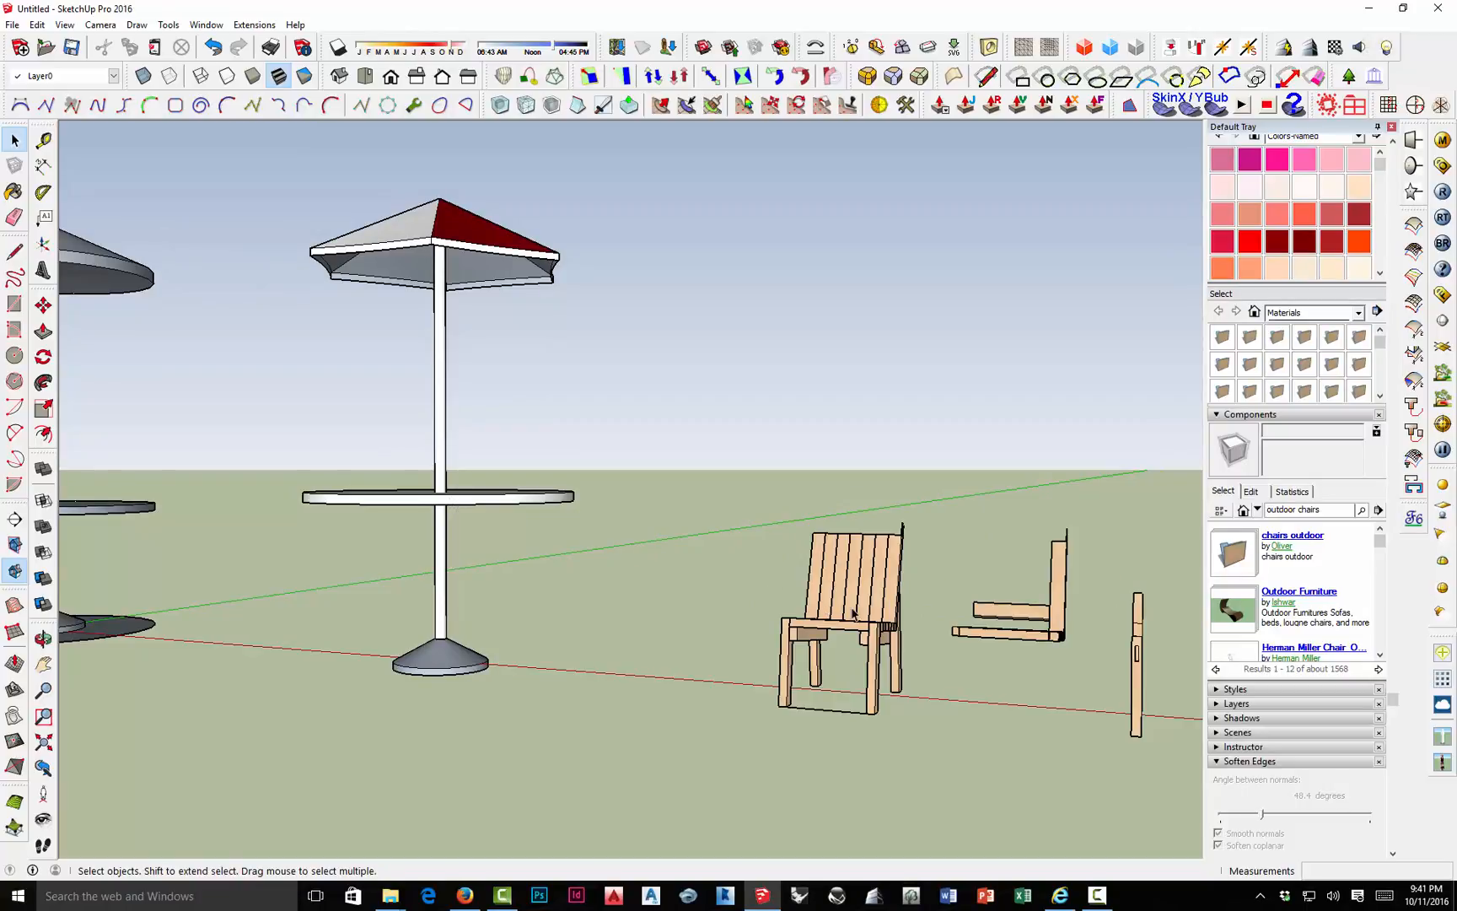
click(535, 506)
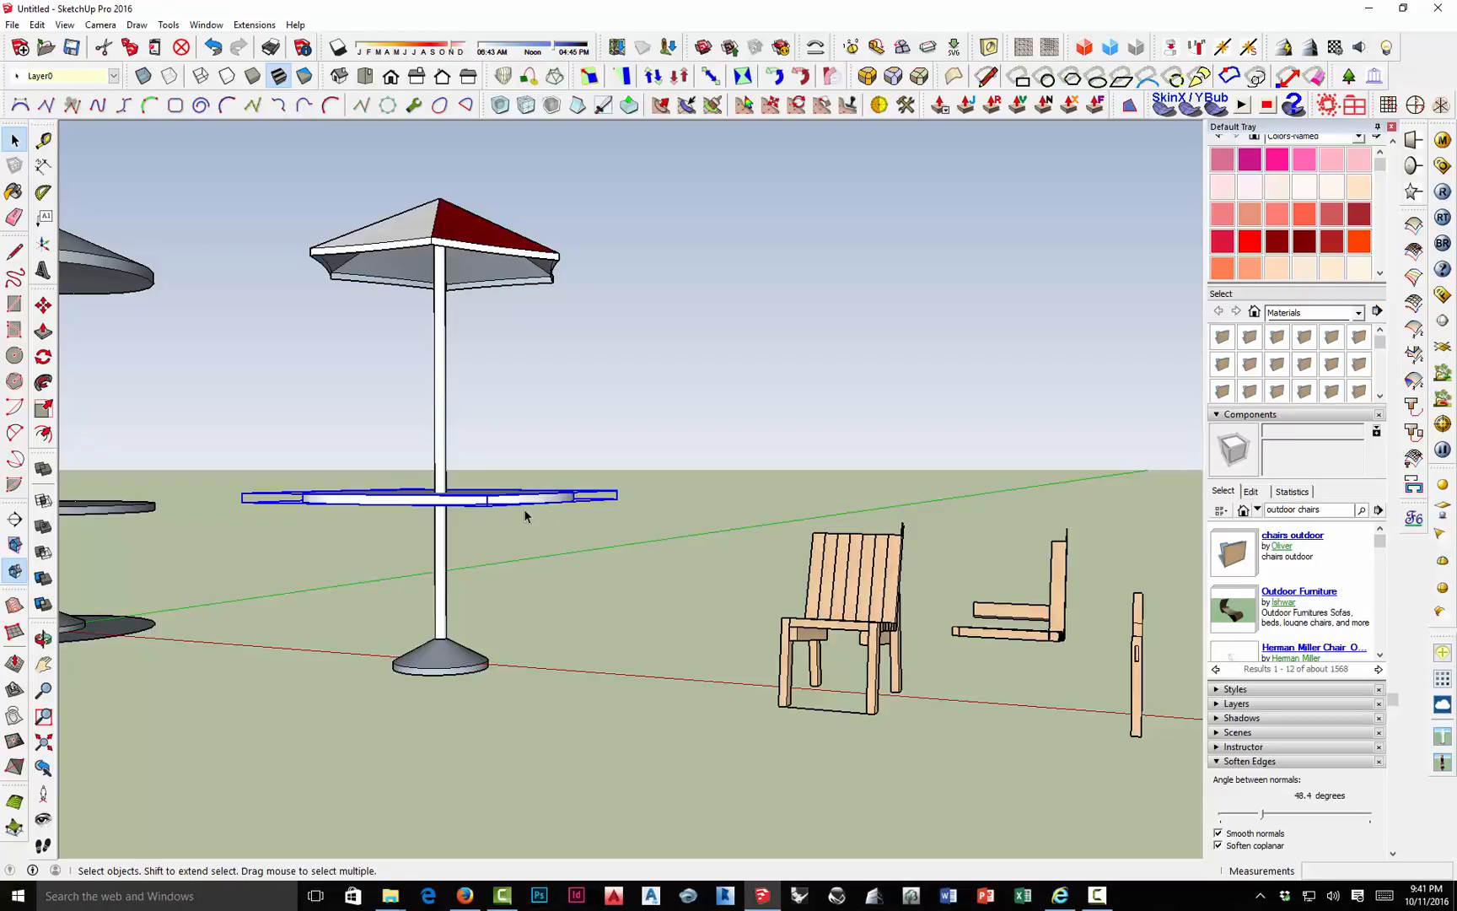
key(m)
click(524, 510)
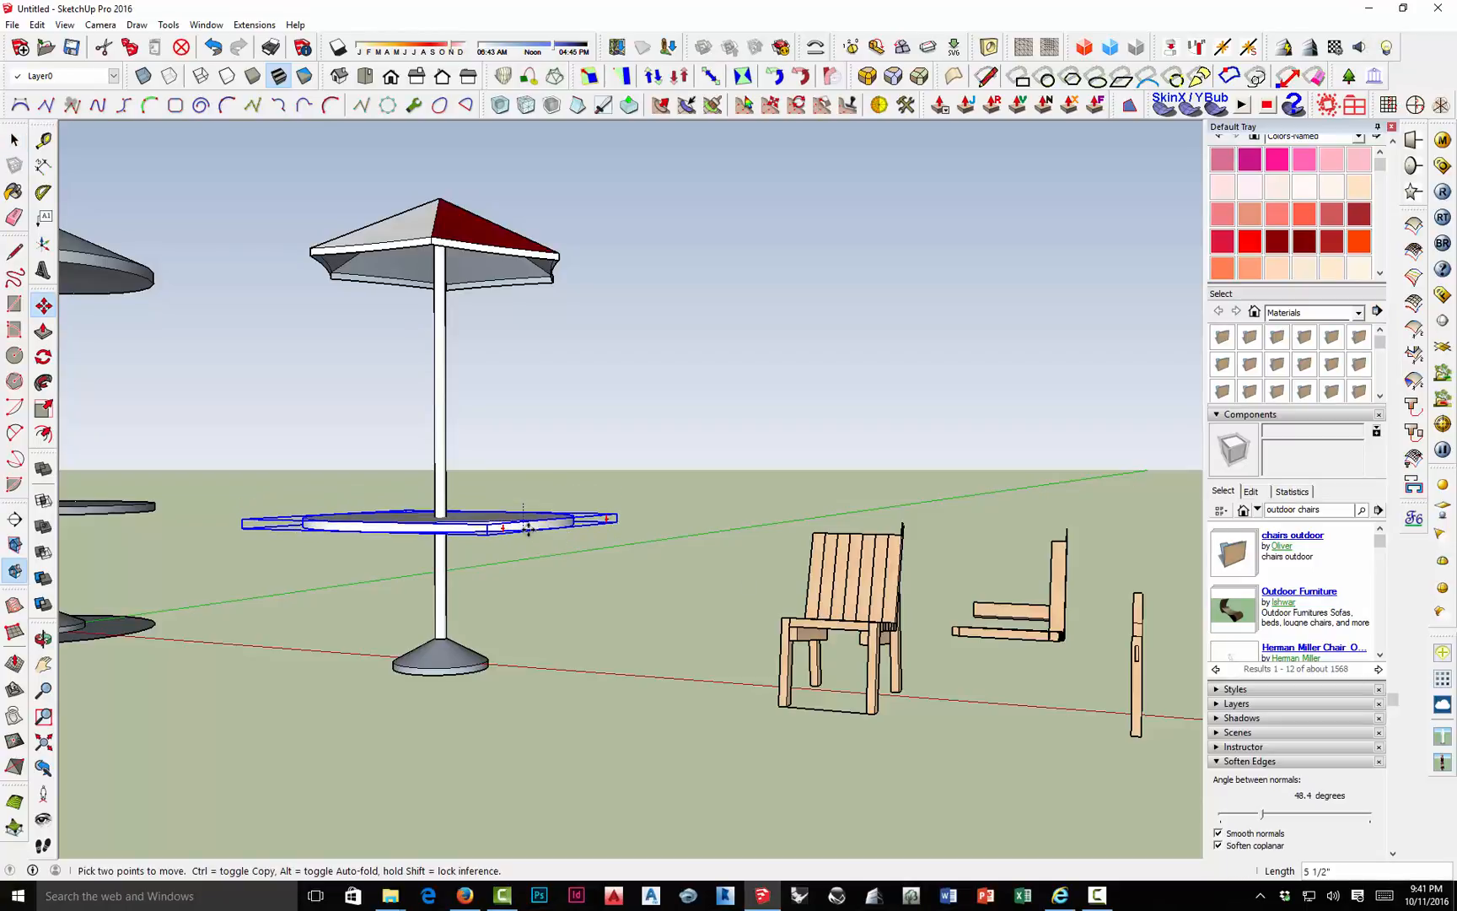
click(804, 601)
key(space)
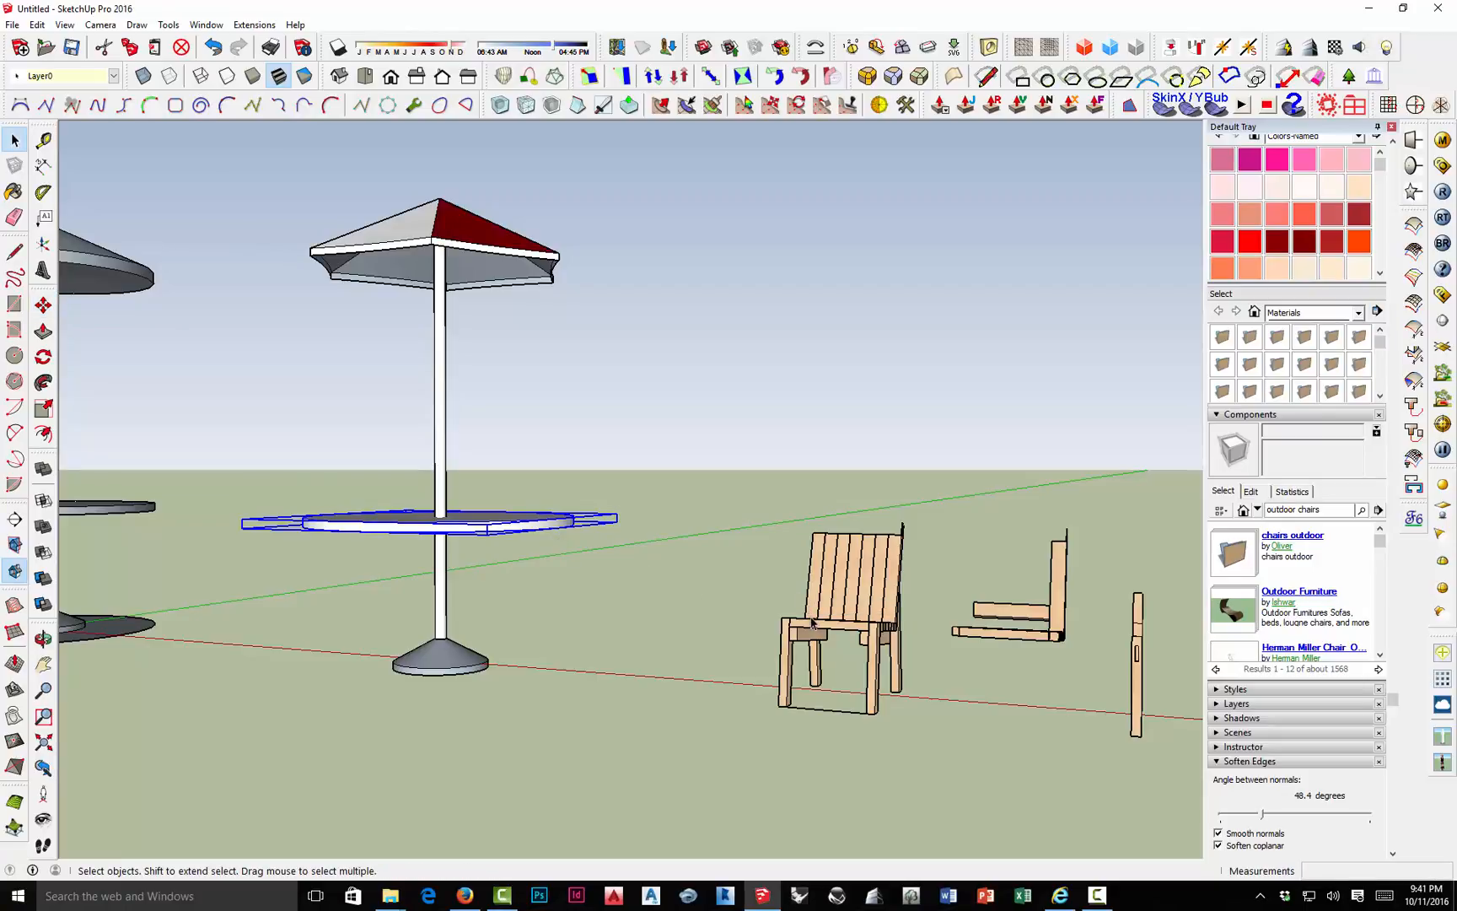
click(701, 620)
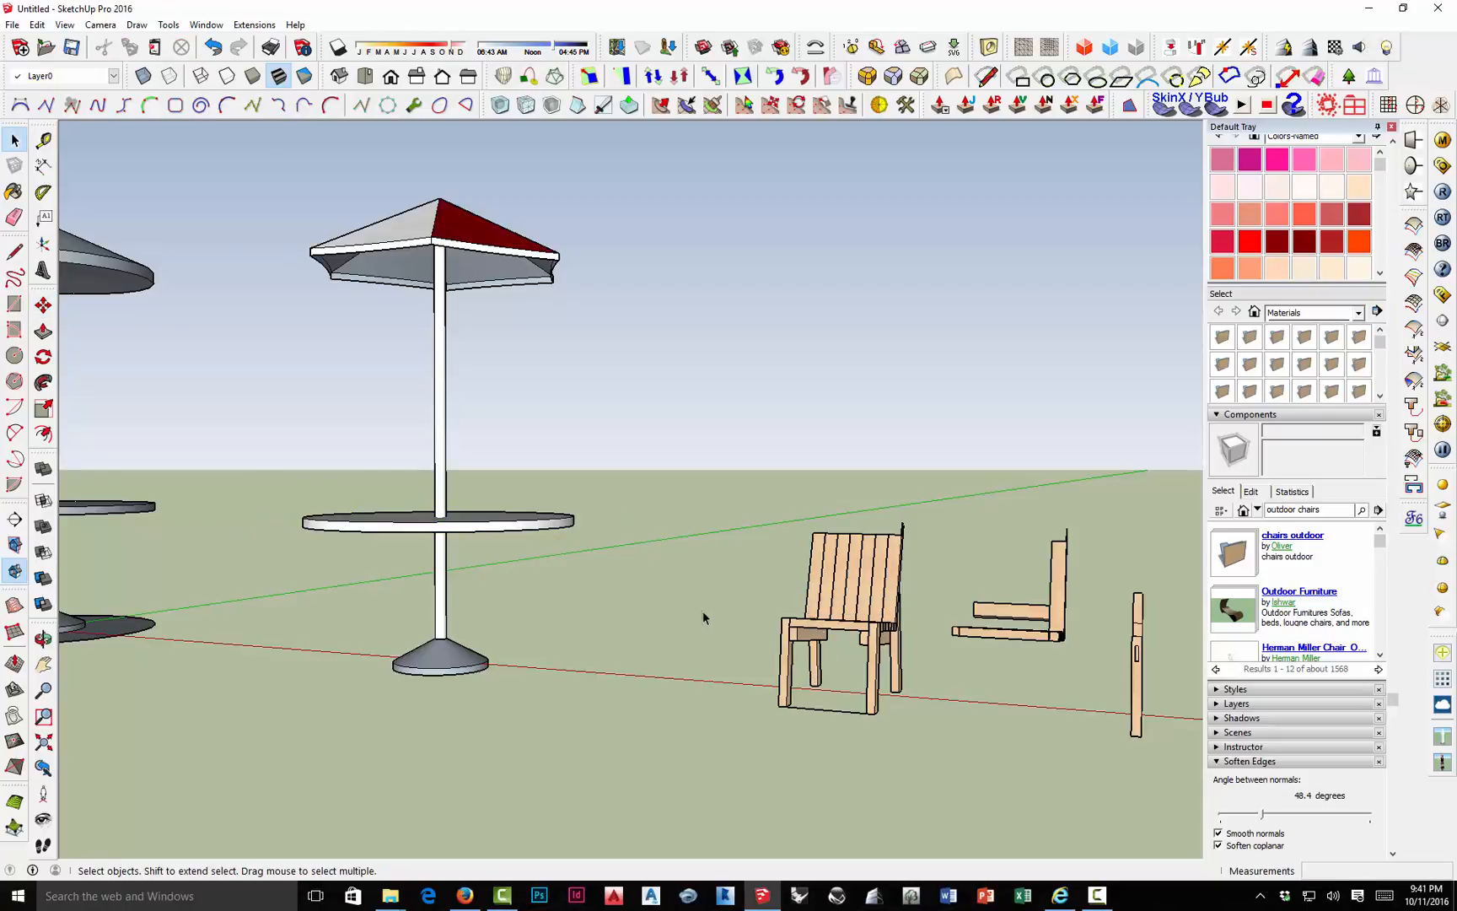
Move the complete slatted wooden chair about 5' 5" to the edge of the second table.
click(788, 665)
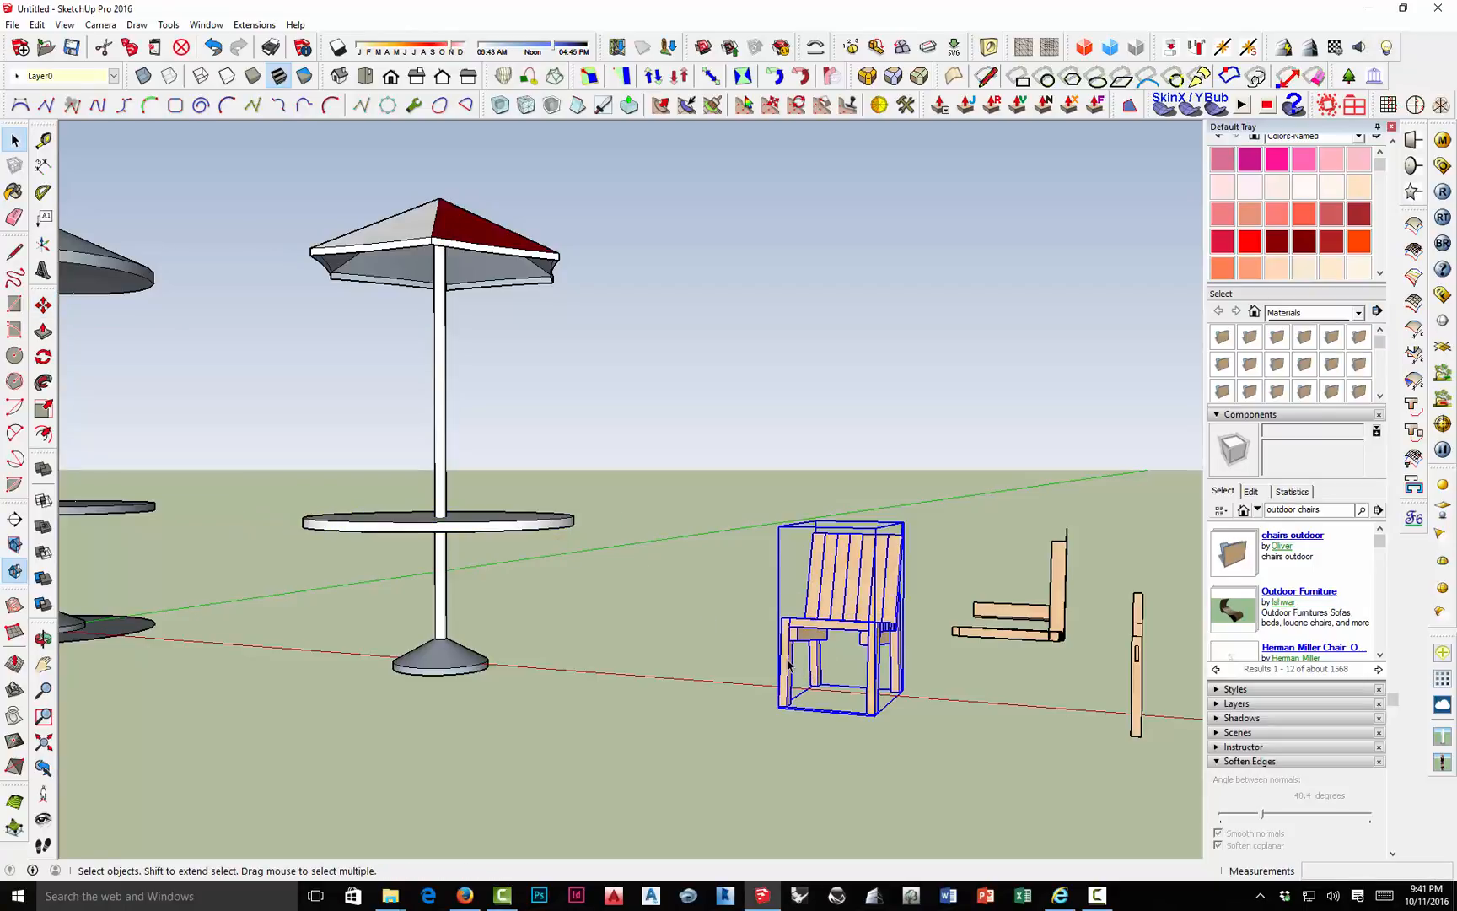
key(m)
click(780, 706)
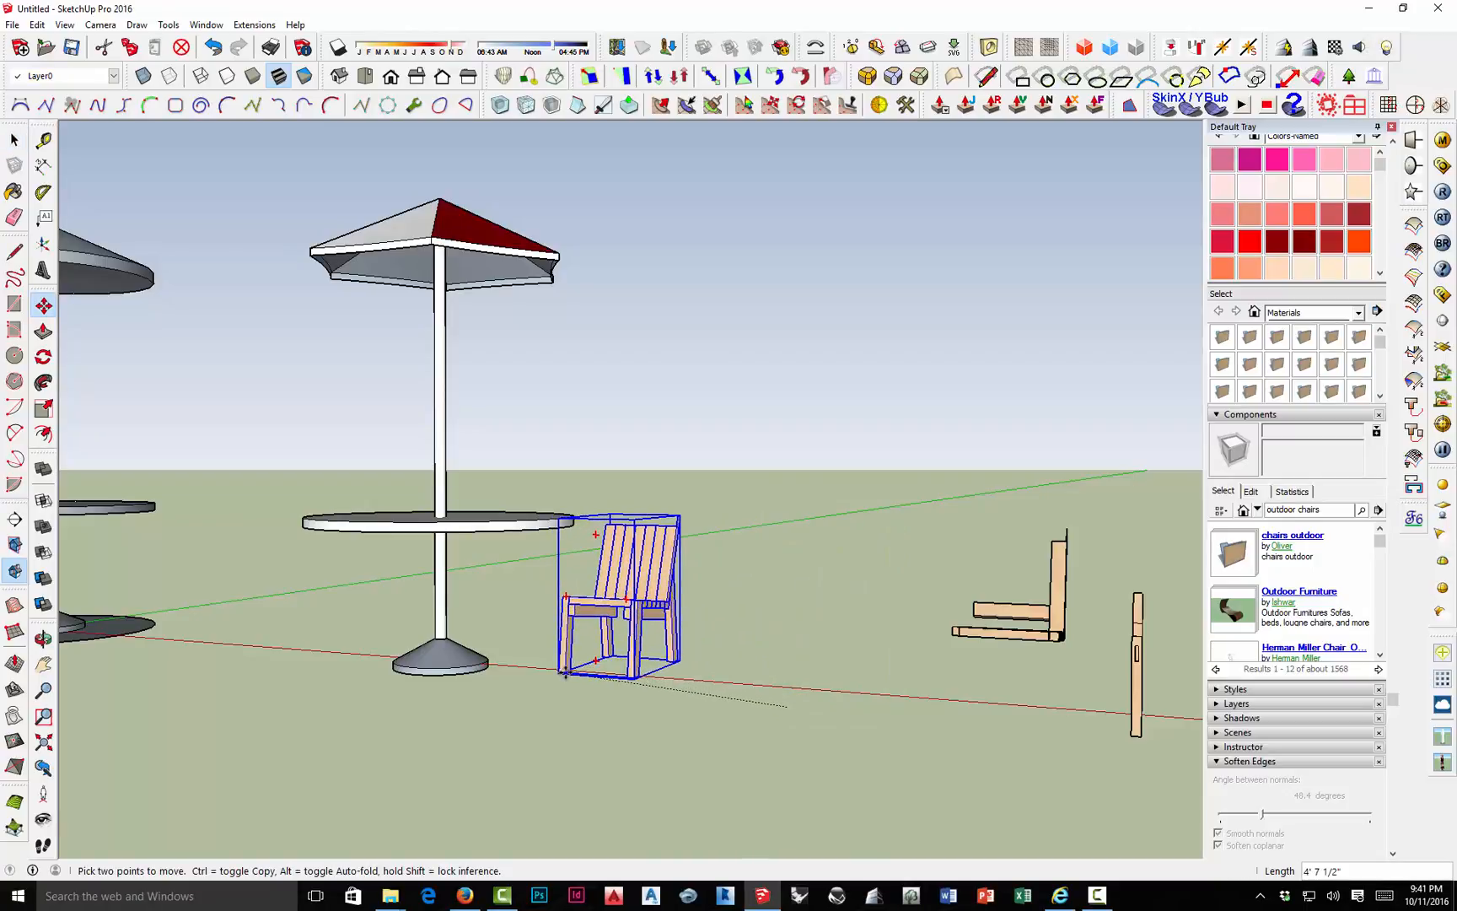
click(540, 666)
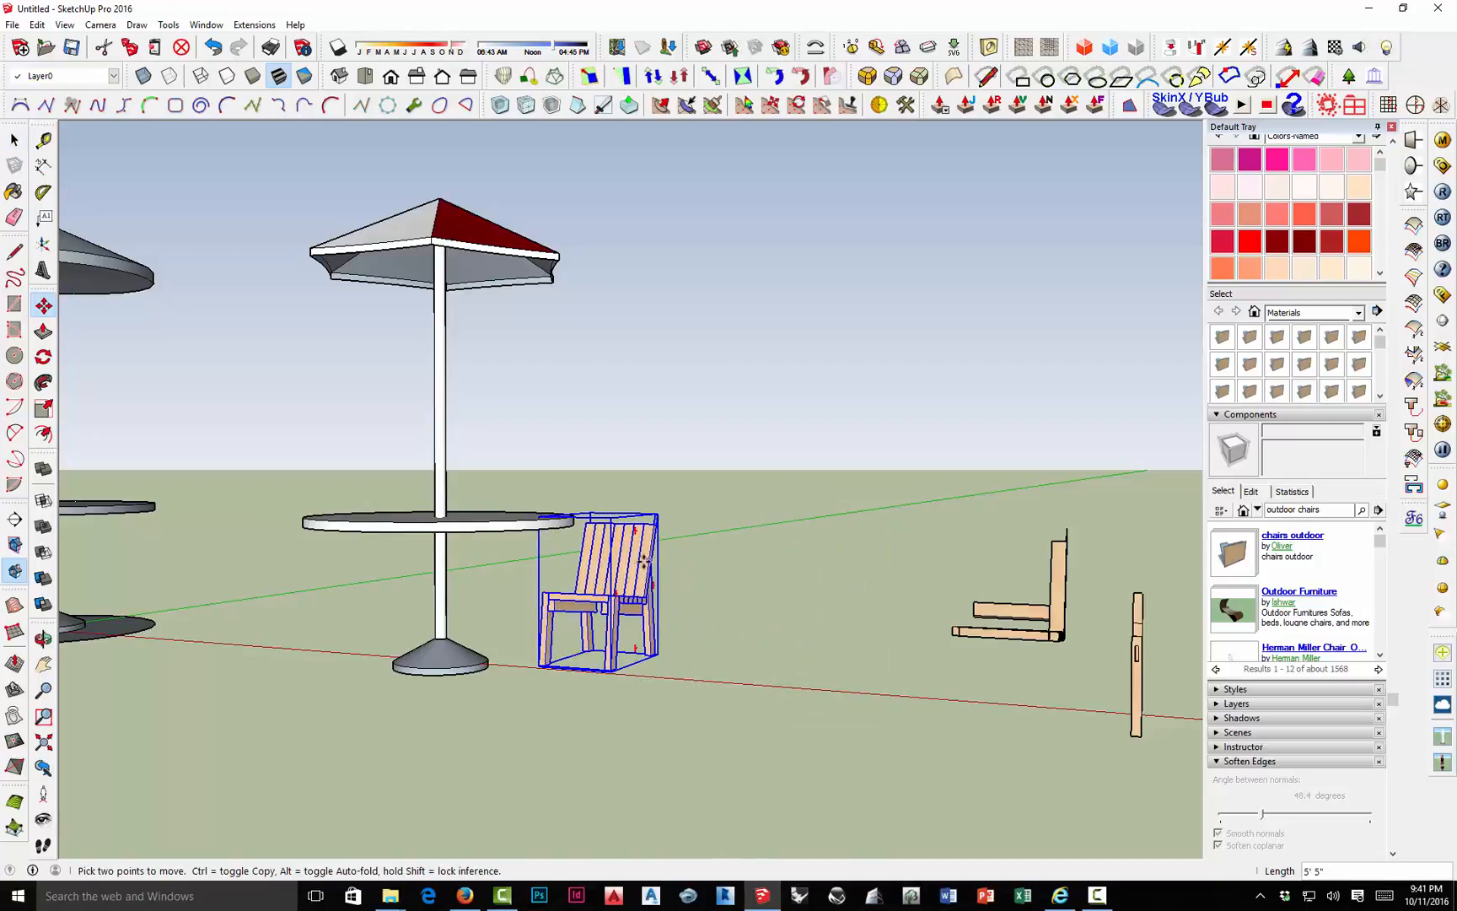
Rotate the chair about the vertical axis to face the table pole, shifting it about 5 1/2" between the turns.
middle_drag(643, 560, 489, 776)
middle_drag(544, 587, 501, 691)
scroll(555, 622, up, 2)
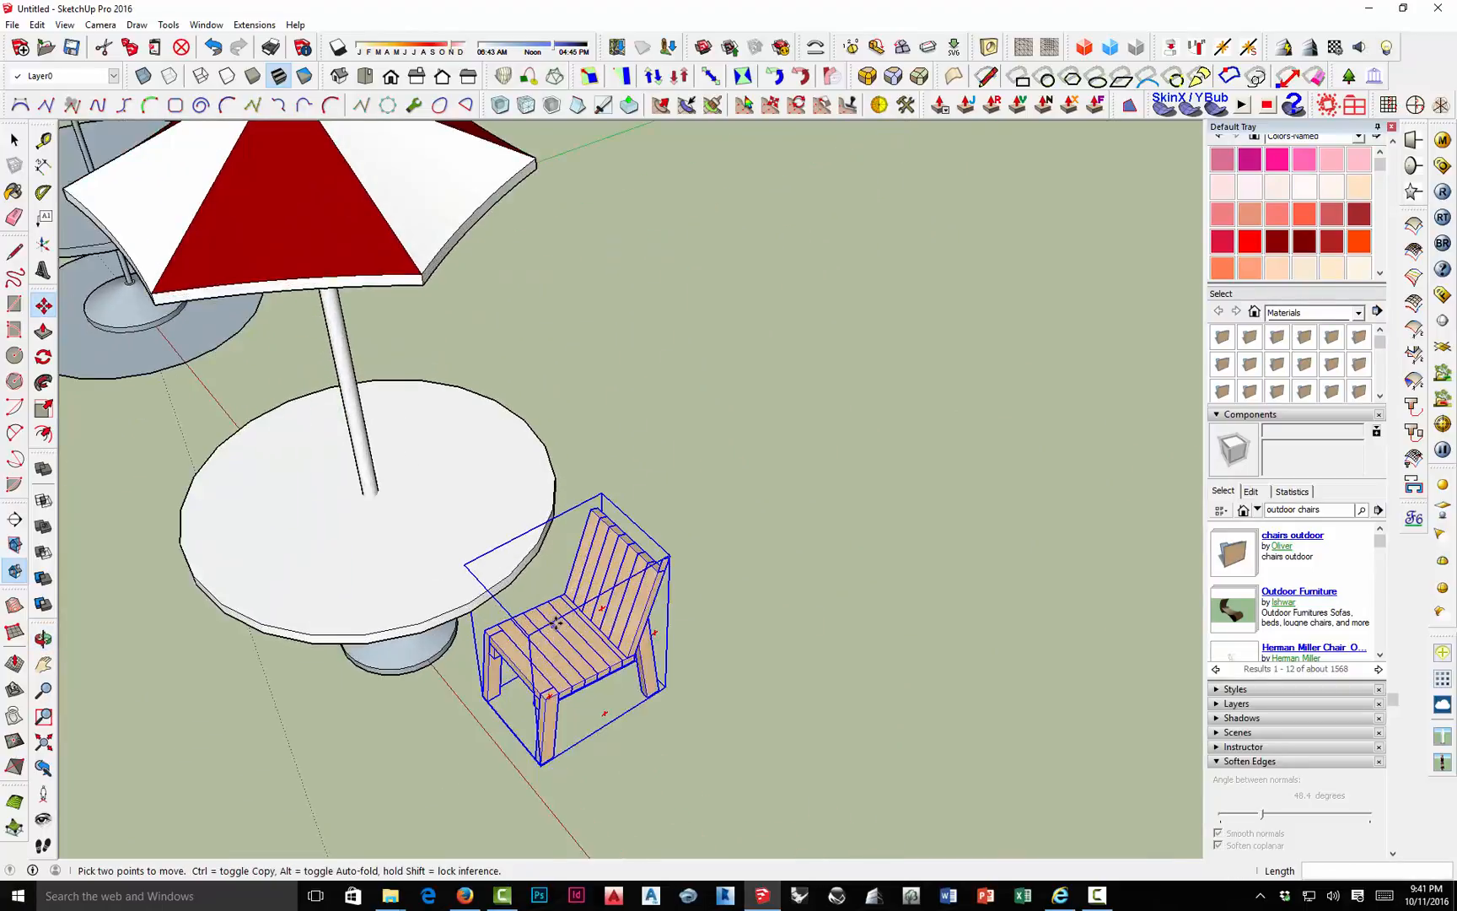
scroll(556, 622, up, 1)
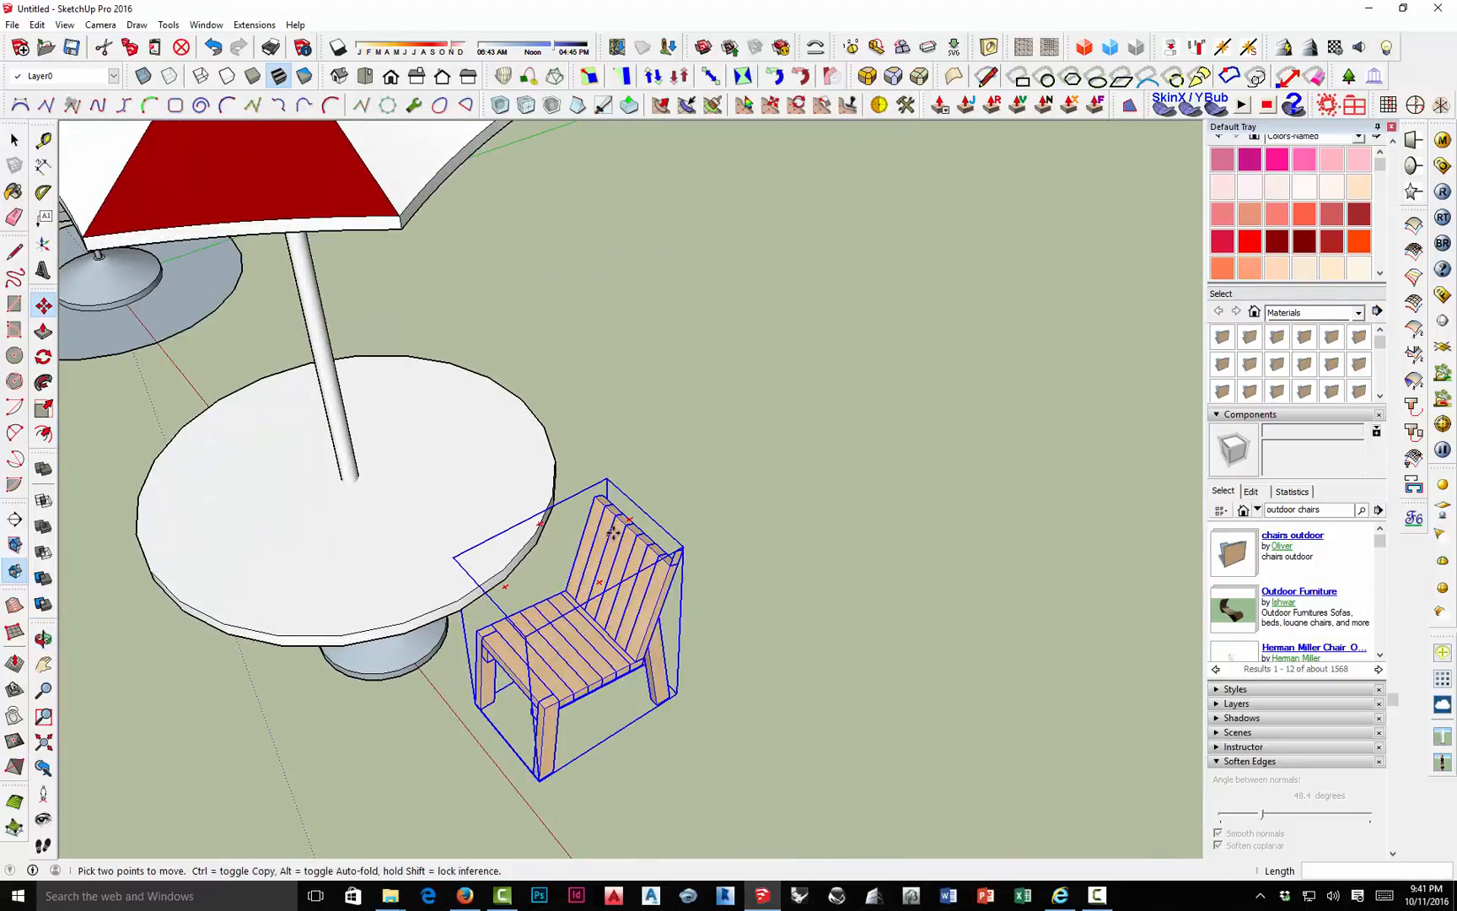
click(619, 524)
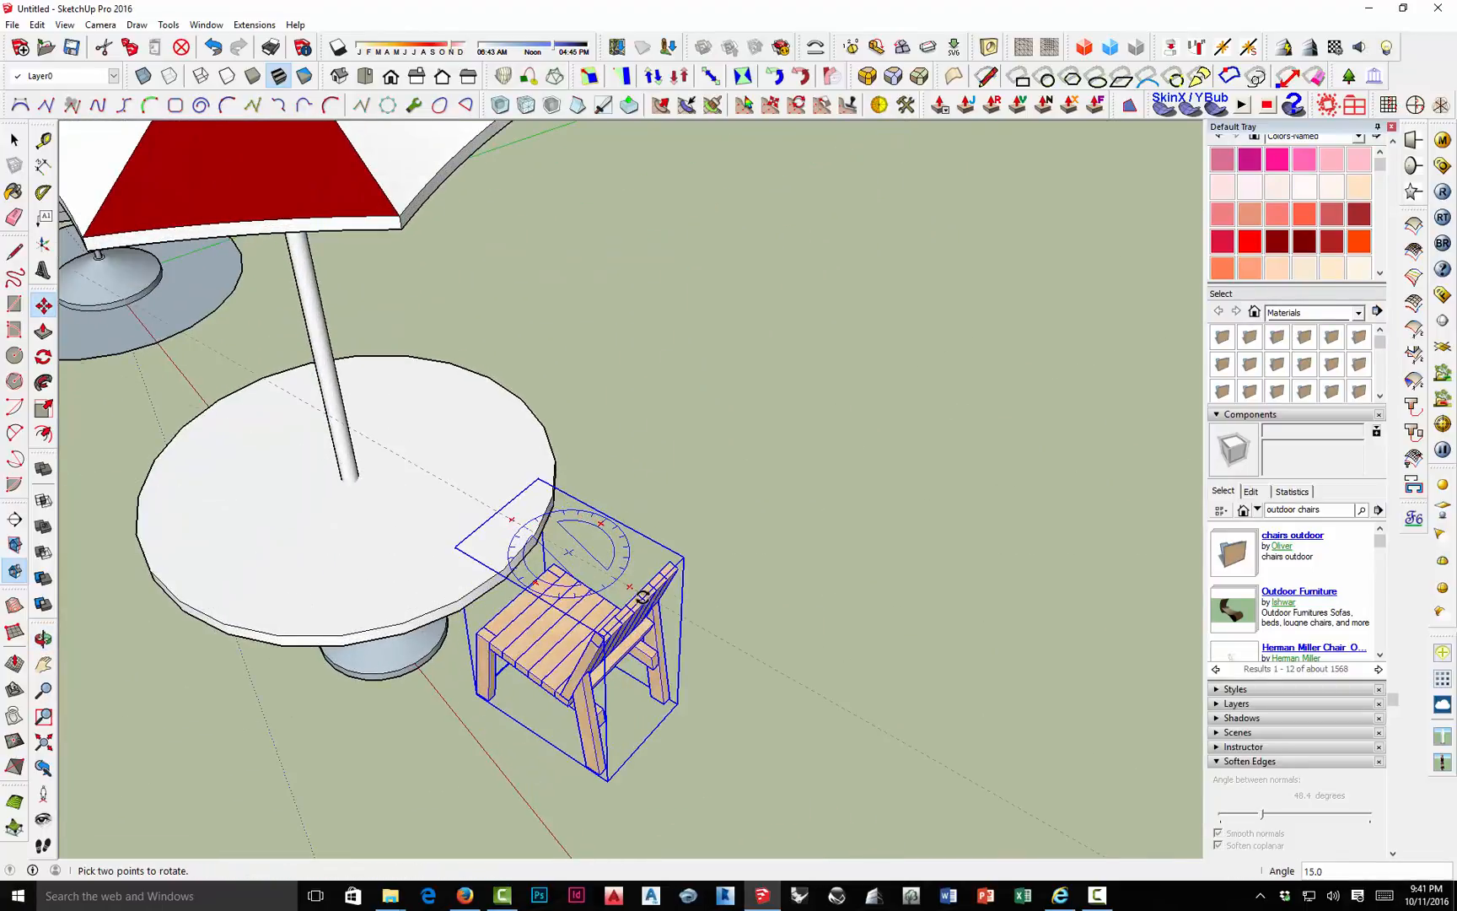
click(602, 570)
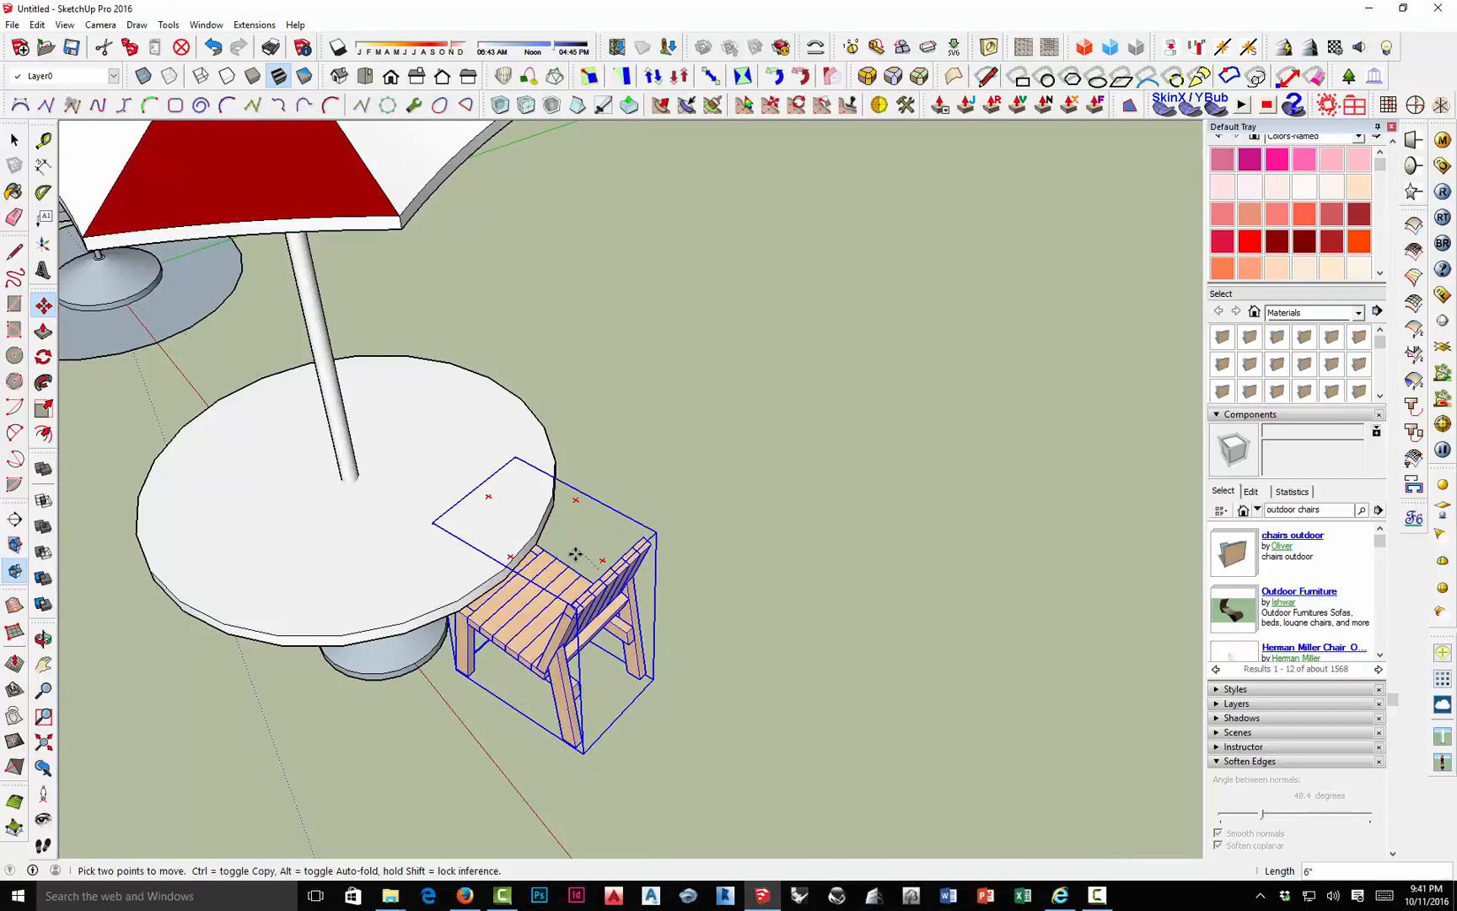
click(569, 569)
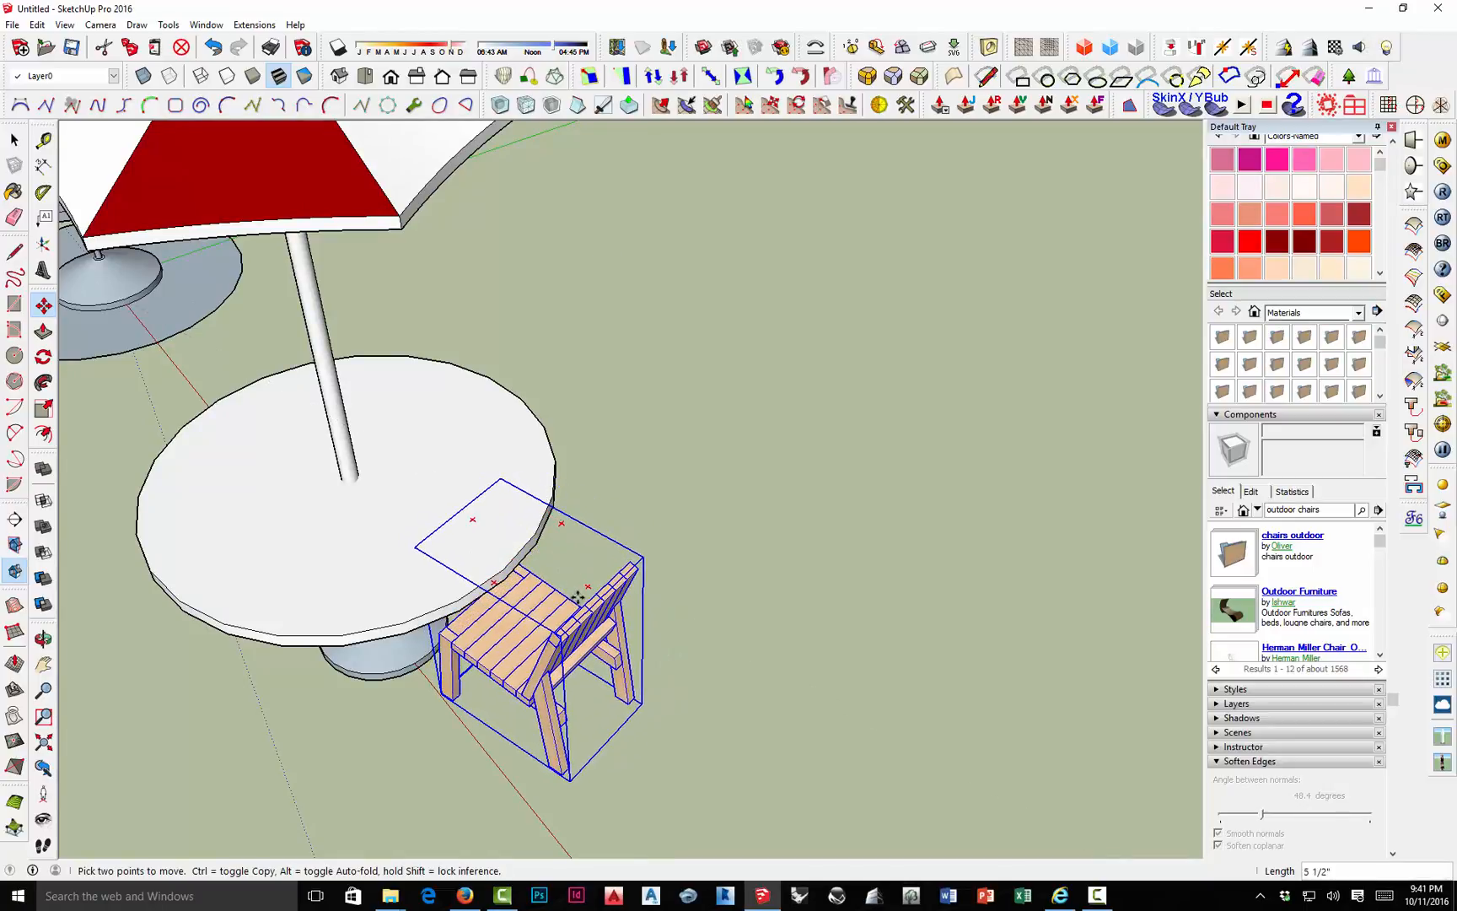
click(588, 584)
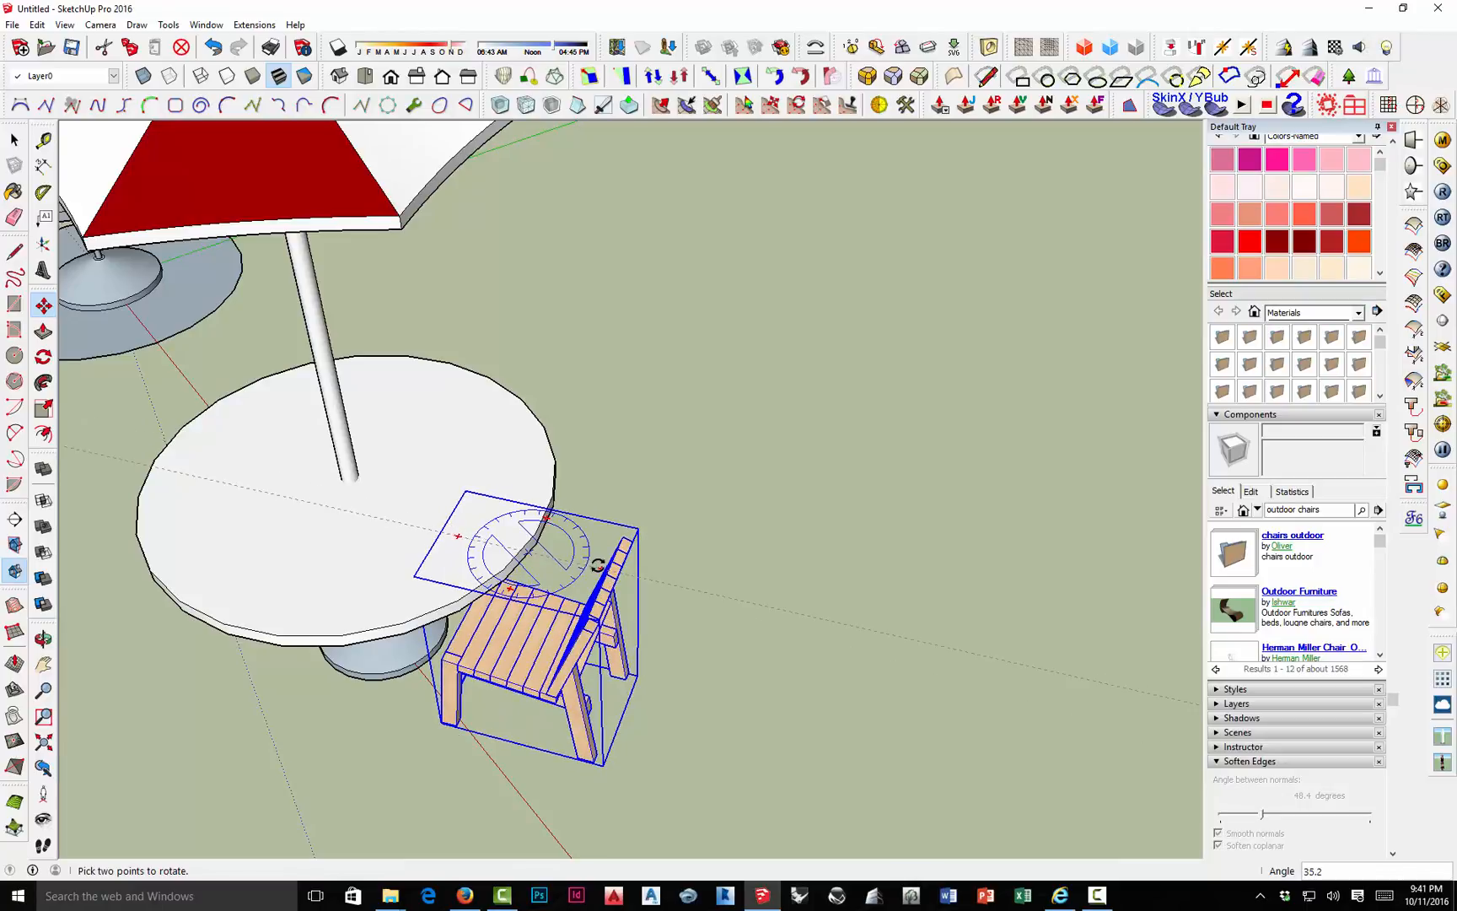
click(597, 573)
Lower the second table's tabletop a further 7" so it sits just above the chair's seat.
scroll(596, 570, down, 3)
middle_drag(597, 571, 602, 314)
click(578, 414)
key(m)
click(595, 300)
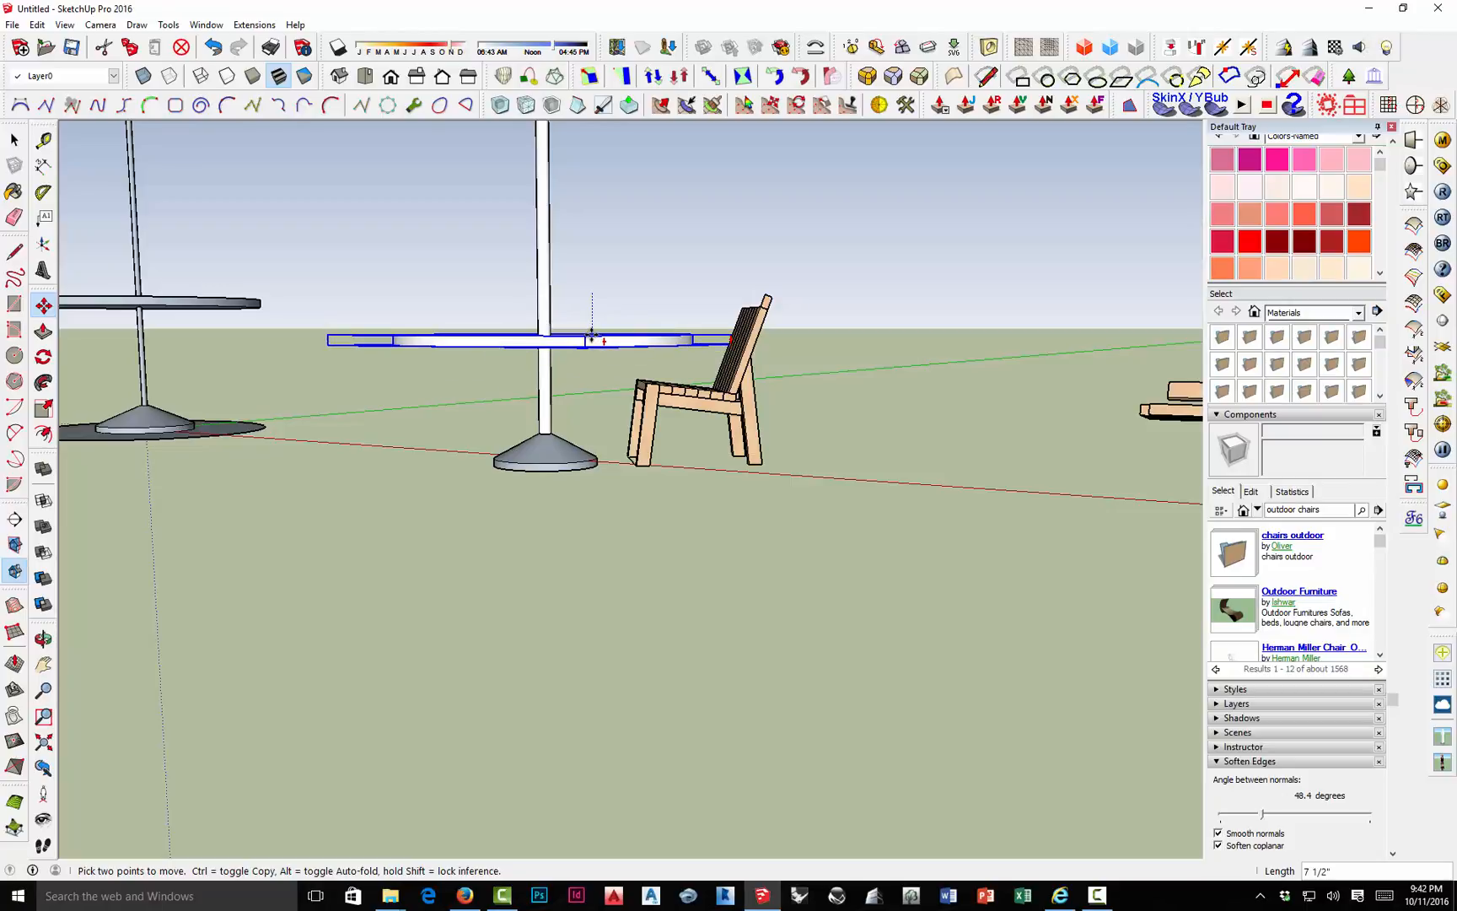
click(591, 336)
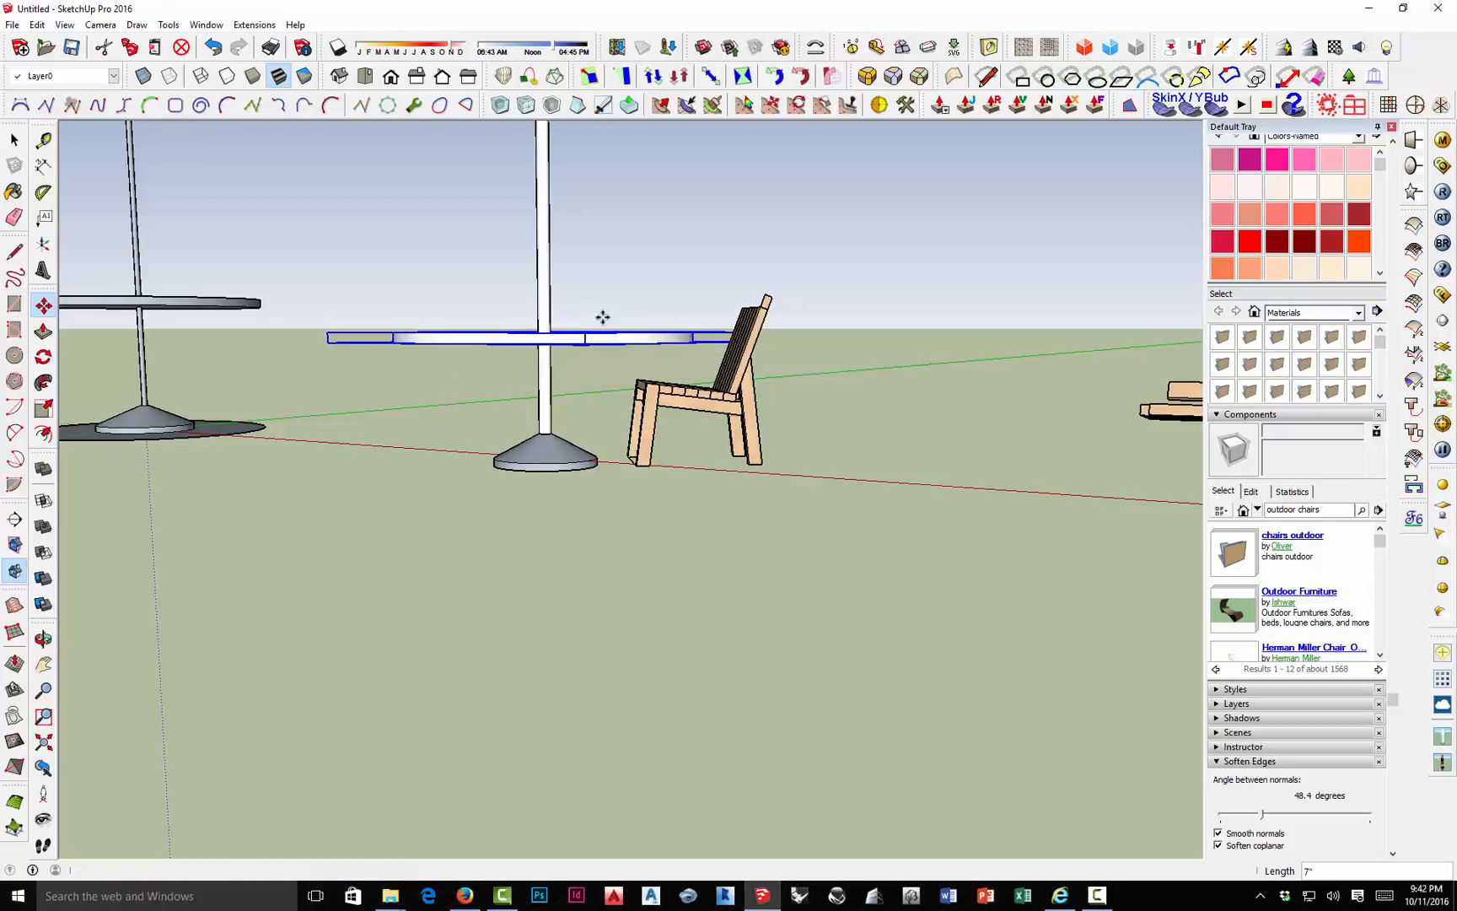
key(space)
middle_drag(628, 325, 560, 464)
scroll(561, 464, down, 2)
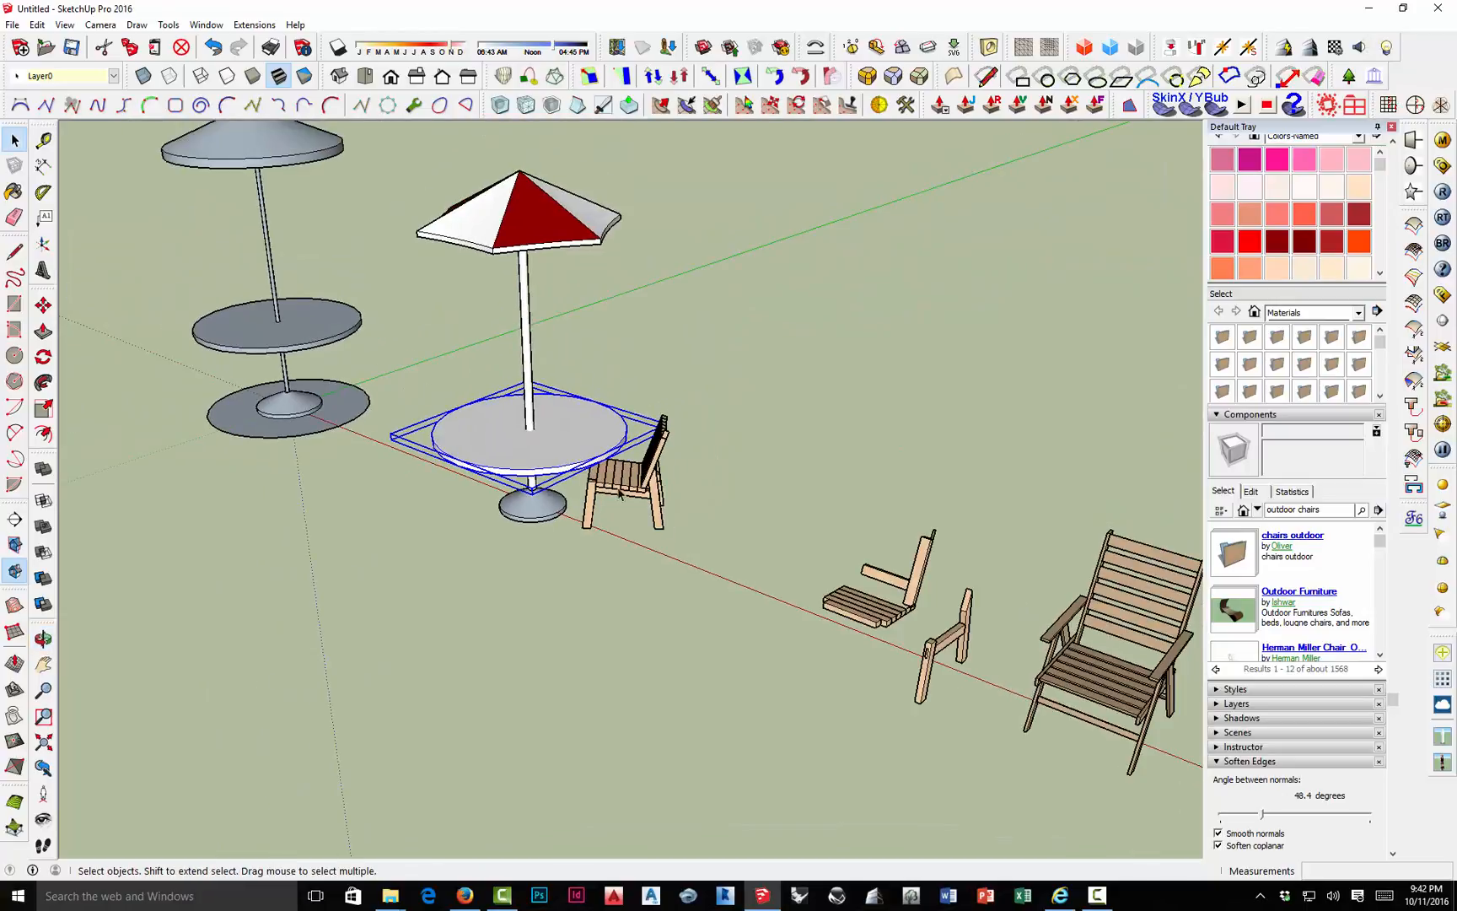
click(688, 402)
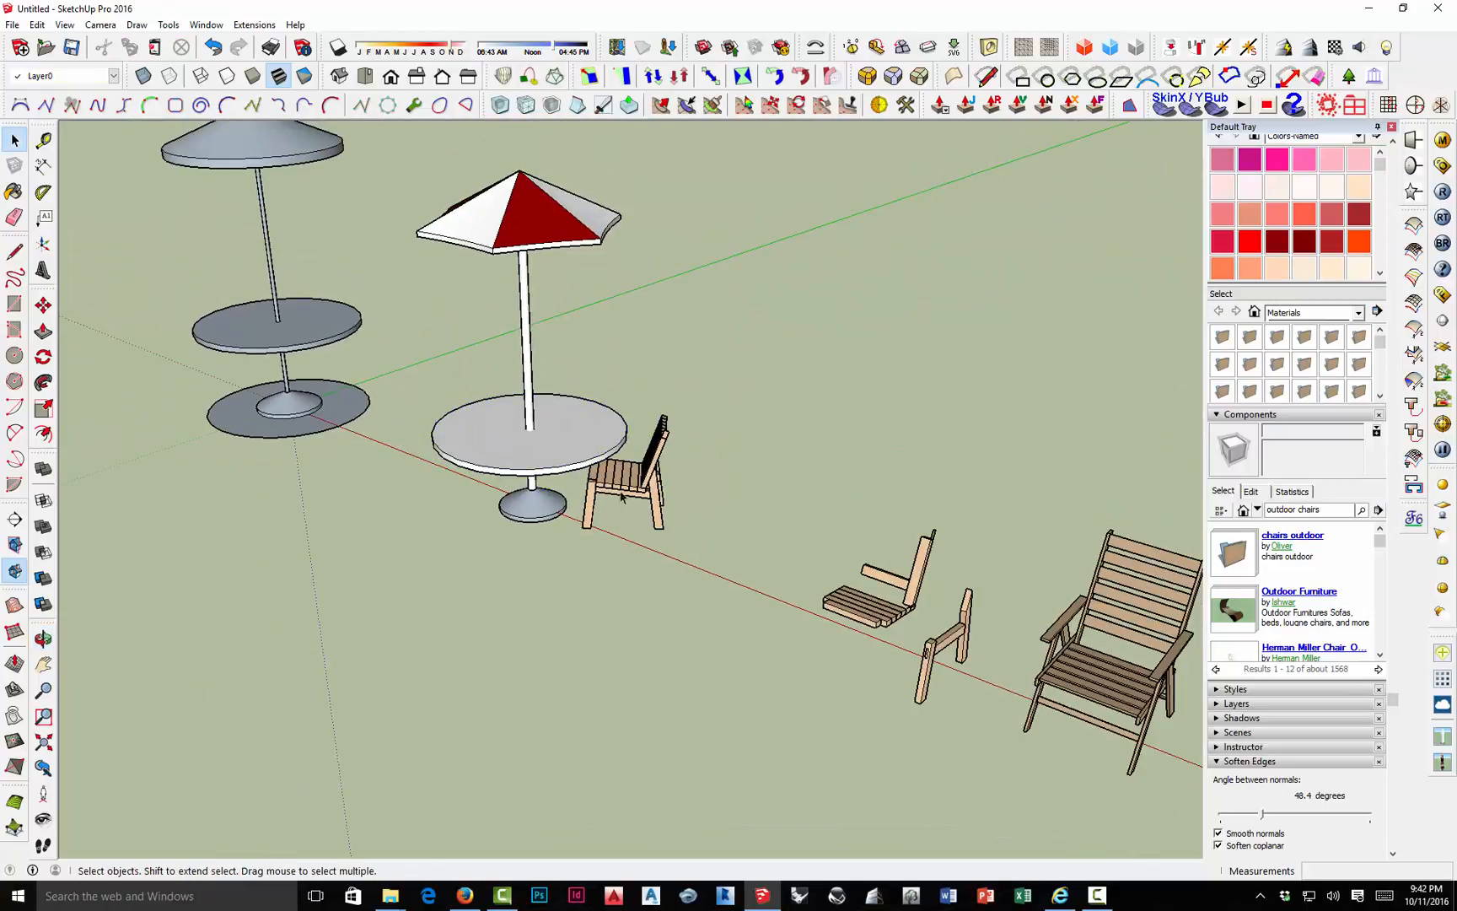
Move the red-and-white canopy about 1' 10" down along the pole of the second table.
middle_drag(688, 402, 748, 305)
scroll(712, 456, down, 3)
scroll(725, 451, down, 2)
scroll(631, 397, up, 2)
click(727, 331)
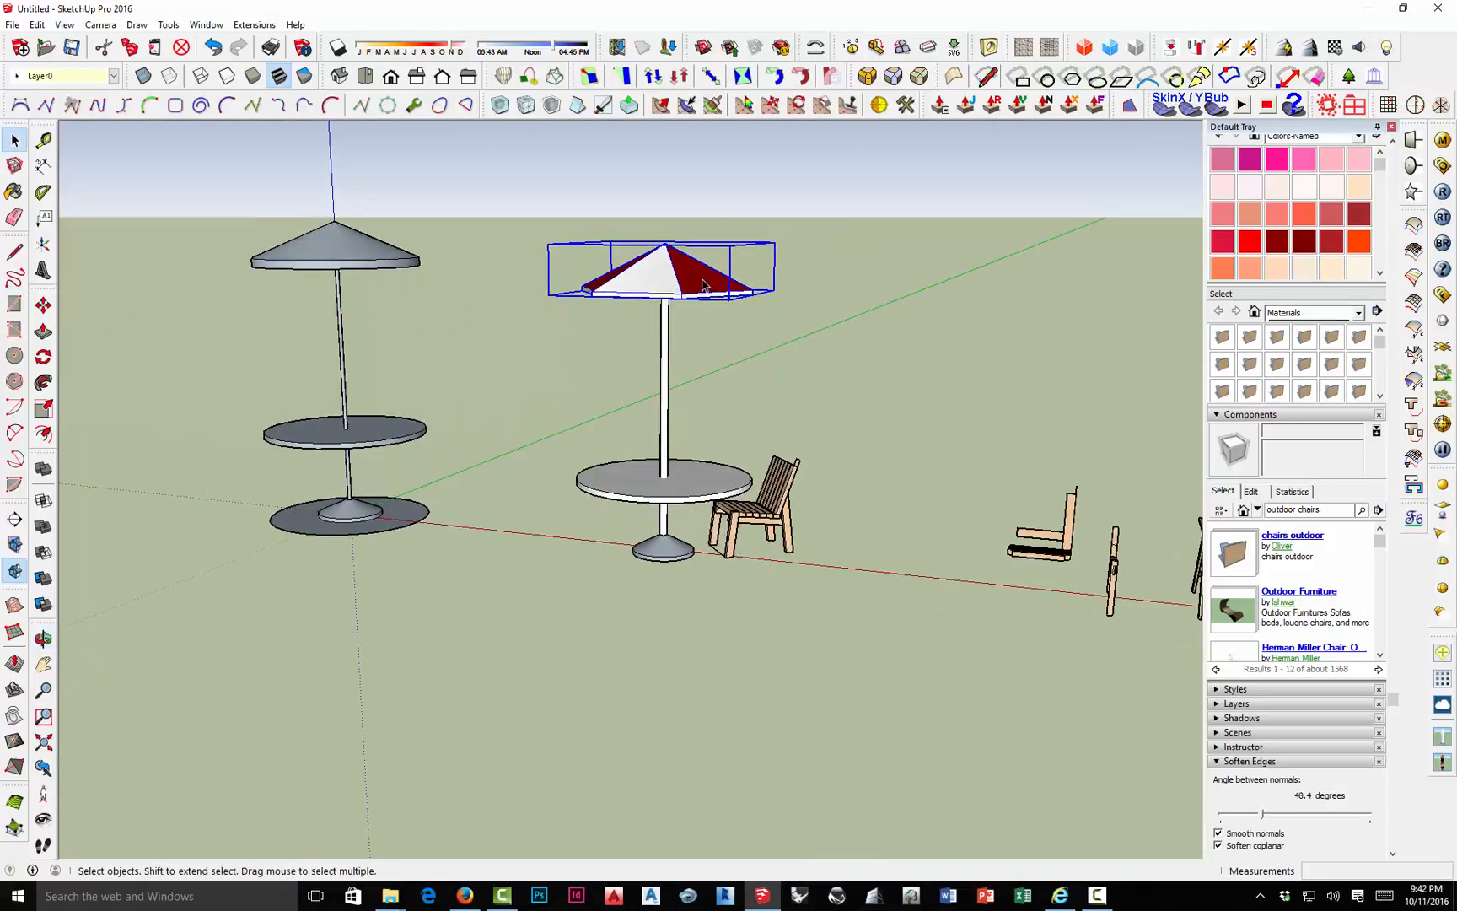
key(m)
click(666, 263)
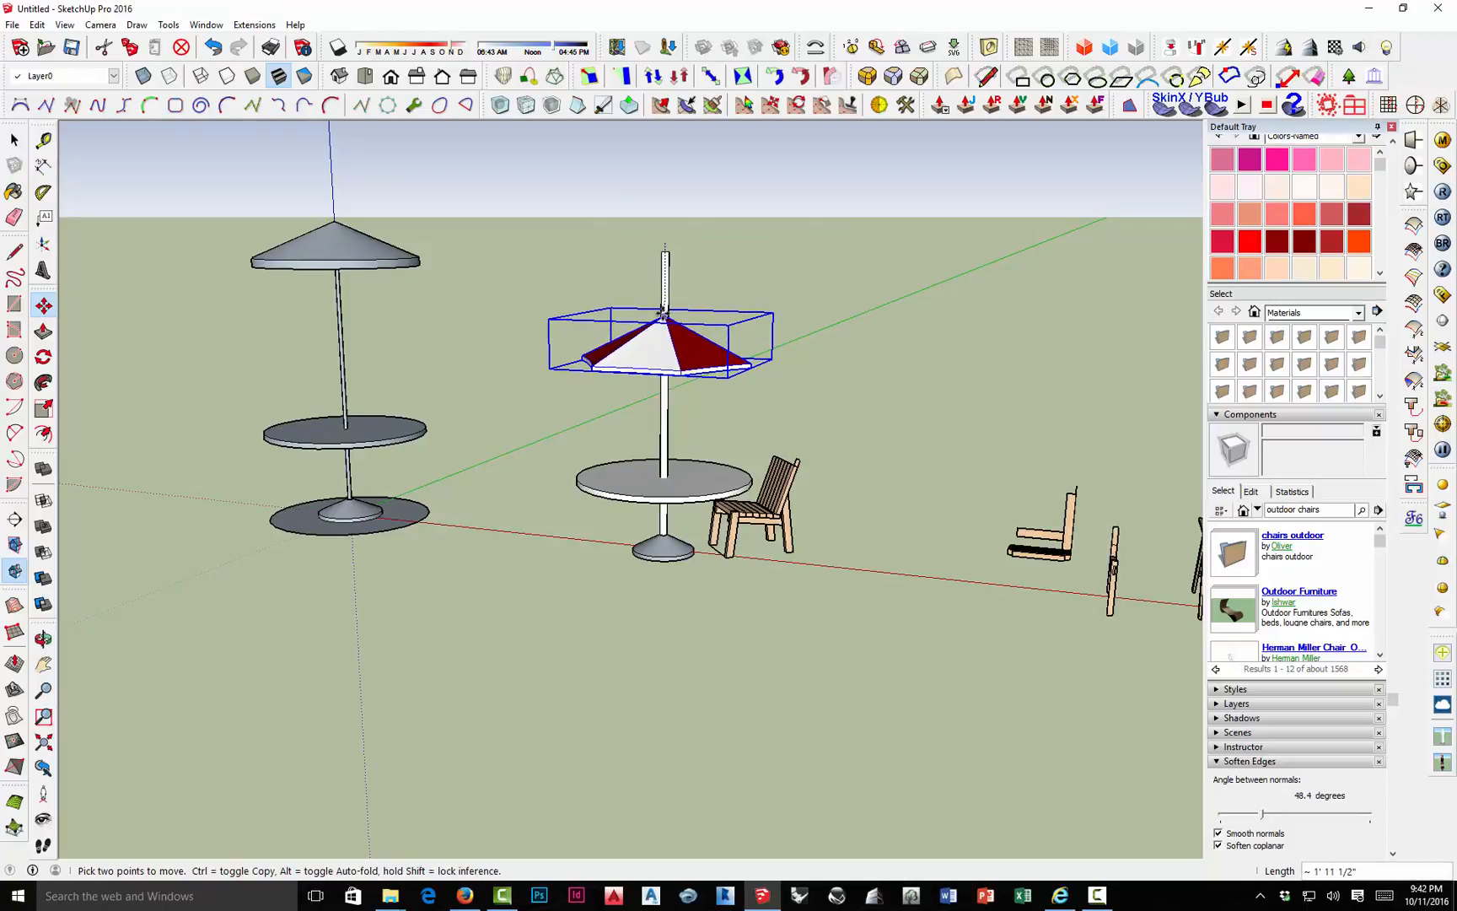
click(662, 312)
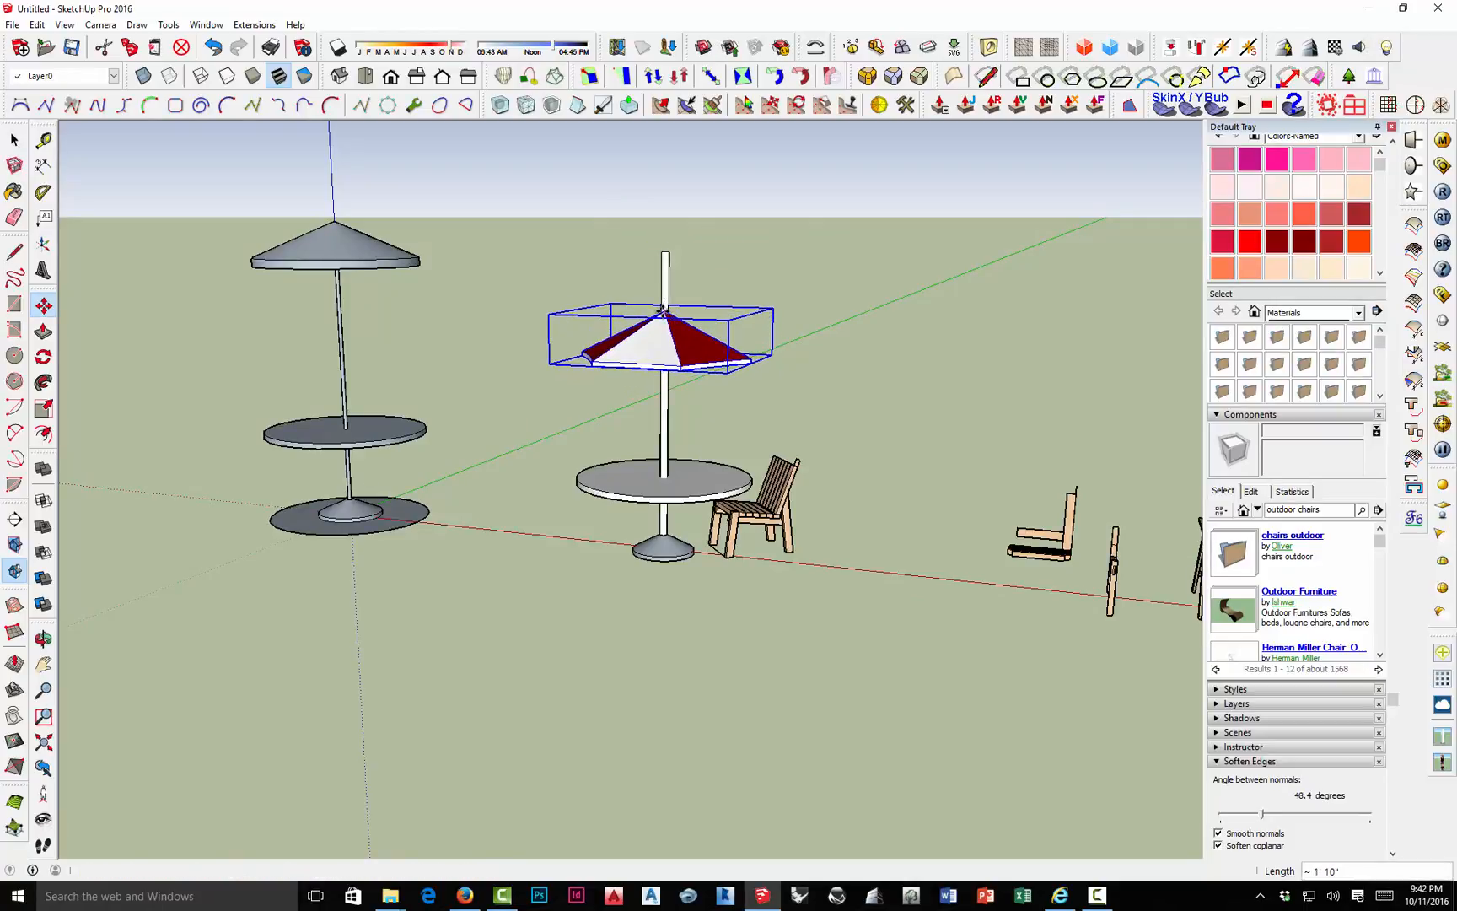
key(space)
click(685, 264)
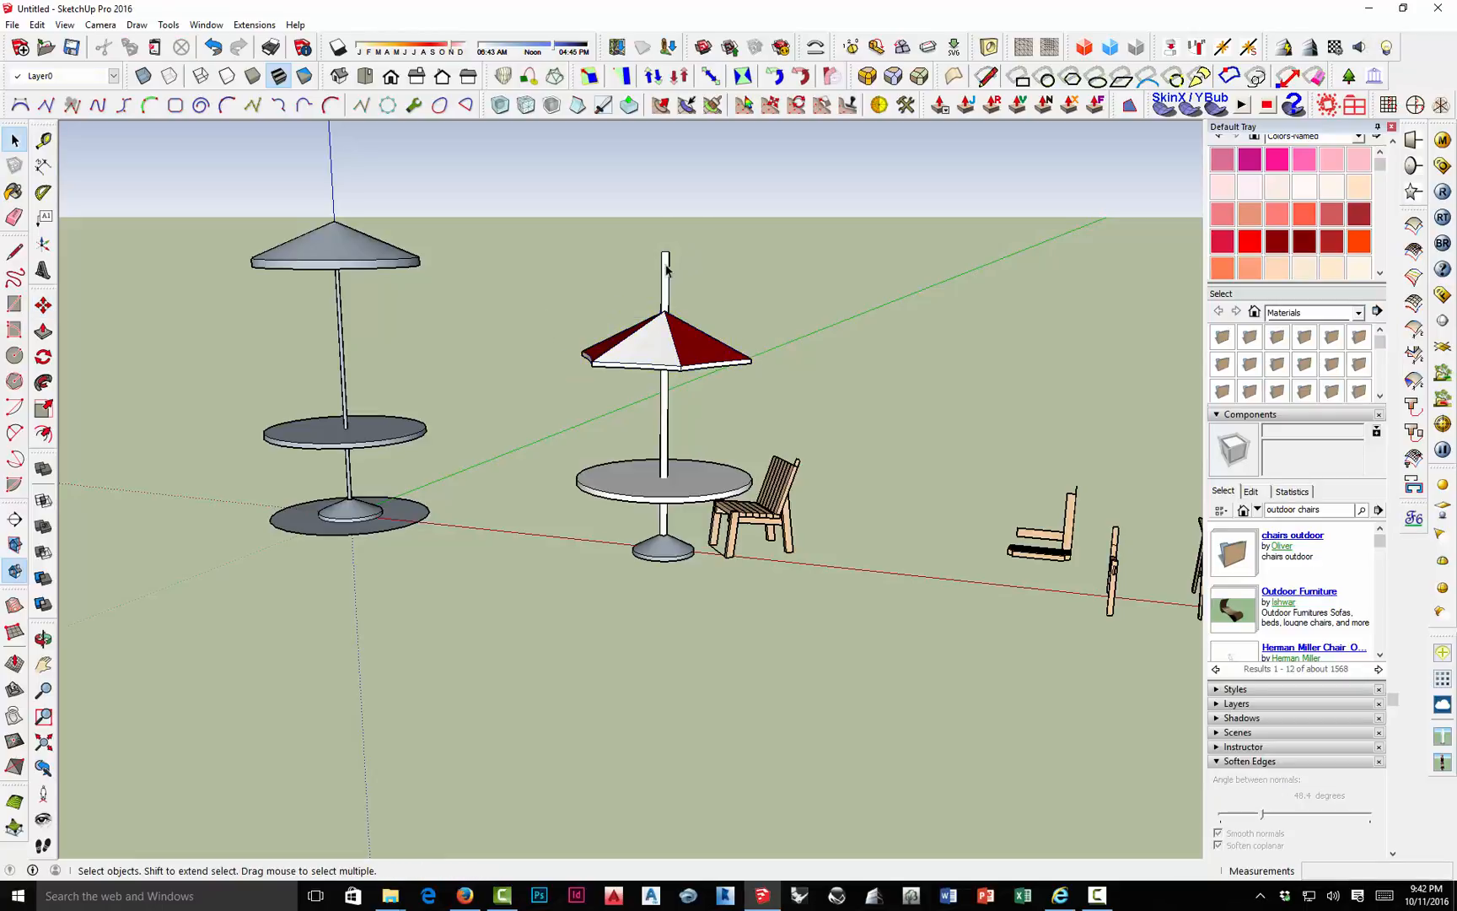
Inside the pole's group, push the pole's top face down below the canopy's peak, and exit the group.
click(666, 270)
middle_drag(666, 270, 666, 388)
scroll(647, 325, up, 3)
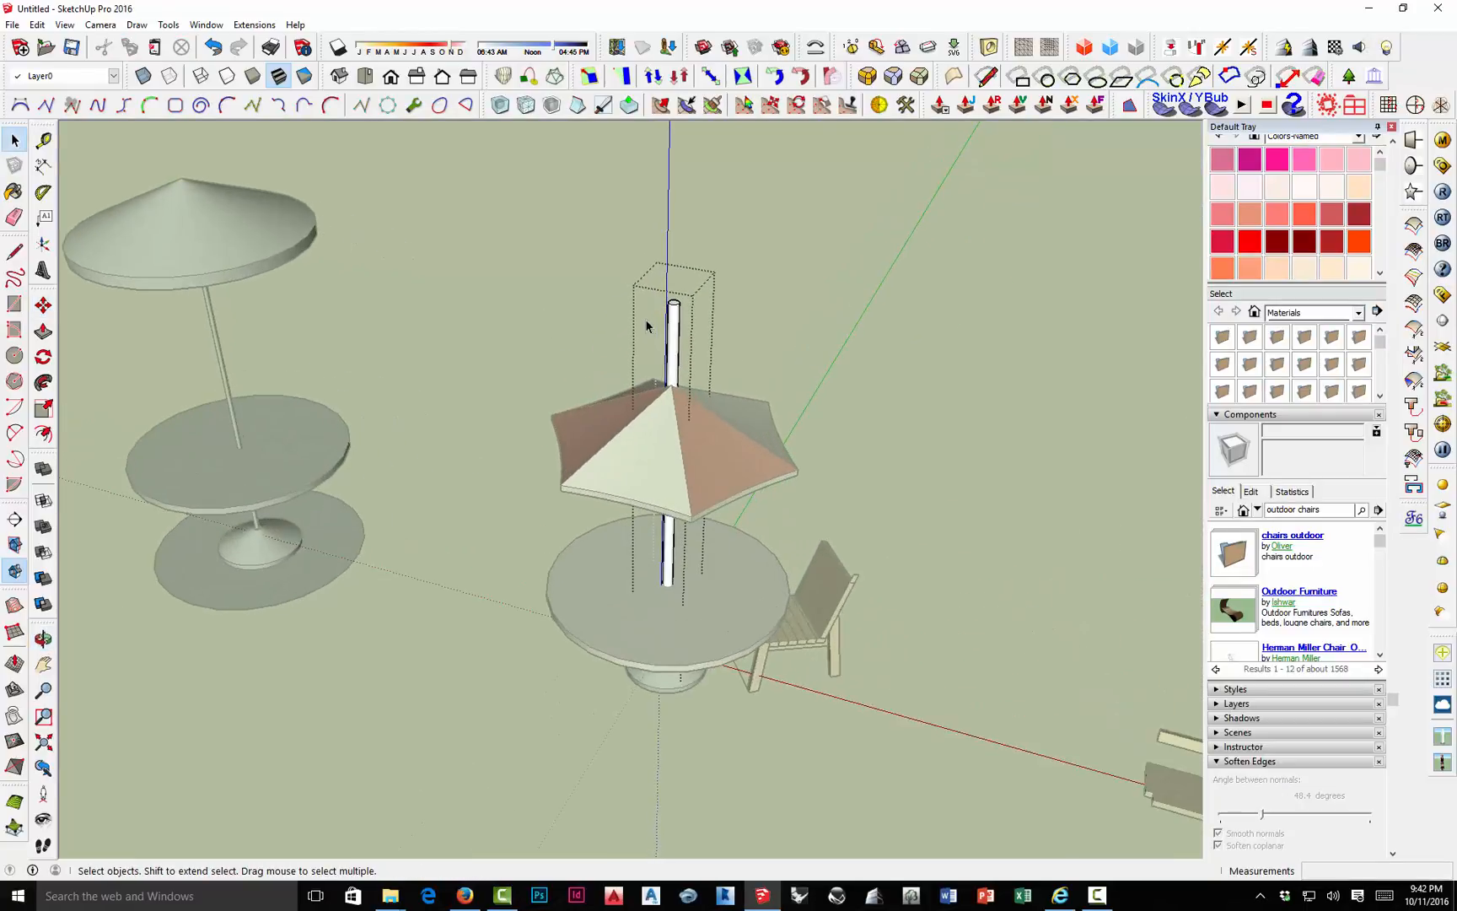
key(p)
drag(673, 308, 673, 358)
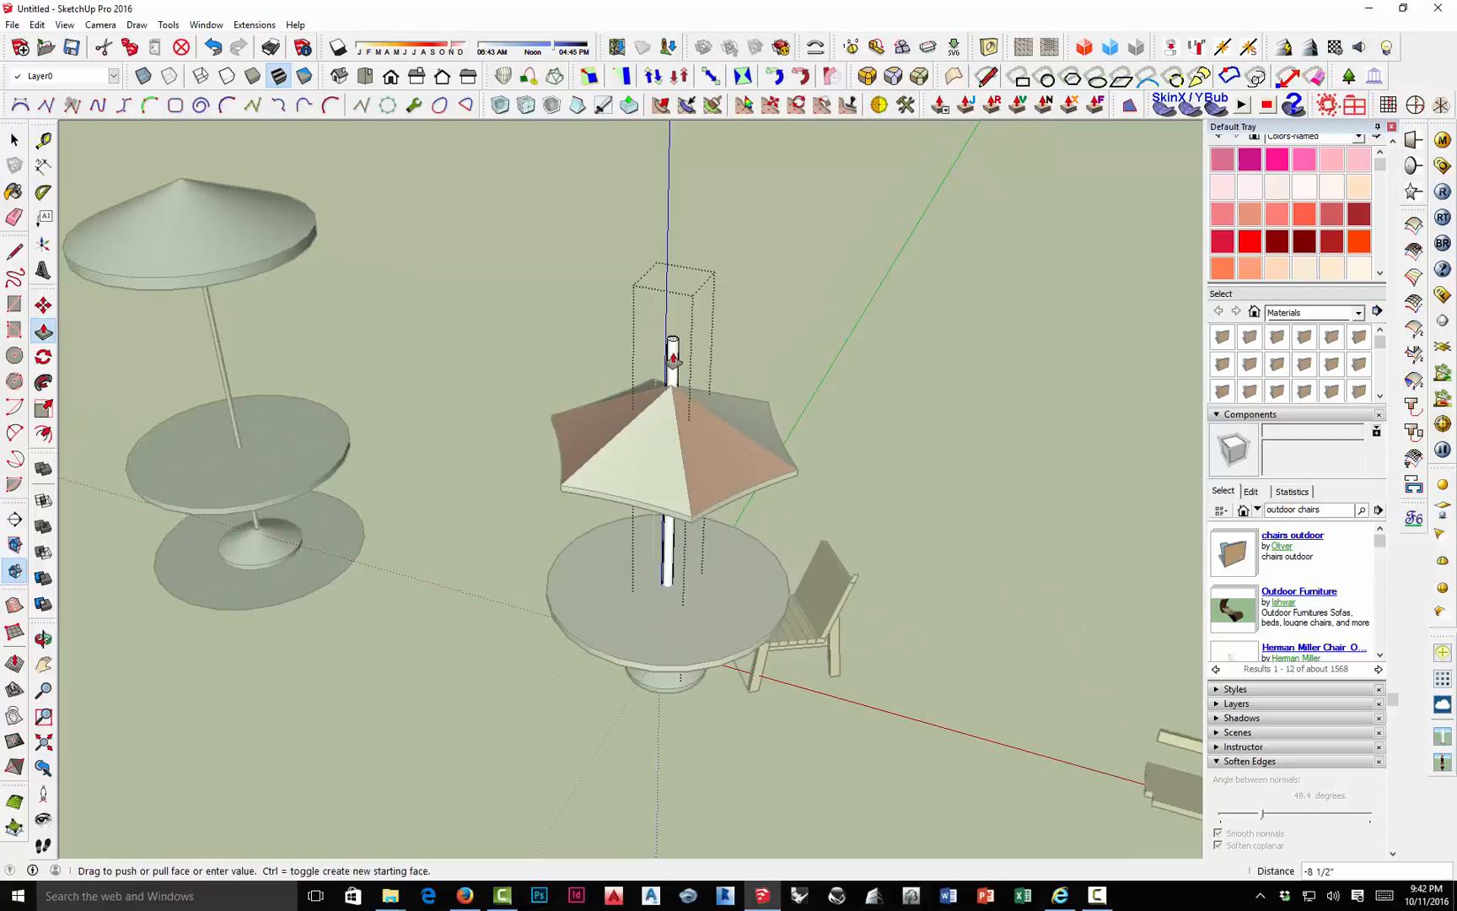
click(672, 405)
key(space)
click(745, 325)
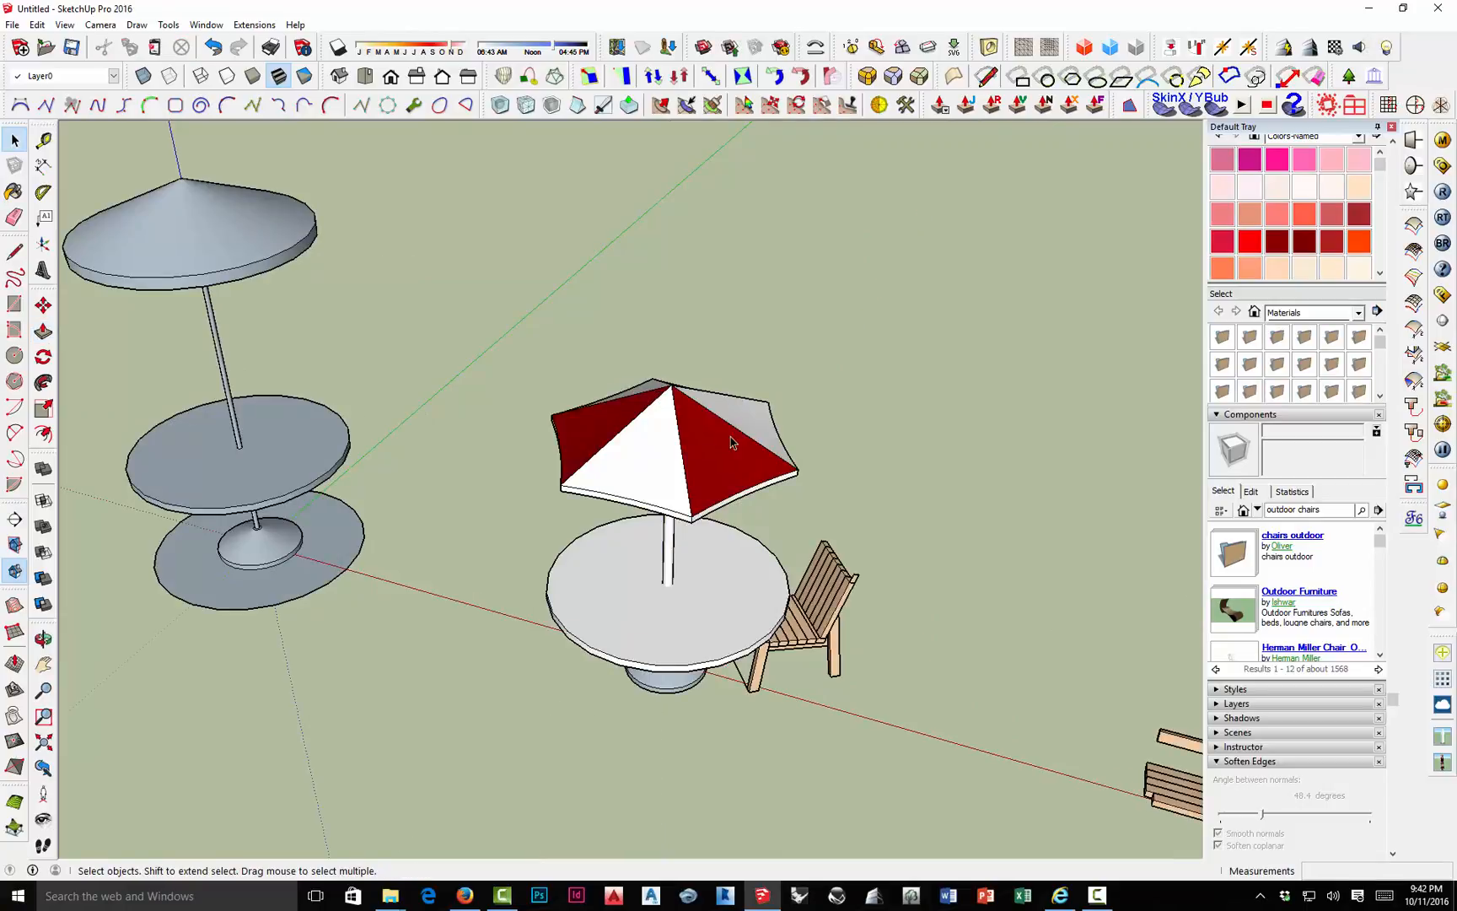
middle_drag(730, 437, 570, 128)
scroll(596, 310, up, 3)
middle_drag(596, 310, 677, 488)
scroll(653, 380, down, 3)
scroll(677, 488, down, 3)
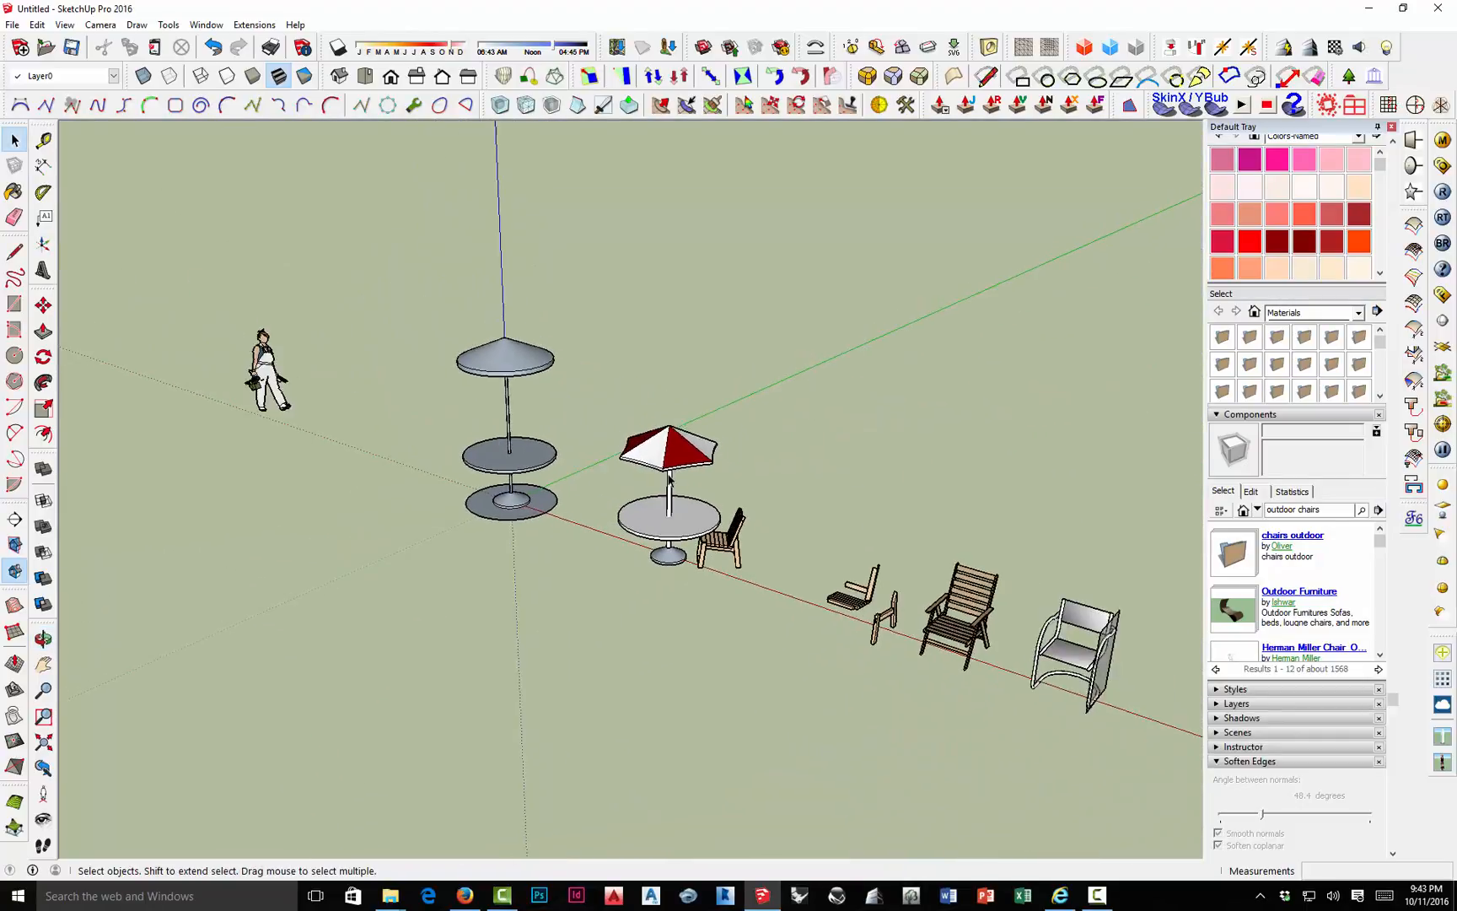